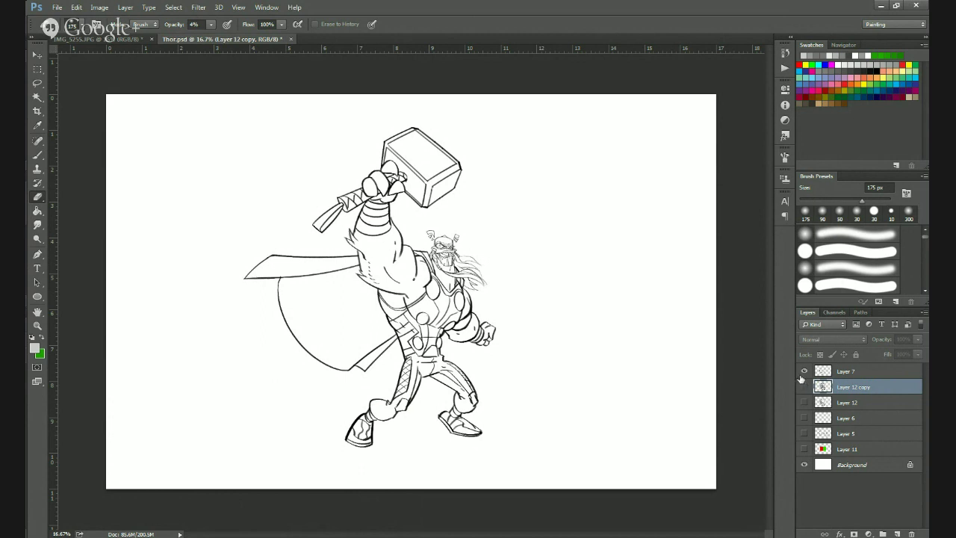
Hide the line-art layer, then show and select Layer 11 with the red and green blocks.
{"action": "left_click_drag", "start_coordinate": [804, 372], "coordinate": [797, 455]}
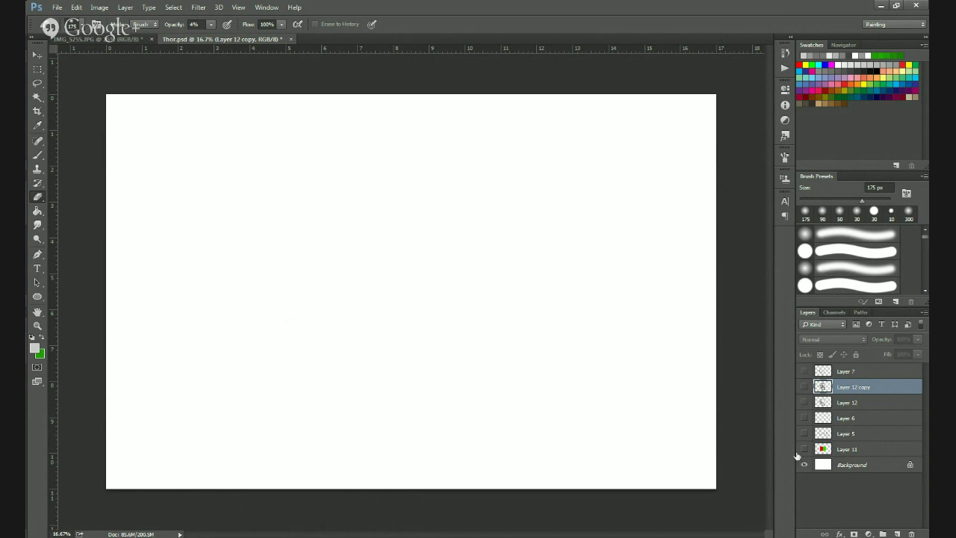
{"action": "left_click", "coordinate": [802, 450]}
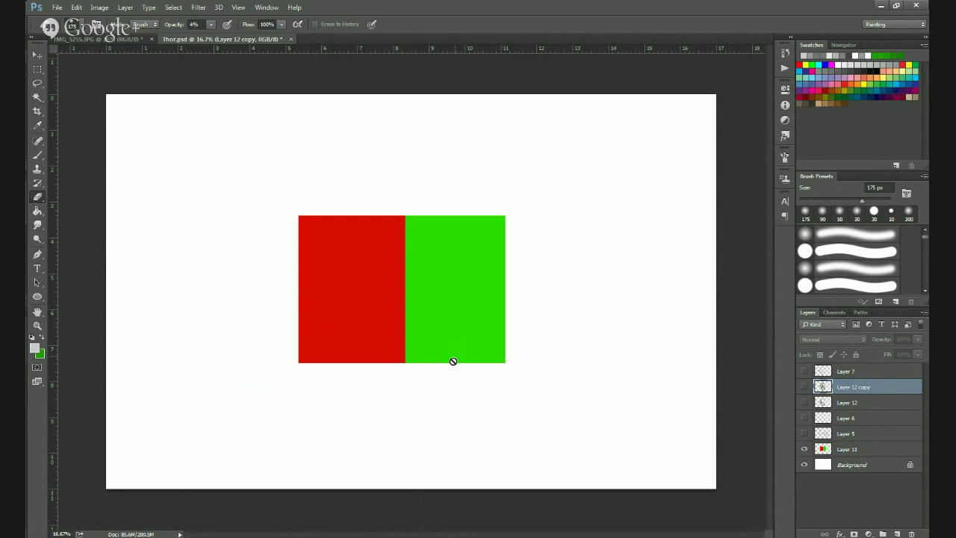
{"action": "left_click", "coordinate": [852, 452]}
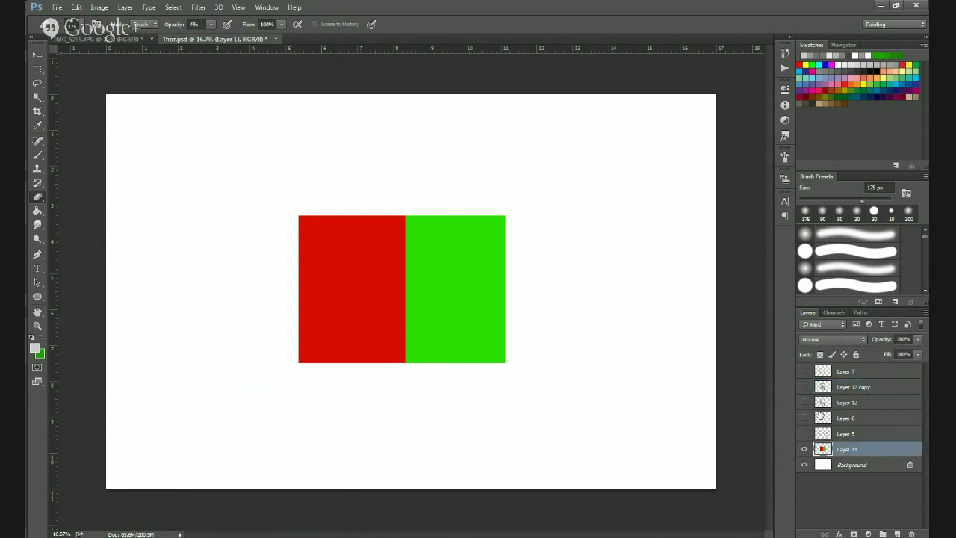
Try to desaturate the red and green blocks on Layer 11, and undo the adjustment.
{"action": "left_click", "coordinate": [100, 8]}
{"action": "mouse_move", "coordinate": [108, 37]}
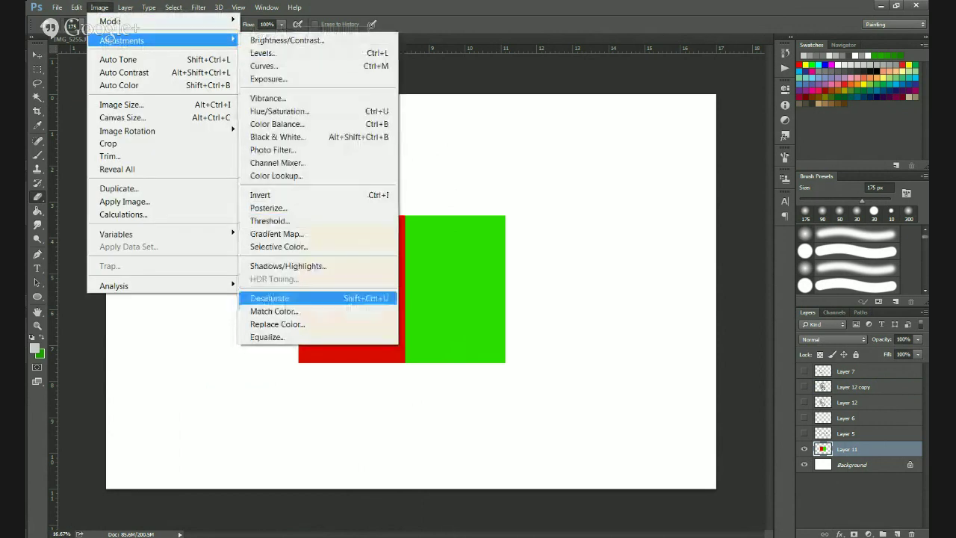
{"action": "left_click", "coordinate": [295, 298]}
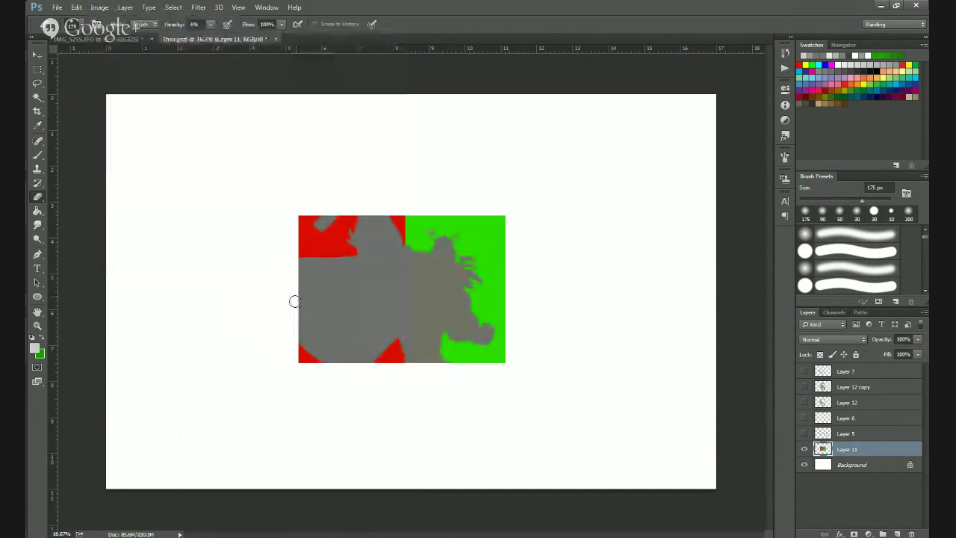
{"action": "key", "text": "ctrl+z"}
Clear the active selection and desaturate the whole of Layer 11.
{"action": "left_click", "coordinate": [174, 8]}
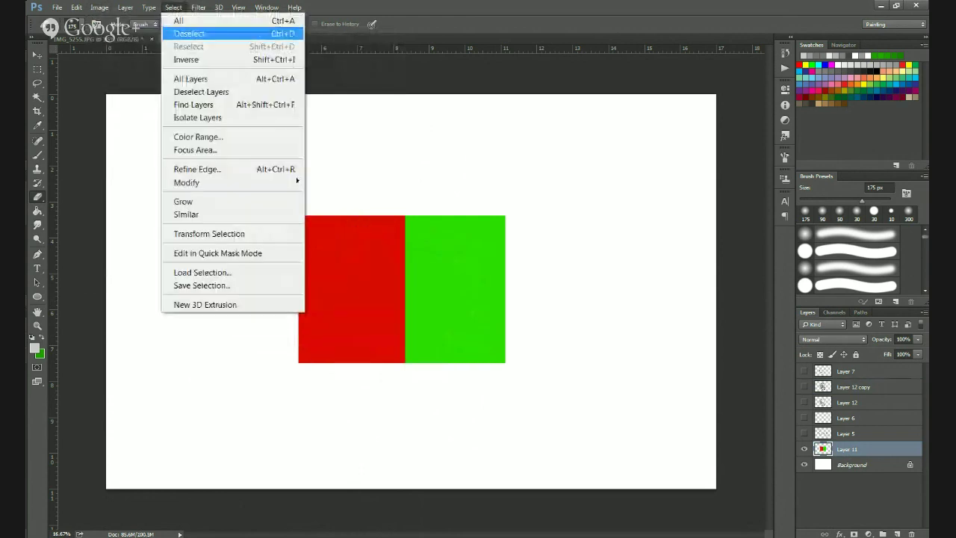
{"action": "left_click", "coordinate": [194, 33]}
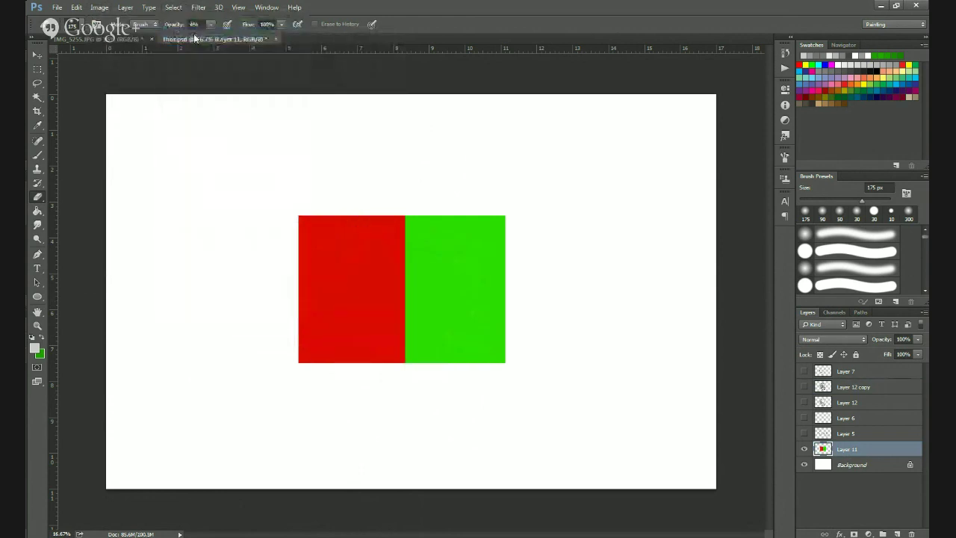
{"action": "left_click", "coordinate": [99, 7]}
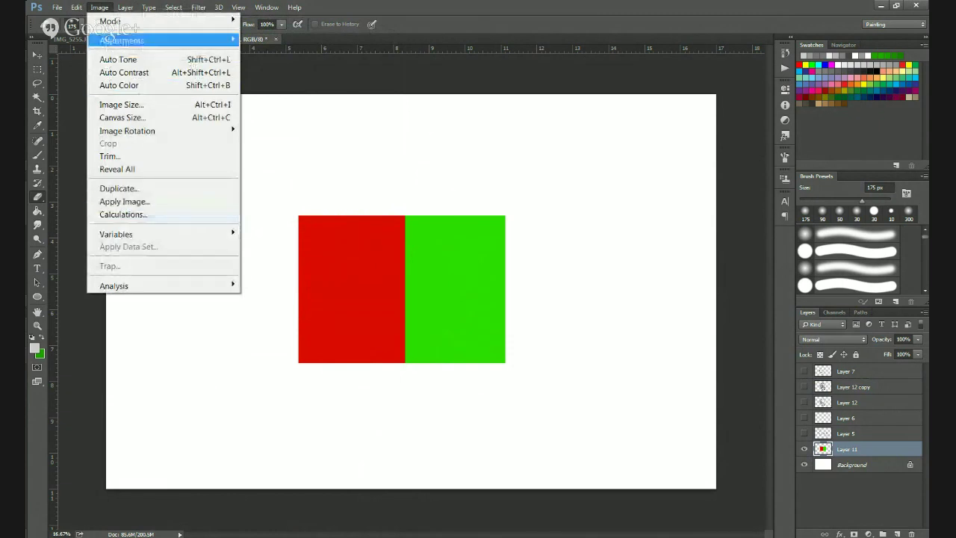
{"action": "mouse_move", "coordinate": [119, 39]}
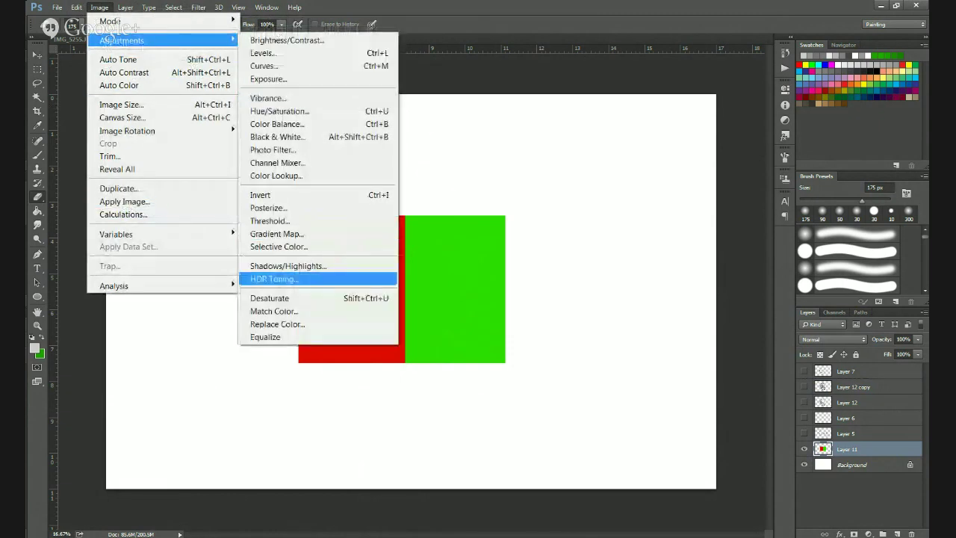
{"action": "left_click", "coordinate": [312, 298]}
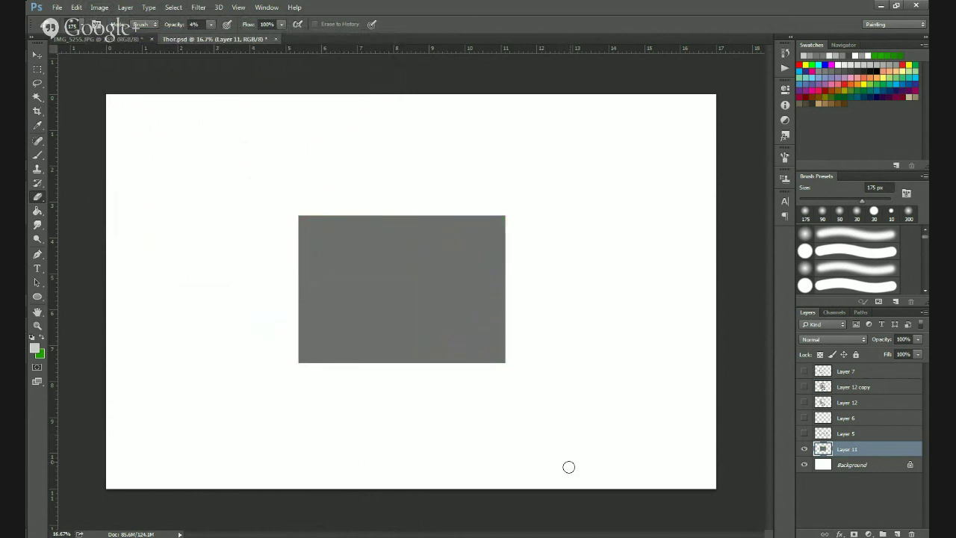
Undo the desaturation of Layer 11 to restore the red and green blocks.
{"action": "key", "text": "ctrl+z"}
{"action": "key", "text": "ctrl+z"}
{"action": "key", "text": "ctrl+z"}
{"action": "key", "text": "ctrl+z"}
{"action": "key", "text": "ctrl+z"}
{"action": "key", "text": "ctrl+z"}
{"action": "key", "text": "ctrl+z"}
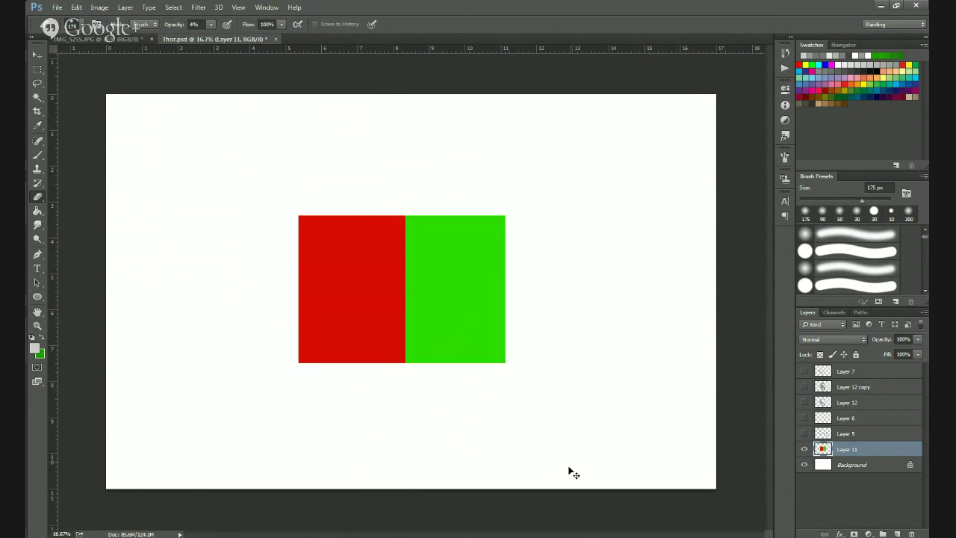
Hide Layer 11, show the line art on Layer 7 and the flat grey tones on Layer 12, and select Layer 12.
{"action": "left_click", "coordinate": [805, 449]}
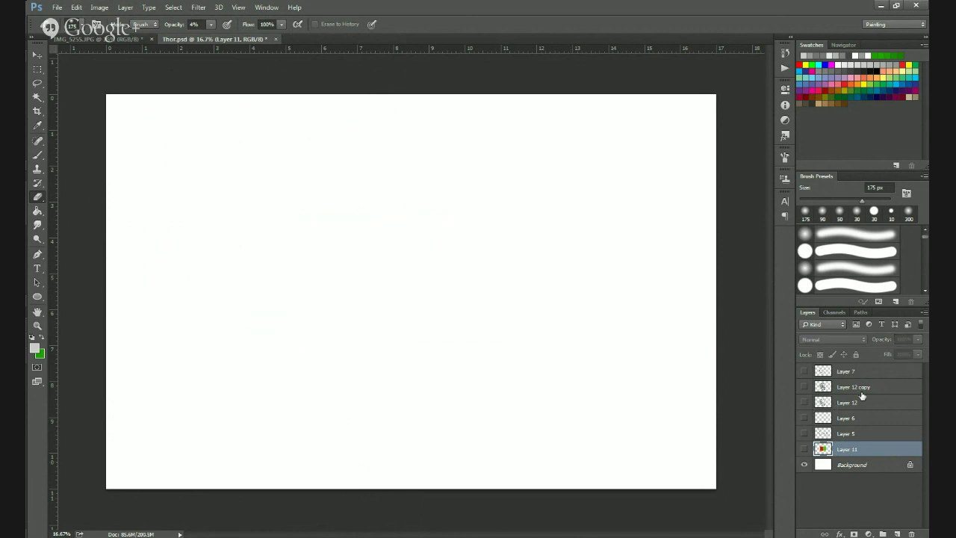
{"action": "left_click", "coordinate": [805, 387]}
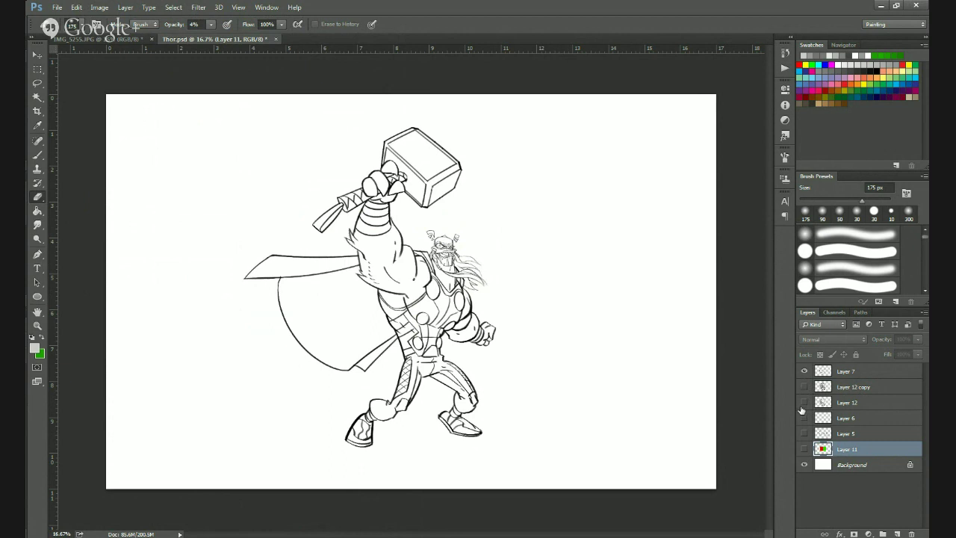
{"action": "left_click", "coordinate": [805, 402]}
{"action": "left_click", "coordinate": [861, 404]}
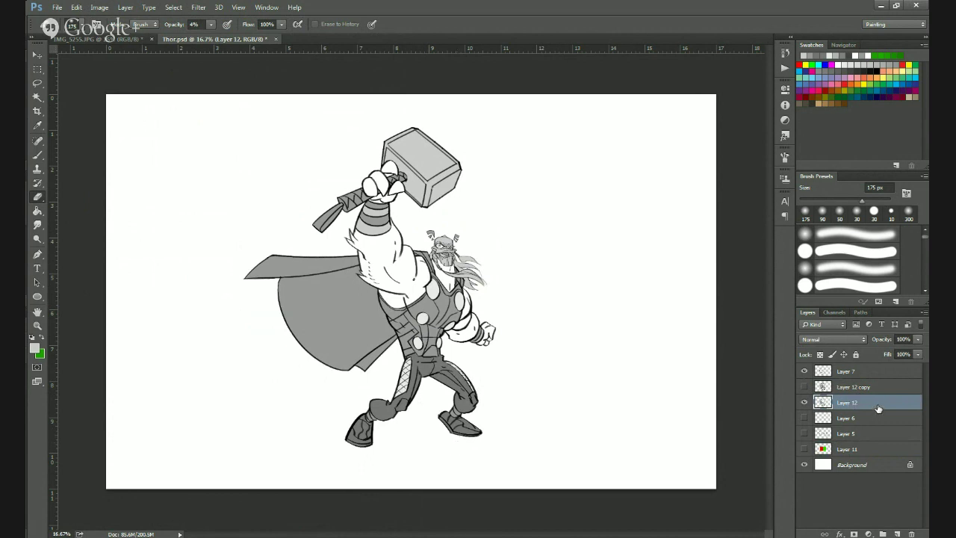
Duplicate Layer 12 and darken the copy with Levels, lowering the output white level to about 65.
{"action": "left_click_drag", "start_coordinate": [880, 409], "coordinate": [896, 534]}
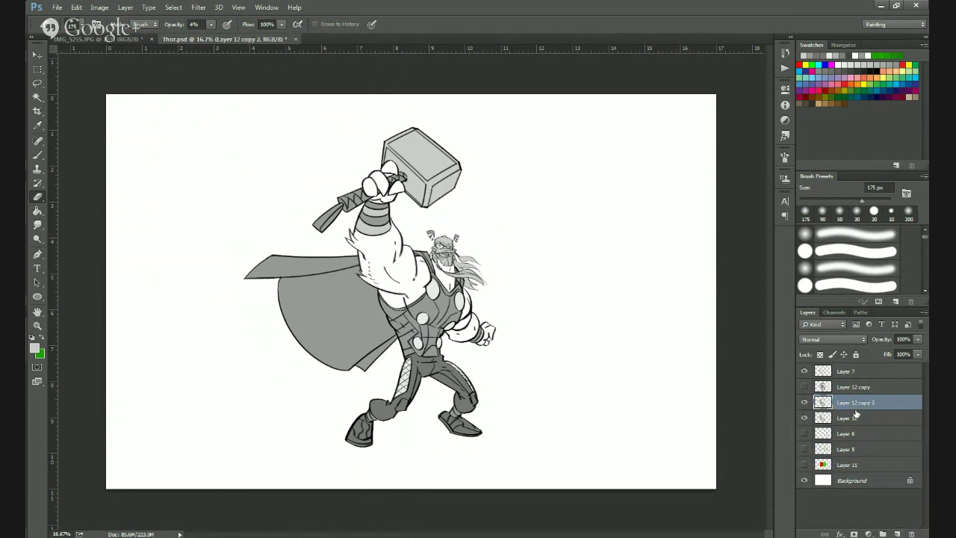
{"action": "left_click", "coordinate": [100, 8]}
{"action": "mouse_move", "coordinate": [119, 40]}
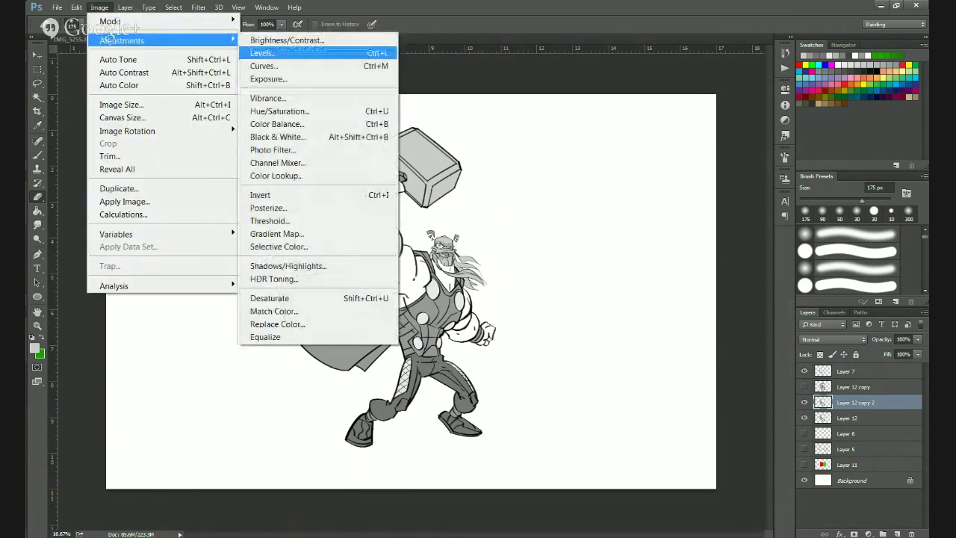
{"action": "left_click", "coordinate": [299, 53]}
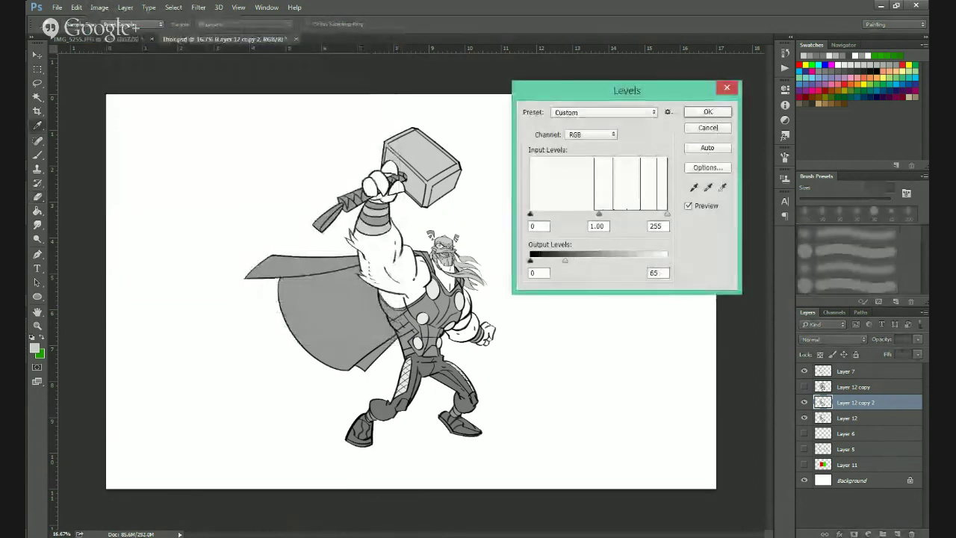
{"action": "left_click_drag", "start_coordinate": [665, 261], "coordinate": [564, 261]}
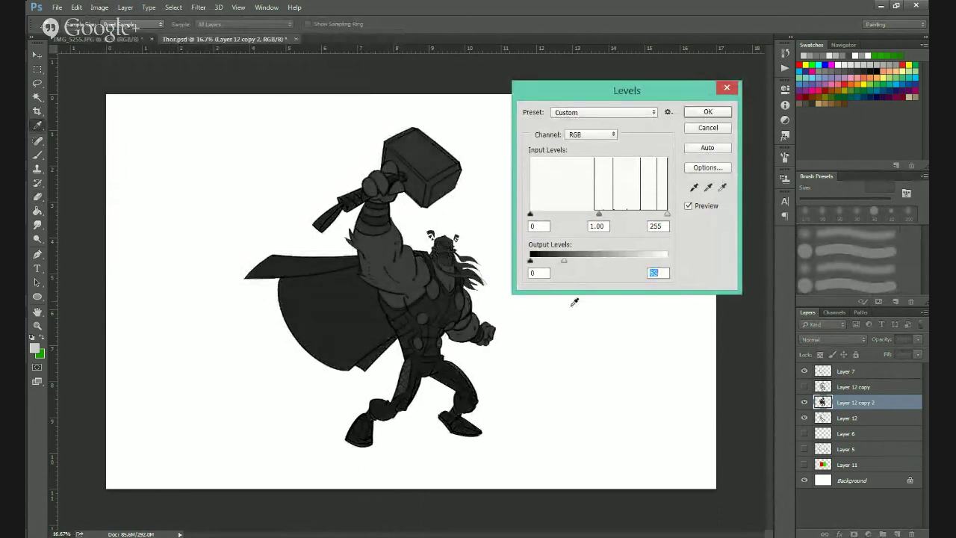
{"action": "left_click", "coordinate": [707, 111]}
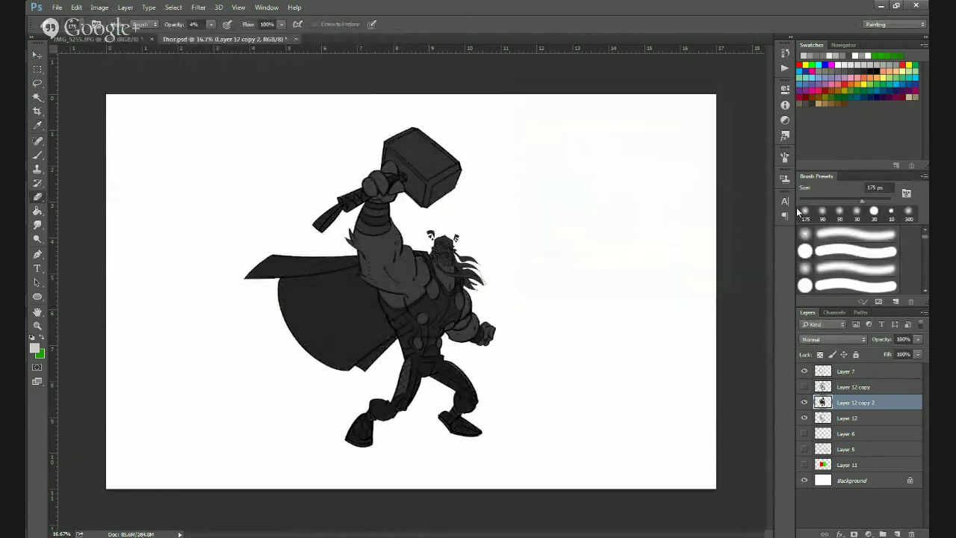
Toggle the visibility of Layer 12 copy 2 to compare the darkened tones with the original flats.
{"action": "left_click", "coordinate": [804, 403]}
{"action": "left_click", "coordinate": [805, 405]}
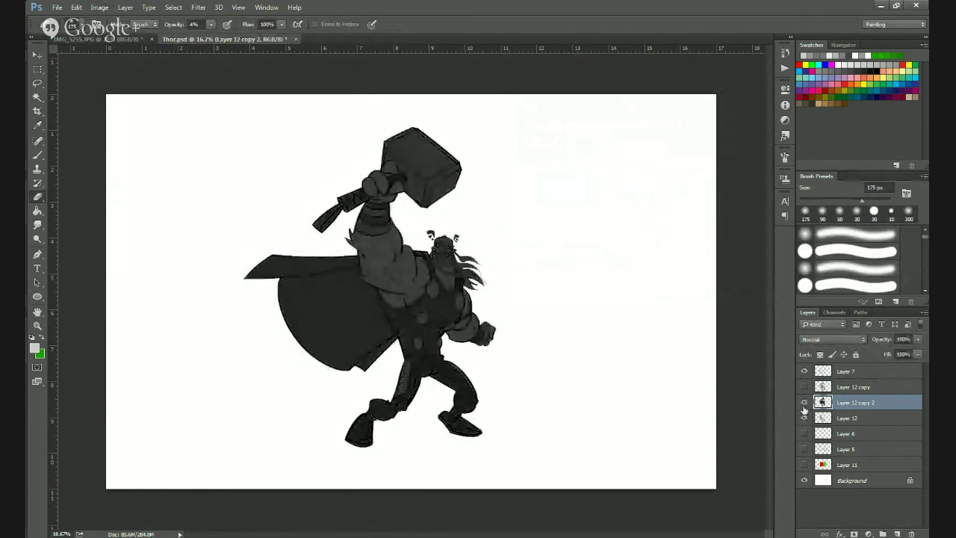
{"action": "left_click", "coordinate": [805, 405]}
{"action": "left_click", "coordinate": [805, 405]}
Enlarge the soft eraser to 1000 px and erase over the raised arm, chest and face on Layer 12 copy 2 to reveal lighter tones.
{"action": "left_click", "coordinate": [783, 160]}
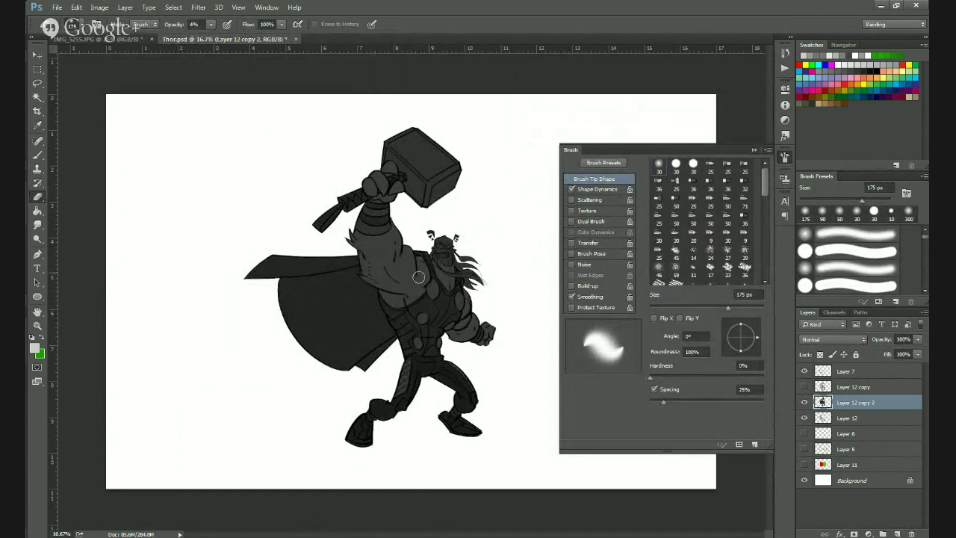
{"action": "key", "text": "bracketright"}
{"action": "key", "text": "bracketright"}
{"action": "key", "text": "bracketright"}
{"action": "key", "text": "bracketright"}
{"action": "key", "text": "bracketright"}
{"action": "key", "text": "bracketright"}
{"action": "key", "text": "bracketright"}
{"action": "key", "text": "bracketright"}
{"action": "key", "text": "bracketright"}
{"action": "key", "text": "bracketright"}
{"action": "mouse_move", "coordinate": [433, 254]}
{"action": "left_mouse_down"}
{"action": "mouse_move", "coordinate": [425, 286]}
{"action": "mouse_move", "coordinate": [438, 253]}
{"action": "mouse_move", "coordinate": [425, 281]}
{"action": "mouse_move", "coordinate": [428, 246]}
{"action": "left_mouse_up"}
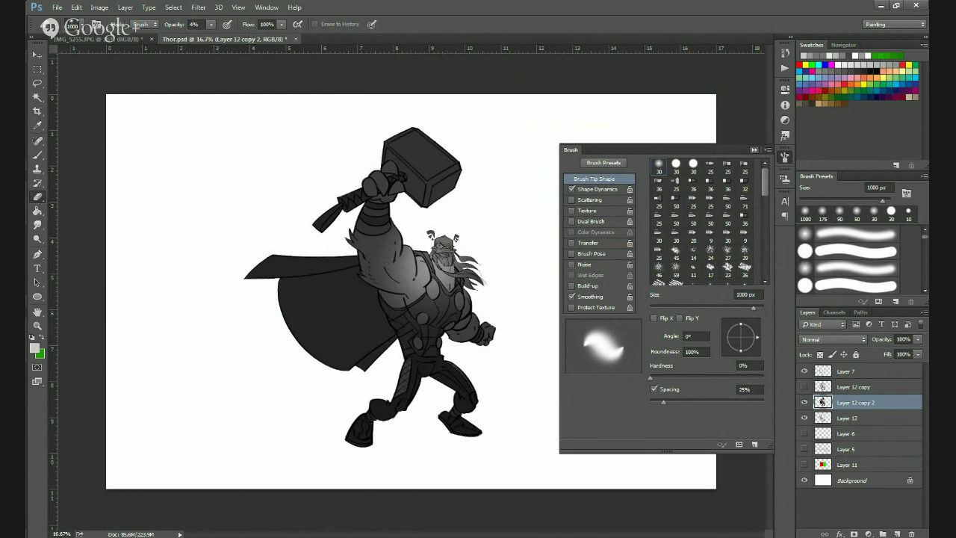
{"action": "left_click", "coordinate": [785, 156]}
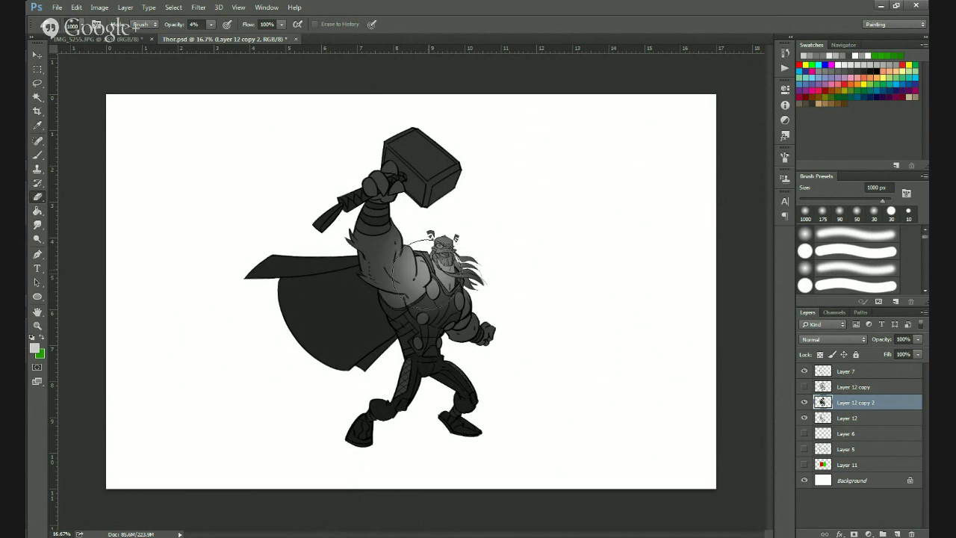
{"action": "mouse_move", "coordinate": [425, 272]}
{"action": "left_mouse_down"}
{"action": "mouse_move", "coordinate": [434, 278]}
{"action": "mouse_move", "coordinate": [437, 263]}
{"action": "mouse_move", "coordinate": [442, 275]}
{"action": "mouse_move", "coordinate": [433, 270]}
{"action": "mouse_move", "coordinate": [441, 263]}
{"action": "left_mouse_up"}
Hide Layer 12 copy 2, show Layer 12 copy and inspect its finished shading on the figure.
{"action": "left_click", "coordinate": [804, 405]}
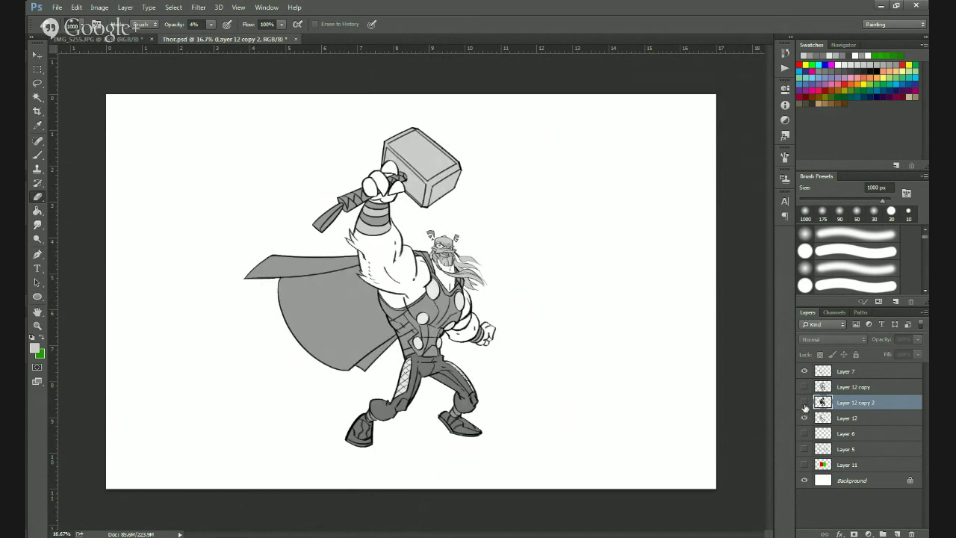
{"action": "left_click", "coordinate": [804, 392]}
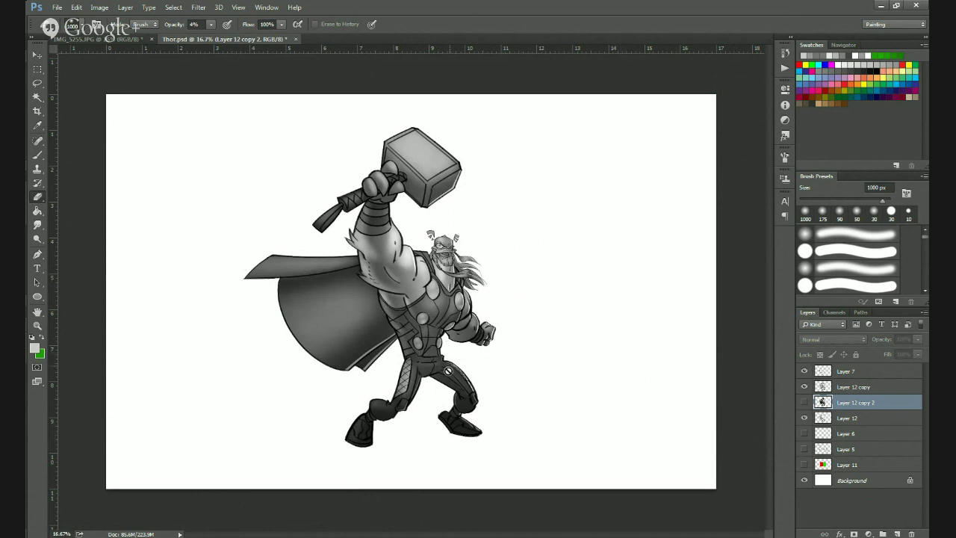
{"action": "scroll", "coordinate": [469, 338], "scroll_direction": "up", "scroll_amount": 2}
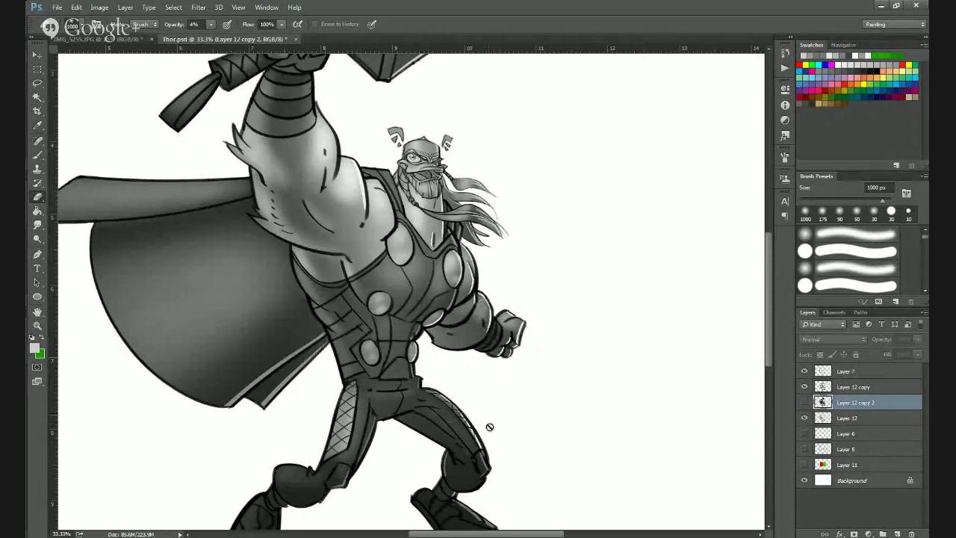
{"action": "left_click", "coordinate": [452, 386], "text": "alt"}
{"action": "left_click", "coordinate": [453, 388], "text": "alt"}
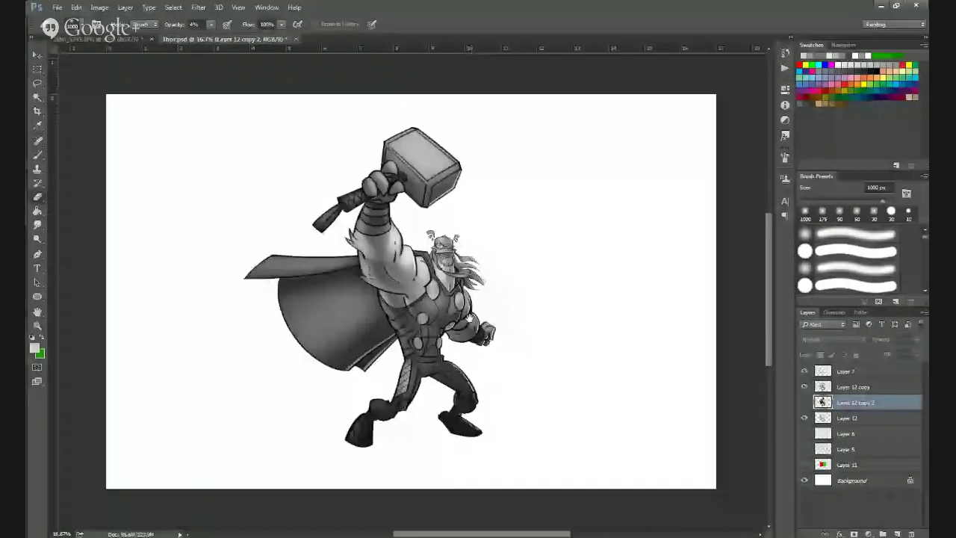
{"action": "left_click", "coordinate": [476, 356], "text": "ctrl"}
{"action": "key", "text": "ctrl+minus"}
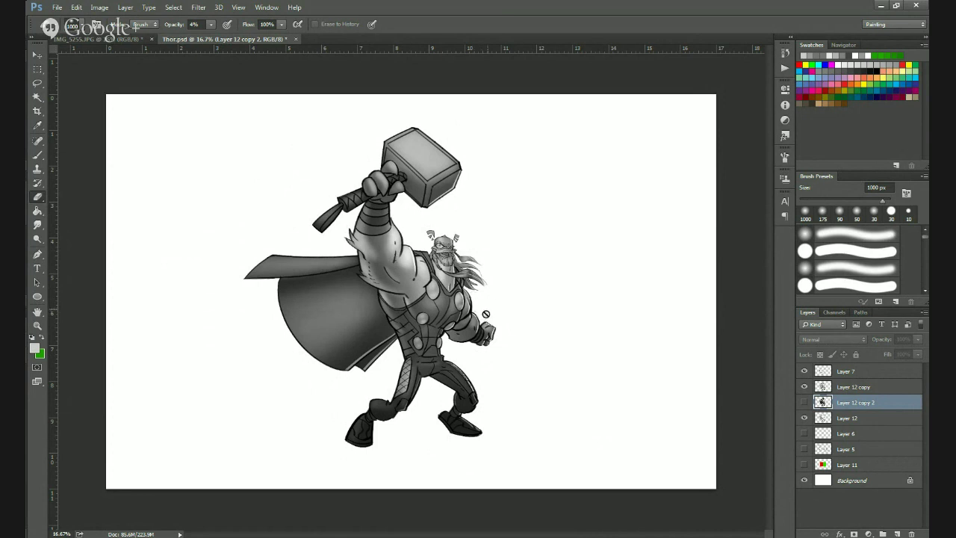
Move Layer 12 copy 2 below Layer 12 and make Layer 12 copy the active layer.
{"action": "left_click", "coordinate": [861, 387]}
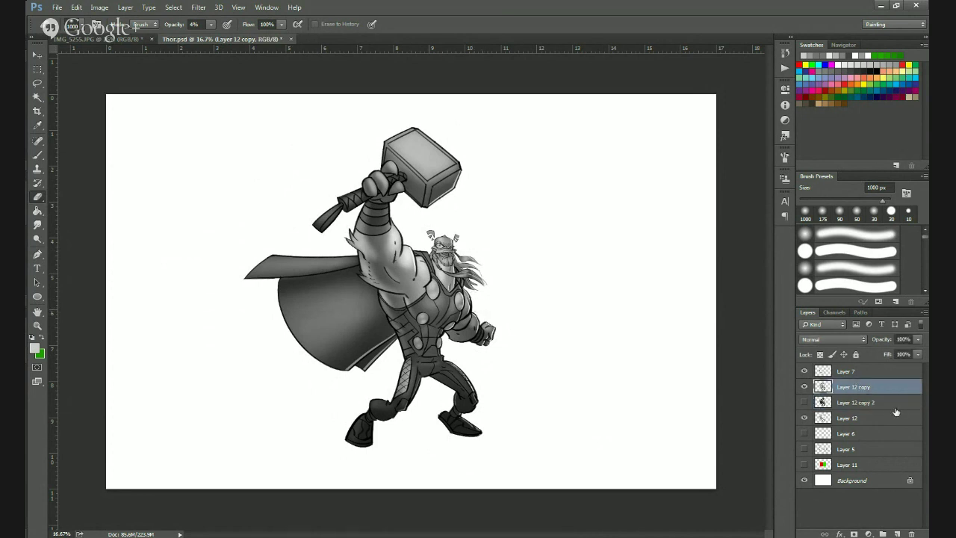
{"action": "left_click_drag", "start_coordinate": [889, 406], "coordinate": [880, 429]}
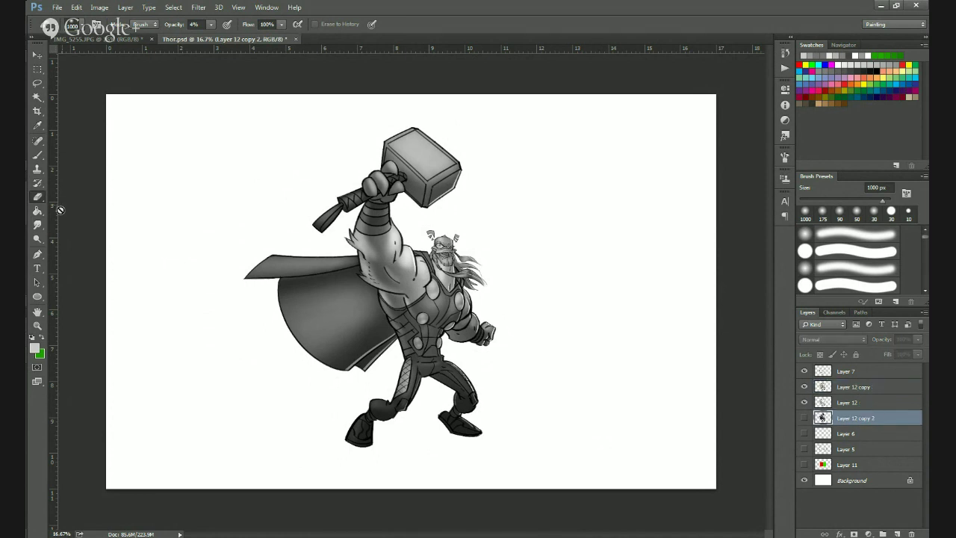
{"action": "key", "text": "b"}
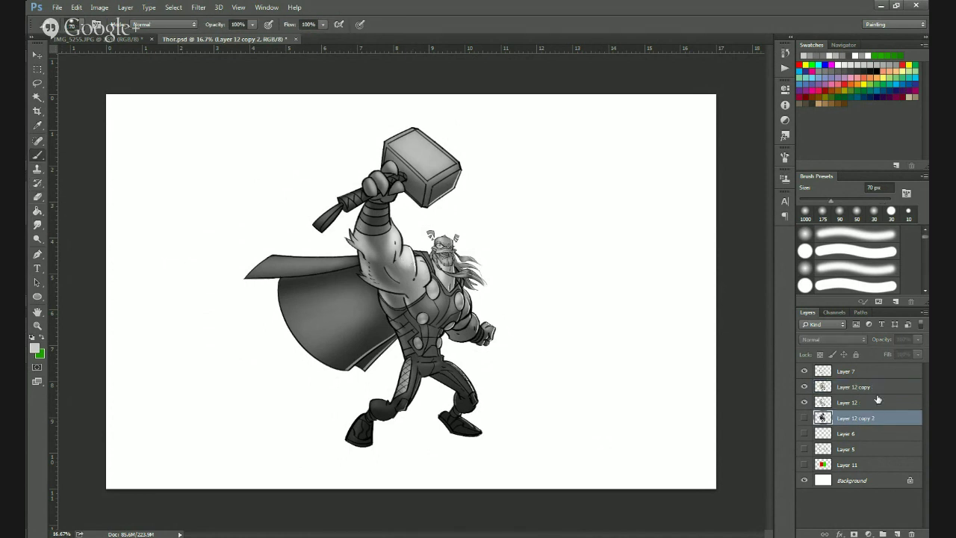
{"action": "left_click", "coordinate": [852, 387]}
Reduce the soft eraser to 300 px and erase over the upper arm and shoulder on Layer 12 copy to lighten them.
{"action": "scroll", "coordinate": [313, 247], "scroll_direction": "up", "scroll_amount": 1}
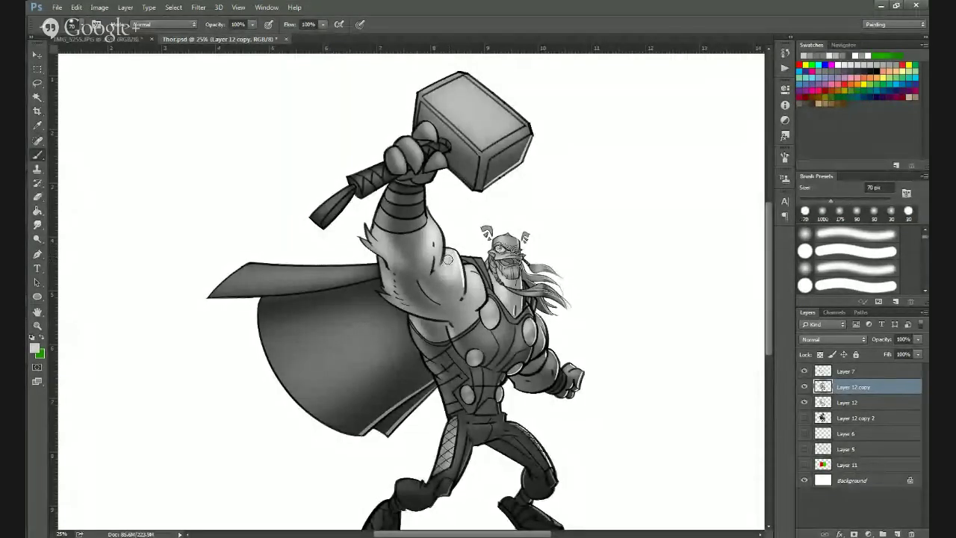
{"action": "key", "text": "e"}
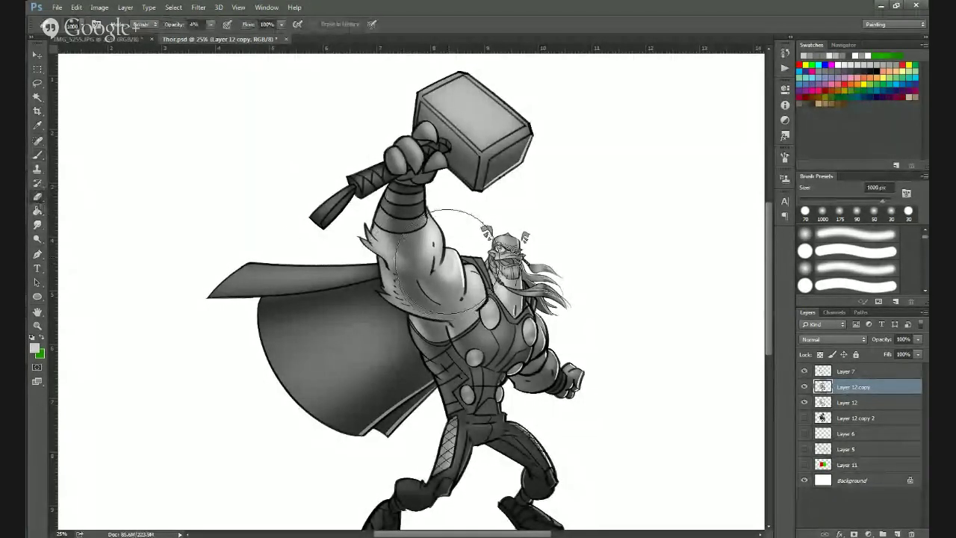
{"action": "right_click", "coordinate": [446, 261]}
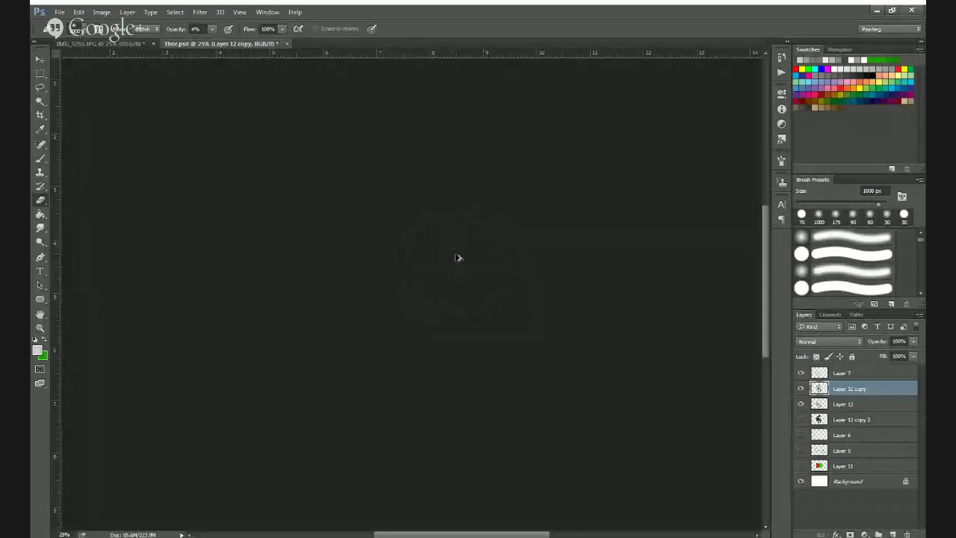
{"action": "left_click", "coordinate": [458, 257]}
{"action": "left_click", "coordinate": [845, 392]}
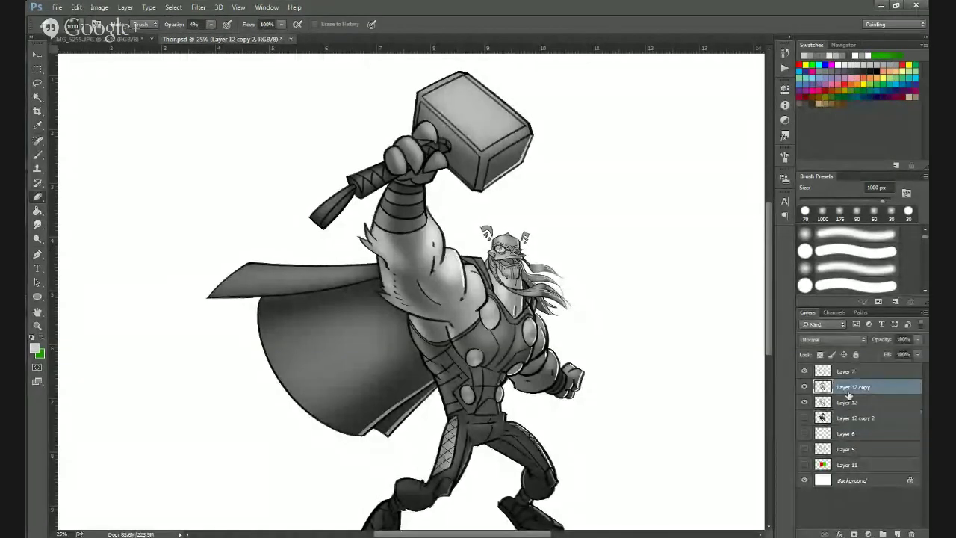
{"action": "key", "text": "bracketleft"}
{"action": "key", "text": "bracketleft"}
{"action": "key", "text": "bracketleft"}
{"action": "key", "text": "bracketleft"}
{"action": "key", "text": "bracketleft"}
{"action": "key", "text": "bracketleft"}
{"action": "key", "text": "bracketleft"}
{"action": "key", "text": "bracketleft"}
{"action": "key", "text": "bracketleft"}
{"action": "key", "text": "bracketleft"}
{"action": "key", "text": "bracketleft"}
{"action": "key", "text": "bracketleft"}
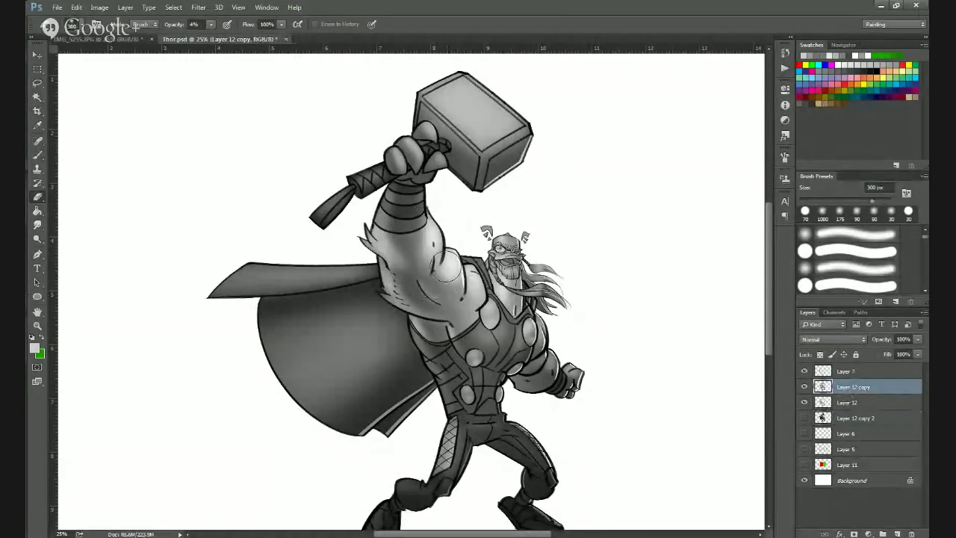
{"action": "mouse_move", "coordinate": [447, 262]}
{"action": "left_mouse_down"}
{"action": "mouse_move", "coordinate": [446, 273]}
{"action": "mouse_move", "coordinate": [473, 286]}
{"action": "mouse_move", "coordinate": [450, 259]}
{"action": "mouse_move", "coordinate": [472, 274]}
{"action": "left_mouse_up"}
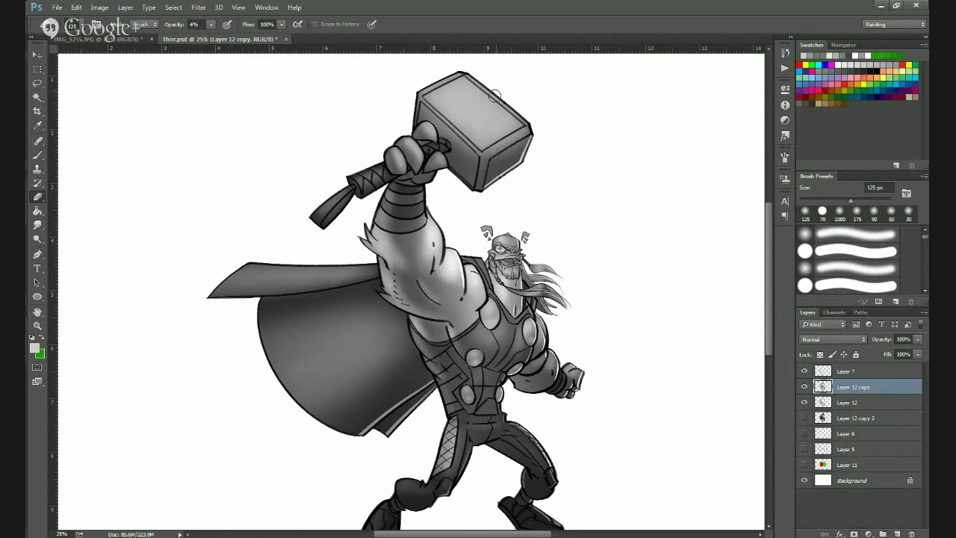
Erase softly with a 125 px eraser over the gripping fingers, wrist and forearm to bring out smaller highlights.
{"action": "left_click_drag", "start_coordinate": [430, 133], "coordinate": [429, 136]}
{"action": "left_click_drag", "start_coordinate": [423, 243], "coordinate": [417, 259]}
{"action": "left_click_drag", "start_coordinate": [431, 182], "coordinate": [431, 180]}
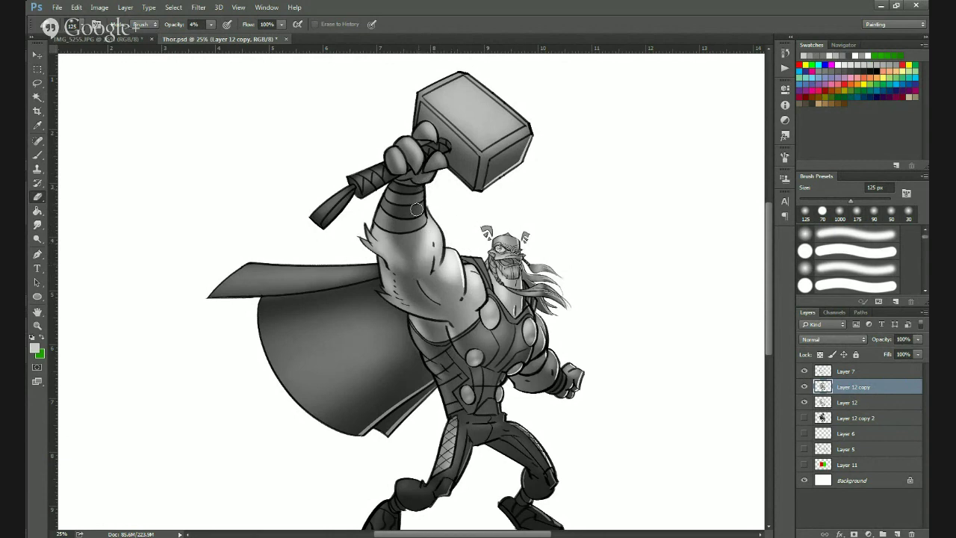
{"action": "mouse_move", "coordinate": [427, 254]}
{"action": "left_mouse_down"}
{"action": "mouse_move", "coordinate": [418, 201]}
{"action": "mouse_move", "coordinate": [419, 223]}
{"action": "left_mouse_up"}
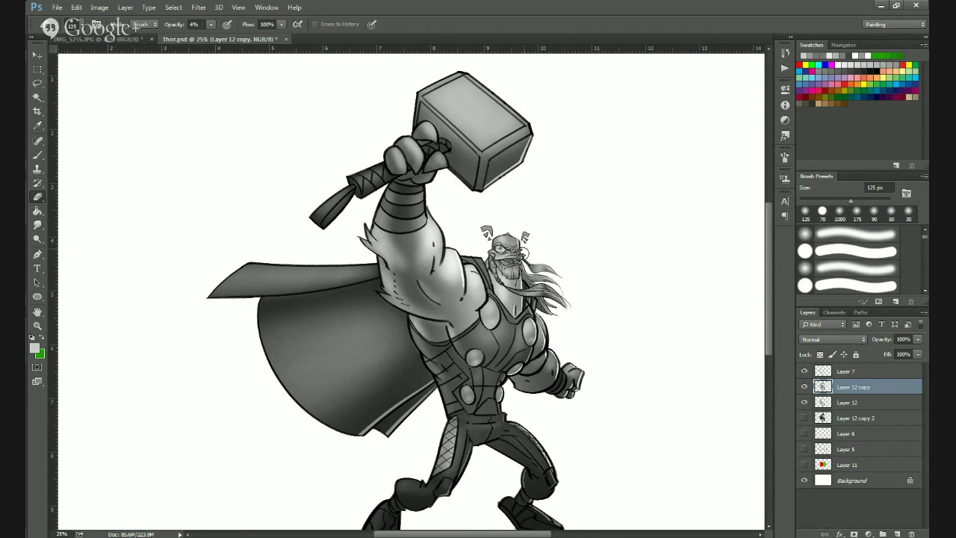
Erase soft highlights over the neck, beard and chest edge, toggling Layer 12 copy off and on to compare the shading.
{"action": "left_click", "coordinate": [492, 226], "text": "ctrl"}
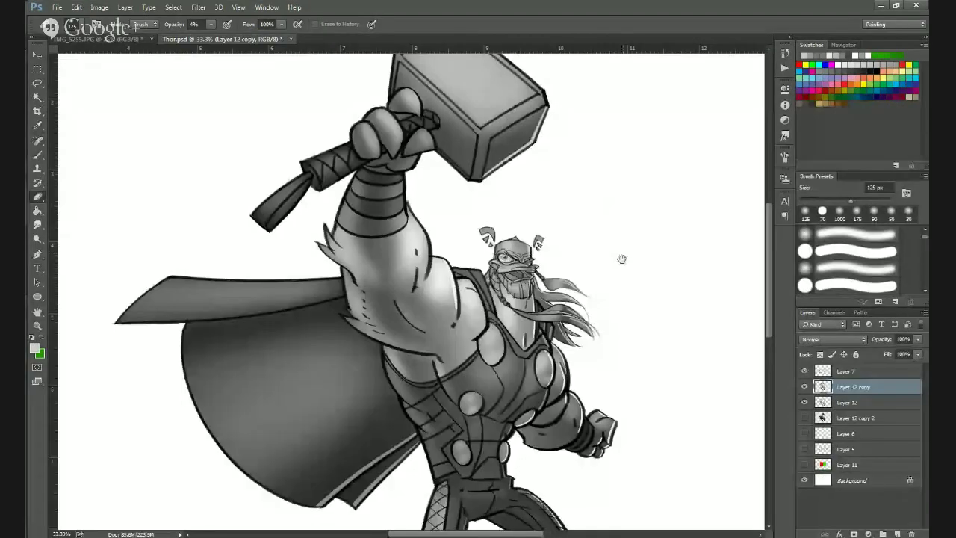
{"action": "left_click", "coordinate": [487, 277], "text": "ctrl"}
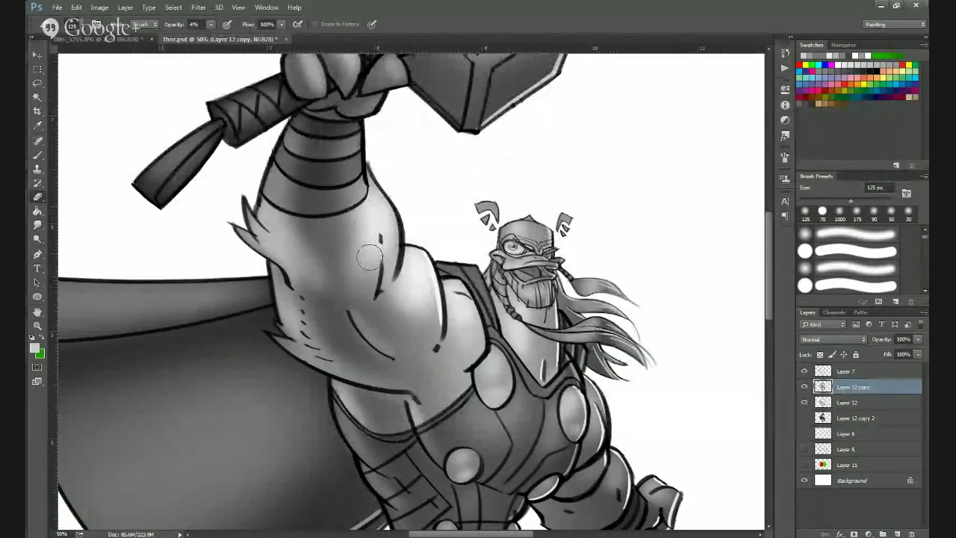
{"action": "mouse_move", "coordinate": [608, 314]}
{"action": "left_mouse_down"}
{"action": "mouse_move", "coordinate": [587, 286]}
{"action": "mouse_move", "coordinate": [594, 303]}
{"action": "mouse_move", "coordinate": [580, 318]}
{"action": "left_mouse_up"}
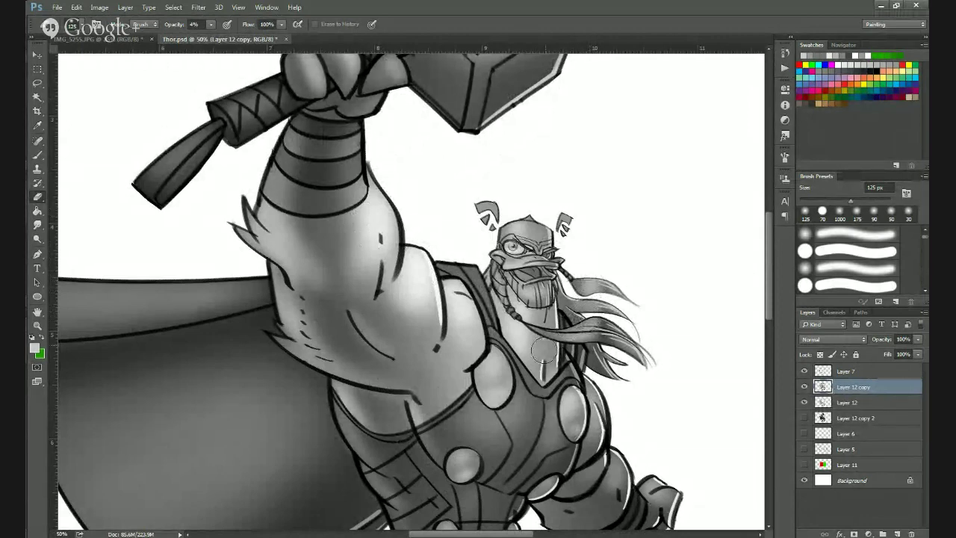
{"action": "mouse_move", "coordinate": [593, 415]}
{"action": "left_mouse_down"}
{"action": "mouse_move", "coordinate": [592, 402]}
{"action": "mouse_move", "coordinate": [607, 393]}
{"action": "left_mouse_up"}
{"action": "left_click", "coordinate": [804, 387]}
{"action": "left_click", "coordinate": [804, 387]}
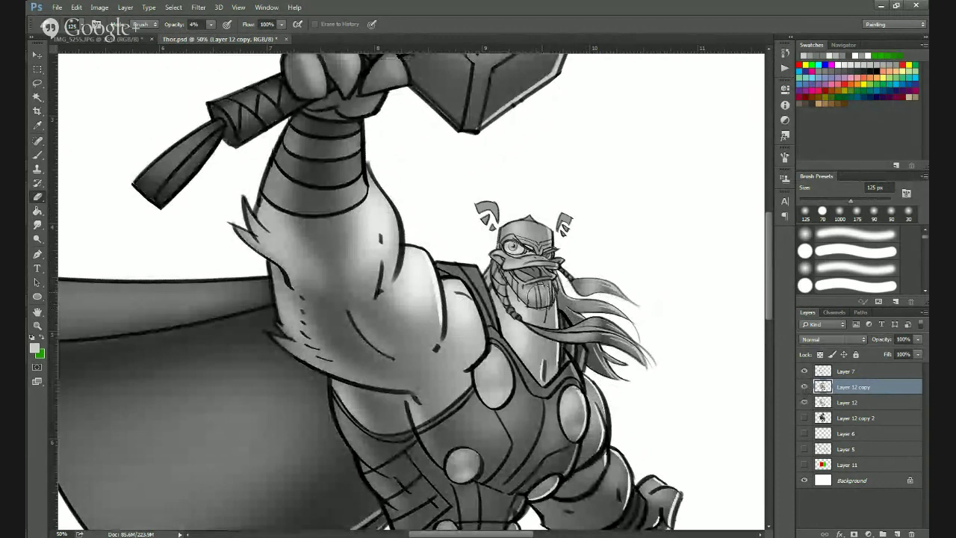
{"action": "left_click_drag", "start_coordinate": [534, 293], "coordinate": [532, 302]}
{"action": "scroll", "coordinate": [702, 296], "scroll_direction": "up", "scroll_amount": 3}
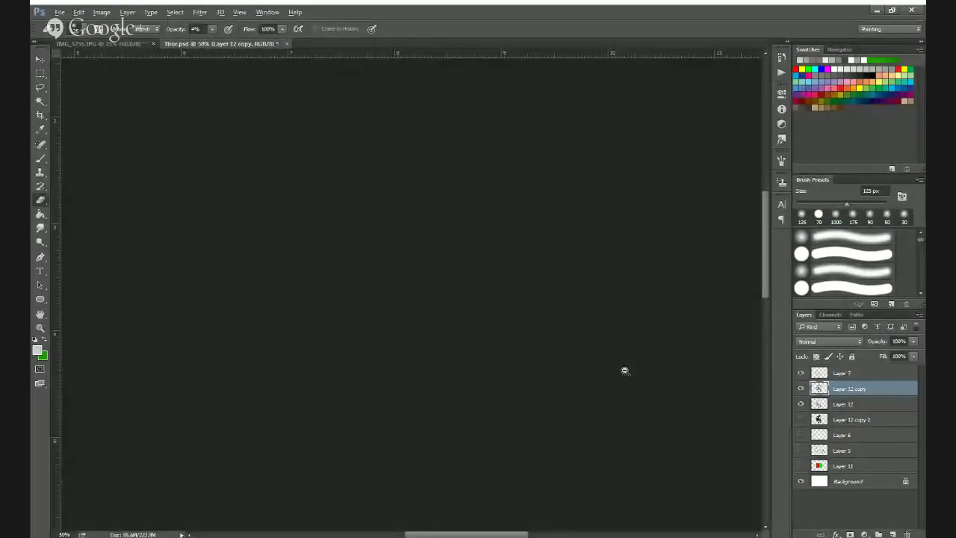
Toggle the line art on Layer 7 off and on, and add a new empty layer above it.
{"action": "left_click", "coordinate": [624, 369], "text": "alt"}
{"action": "left_click_drag", "start_coordinate": [625, 368], "coordinate": [596, 296]}
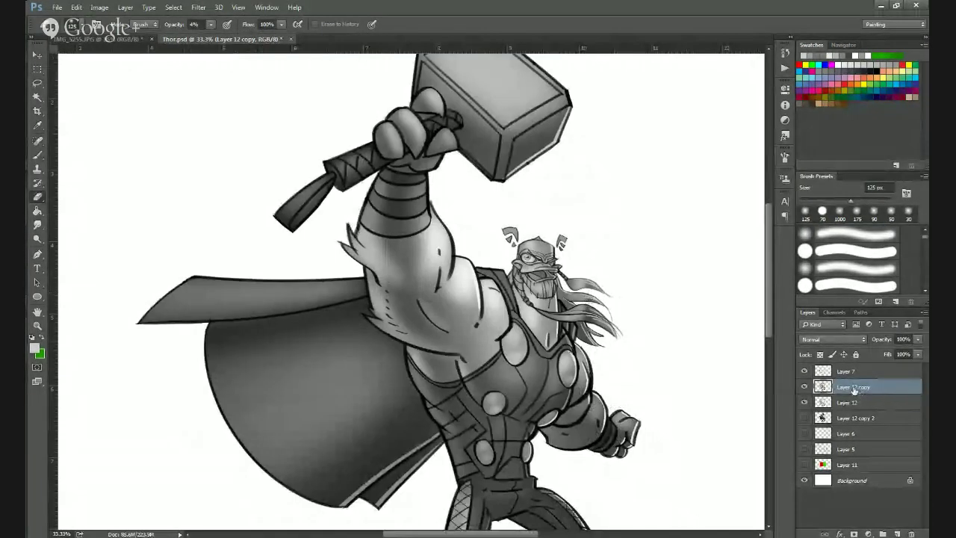
{"action": "left_click", "coordinate": [852, 372]}
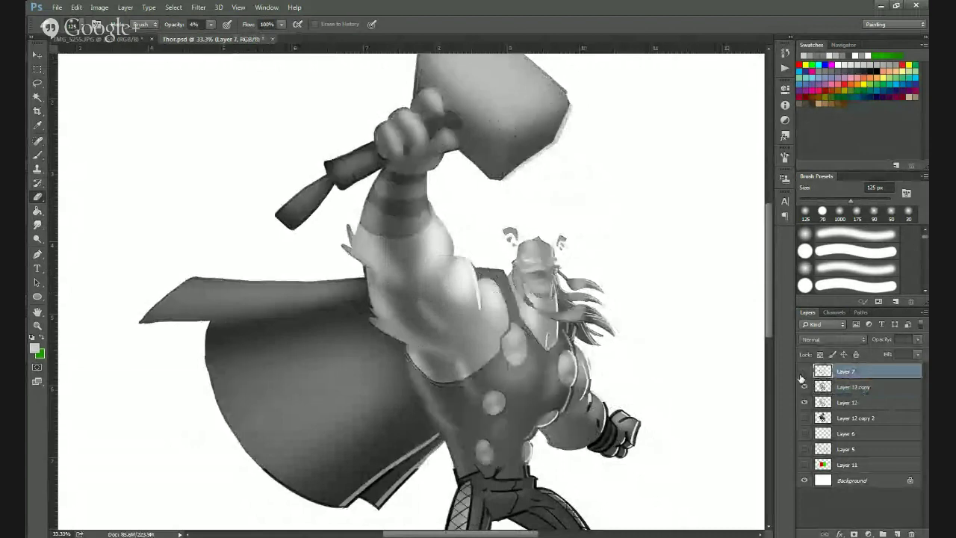
{"action": "left_click", "coordinate": [804, 371]}
{"action": "left_click", "coordinate": [805, 372]}
{"action": "left_click", "coordinate": [898, 533]}
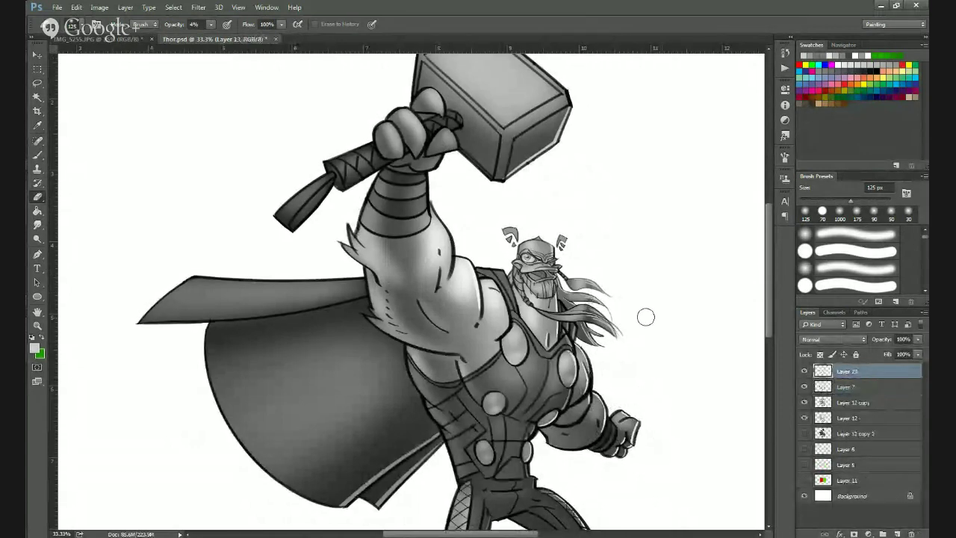
Activate the Brush tool, review its brush tip settings and reduce the brush to 30 px.
{"action": "key", "text": "b"}
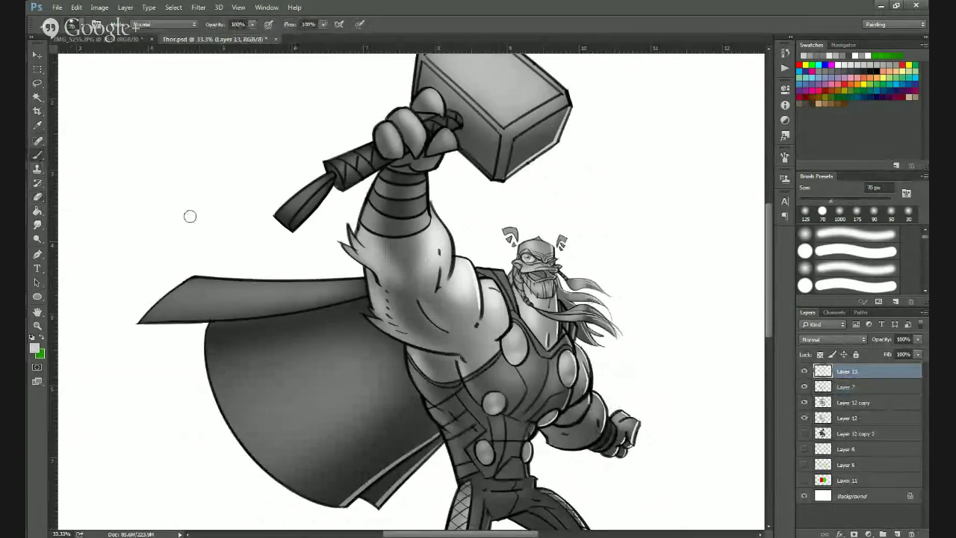
{"action": "left_click", "coordinate": [783, 158]}
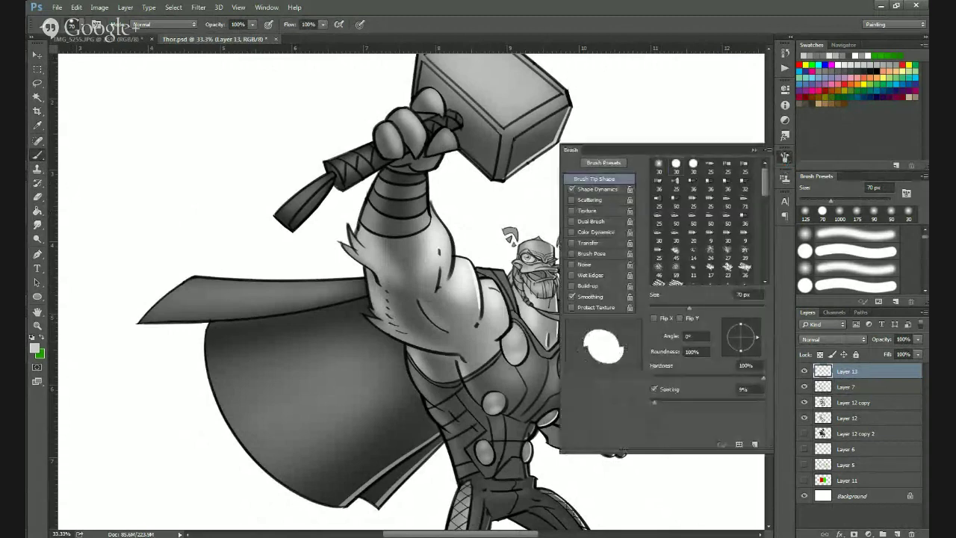
{"action": "left_click", "coordinate": [755, 150]}
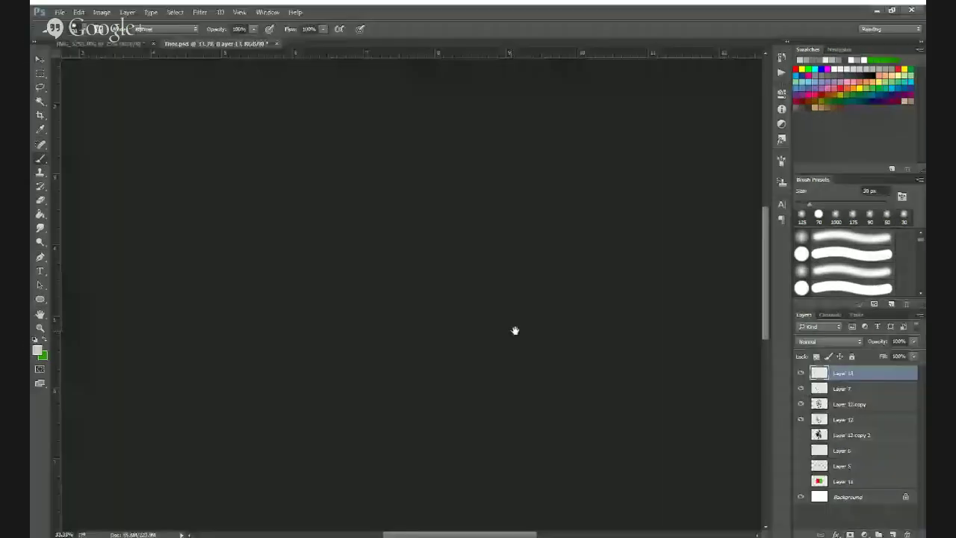
Examine the shading and line work on the torso, legs, raised arm and face up close.
{"action": "left_click", "coordinate": [485, 320], "text": "ctrl"}
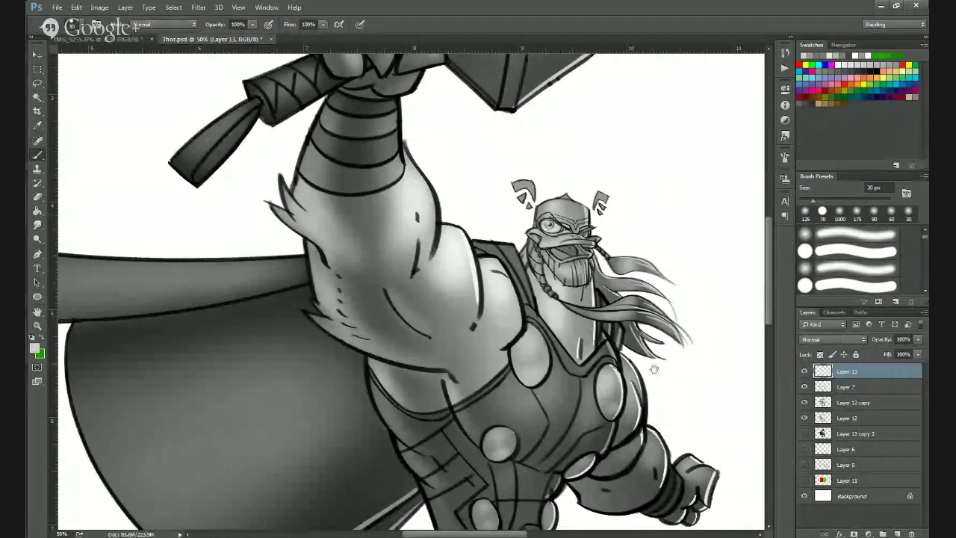
{"action": "left_click_drag", "start_coordinate": [653, 369], "coordinate": [590, 224]}
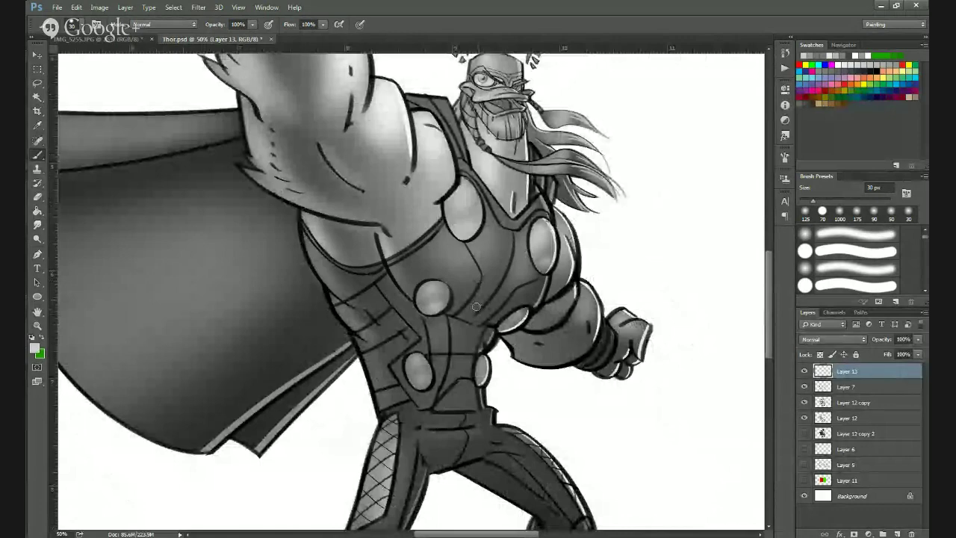
{"action": "left_click_drag", "start_coordinate": [471, 362], "coordinate": [452, 180]}
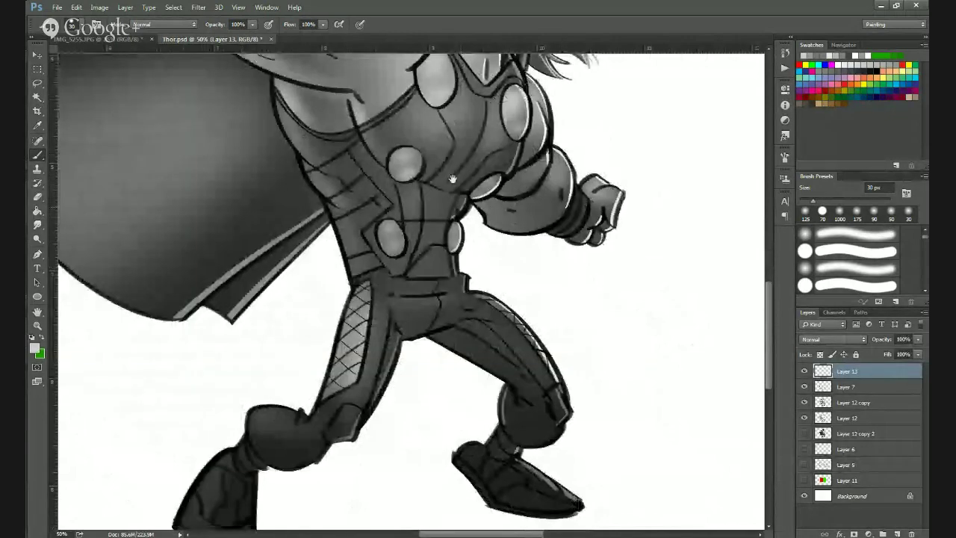
{"action": "left_click", "coordinate": [443, 286], "text": "alt"}
{"action": "left_click", "coordinate": [446, 288], "text": "alt"}
{"action": "left_click_drag", "start_coordinate": [447, 288], "coordinate": [445, 177]}
{"action": "left_click", "coordinate": [446, 177], "text": "ctrl"}
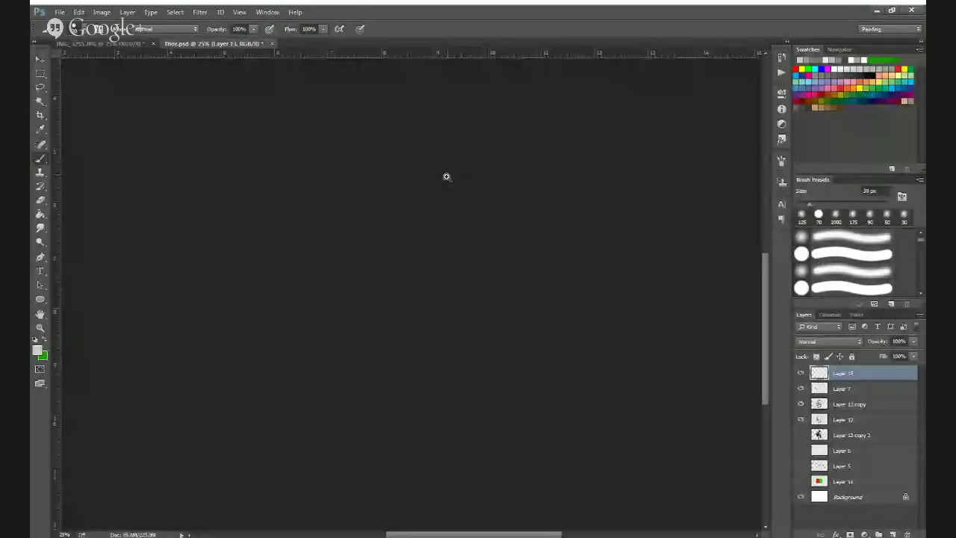
{"action": "left_click", "coordinate": [397, 149], "text": "ctrl"}
{"action": "left_click_drag", "start_coordinate": [378, 172], "coordinate": [419, 296]}
{"action": "key", "text": "ctrl+plus"}
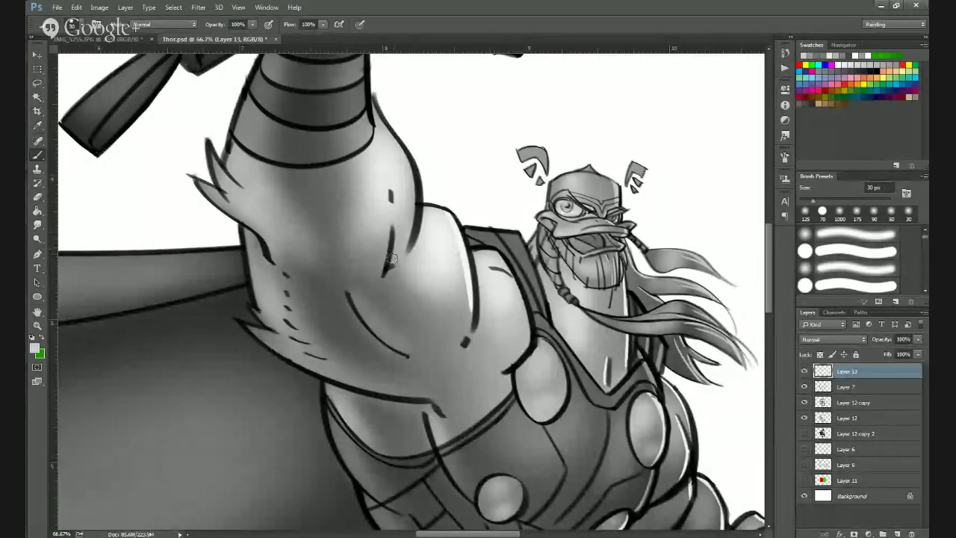
{"action": "key", "text": "ctrl+plus"}
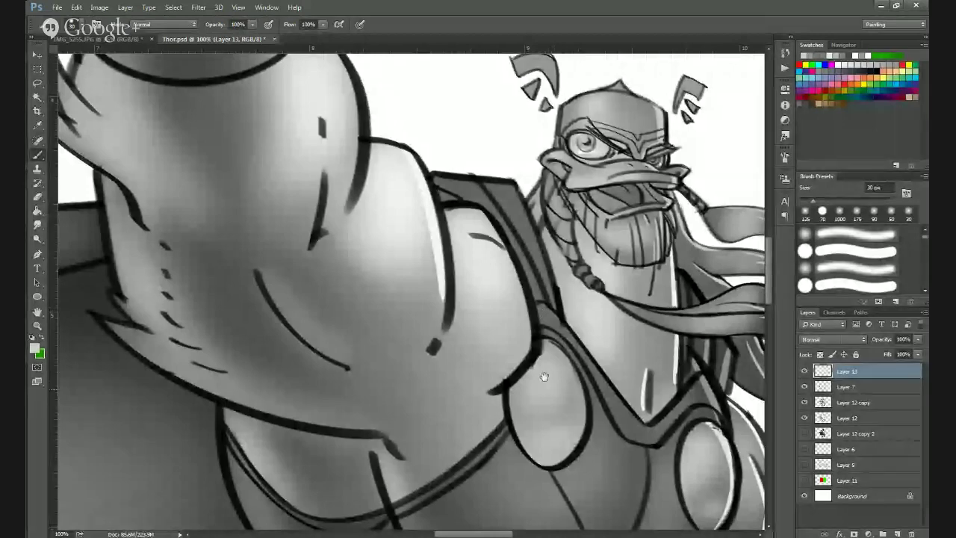
{"action": "left_click_drag", "start_coordinate": [540, 378], "coordinate": [430, 299]}
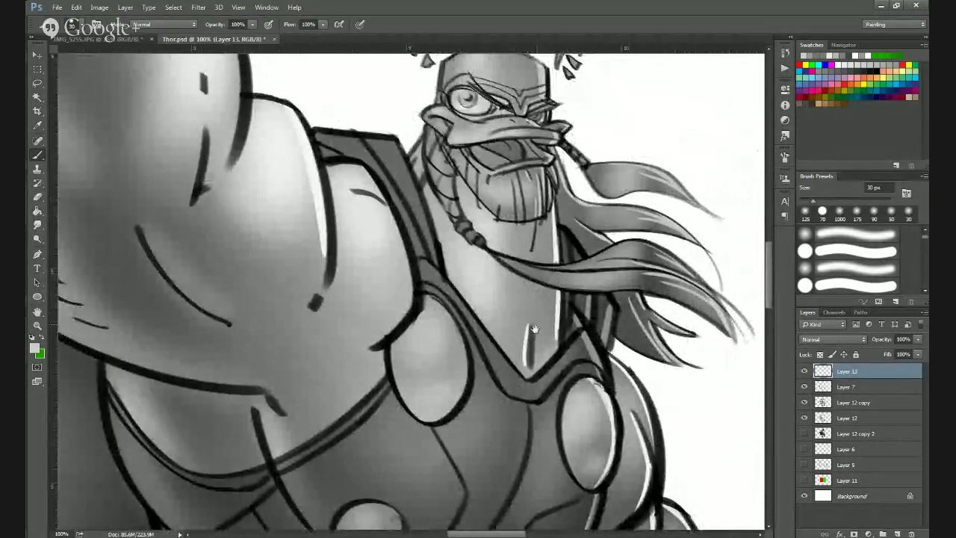
{"action": "left_click_drag", "start_coordinate": [539, 240], "coordinate": [526, 330]}
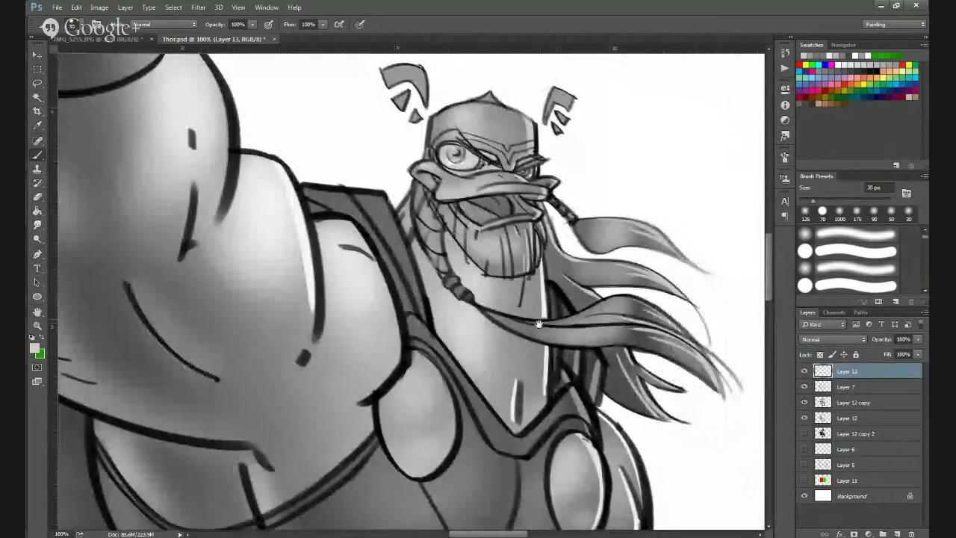
Reduce the brush to 6 px for detail work on the face and sample a grey tone from the bill.
{"action": "left_click", "coordinate": [486, 187], "text": "ctrl"}
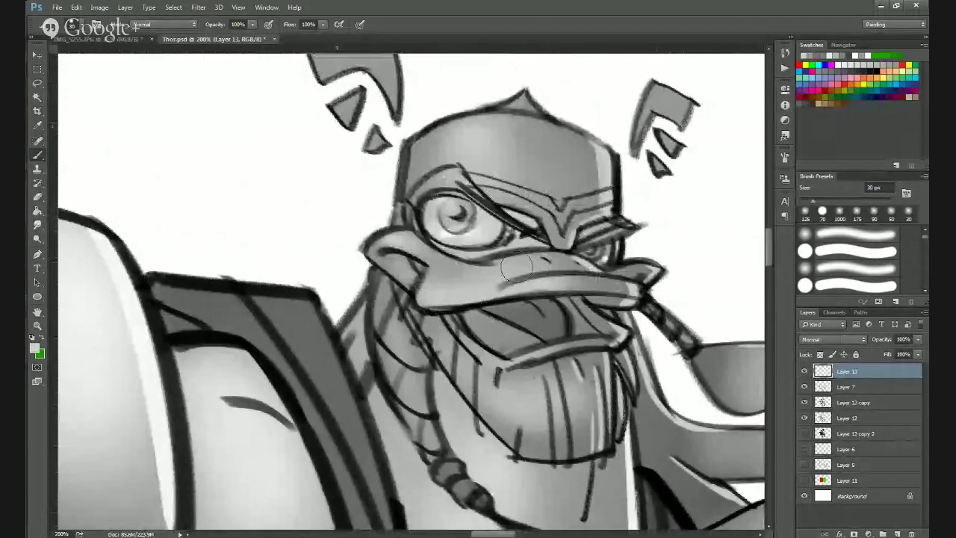
{"action": "key", "text": "bracketleft"}
{"action": "key", "text": "bracketleft"}
{"action": "key", "text": "bracketleft"}
{"action": "key", "text": "bracketleft"}
{"action": "key", "text": "bracketleft"}
{"action": "left_click", "coordinate": [551, 305], "text": "alt"}
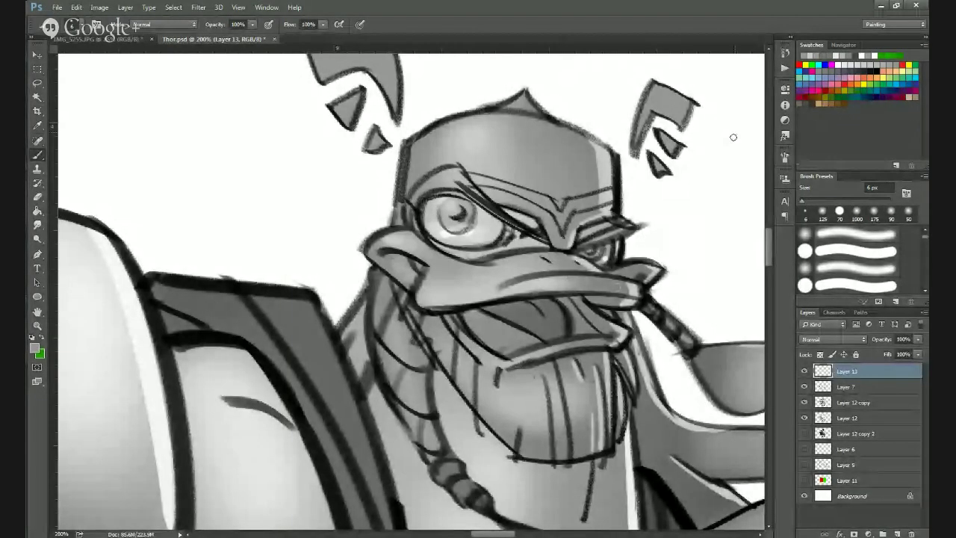
Set the brush opacity to 46% and paint over the line work on the bill on the new top layer.
{"action": "left_click", "coordinate": [251, 25]}
{"action": "left_click_drag", "start_coordinate": [227, 35], "coordinate": [213, 37]}
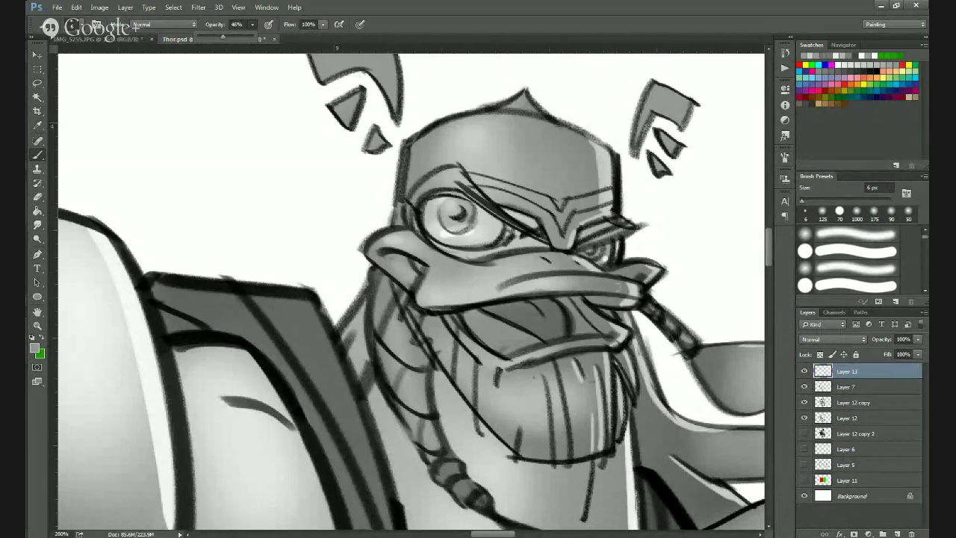
{"action": "left_click", "coordinate": [511, 296]}
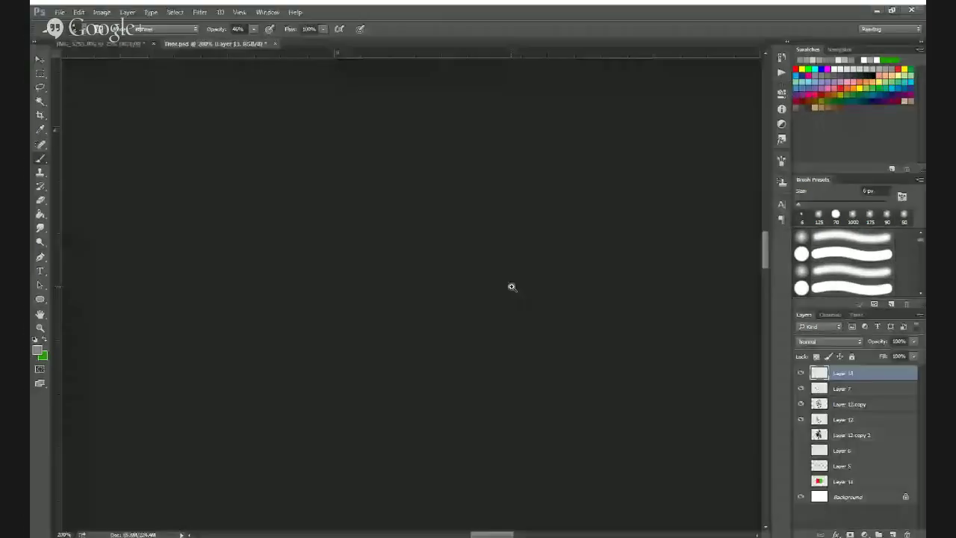
{"action": "scroll", "coordinate": [512, 288], "scroll_direction": "up", "scroll_amount": 1}
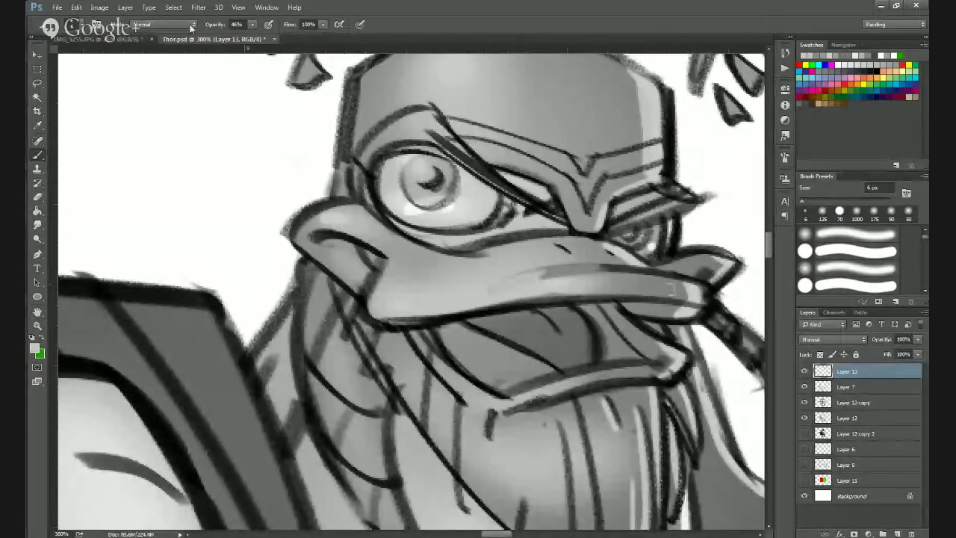
Lower the brush opacity to 26%, sample a grey from the bill and blend the tones along its length.
{"action": "left_click_drag", "start_coordinate": [249, 30], "coordinate": [238, 35]}
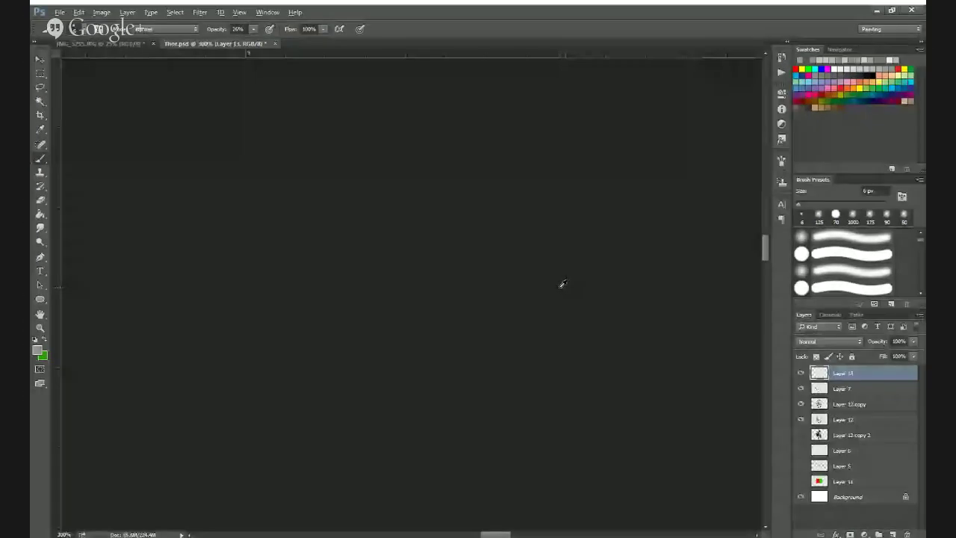
{"action": "left_click", "coordinate": [562, 286], "text": "alt"}
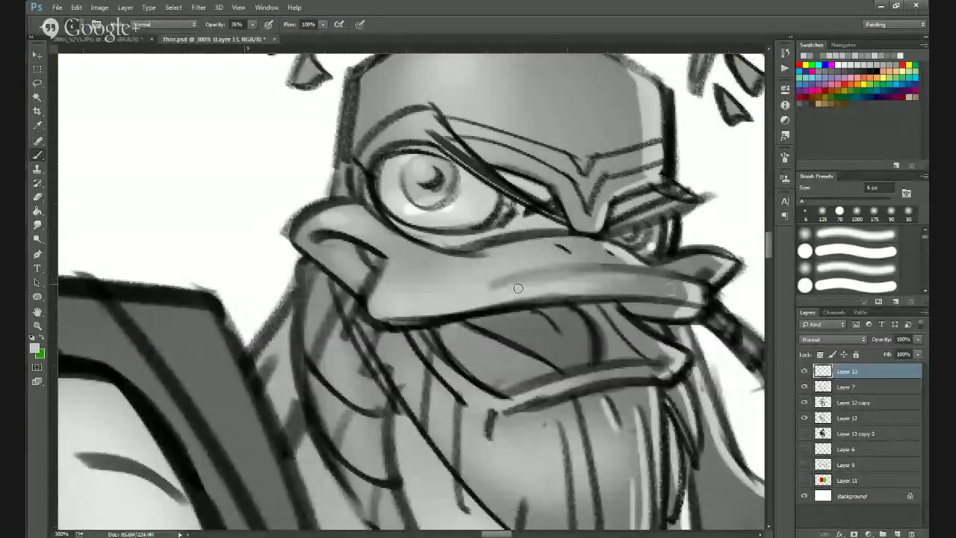
{"action": "mouse_move", "coordinate": [517, 291]}
{"action": "left_mouse_down"}
{"action": "mouse_move", "coordinate": [652, 284]}
{"action": "mouse_move", "coordinate": [634, 274]}
{"action": "mouse_move", "coordinate": [613, 283]}
{"action": "mouse_move", "coordinate": [674, 289]}
{"action": "left_mouse_up"}
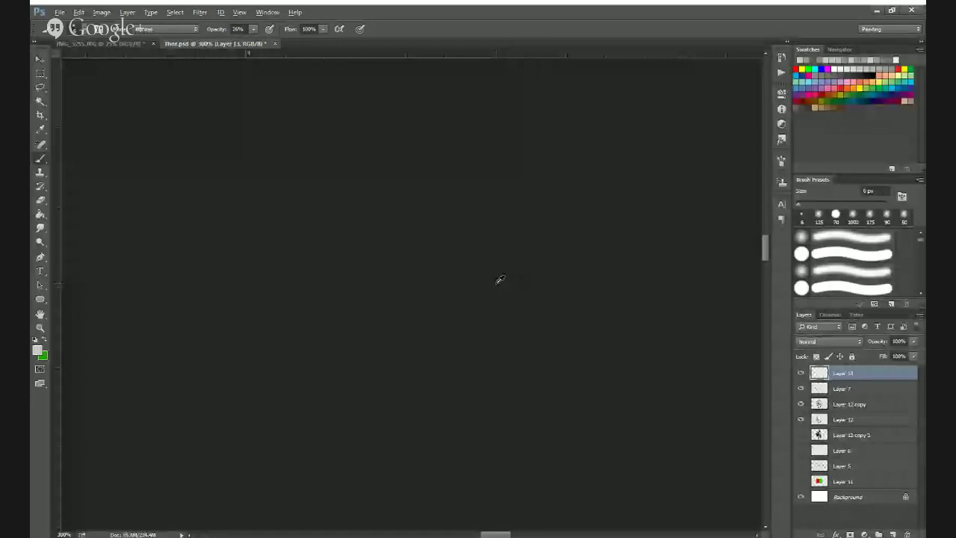
Sample greys from the bill and paint along the lower edge of the upper bill above the mouth.
{"action": "left_click", "coordinate": [495, 283], "text": "alt"}
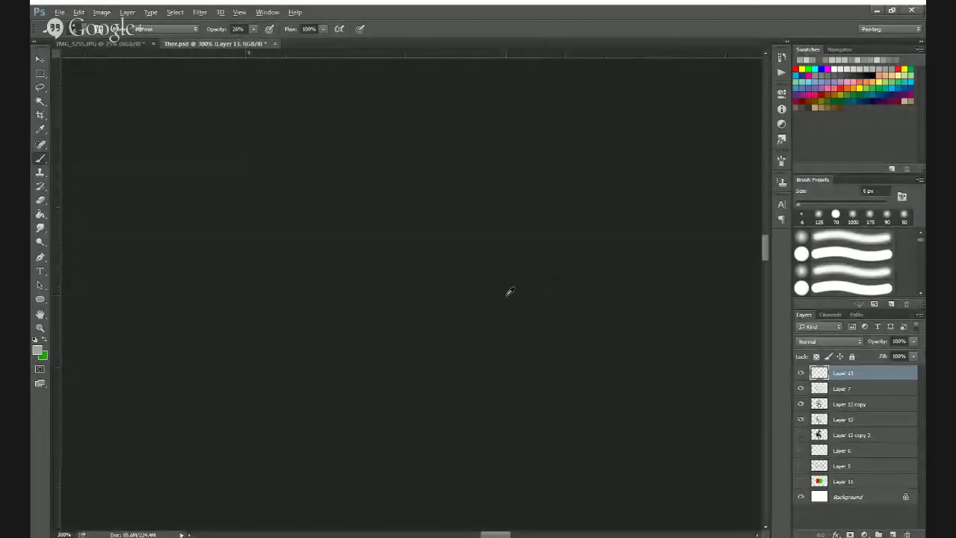
{"action": "left_click", "coordinate": [507, 294], "text": "alt"}
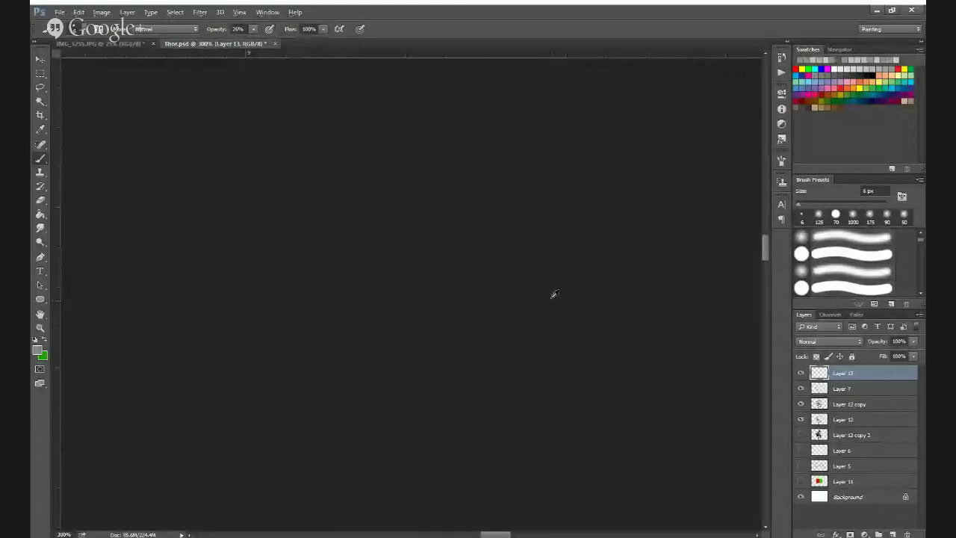
{"action": "mouse_move", "coordinate": [529, 306]}
{"action": "left_mouse_down"}
{"action": "mouse_move", "coordinate": [518, 305]}
{"action": "mouse_move", "coordinate": [662, 303]}
{"action": "left_mouse_up"}
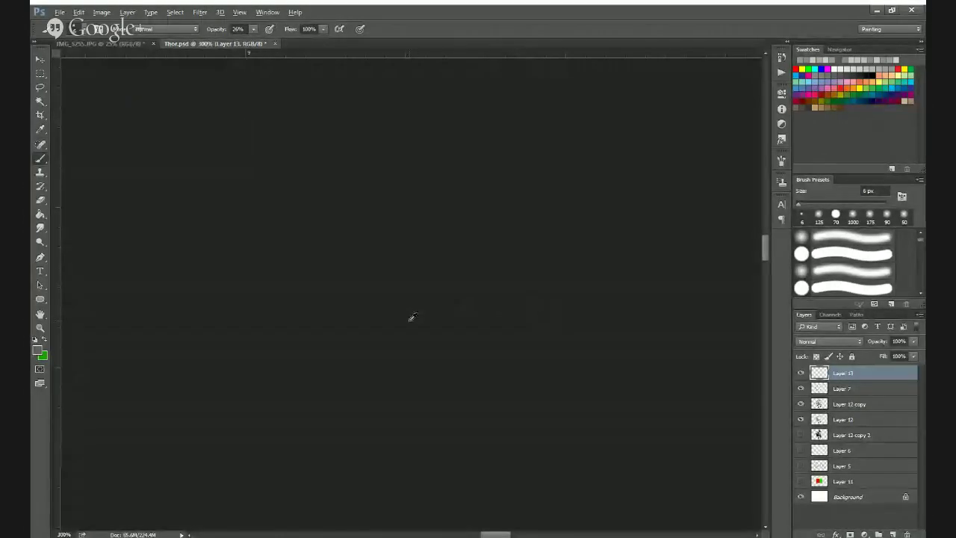
{"action": "left_click", "coordinate": [411, 321], "text": "alt"}
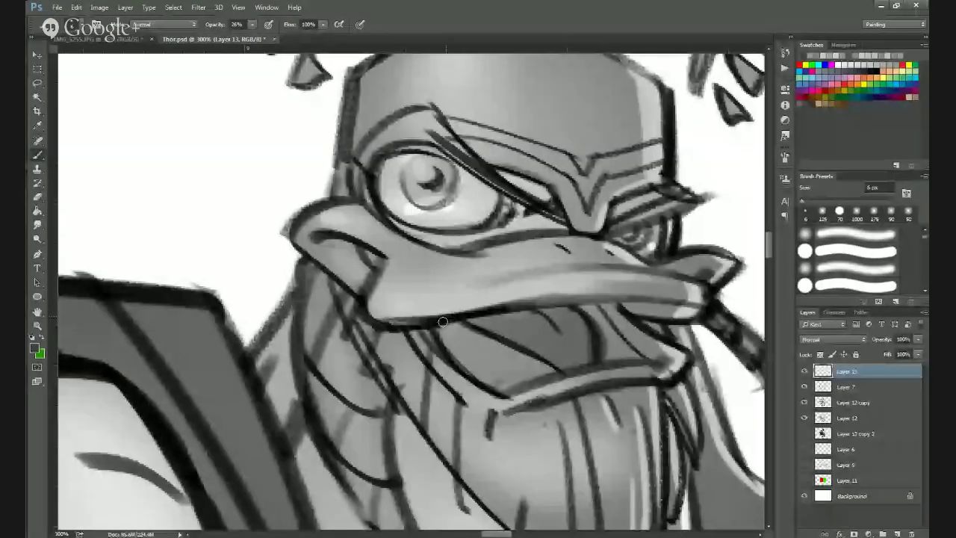
{"action": "mouse_move", "coordinate": [441, 321]}
{"action": "left_mouse_down"}
{"action": "mouse_move", "coordinate": [634, 301]}
{"action": "mouse_move", "coordinate": [561, 301]}
{"action": "mouse_move", "coordinate": [683, 301]}
{"action": "left_mouse_up"}
{"action": "mouse_move", "coordinate": [470, 309]}
{"action": "left_mouse_down"}
{"action": "mouse_move", "coordinate": [528, 305]}
{"action": "mouse_move", "coordinate": [411, 325]}
{"action": "mouse_move", "coordinate": [422, 326]}
{"action": "mouse_move", "coordinate": [375, 321]}
{"action": "mouse_move", "coordinate": [453, 313]}
{"action": "left_mouse_up"}
Resample greys near the bill's cheek-side corner and blend the lower edge line into the tones above the open mouth.
{"action": "left_click", "coordinate": [388, 312], "text": "alt"}
{"action": "mouse_move", "coordinate": [395, 320]}
{"action": "left_mouse_down"}
{"action": "mouse_move", "coordinate": [597, 296]}
{"action": "mouse_move", "coordinate": [545, 297]}
{"action": "left_mouse_up"}
{"action": "left_click", "coordinate": [527, 302], "text": "alt"}
{"action": "left_click", "coordinate": [578, 290], "text": "alt"}
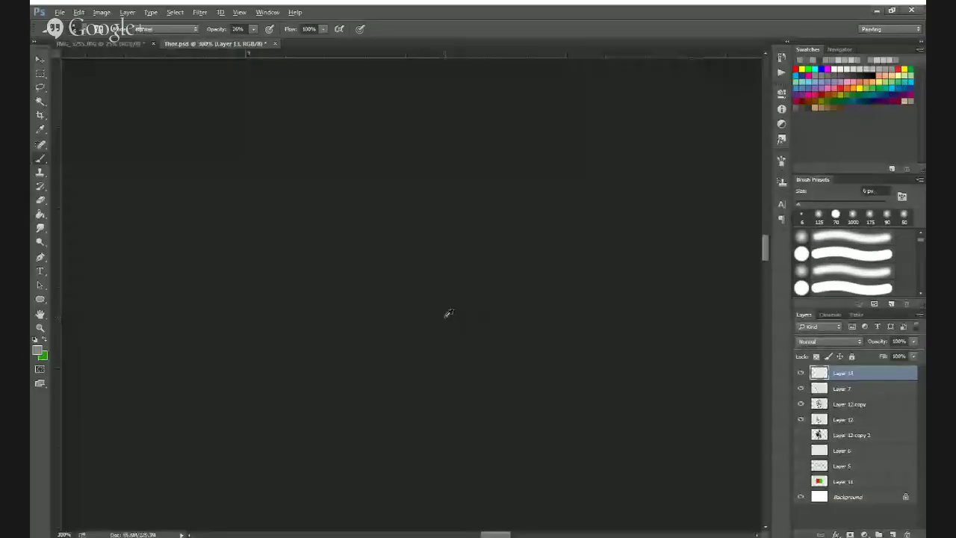
{"action": "left_click", "coordinate": [422, 316], "text": "alt"}
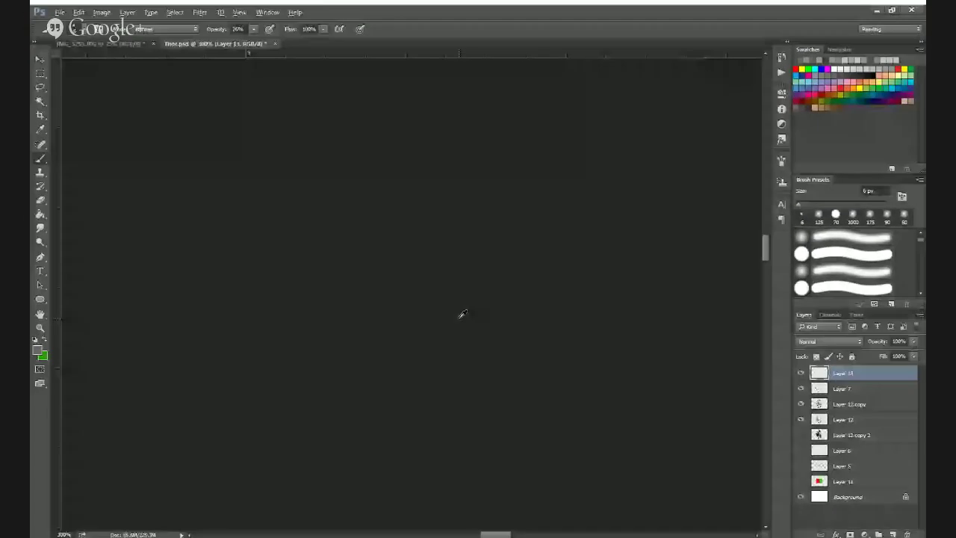
{"action": "left_click", "coordinate": [425, 320], "text": "alt"}
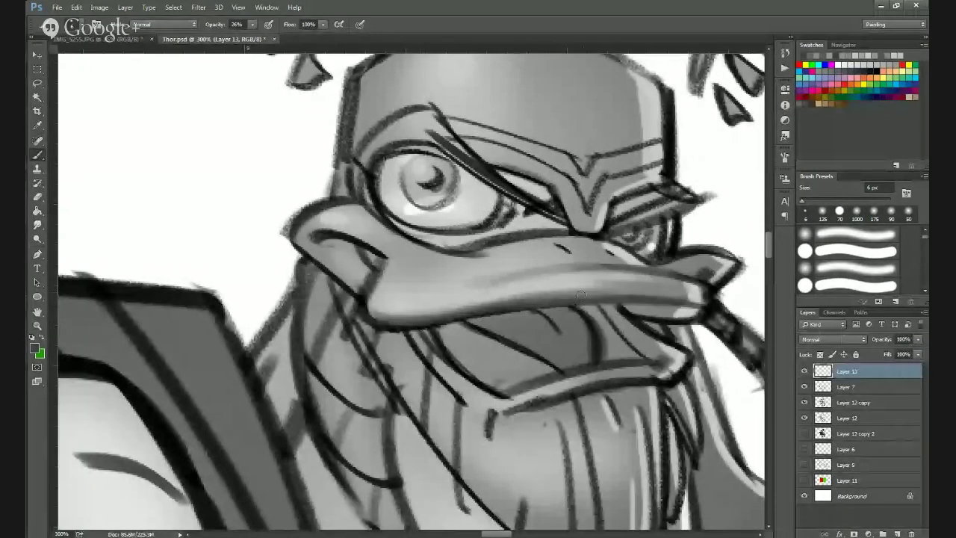
{"action": "left_click", "coordinate": [393, 324], "text": "alt"}
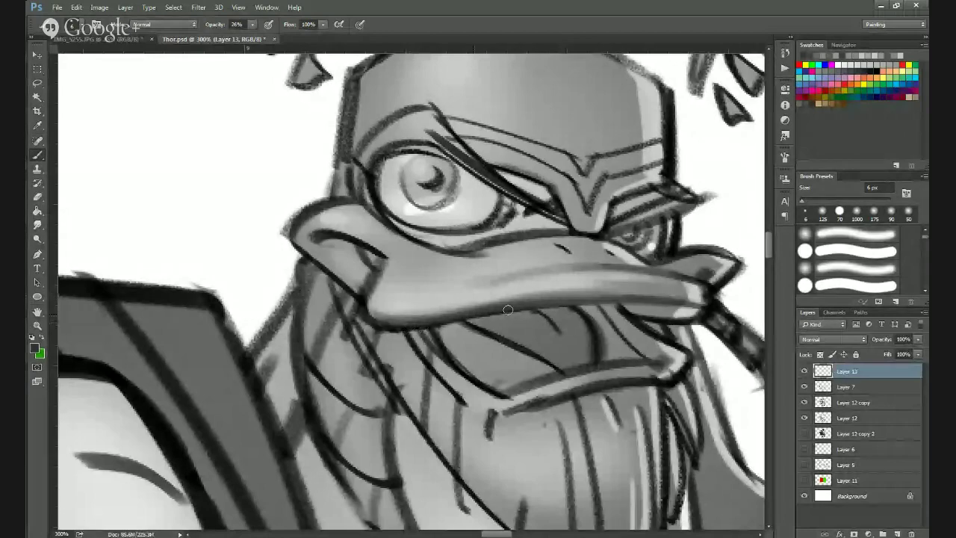
{"action": "left_click_drag", "start_coordinate": [508, 309], "coordinate": [639, 296]}
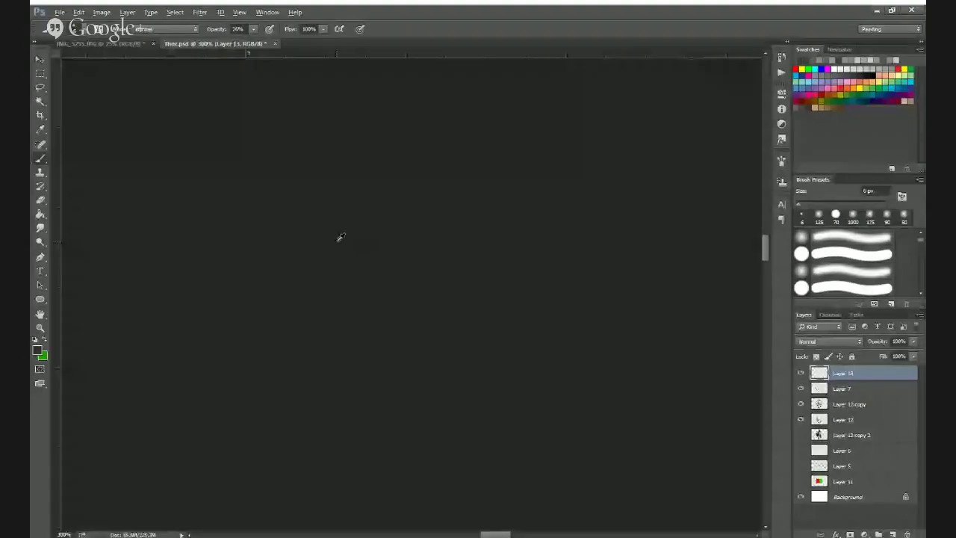
Sample dark tones from the bill's line work and darken the upper bill's underside edge.
{"action": "left_click", "coordinate": [321, 237], "text": "alt"}
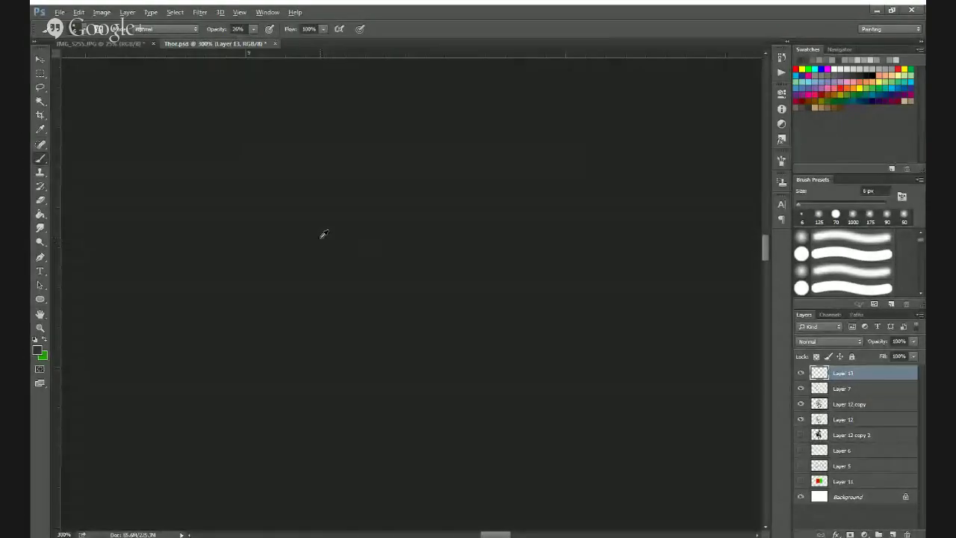
{"action": "left_click_drag", "start_coordinate": [585, 306], "coordinate": [632, 301]}
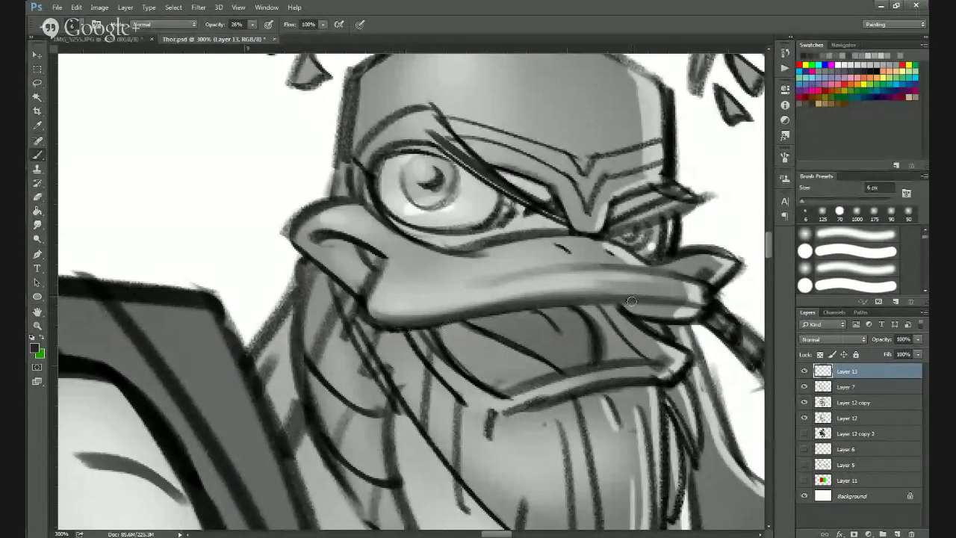
{"action": "left_click", "coordinate": [389, 327], "text": "alt"}
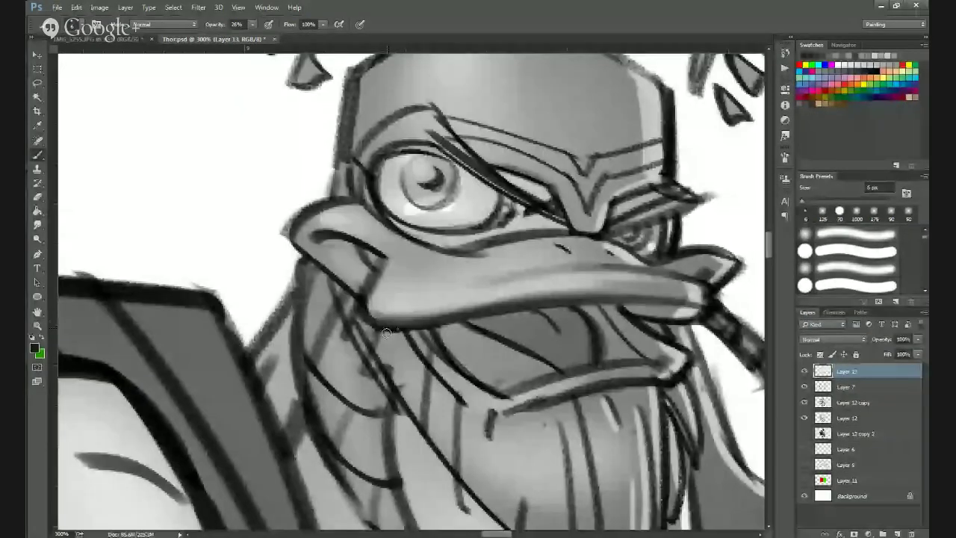
{"action": "left_click_drag", "start_coordinate": [431, 318], "coordinate": [568, 301]}
{"action": "mouse_move", "coordinate": [366, 319]}
{"action": "left_mouse_down"}
{"action": "mouse_move", "coordinate": [436, 322]}
{"action": "mouse_move", "coordinate": [546, 301]}
{"action": "left_mouse_up"}
Sample lighter greys from the bill and soften the transition just above its darkened lower edge.
{"action": "left_click", "coordinate": [381, 317], "text": "alt"}
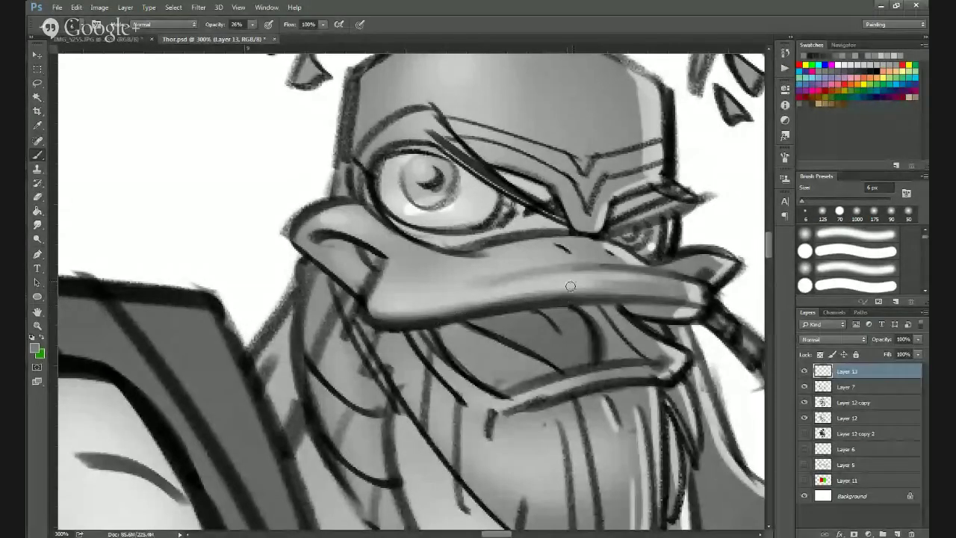
{"action": "left_click", "coordinate": [396, 317], "text": "alt"}
{"action": "left_click_drag", "start_coordinate": [418, 318], "coordinate": [503, 304]}
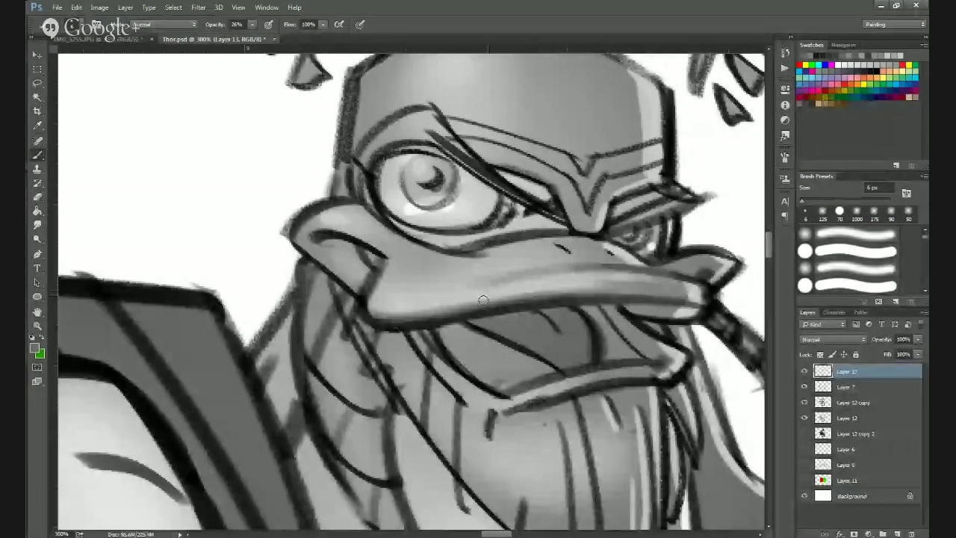
{"action": "left_click", "coordinate": [394, 306], "text": "alt"}
{"action": "left_click_drag", "start_coordinate": [426, 312], "coordinate": [496, 296]}
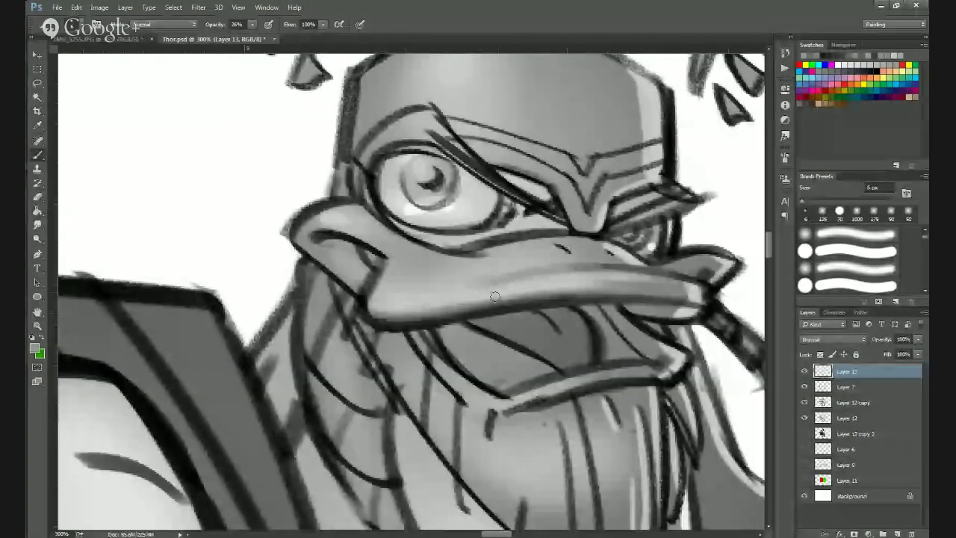
{"action": "left_click", "coordinate": [521, 295], "text": "alt"}
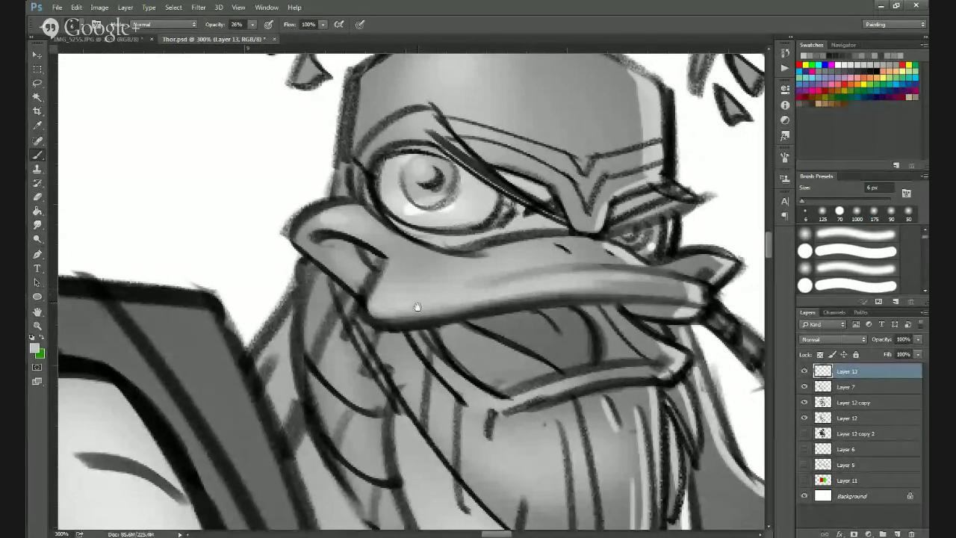
Blend the line work beneath the eye and around the bill's cheek-side corner with greys sampled nearby.
{"action": "left_click_drag", "start_coordinate": [417, 307], "coordinate": [313, 266]}
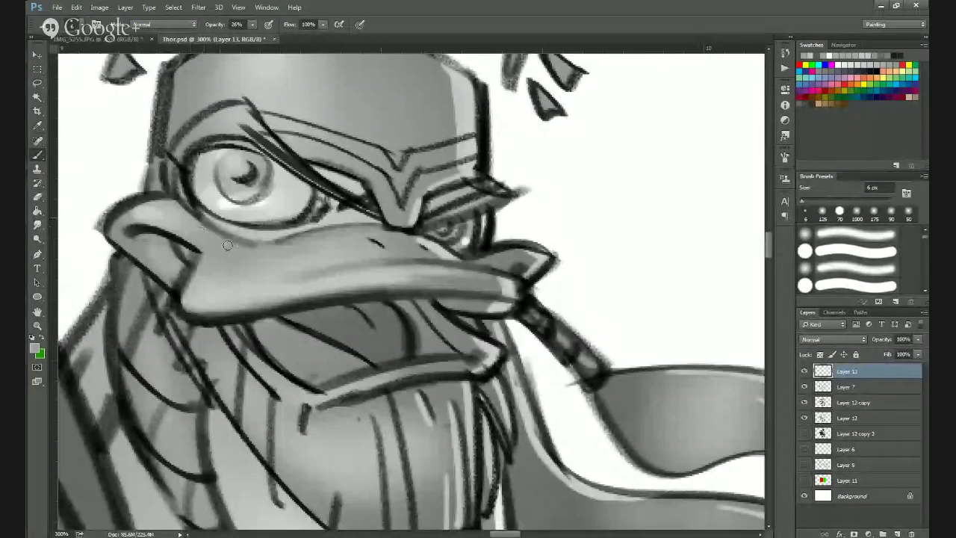
{"action": "mouse_move", "coordinate": [217, 231]}
{"action": "left_mouse_down"}
{"action": "mouse_move", "coordinate": [632, 205]}
{"action": "mouse_move", "coordinate": [747, 171]}
{"action": "left_mouse_up"}
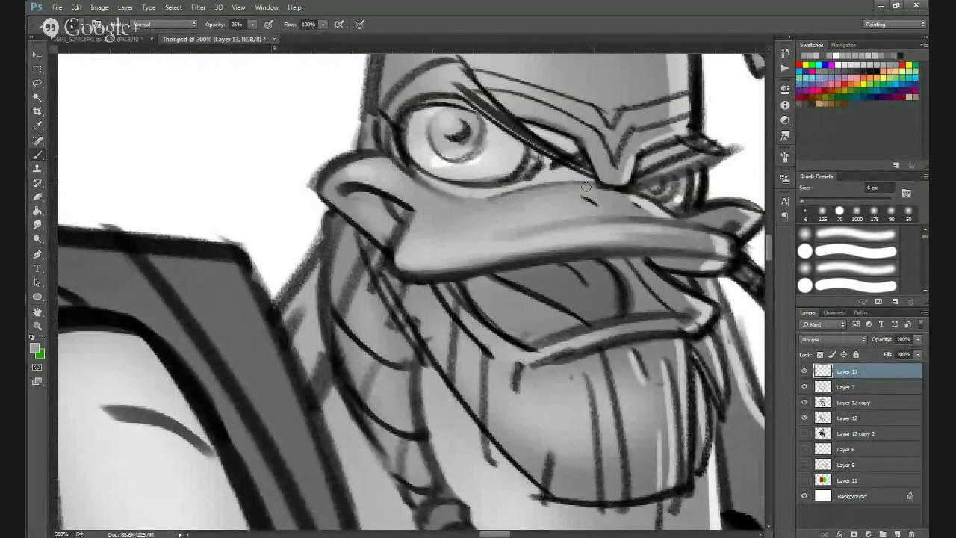
{"action": "left_click_drag", "start_coordinate": [553, 196], "coordinate": [291, 279]}
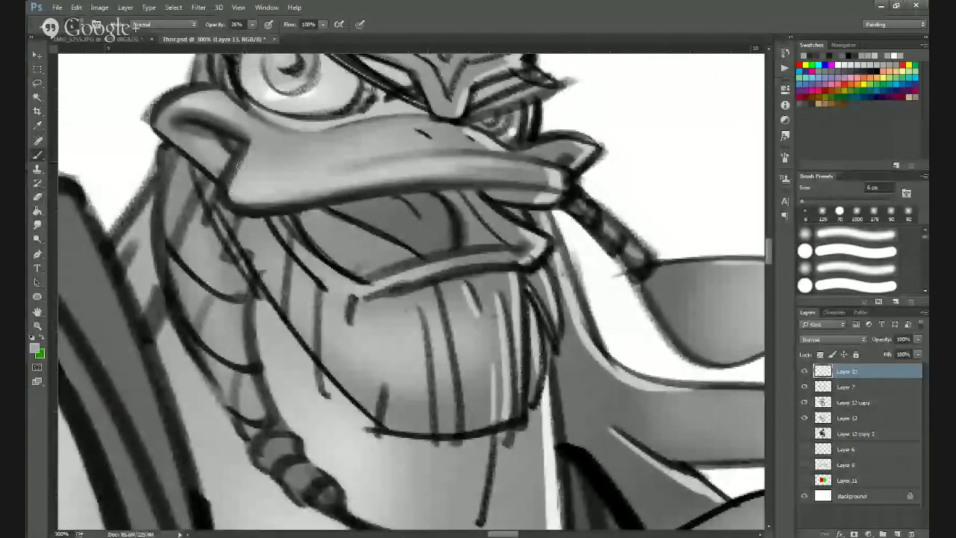
{"action": "left_click", "coordinate": [263, 131], "text": "alt"}
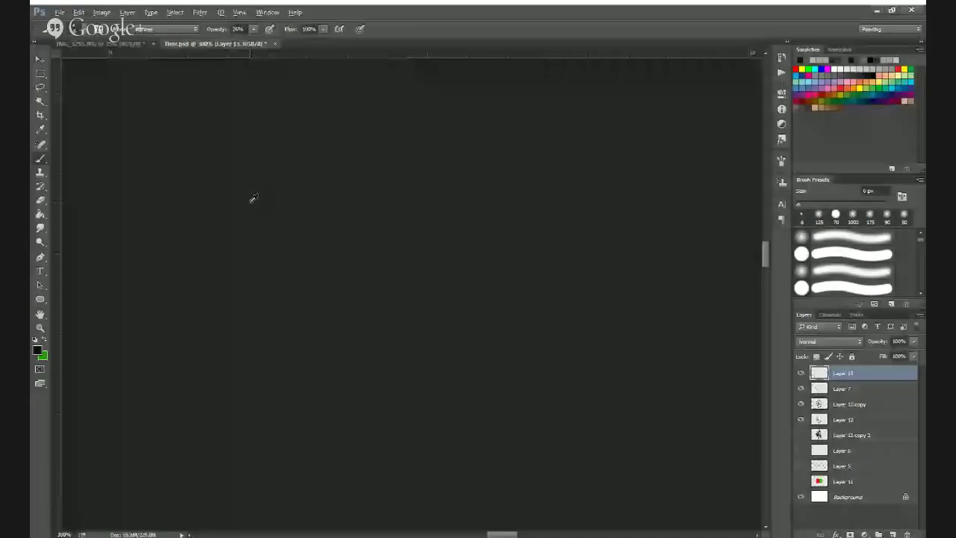
{"action": "left_click", "coordinate": [248, 203], "text": "alt"}
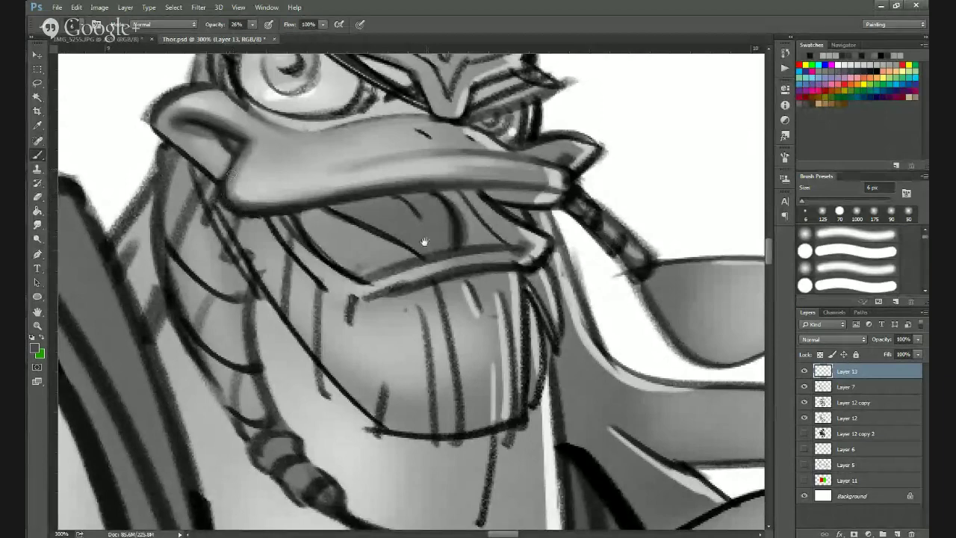
{"action": "left_click_drag", "start_coordinate": [424, 241], "coordinate": [342, 352]}
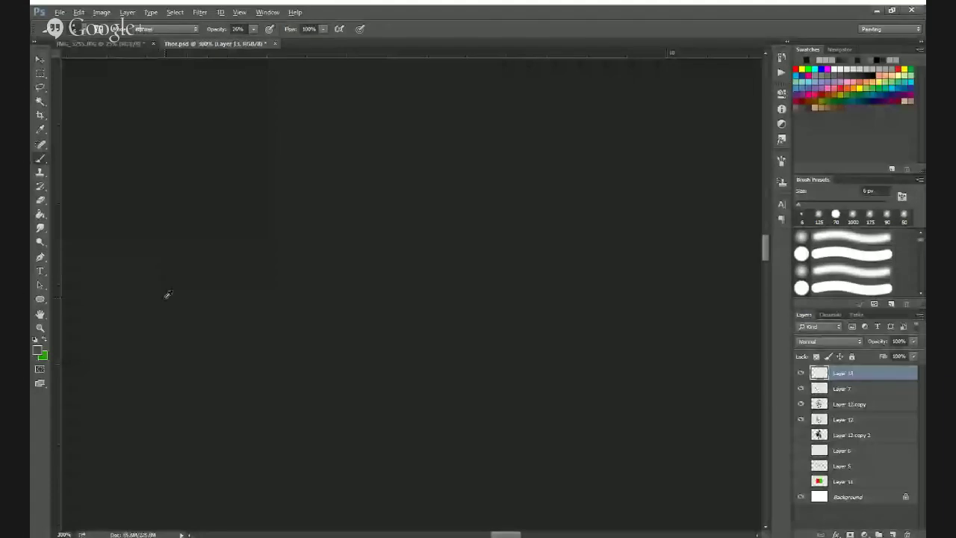
{"action": "left_click", "coordinate": [162, 301], "text": "alt"}
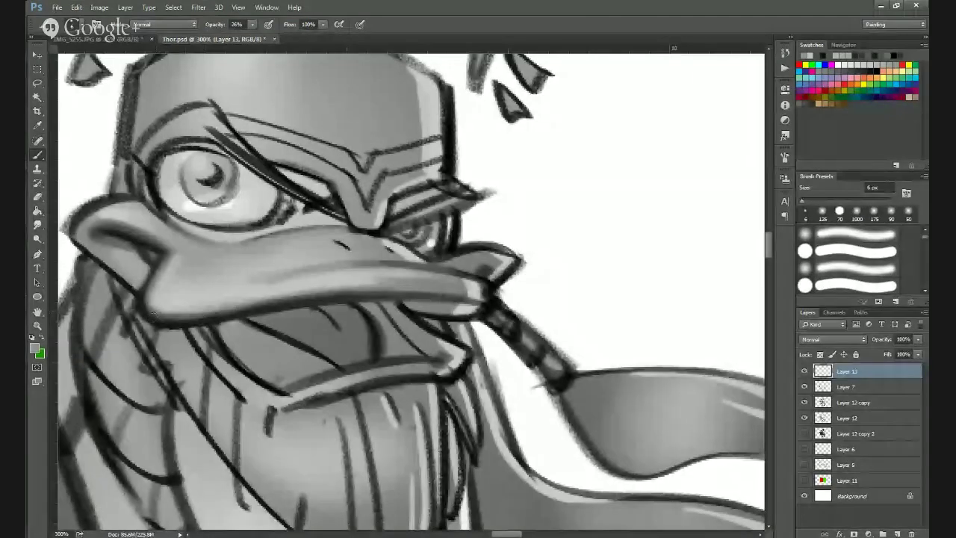
Sample greys around the nostril and blend its dark opening into the surrounding bill.
{"action": "left_click_drag", "start_coordinate": [258, 298], "coordinate": [356, 343]}
{"action": "left_click", "coordinate": [241, 251], "text": "alt"}
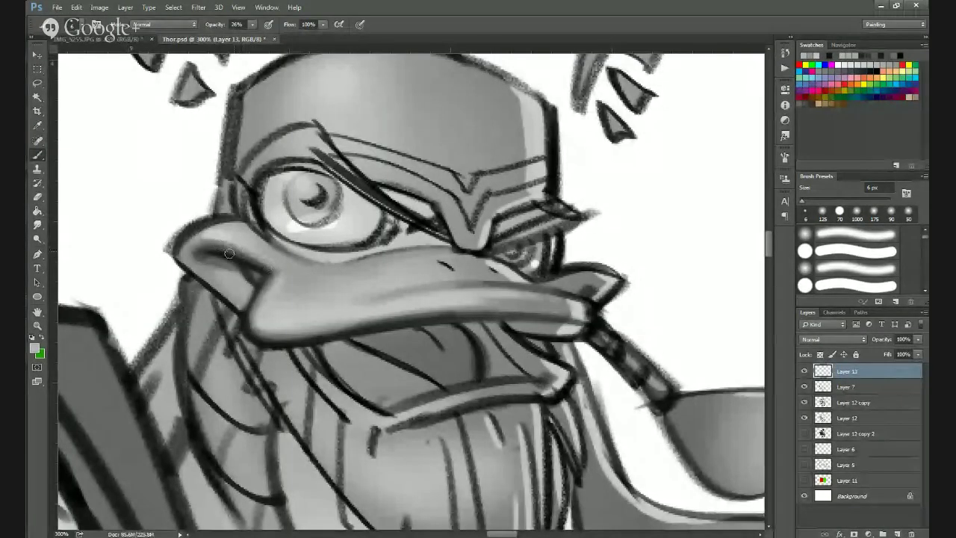
{"action": "mouse_move", "coordinate": [198, 247]}
{"action": "left_mouse_down"}
{"action": "mouse_move", "coordinate": [260, 257]}
{"action": "mouse_move", "coordinate": [240, 254]}
{"action": "left_mouse_up"}
{"action": "left_click", "coordinate": [208, 245], "text": "alt"}
{"action": "left_click", "coordinate": [256, 248], "text": "alt"}
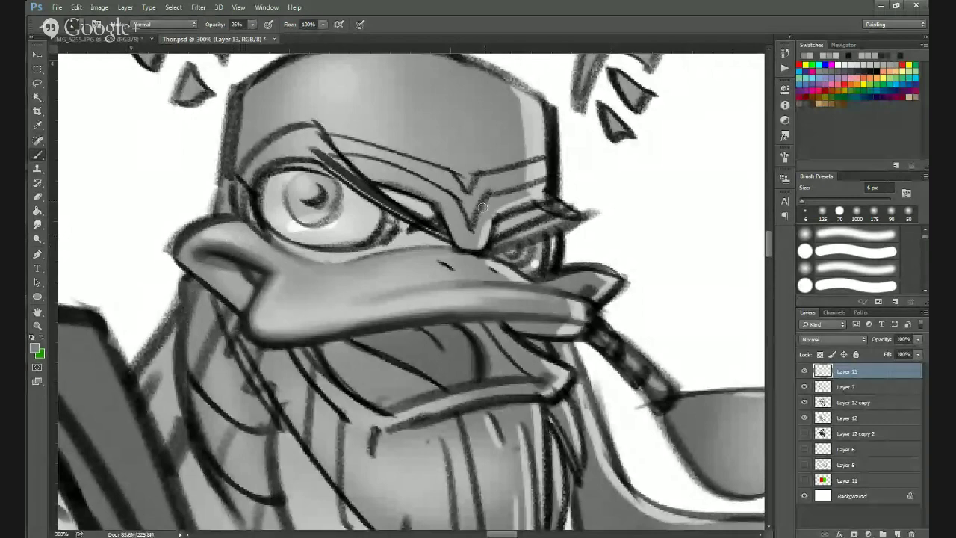
Darken the bill's outer edge below the nostril and blend it inward with sampled greys.
{"action": "left_click_drag", "start_coordinate": [371, 267], "coordinate": [379, 182]}
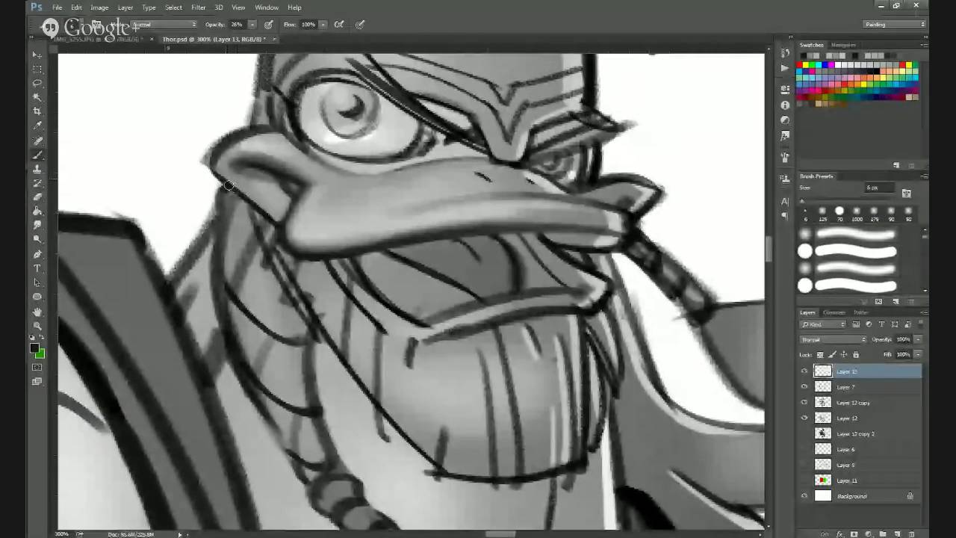
{"action": "left_click_drag", "start_coordinate": [226, 181], "coordinate": [273, 222]}
{"action": "left_click_drag", "start_coordinate": [225, 182], "coordinate": [272, 223]}
{"action": "left_click", "coordinate": [278, 219], "text": "alt"}
{"action": "left_click", "coordinate": [262, 196], "text": "alt"}
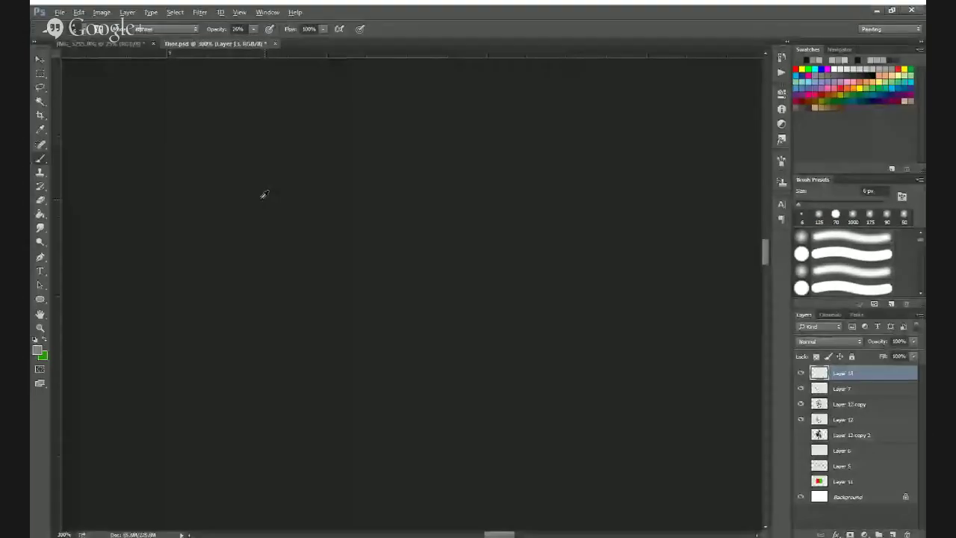
{"action": "left_click_drag", "start_coordinate": [227, 181], "coordinate": [273, 214]}
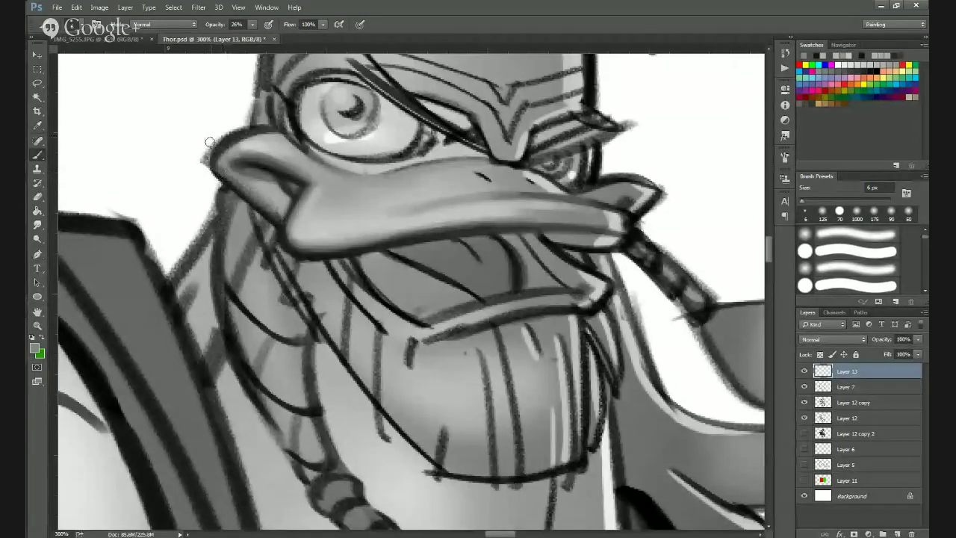
Darken the ridge line along the front of the upper bill toward its tip with greys sampled nearby.
{"action": "left_click_drag", "start_coordinate": [500, 282], "coordinate": [658, 290]}
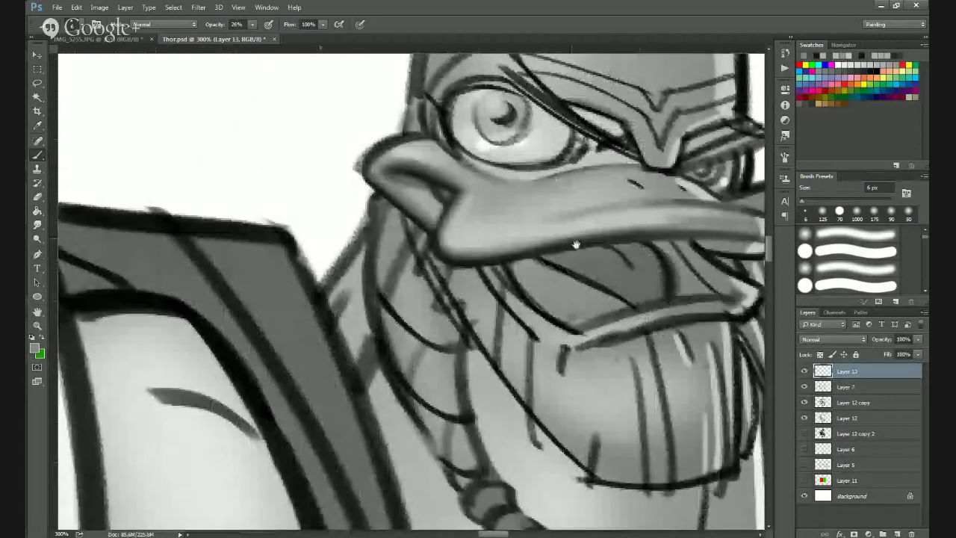
{"action": "left_click", "coordinate": [475, 258], "text": "alt"}
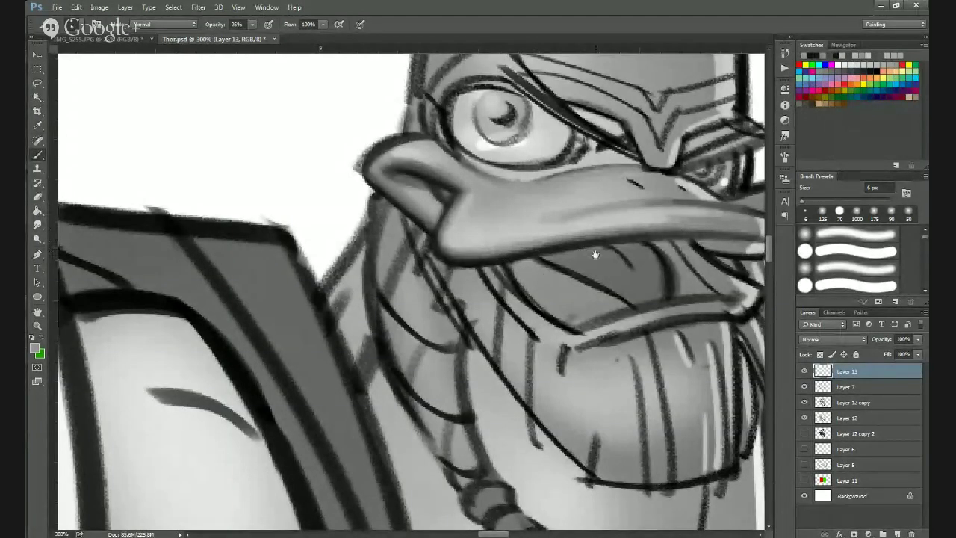
{"action": "left_click_drag", "start_coordinate": [595, 255], "coordinate": [457, 280]}
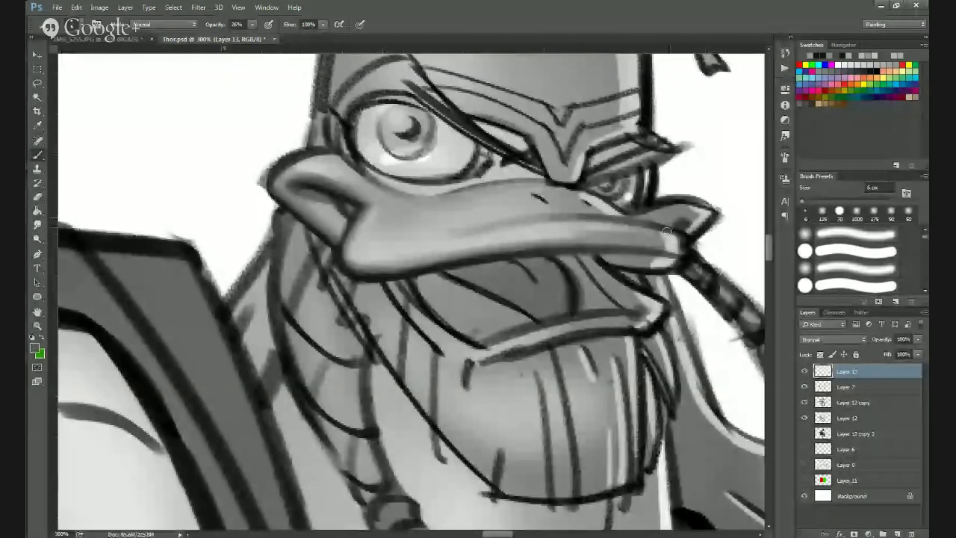
{"action": "left_click", "coordinate": [679, 236], "text": "alt"}
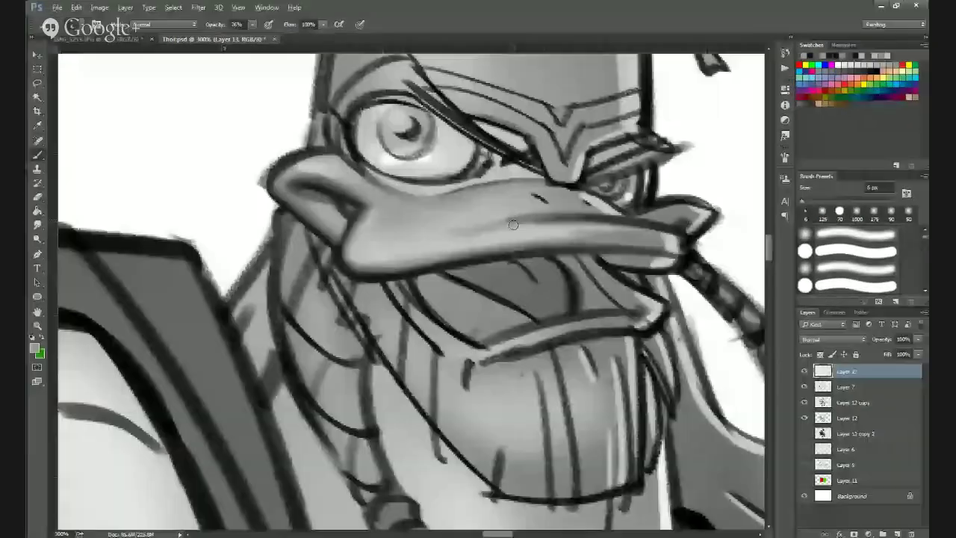
{"action": "left_click", "coordinate": [503, 227], "text": "alt"}
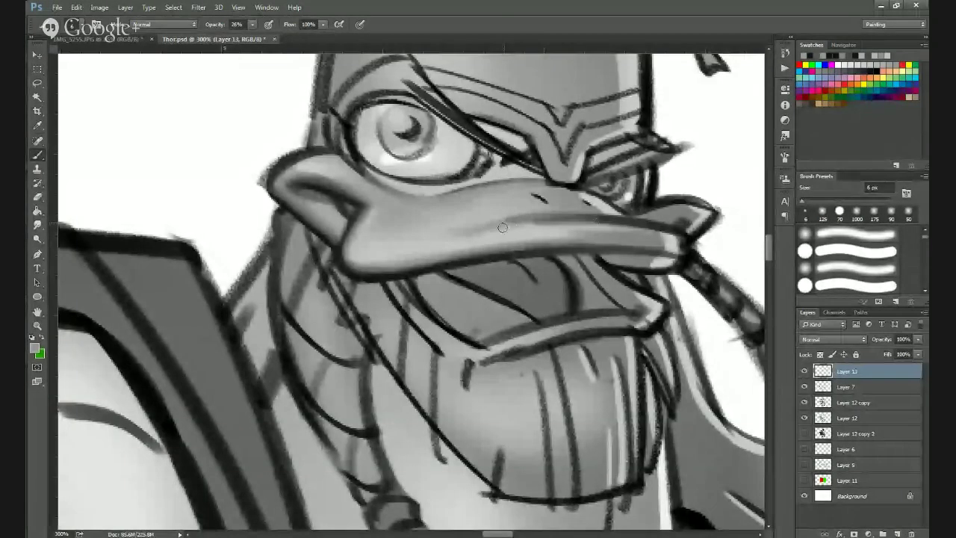
{"action": "left_click_drag", "start_coordinate": [536, 222], "coordinate": [602, 222]}
{"action": "left_click", "coordinate": [538, 227], "text": "alt"}
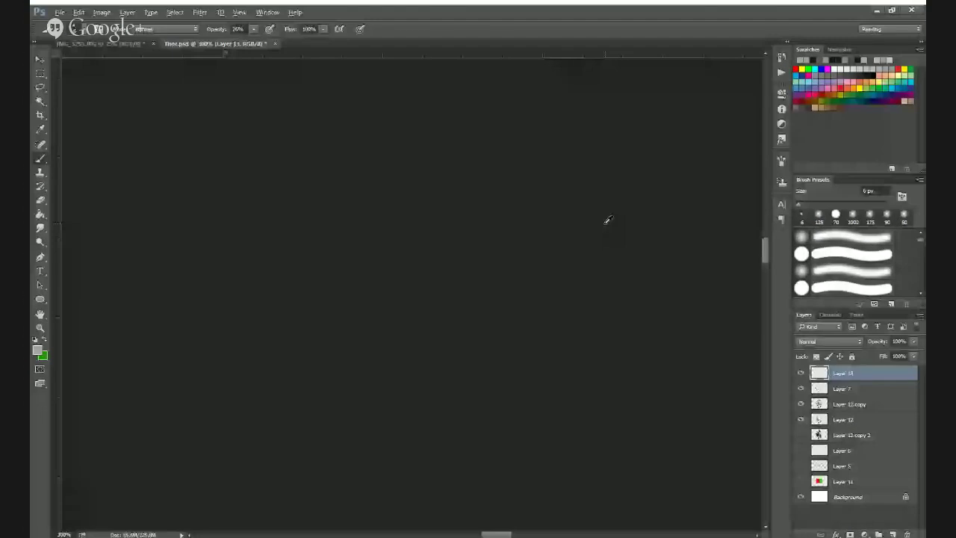
{"action": "left_click", "coordinate": [606, 223], "text": "alt"}
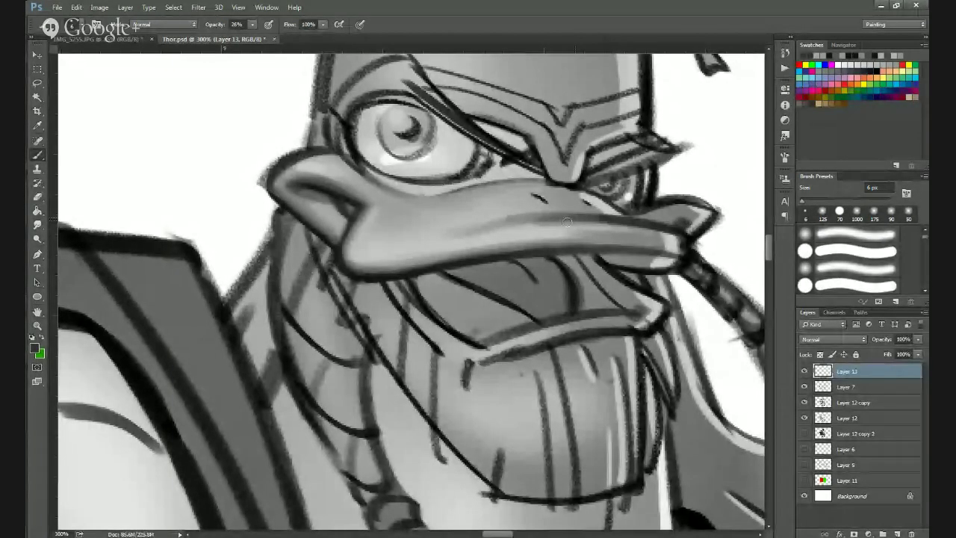
Extend the inner end of the bill's ridge line and fade it into the upper bill with sampled greys.
{"action": "left_click_drag", "start_coordinate": [567, 222], "coordinate": [486, 231]}
{"action": "left_click", "coordinate": [480, 226], "text": "alt"}
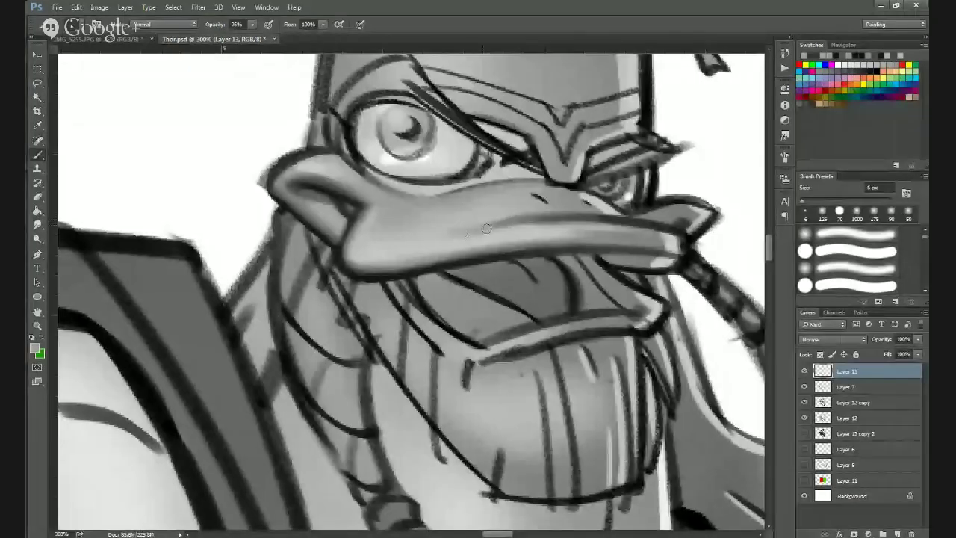
{"action": "left_click", "coordinate": [527, 217], "text": "alt"}
{"action": "mouse_move", "coordinate": [527, 216]}
{"action": "left_mouse_down"}
{"action": "mouse_move", "coordinate": [449, 238]}
{"action": "mouse_move", "coordinate": [536, 222]}
{"action": "mouse_move", "coordinate": [474, 231]}
{"action": "left_mouse_up"}
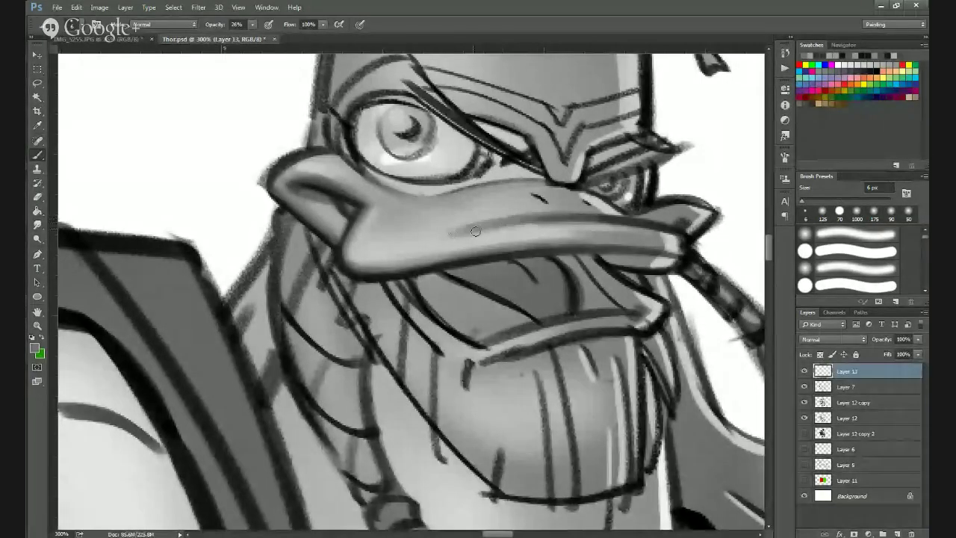
{"action": "left_click", "coordinate": [546, 222], "text": "alt"}
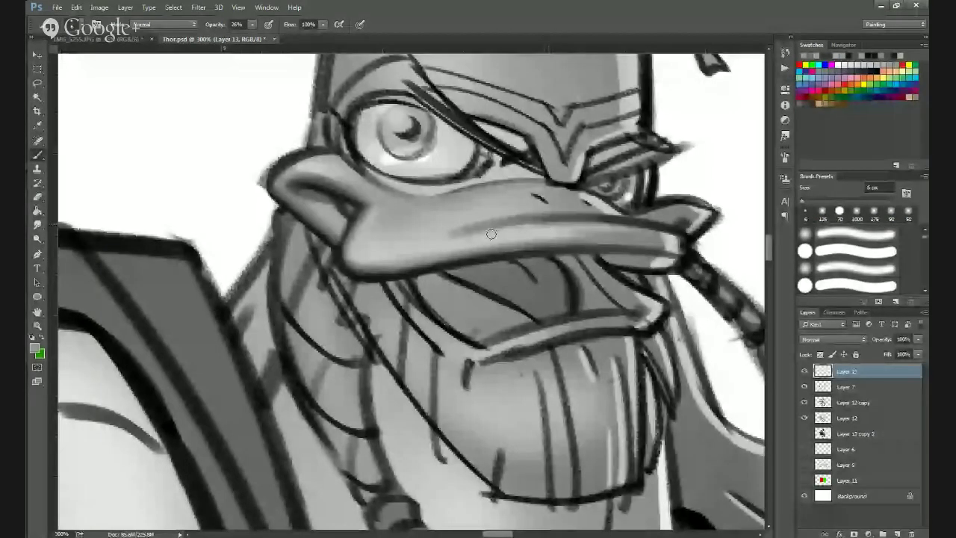
{"action": "left_click", "coordinate": [538, 233], "text": "alt"}
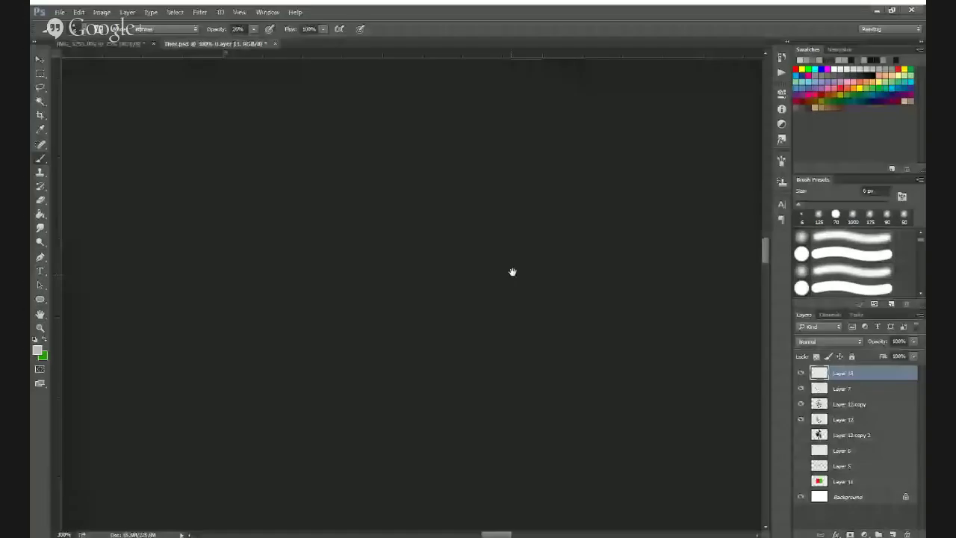
Examine the blended bill and face up close and at reduced zoom against the rest of the figure.
{"action": "left_click", "coordinate": [516, 274], "text": "alt"}
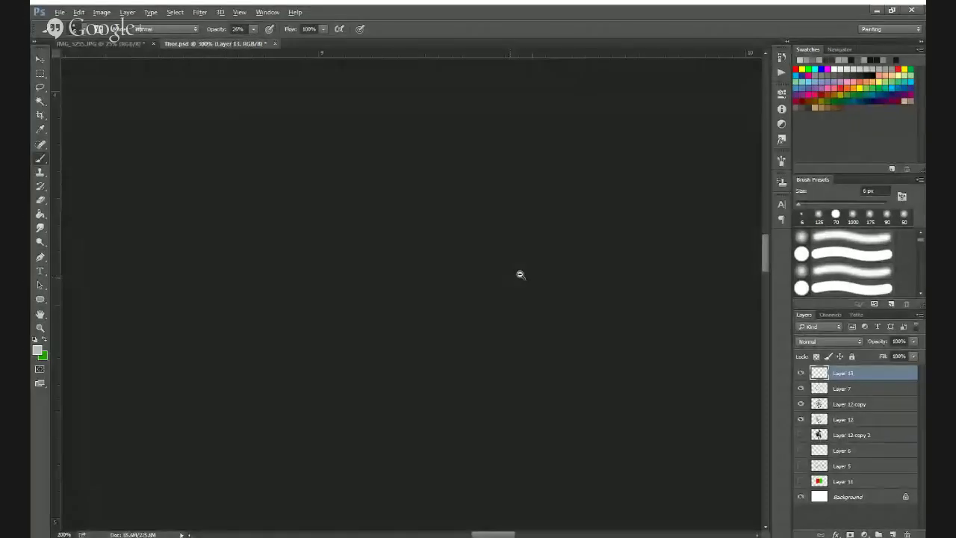
{"action": "left_click", "coordinate": [520, 275], "text": "alt"}
{"action": "left_click", "coordinate": [537, 305], "text": "alt"}
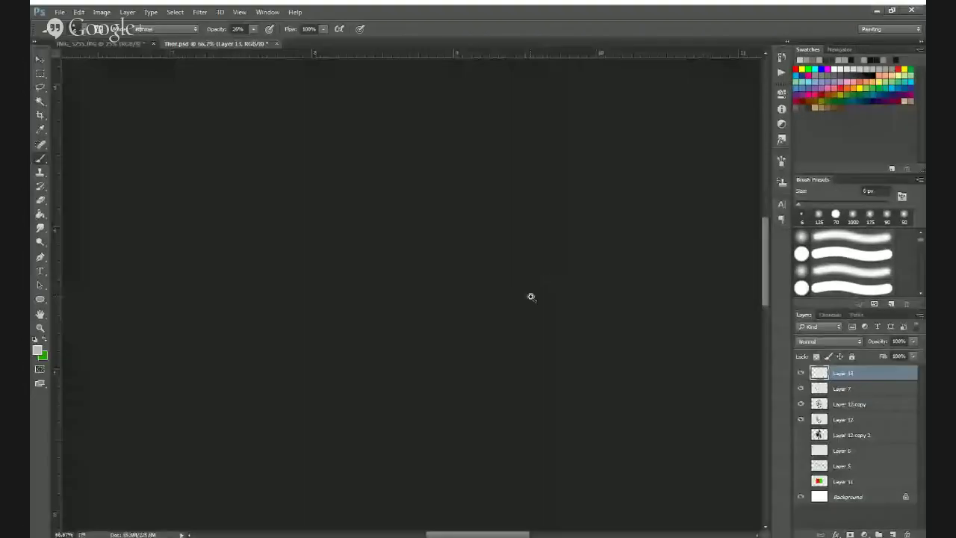
{"action": "left_click", "coordinate": [532, 299], "text": "ctrl"}
{"action": "left_click", "coordinate": [531, 300], "text": "ctrl"}
{"action": "scroll", "coordinate": [429, 219], "scroll_direction": "up", "scroll_amount": 1}
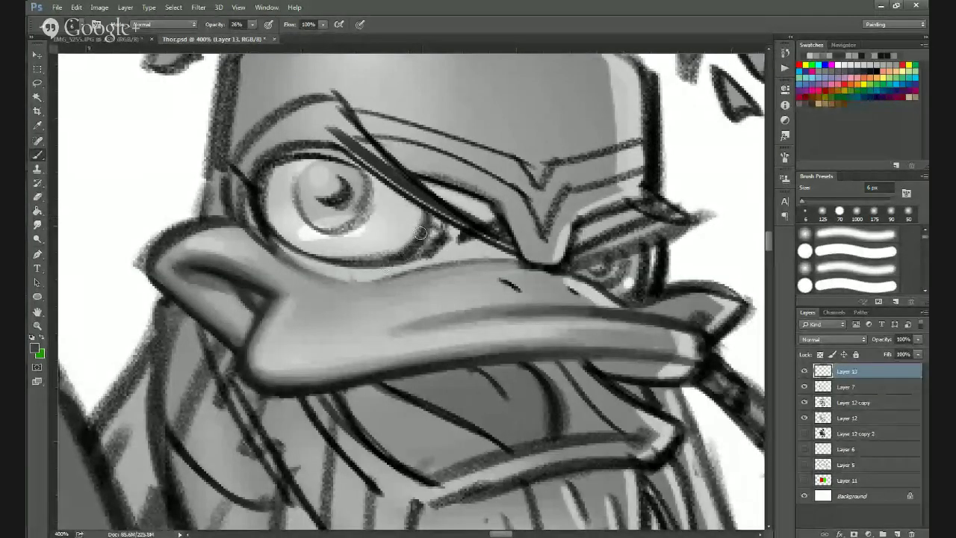
{"action": "scroll", "coordinate": [447, 304], "scroll_direction": "down", "scroll_amount": 1}
{"action": "left_click", "coordinate": [502, 292], "text": "alt"}
{"action": "left_click", "coordinate": [475, 336], "text": "alt"}
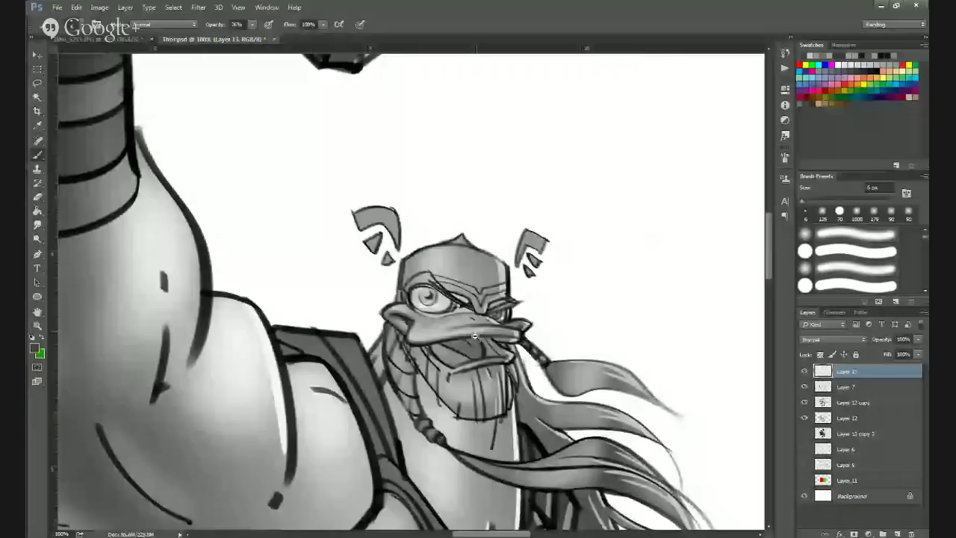
{"action": "scroll", "coordinate": [475, 338], "scroll_direction": "up", "scroll_amount": 1}
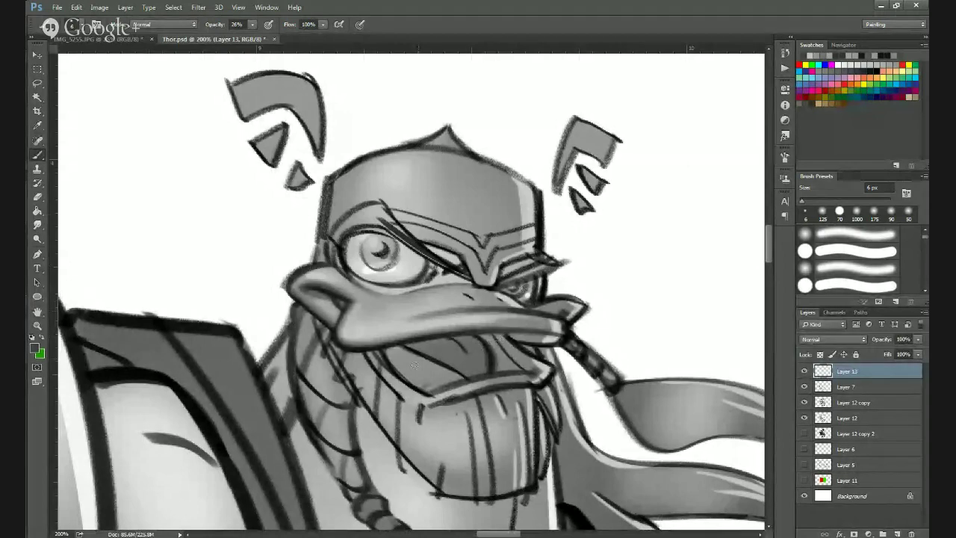
Shade the mouth interior and soften the line work around the open eye and its brow with sampled greys.
{"action": "key", "text": "alt"}
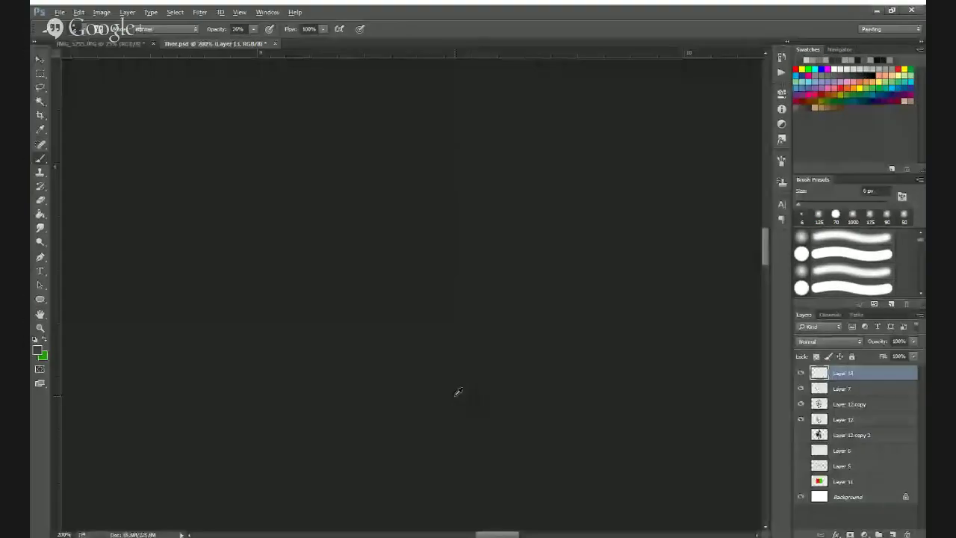
{"action": "key", "text": "alt"}
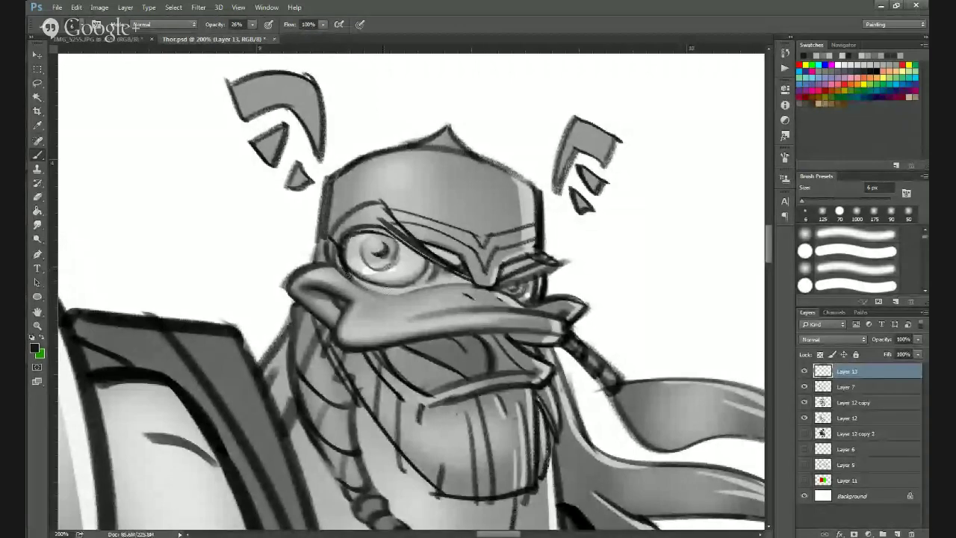
{"action": "left_click", "coordinate": [381, 276], "text": "alt"}
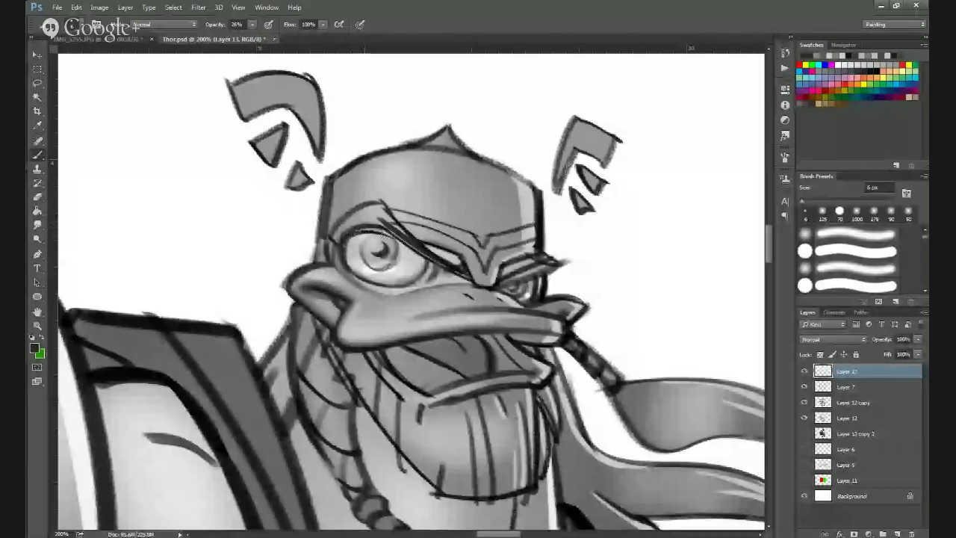
{"action": "left_click", "coordinate": [378, 218], "text": "alt"}
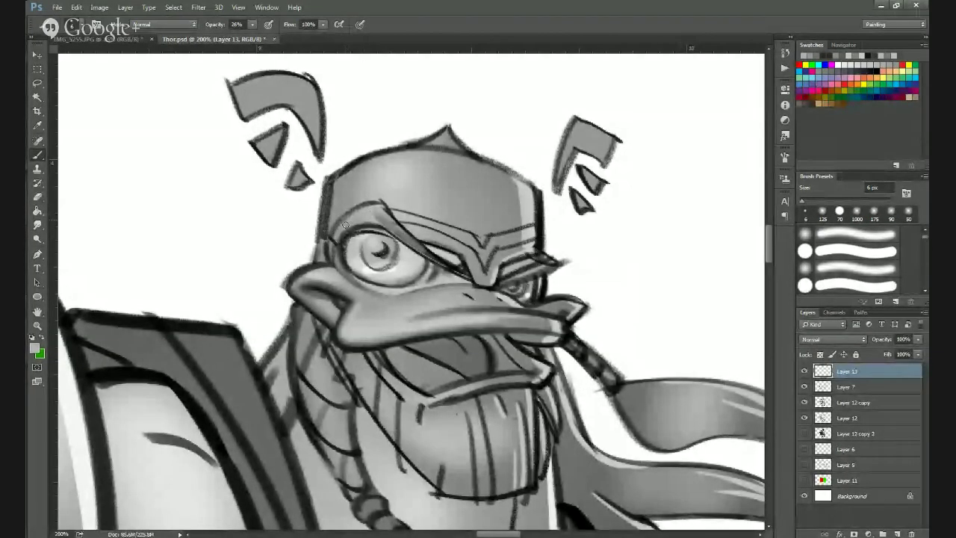
{"action": "left_click_drag", "start_coordinate": [345, 225], "coordinate": [379, 216]}
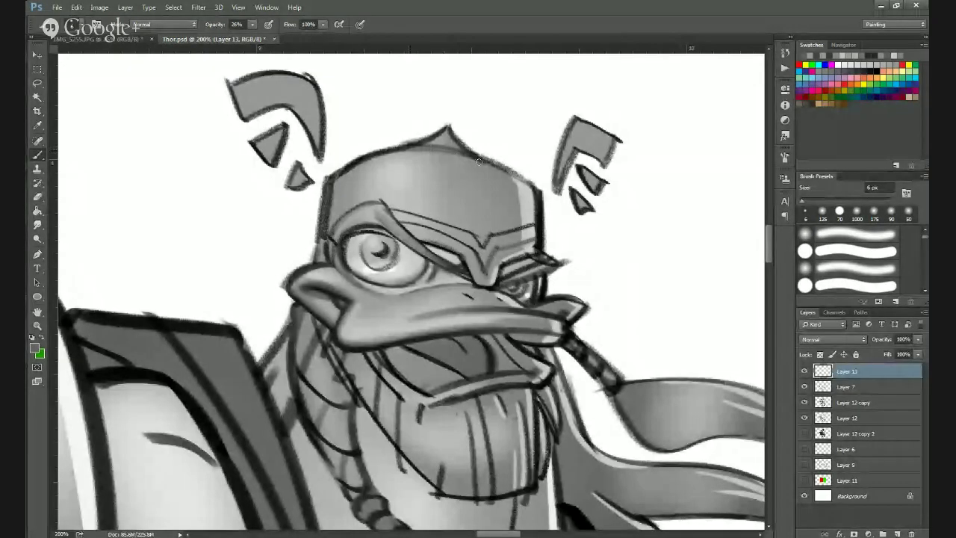
Soften the helmet's upper outline and shade its central peak with a grey sampled from the helmet.
{"action": "mouse_move", "coordinate": [363, 164]}
{"action": "left_mouse_down"}
{"action": "mouse_move", "coordinate": [463, 157]}
{"action": "mouse_move", "coordinate": [548, 180]}
{"action": "left_mouse_up"}
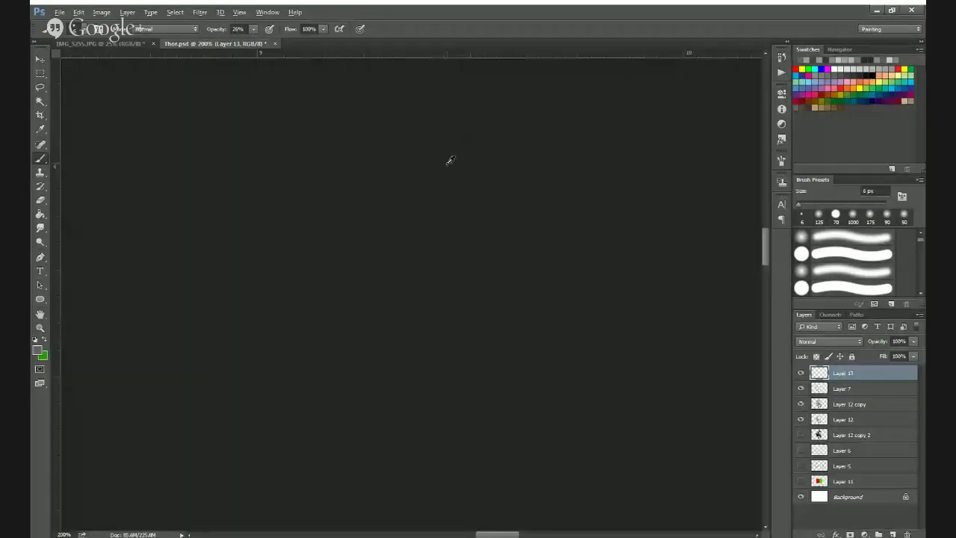
{"action": "left_click", "coordinate": [401, 182], "text": "alt"}
{"action": "left_click_drag", "start_coordinate": [440, 143], "coordinate": [446, 134]}
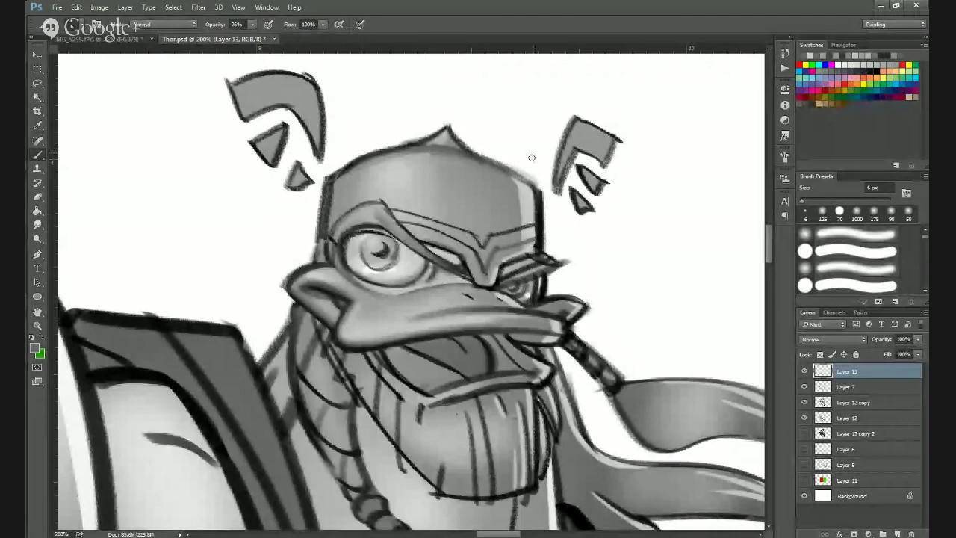
Blend the sketchy line work along the lower bill's rim into smooth shading with greys sampled from it.
{"action": "left_click_drag", "start_coordinate": [499, 405], "coordinate": [515, 281]}
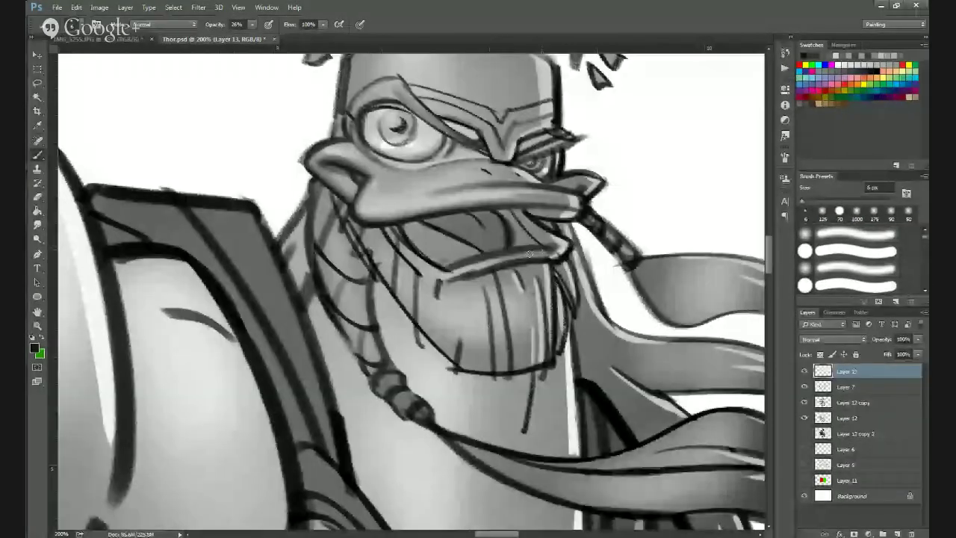
{"action": "mouse_move", "coordinate": [529, 254]}
{"action": "left_mouse_down"}
{"action": "mouse_move", "coordinate": [456, 271]}
{"action": "mouse_move", "coordinate": [523, 252]}
{"action": "left_mouse_up"}
{"action": "left_click", "coordinate": [486, 260], "text": "alt"}
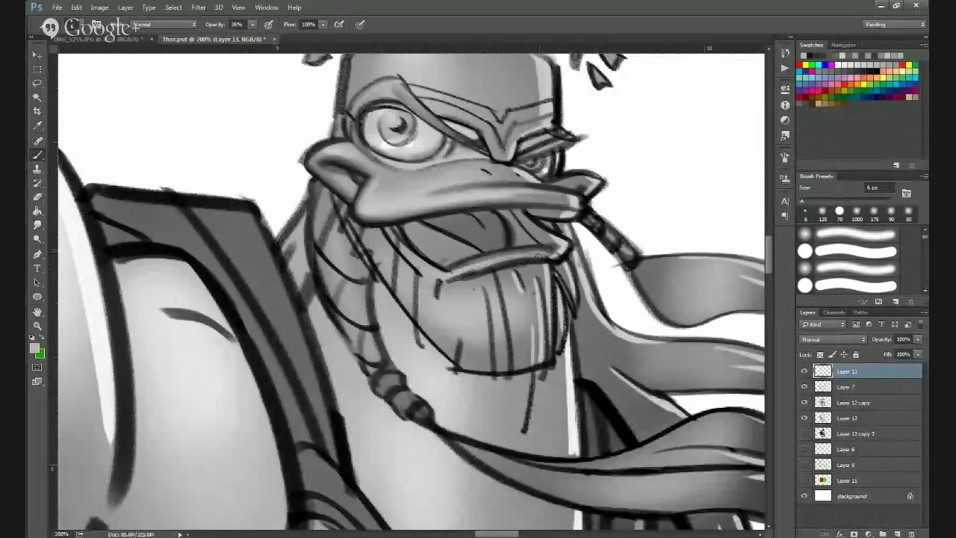
{"action": "left_click", "coordinate": [498, 255], "text": "alt"}
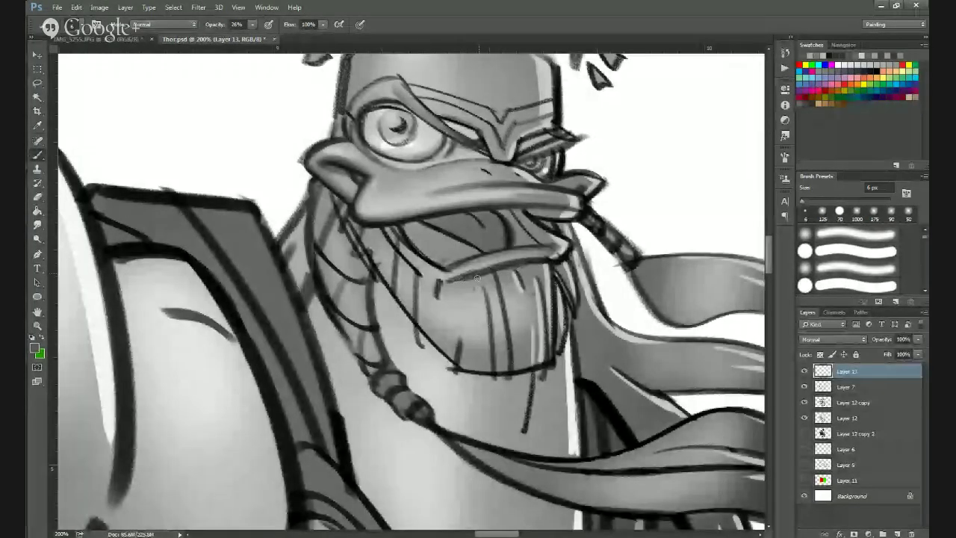
{"action": "left_click", "coordinate": [499, 260], "text": "alt"}
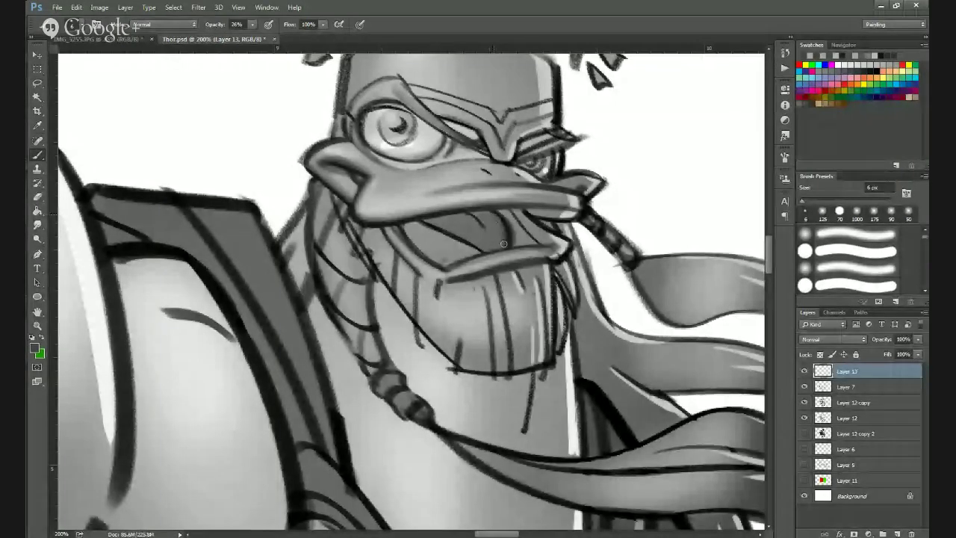
Refine the lower bill's underside where it meets the beard, using light and dark greys sampled nearby.
{"action": "scroll", "coordinate": [486, 342], "scroll_direction": "down", "scroll_amount": 3}
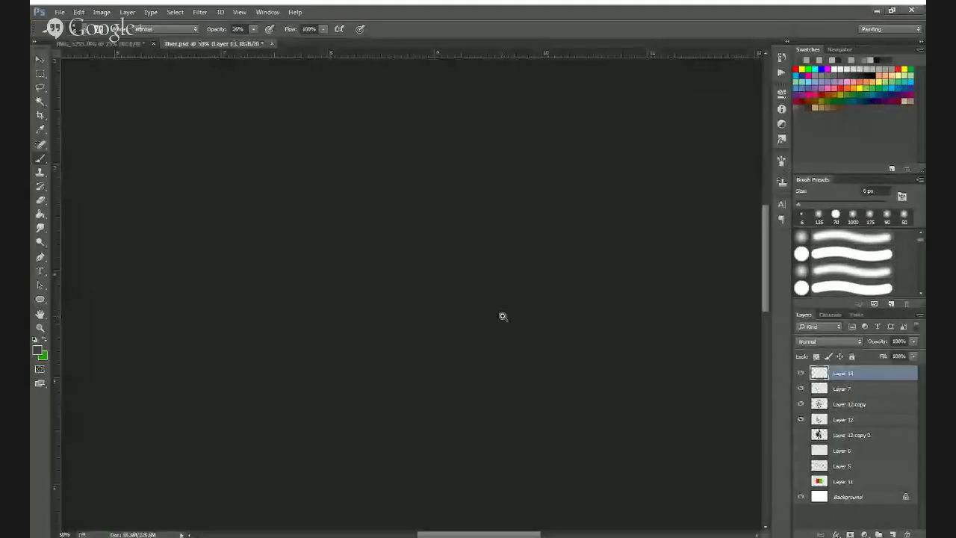
{"action": "scroll", "coordinate": [506, 326], "scroll_direction": "up", "scroll_amount": 3}
{"action": "left_click_drag", "start_coordinate": [428, 370], "coordinate": [371, 247]}
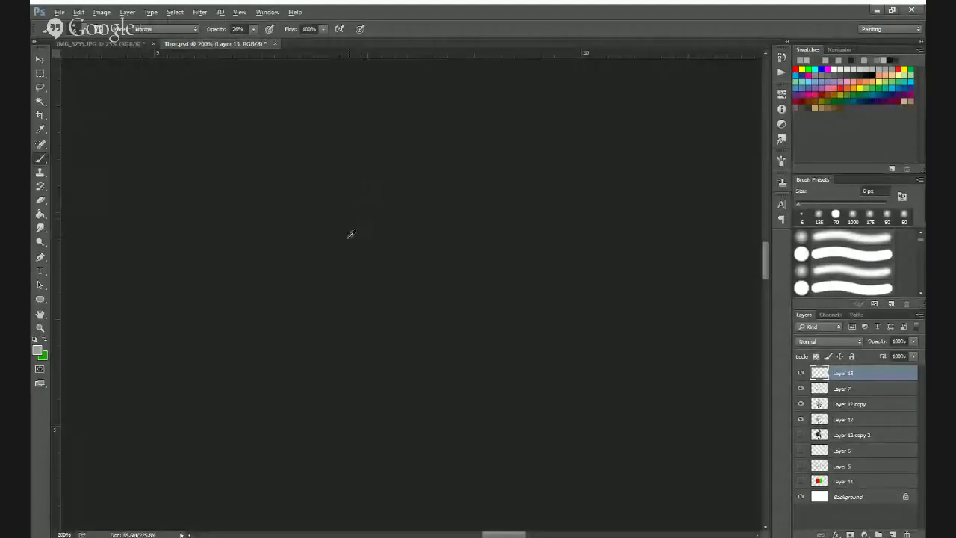
{"action": "left_click", "coordinate": [350, 236], "text": "alt"}
{"action": "left_click", "coordinate": [393, 223], "text": "alt"}
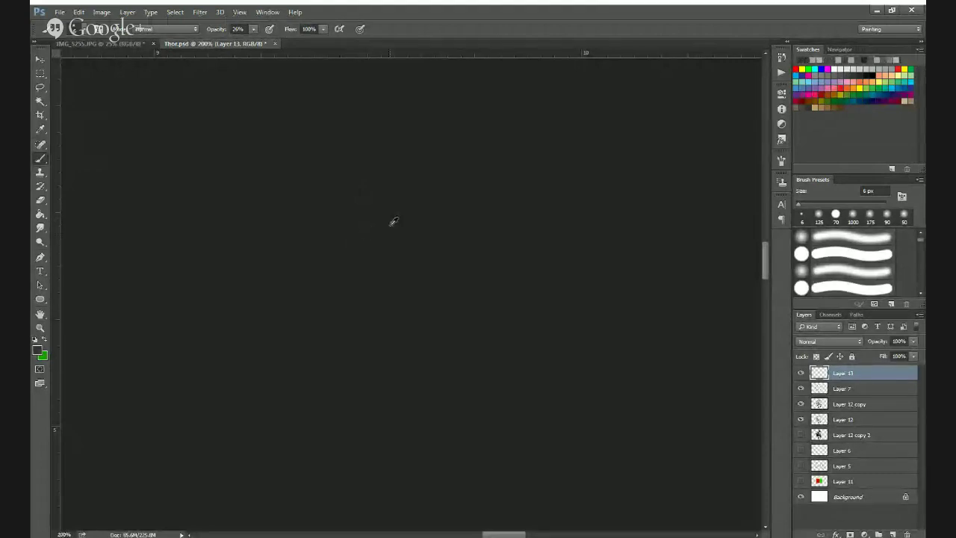
{"action": "left_click", "coordinate": [431, 219], "text": "alt"}
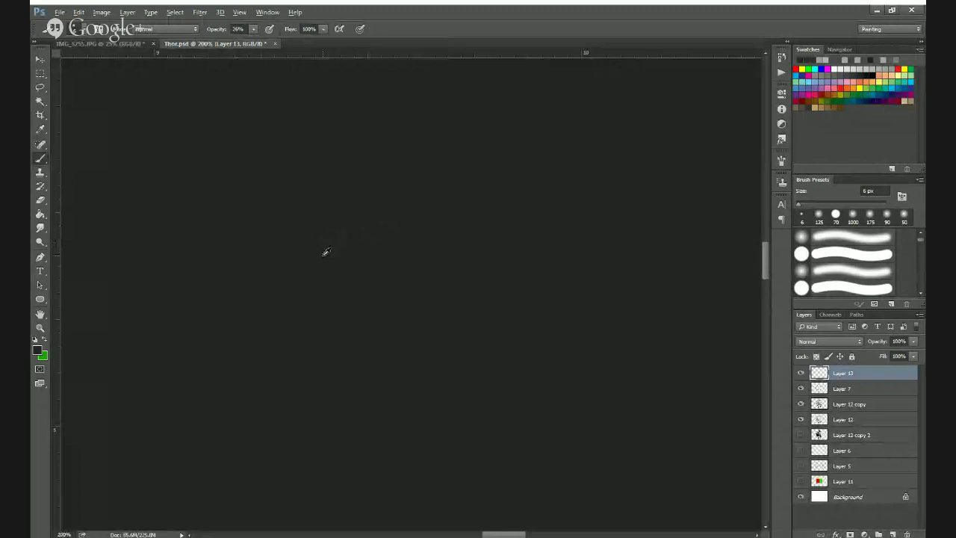
{"action": "left_click", "coordinate": [325, 252], "text": "alt"}
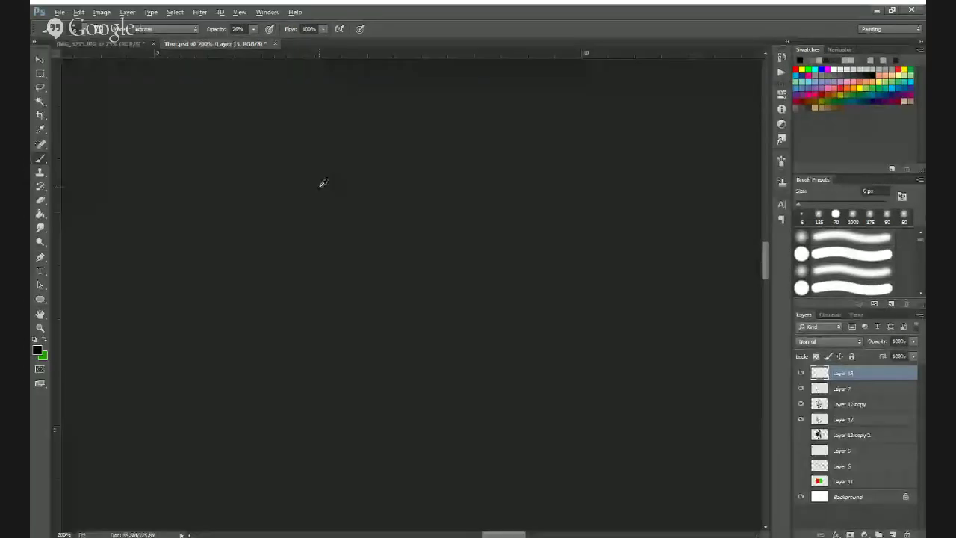
Shade the inside of the mouth around the tongue with dark greys sampled from the area.
{"action": "left_click", "coordinate": [322, 182], "text": "alt"}
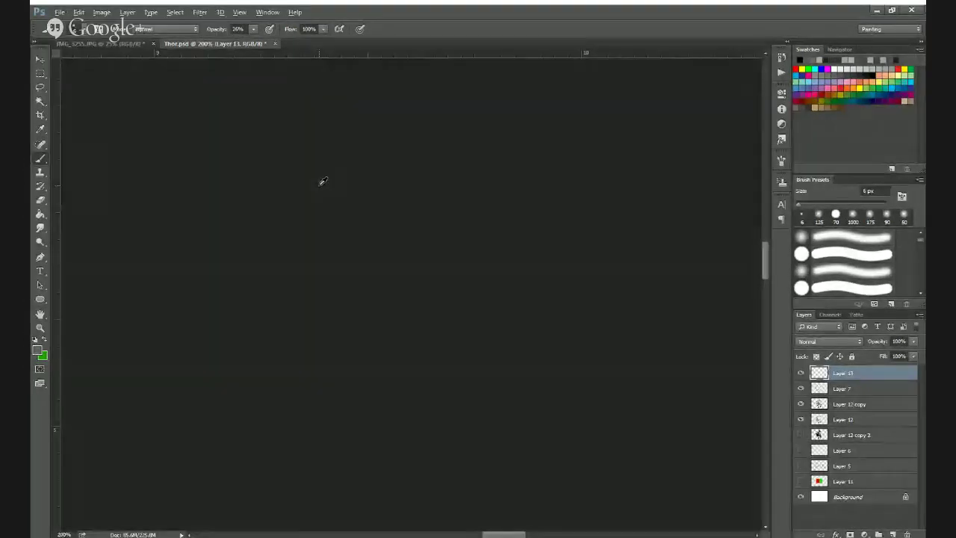
{"action": "left_click_drag", "start_coordinate": [318, 189], "coordinate": [309, 186]}
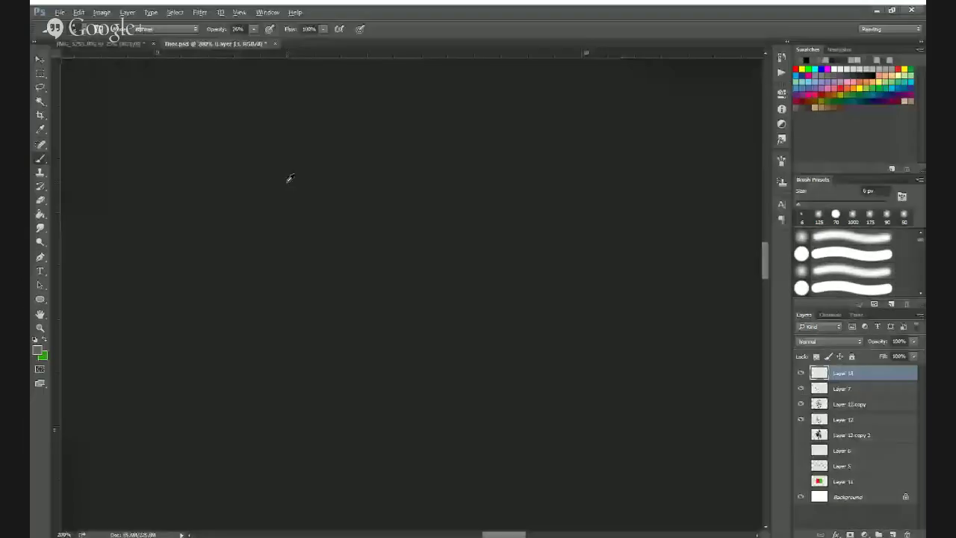
{"action": "left_click", "coordinate": [287, 180], "text": "alt"}
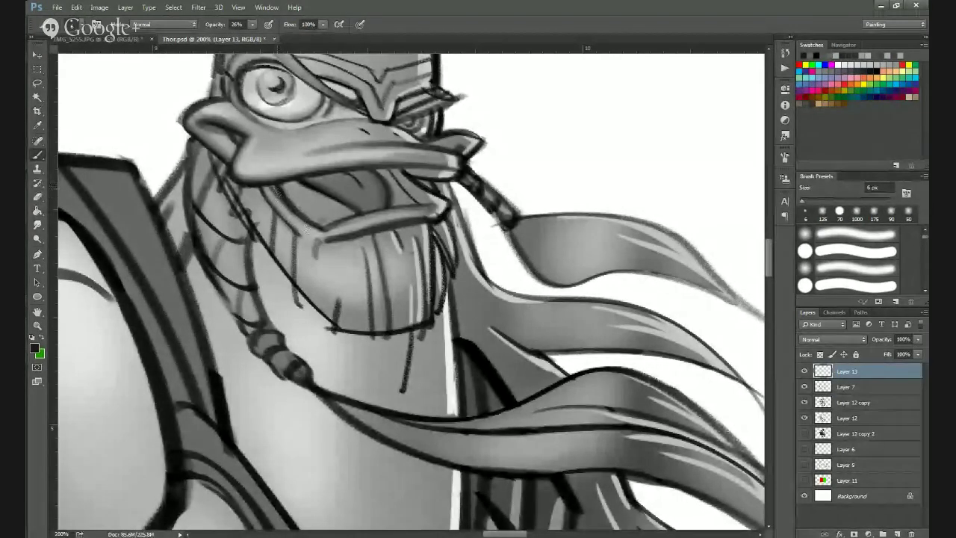
Blend the line work along the near side of the lower bill, from the mouth corner to its front bend, with sampled greys.
{"action": "left_click_drag", "start_coordinate": [277, 192], "coordinate": [322, 233]}
{"action": "left_click", "coordinate": [315, 230], "text": "alt"}
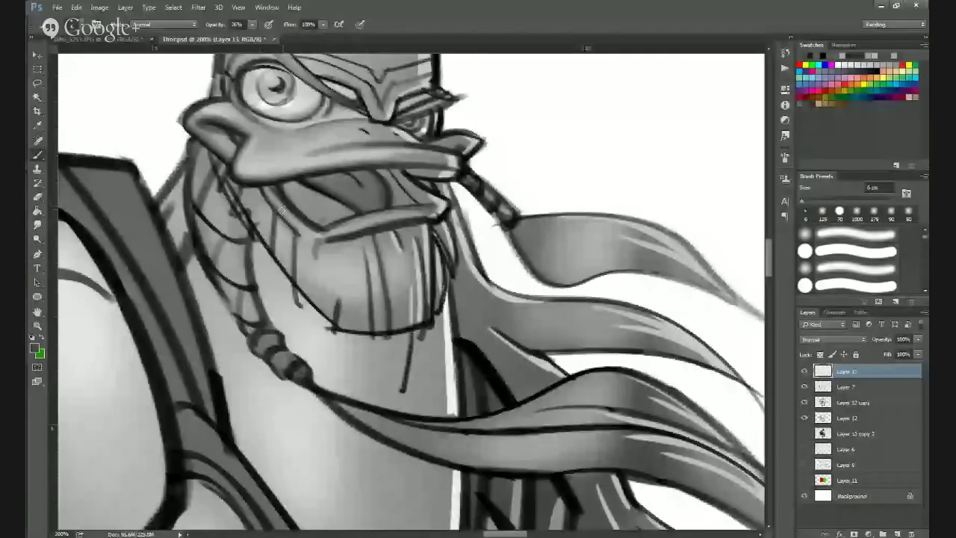
{"action": "left_click", "coordinate": [293, 224], "text": "alt"}
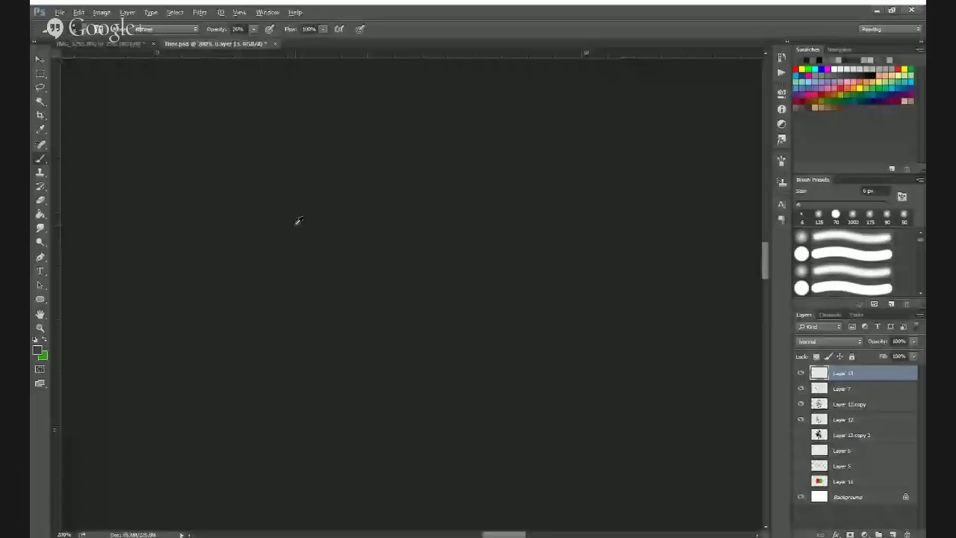
{"action": "left_click", "coordinate": [297, 232], "text": "alt"}
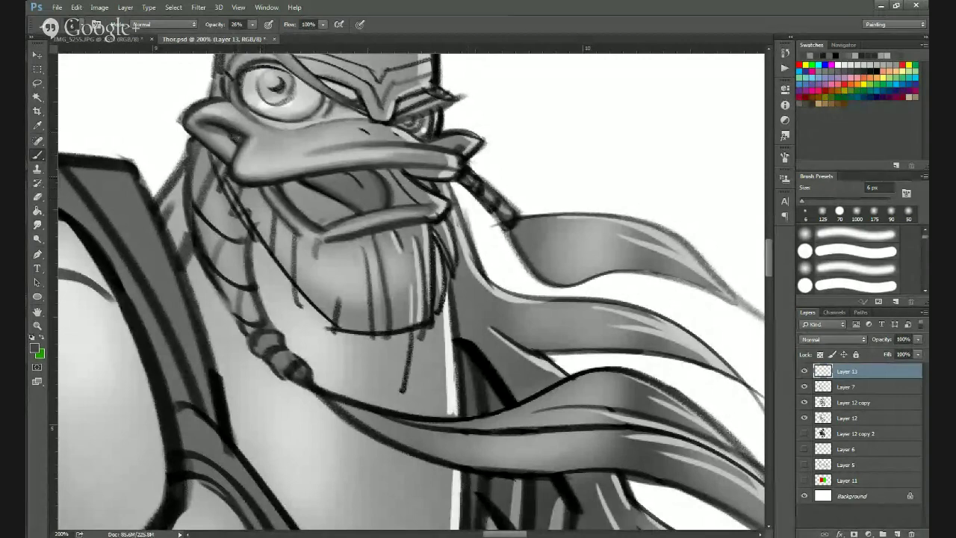
Soften the lines at the upper bill's tip and along the lower bill's far edge using sampled dark and light greys.
{"action": "left_click", "coordinate": [461, 171], "text": "alt"}
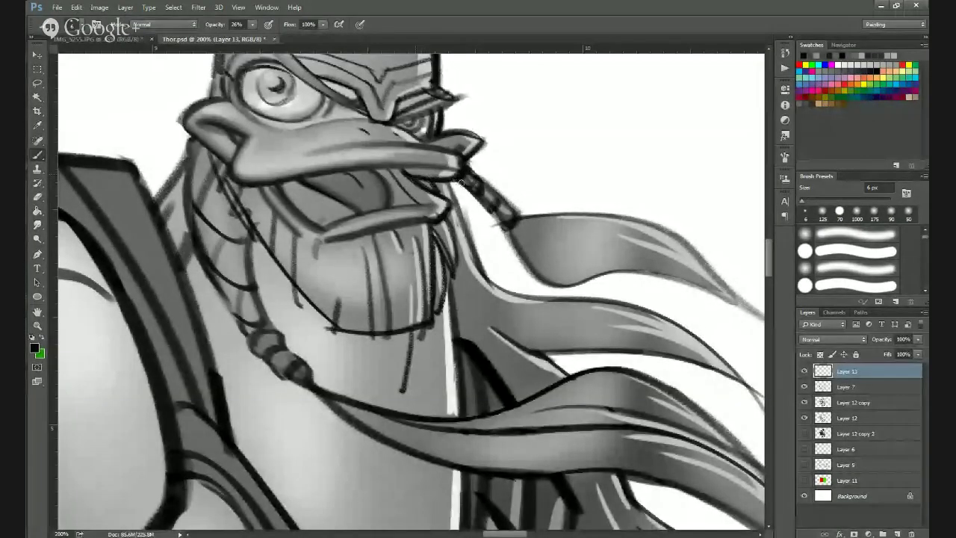
{"action": "left_click", "coordinate": [440, 170], "text": "alt"}
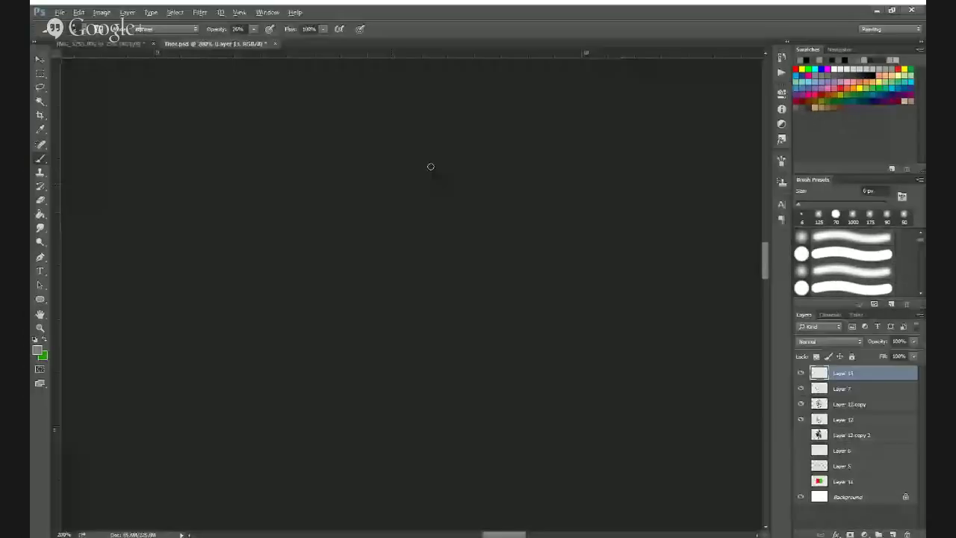
{"action": "left_click", "coordinate": [407, 178], "text": "alt"}
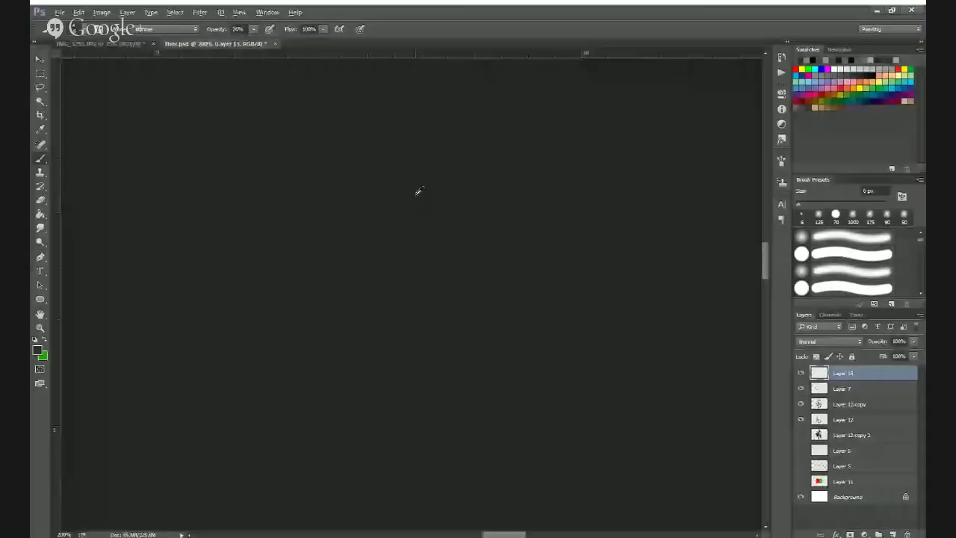
{"action": "left_click", "coordinate": [405, 184], "text": "alt"}
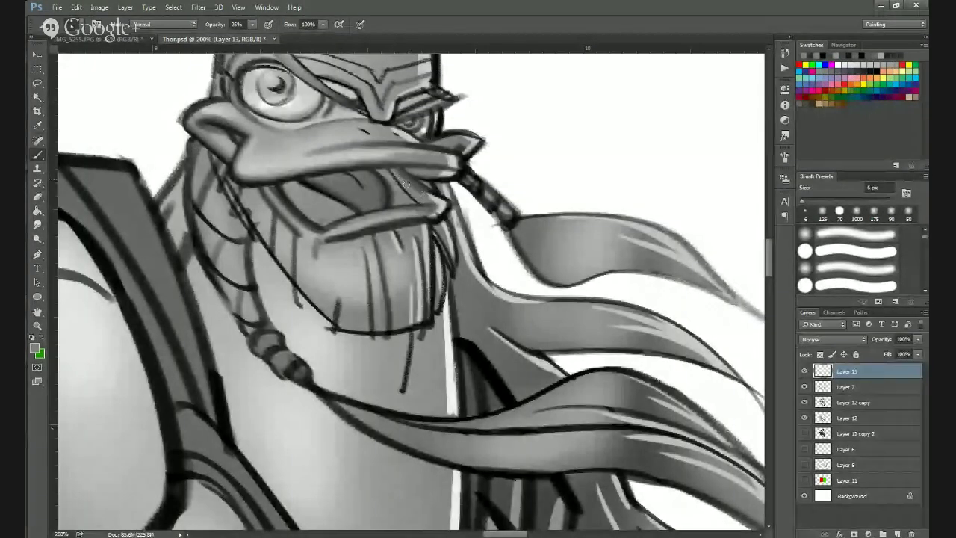
{"action": "left_click", "coordinate": [421, 190], "text": "alt"}
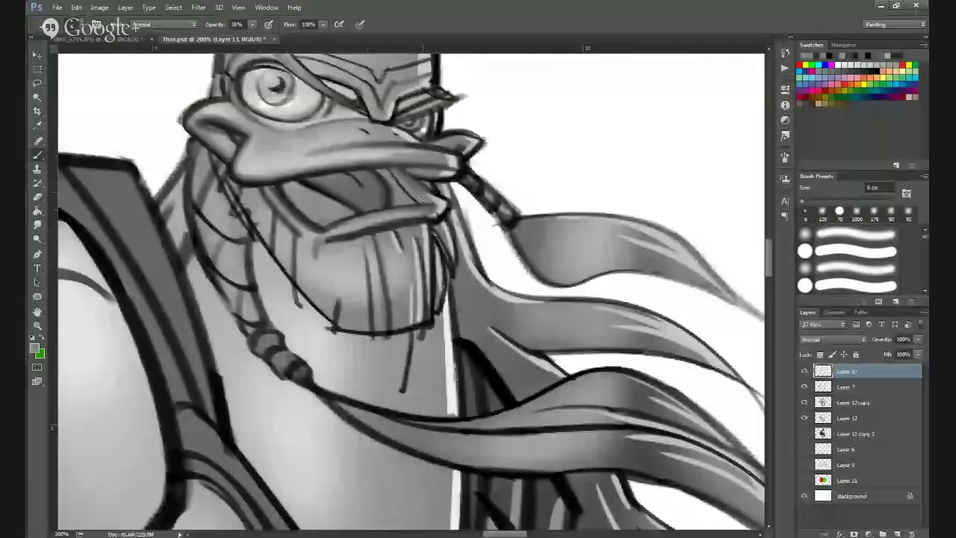
{"action": "left_click", "coordinate": [441, 205], "text": "alt"}
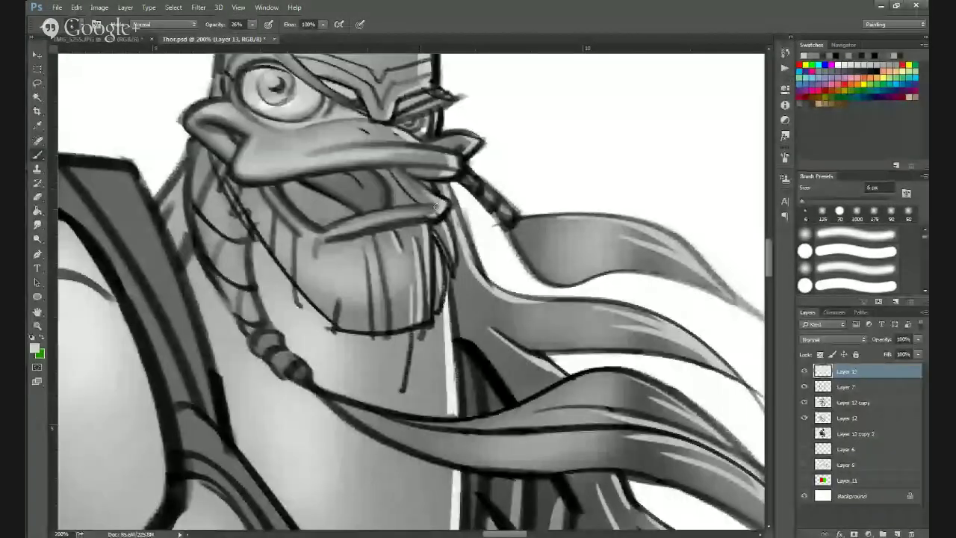
Refine the shading between the tongue and the lower bill's far inner edge with greys sampled from the mouth.
{"action": "left_click", "coordinate": [408, 174], "text": "alt"}
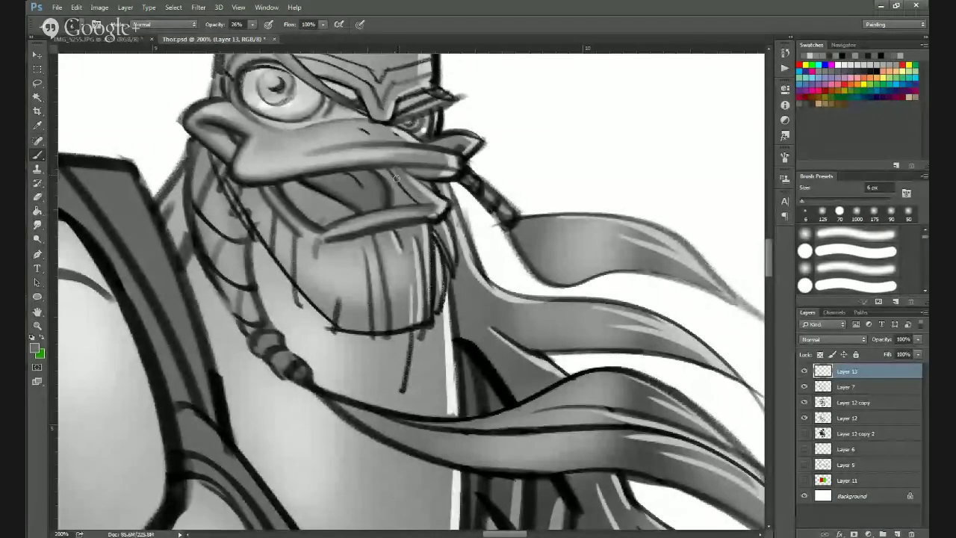
{"action": "left_click", "coordinate": [390, 170], "text": "alt"}
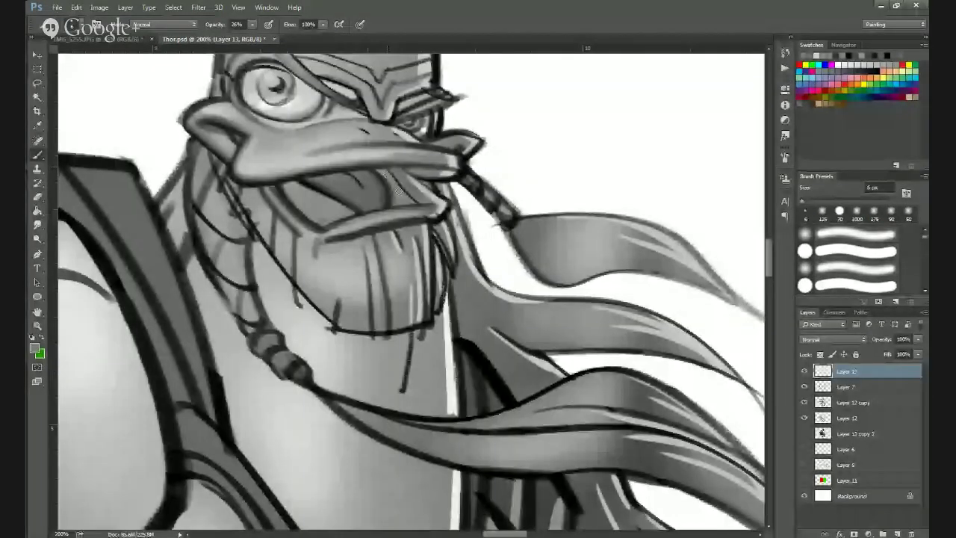
{"action": "left_click", "coordinate": [377, 167], "text": "alt"}
{"action": "left_click", "coordinate": [377, 178], "text": "alt"}
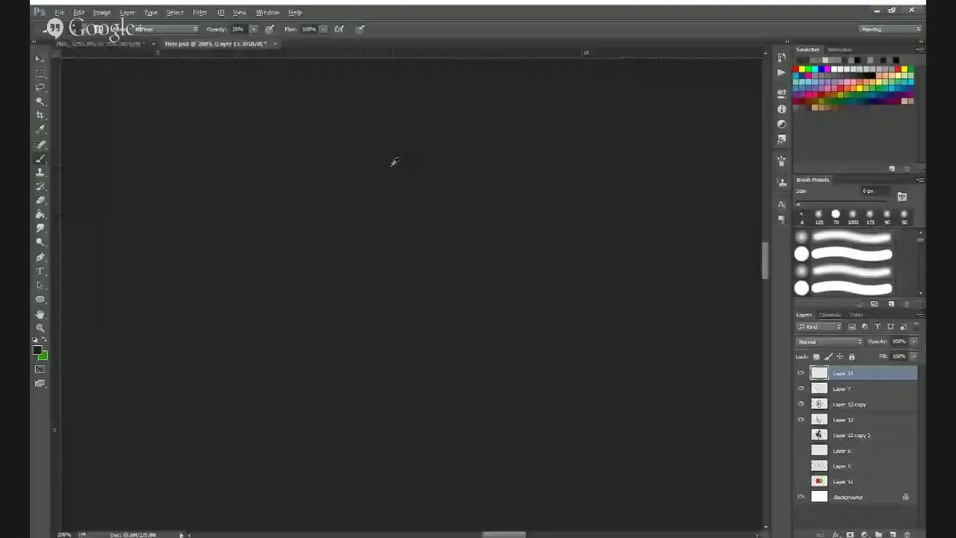
{"action": "left_click", "coordinate": [399, 174], "text": "alt"}
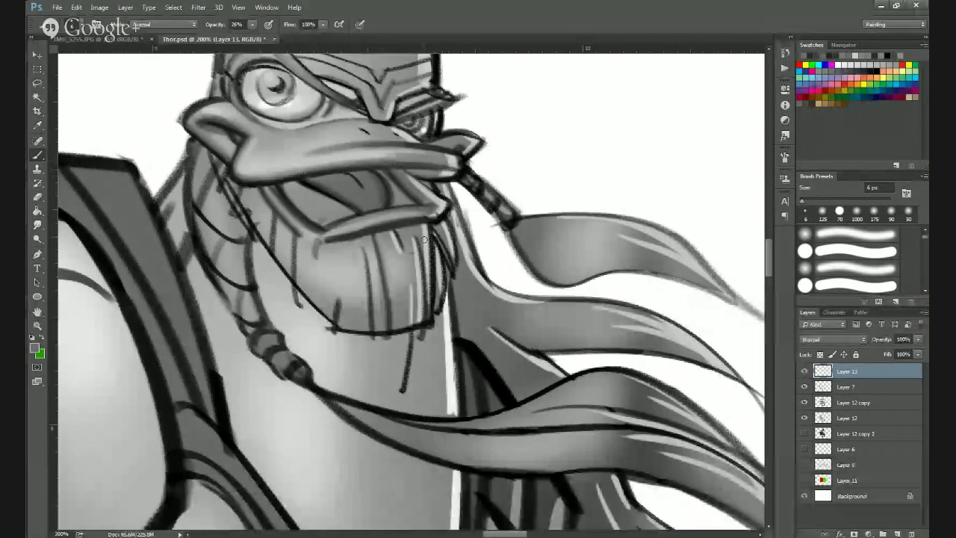
Reshape and soften the nostril on the upper bill with greys sampled from it and the surrounding bill.
{"action": "scroll", "coordinate": [402, 258], "scroll_direction": "down", "scroll_amount": 3}
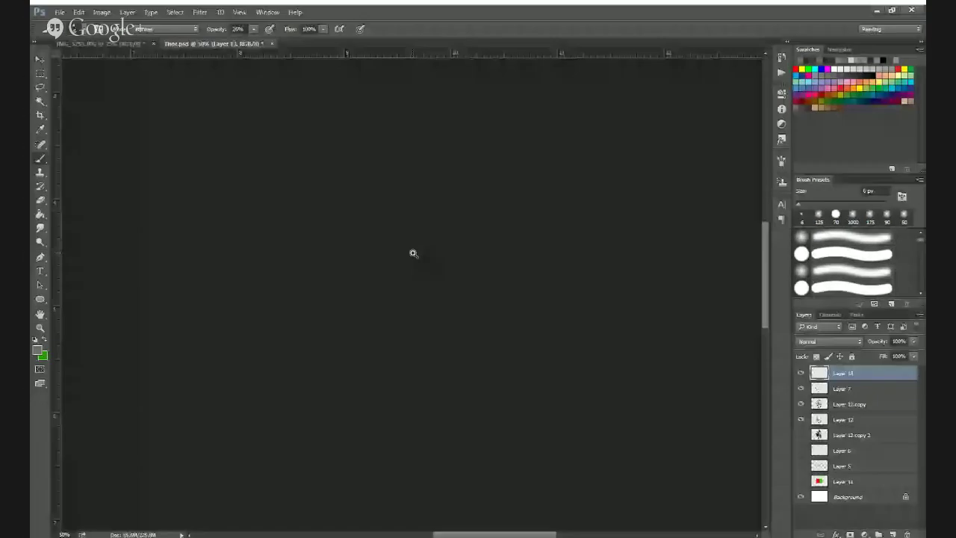
{"action": "left_click", "coordinate": [394, 276], "text": "ctrl"}
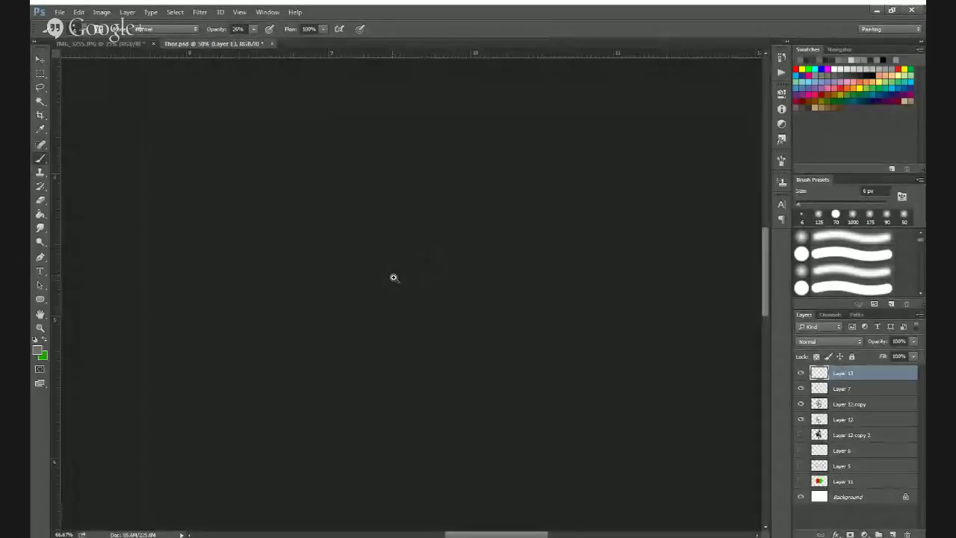
{"action": "scroll", "coordinate": [394, 277], "scroll_direction": "up", "scroll_amount": 3}
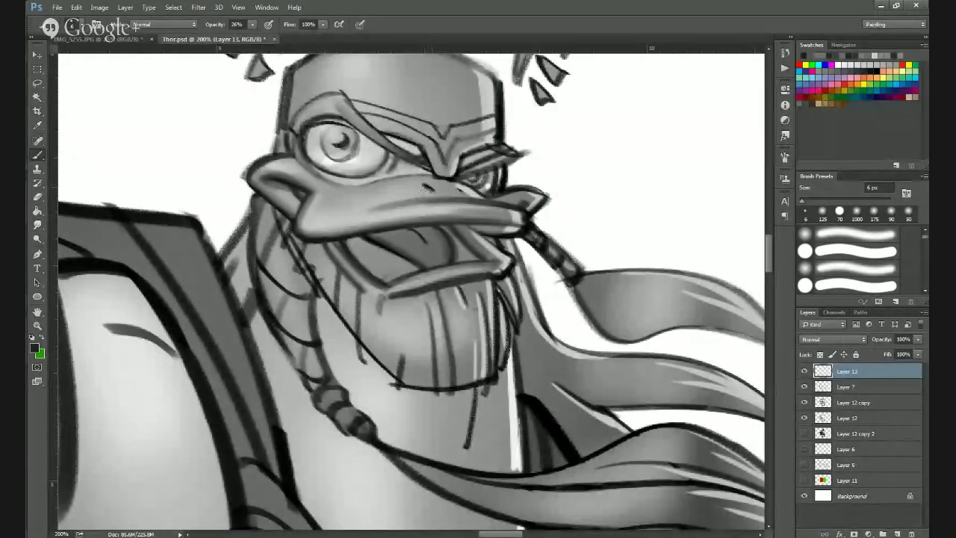
{"action": "left_click", "coordinate": [425, 194], "text": "alt"}
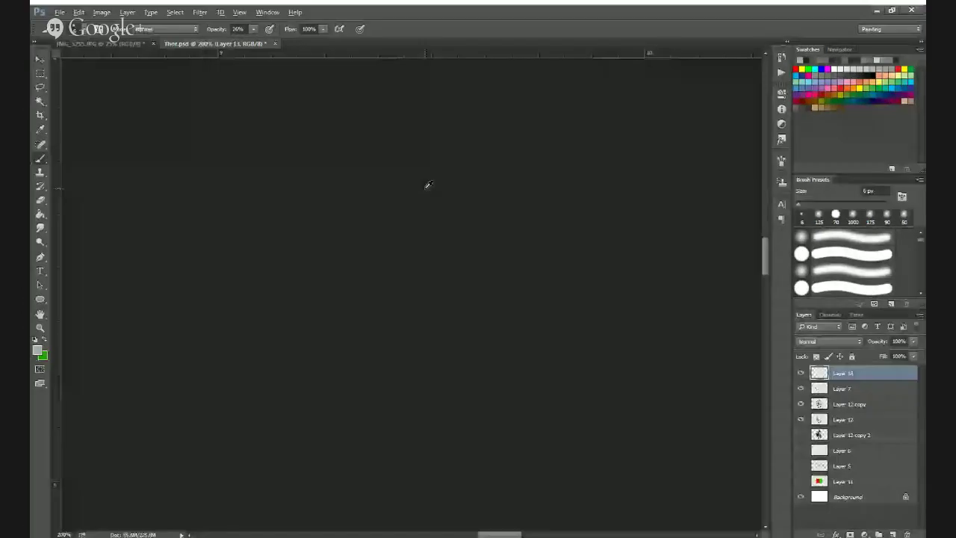
{"action": "left_click", "coordinate": [426, 187], "text": "alt"}
{"action": "left_click_drag", "start_coordinate": [426, 185], "coordinate": [435, 193]}
{"action": "left_click", "coordinate": [427, 191], "text": "alt"}
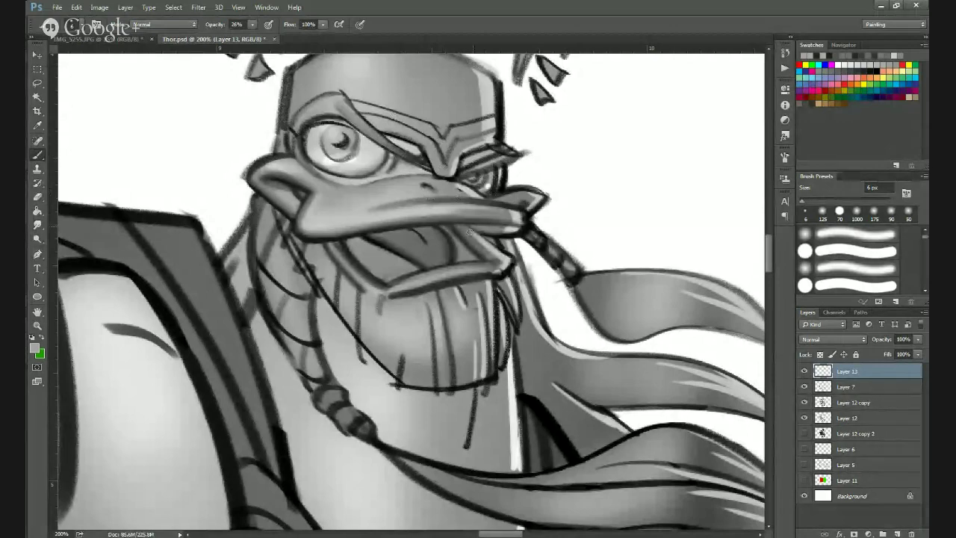
{"action": "left_click", "coordinate": [417, 207], "text": "alt"}
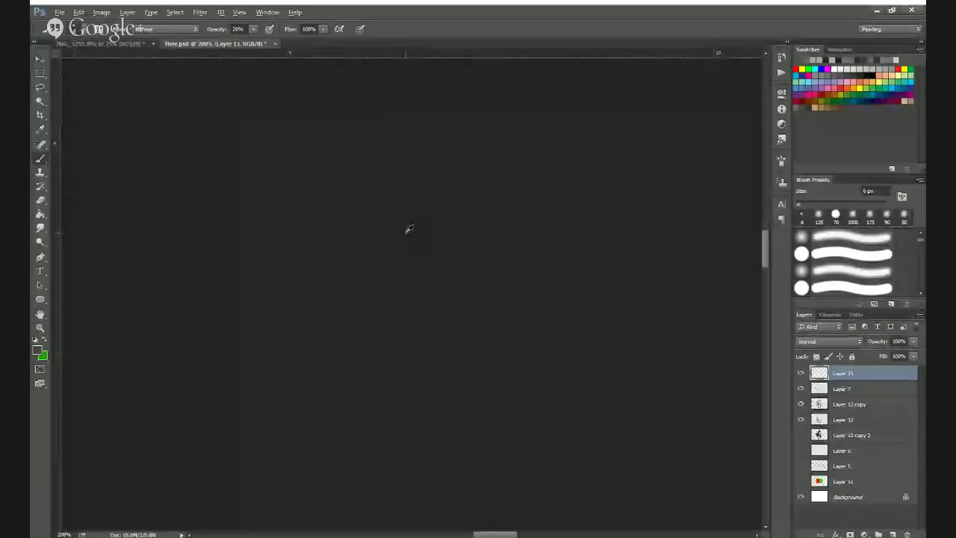
Smooth the large eye's iris and pupil shading and touch up the brow and the far eye with sampled tones.
{"action": "left_click", "coordinate": [464, 226], "text": "alt"}
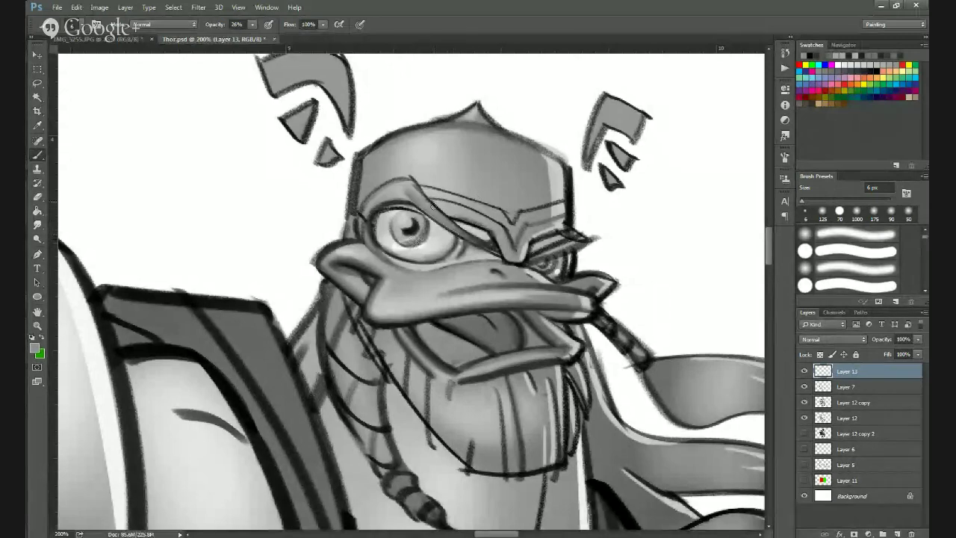
{"action": "left_click", "coordinate": [421, 231], "text": "alt"}
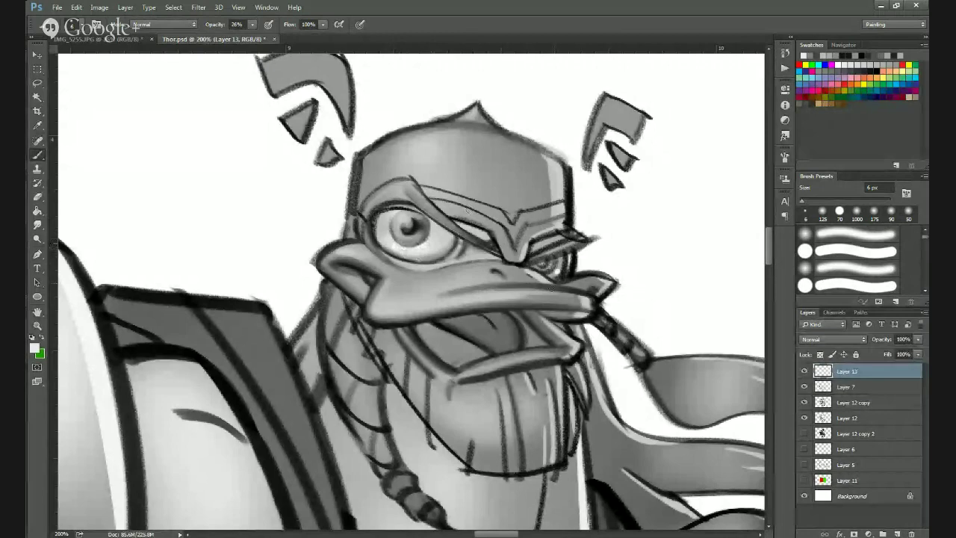
{"action": "left_click_drag", "start_coordinate": [440, 305], "coordinate": [394, 287]}
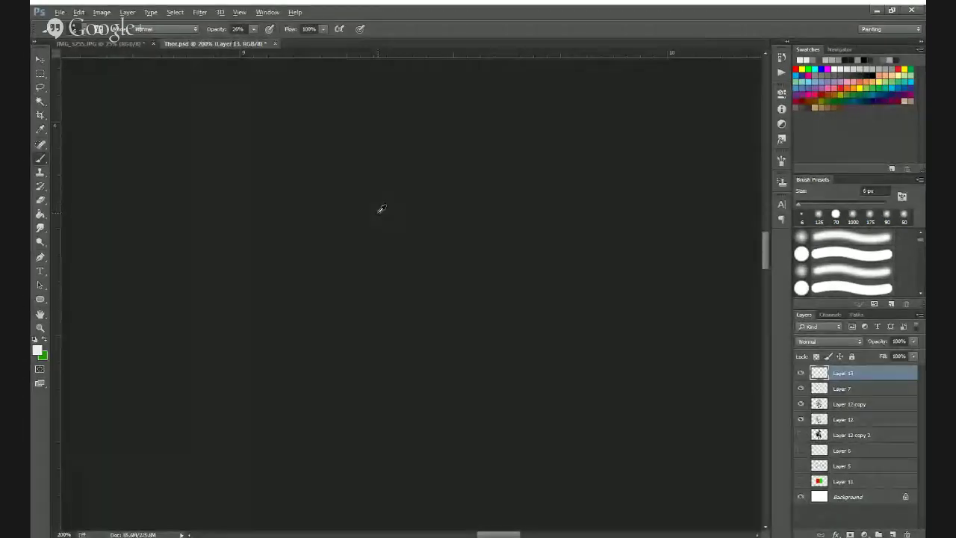
{"action": "left_click", "coordinate": [379, 207], "text": "alt"}
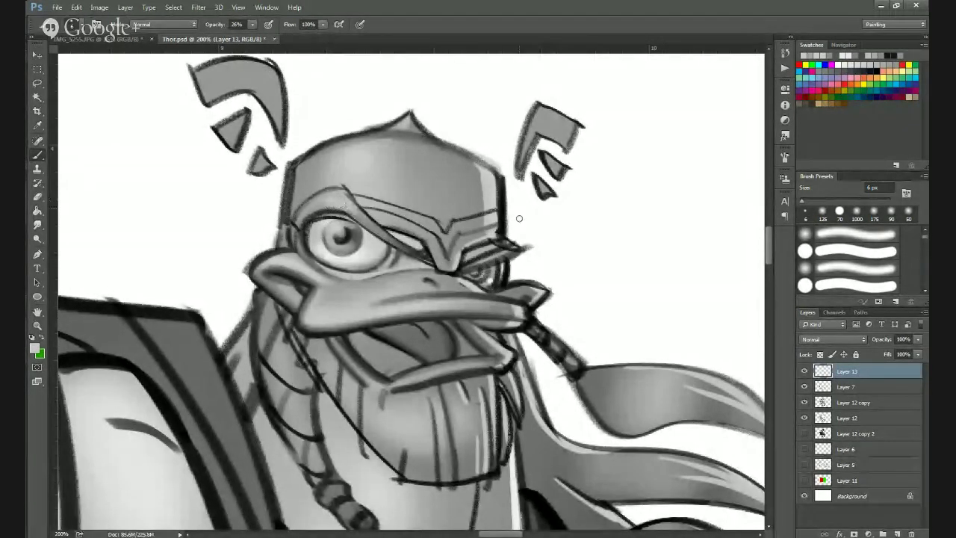
{"action": "mouse_move", "coordinate": [499, 263]}
{"action": "left_mouse_down"}
{"action": "mouse_move", "coordinate": [463, 271]}
{"action": "mouse_move", "coordinate": [506, 257]}
{"action": "mouse_move", "coordinate": [471, 266]}
{"action": "left_mouse_up"}
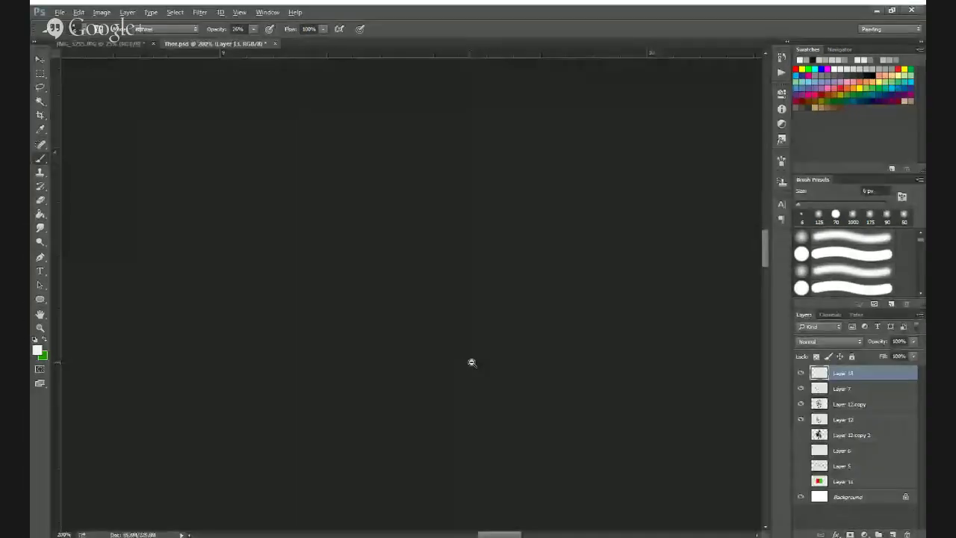
Add small light highlight spots to the tongue and deepen the mouth shading around it with sampled greys.
{"action": "left_click", "coordinate": [472, 363], "text": "alt"}
{"action": "left_click", "coordinate": [472, 363], "text": "alt"}
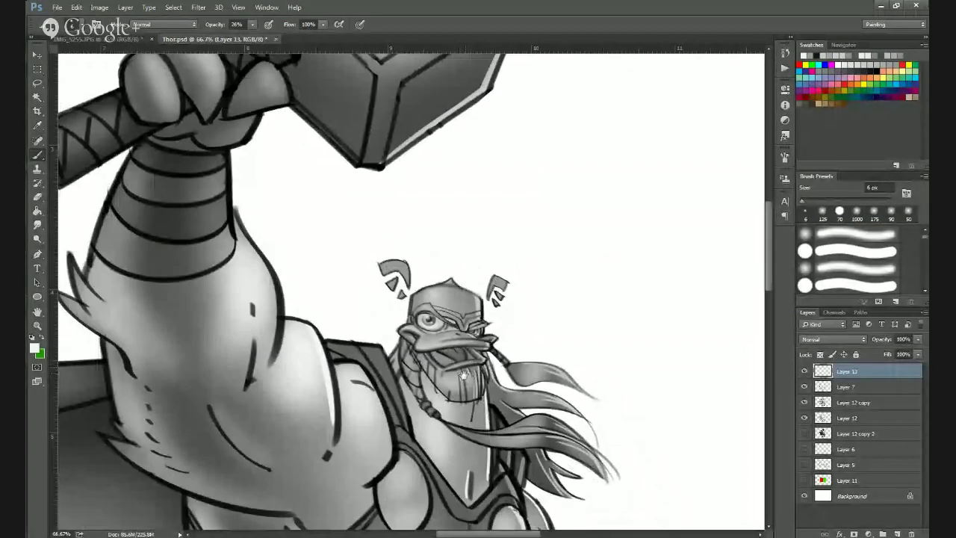
{"action": "scroll", "coordinate": [454, 367], "scroll_direction": "up", "scroll_amount": 1}
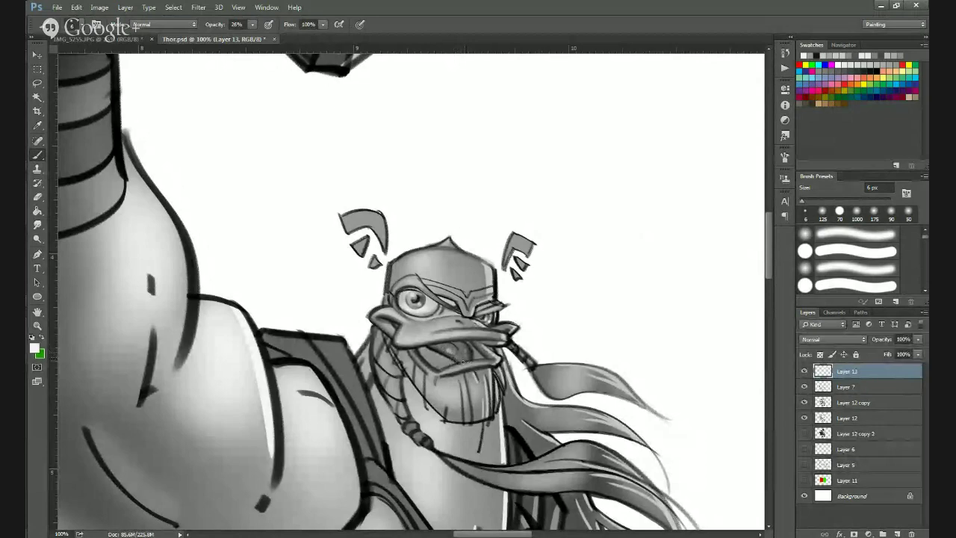
{"action": "scroll", "coordinate": [464, 362], "scroll_direction": "up", "scroll_amount": 1}
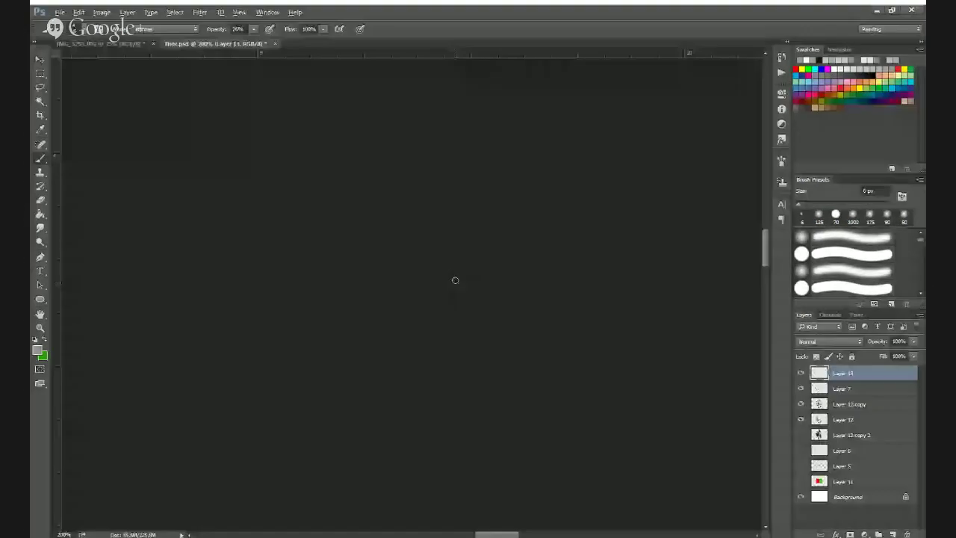
{"action": "left_click", "coordinate": [468, 343], "text": "alt"}
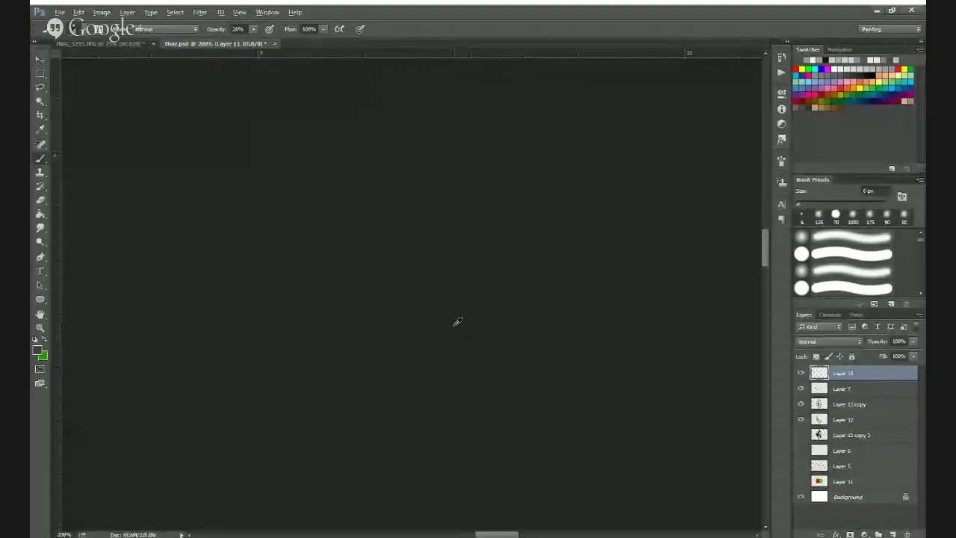
{"action": "left_click", "coordinate": [392, 336], "text": "alt"}
{"action": "left_click_drag", "start_coordinate": [428, 333], "coordinate": [497, 327]}
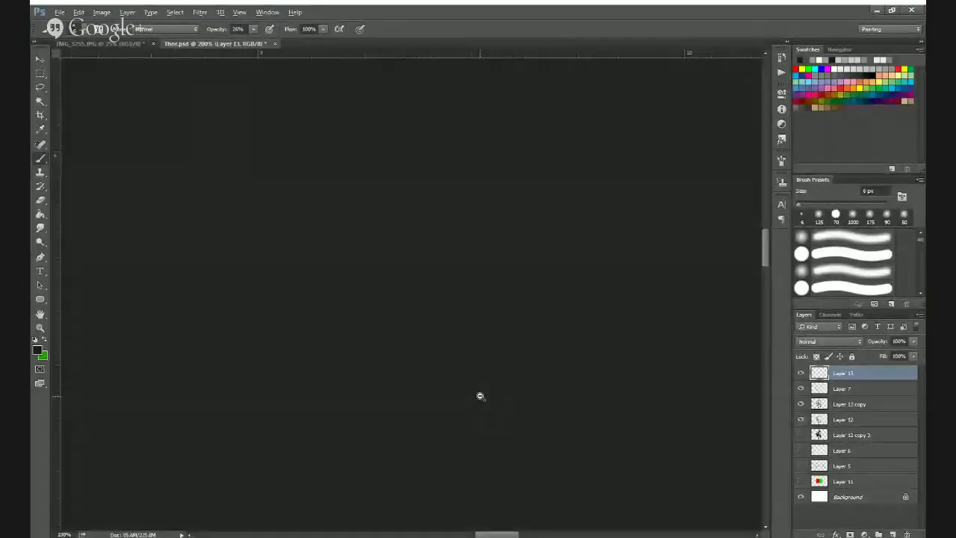
Blend the thick dark vertical line at the beard's far edge into the beard with a light grey sampled beside it.
{"action": "left_click", "coordinate": [479, 395], "text": "alt"}
{"action": "left_click", "coordinate": [479, 396], "text": "alt"}
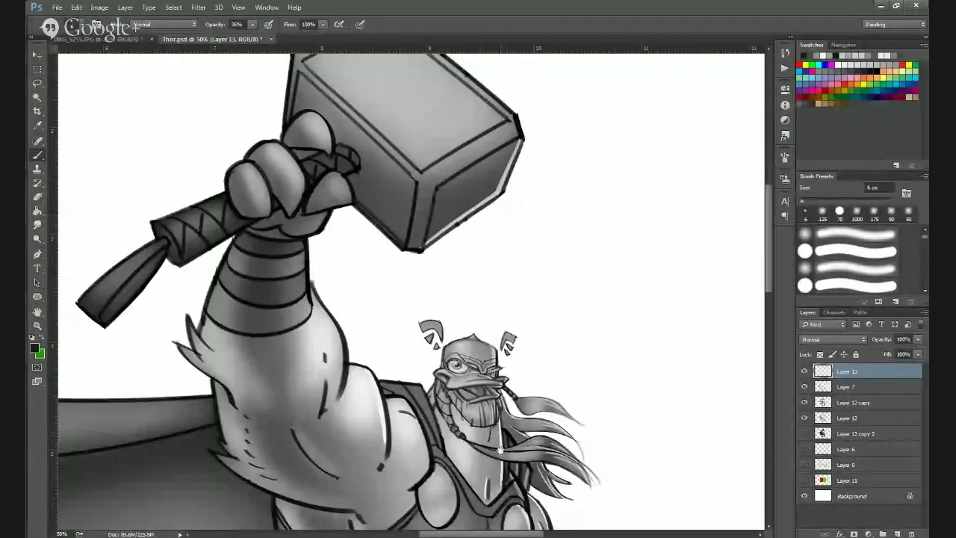
{"action": "left_click", "coordinate": [422, 336], "text": "ctrl+alt"}
{"action": "left_click", "coordinate": [423, 337], "text": "ctrl"}
{"action": "left_click", "coordinate": [423, 336], "text": "ctrl"}
{"action": "left_click", "coordinate": [423, 336], "text": "ctrl"}
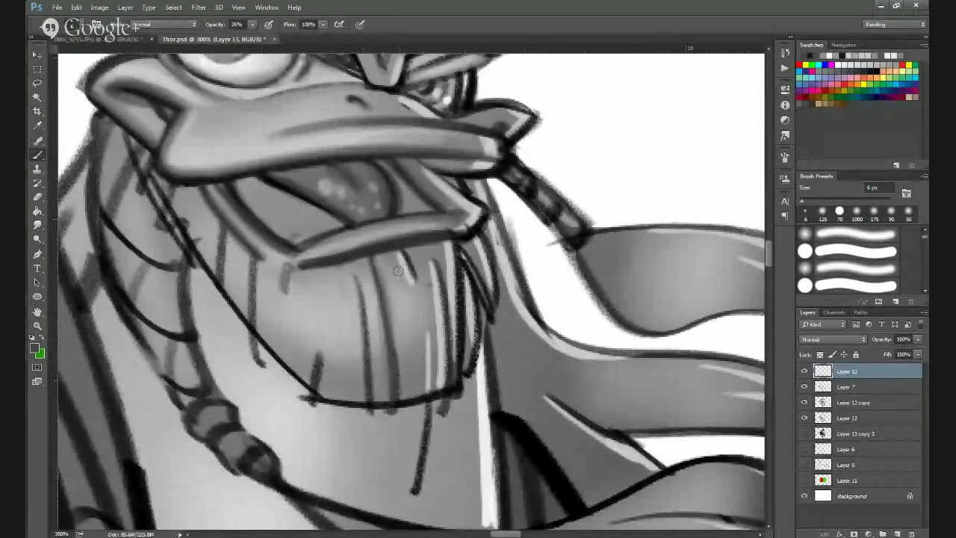
{"action": "mouse_move", "coordinate": [445, 333]}
{"action": "left_mouse_down"}
{"action": "mouse_move", "coordinate": [443, 381]}
{"action": "mouse_move", "coordinate": [446, 316]}
{"action": "mouse_move", "coordinate": [454, 386]}
{"action": "mouse_move", "coordinate": [461, 320]}
{"action": "left_mouse_up"}
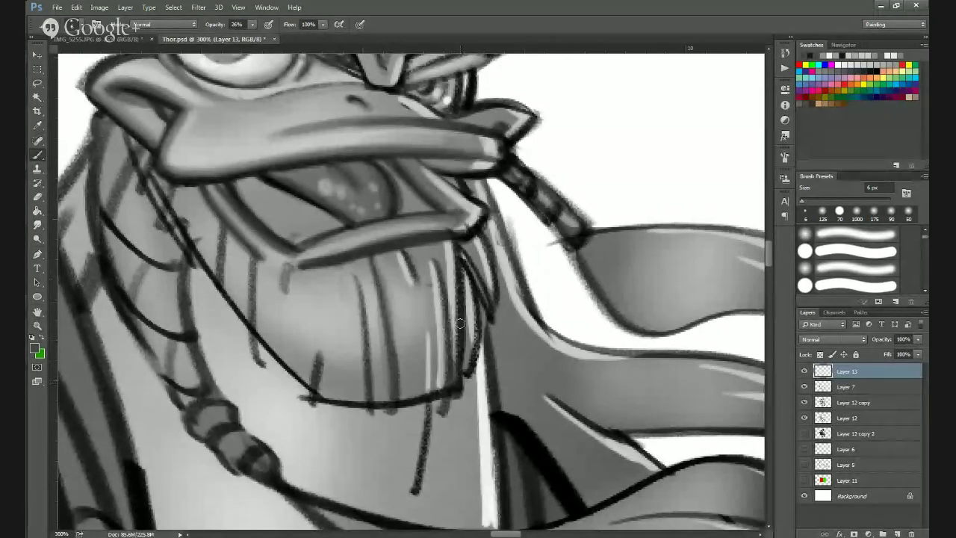
{"action": "left_click", "coordinate": [450, 267], "text": "alt"}
{"action": "left_click_drag", "start_coordinate": [457, 267], "coordinate": [460, 365]}
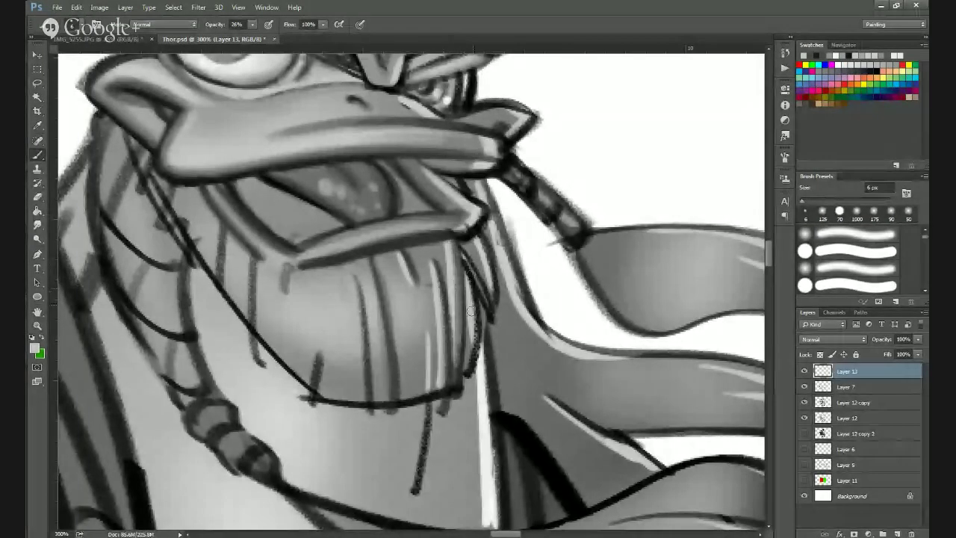
Soften and redefine the outlines of the outer beard strands below the bill's tip with sampled greys.
{"action": "left_click_drag", "start_coordinate": [471, 303], "coordinate": [468, 377]}
{"action": "left_click", "coordinate": [472, 262], "text": "alt"}
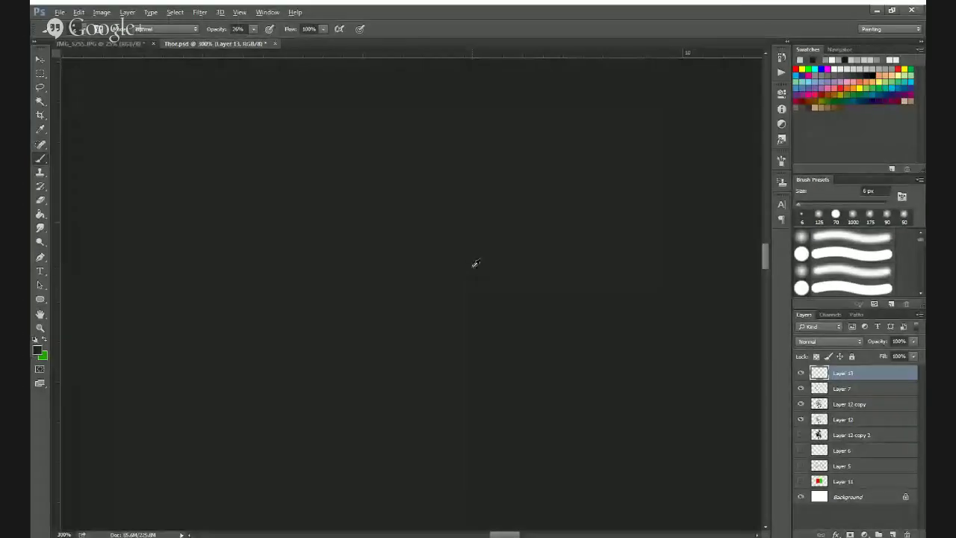
{"action": "left_click_drag", "start_coordinate": [465, 253], "coordinate": [484, 293]}
{"action": "left_click", "coordinate": [465, 222], "text": "alt"}
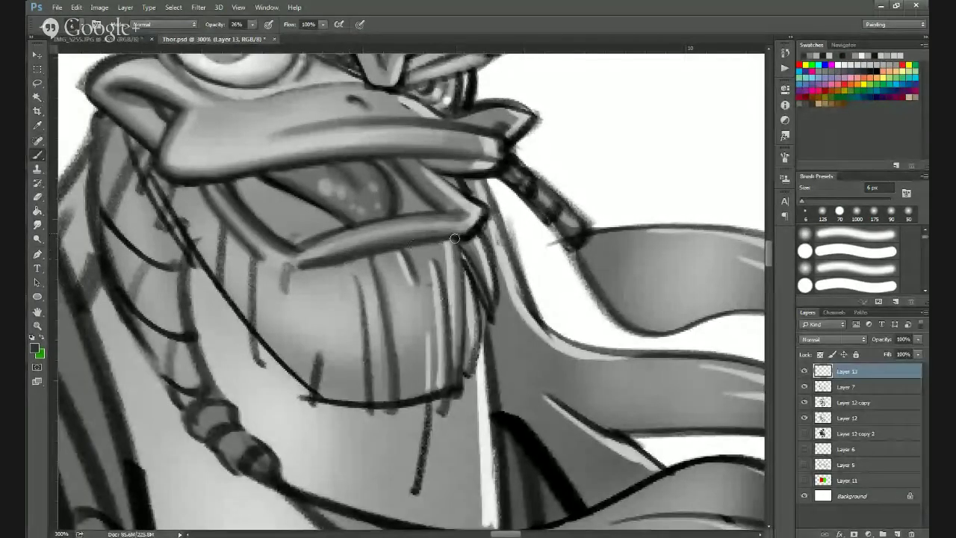
Touch up the vertical beard strand line below the near corner of the mouth with sampled greys.
{"action": "left_click_drag", "start_coordinate": [411, 348], "coordinate": [428, 223]}
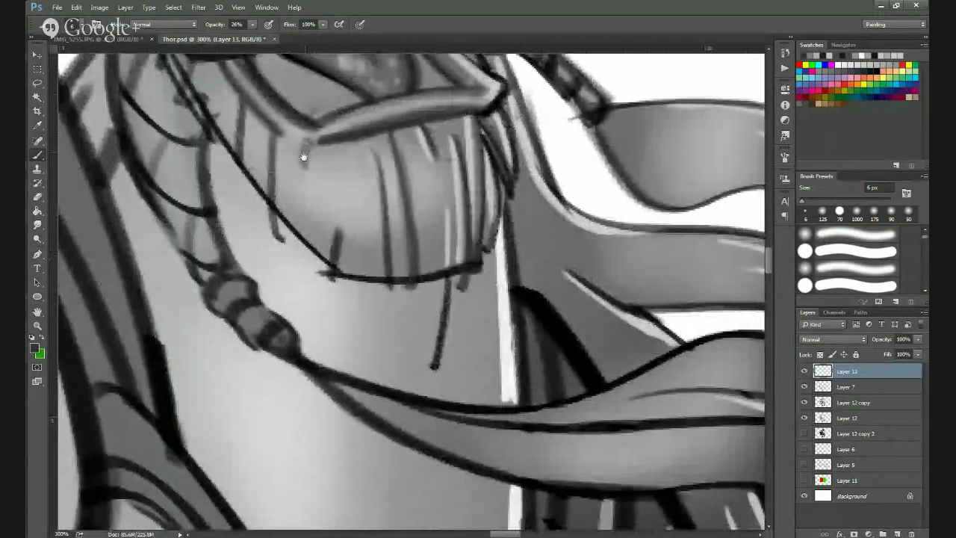
{"action": "left_click", "coordinate": [304, 159], "text": "alt"}
{"action": "left_click", "coordinate": [391, 334], "text": "alt"}
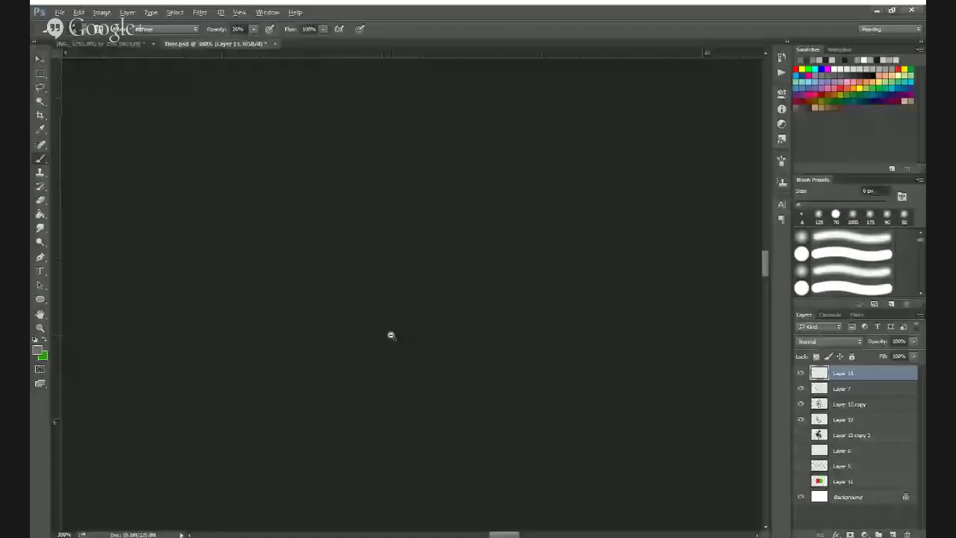
{"action": "left_click", "coordinate": [392, 331], "text": "alt"}
{"action": "left_click", "coordinate": [394, 327], "text": "alt"}
{"action": "left_click", "coordinate": [395, 326], "text": "alt"}
{"action": "left_click", "coordinate": [393, 363], "text": "ctrl"}
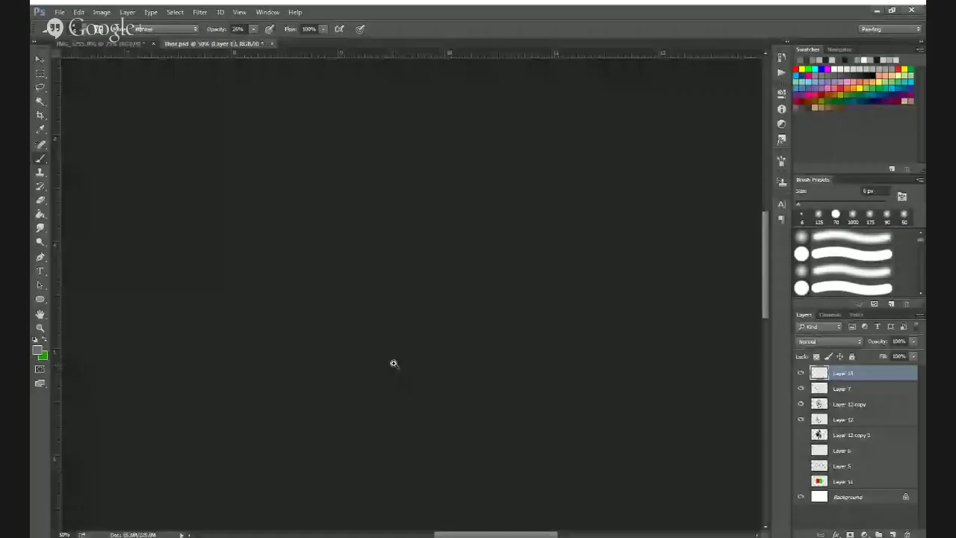
{"action": "left_click", "coordinate": [393, 363], "text": "ctrl"}
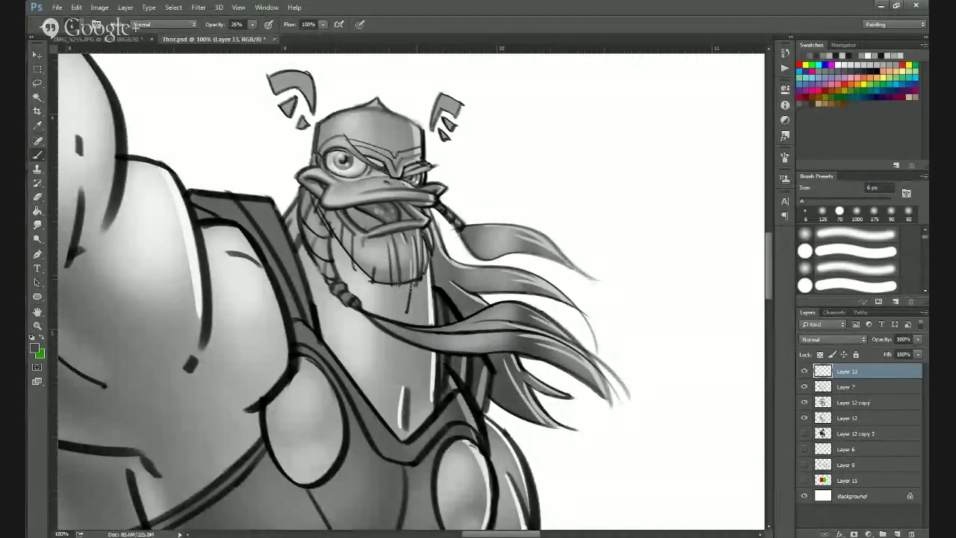
{"action": "scroll", "coordinate": [352, 260], "scroll_direction": "up", "scroll_amount": 1}
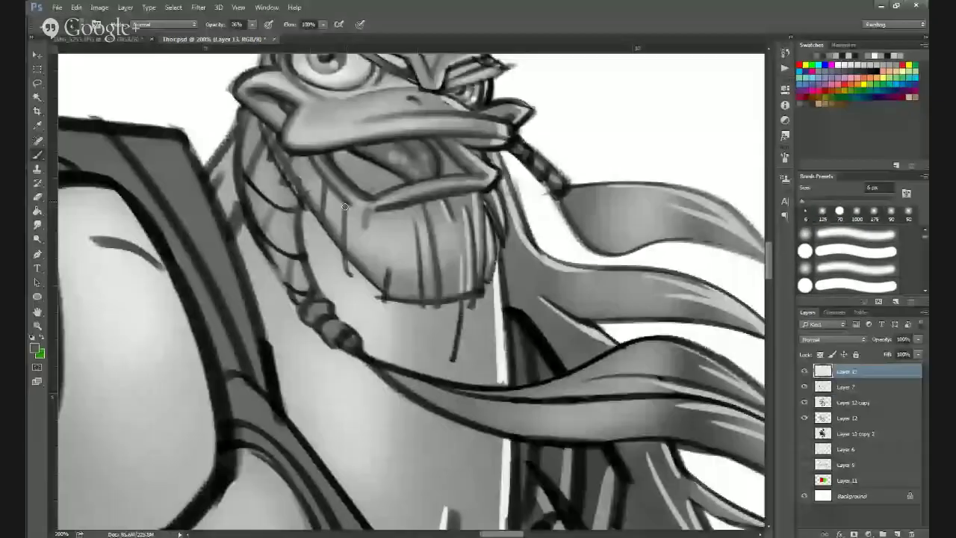
{"action": "left_click_drag", "start_coordinate": [345, 211], "coordinate": [346, 262]}
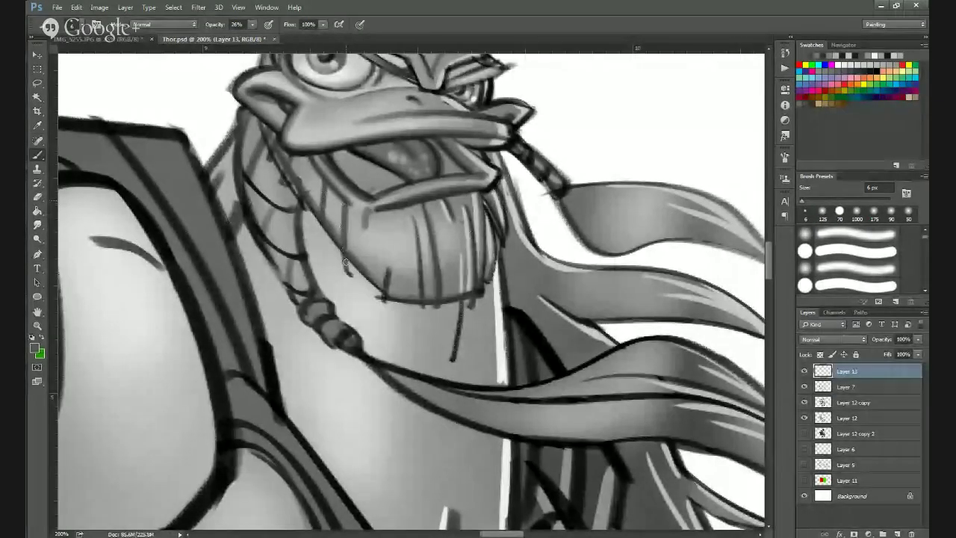
{"action": "left_click", "coordinate": [329, 210], "text": "alt"}
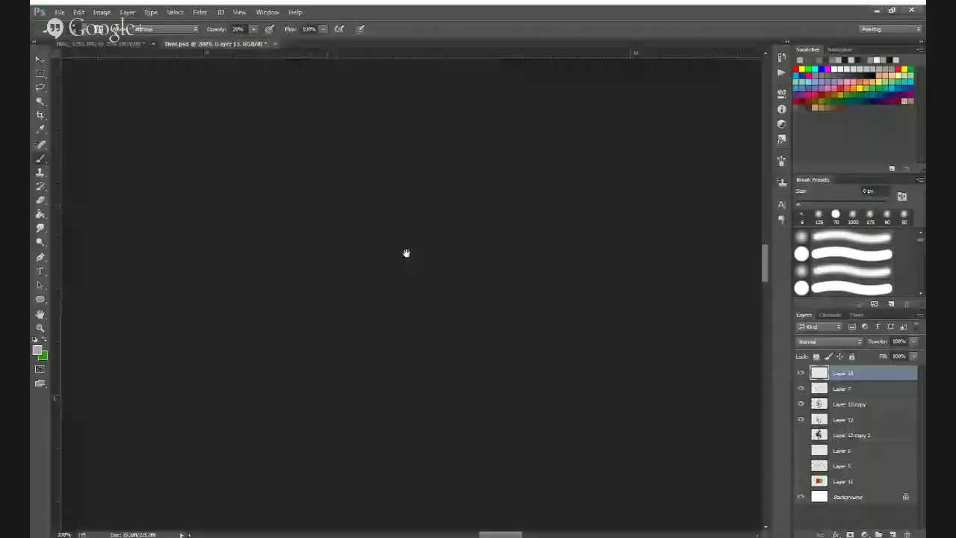
Blend the line work of the near-side hair beside the beard and the knots of its braid with sampled greys.
{"action": "left_click", "coordinate": [413, 259], "text": "alt"}
{"action": "left_click", "coordinate": [413, 259], "text": "alt"}
{"action": "left_click", "coordinate": [408, 254], "text": "ctrl"}
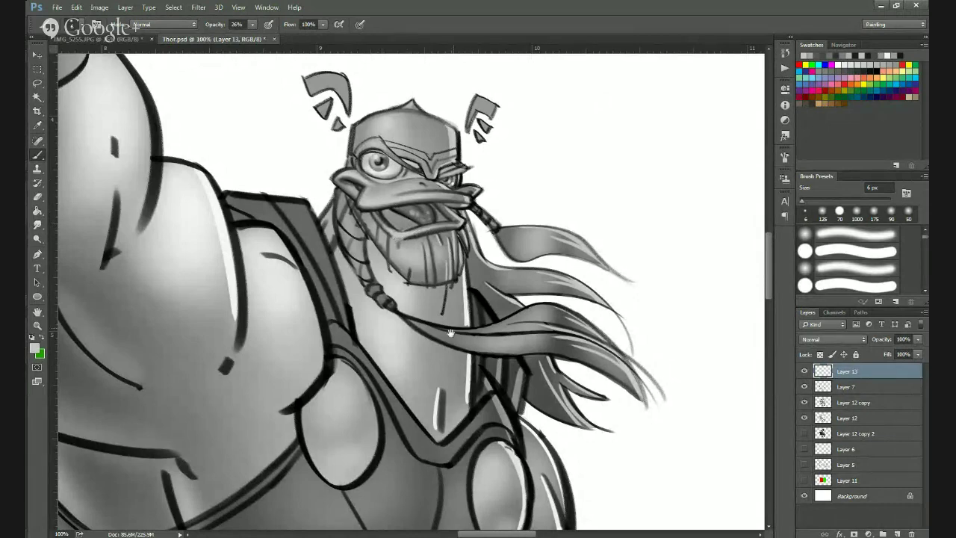
{"action": "left_click_drag", "start_coordinate": [450, 333], "coordinate": [416, 291]}
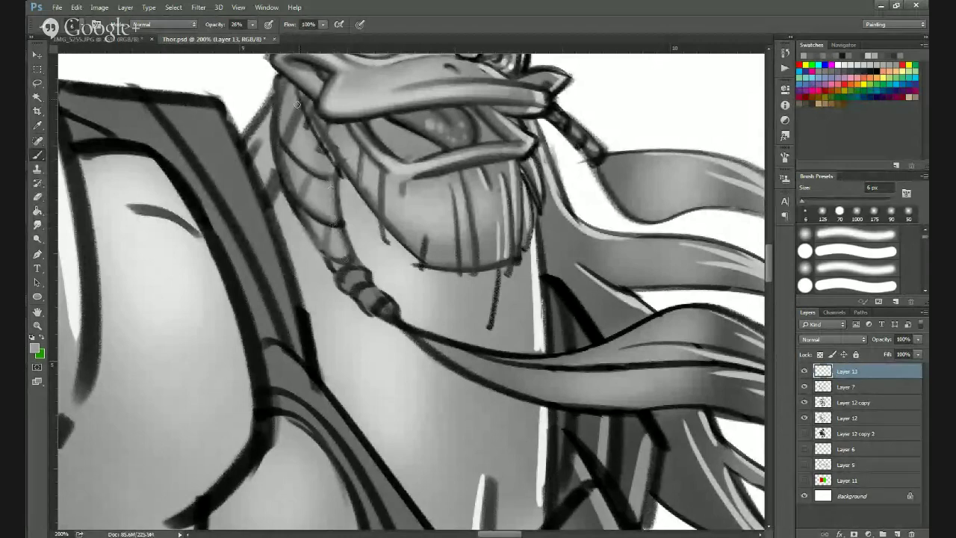
{"action": "left_click_drag", "start_coordinate": [281, 160], "coordinate": [299, 197]}
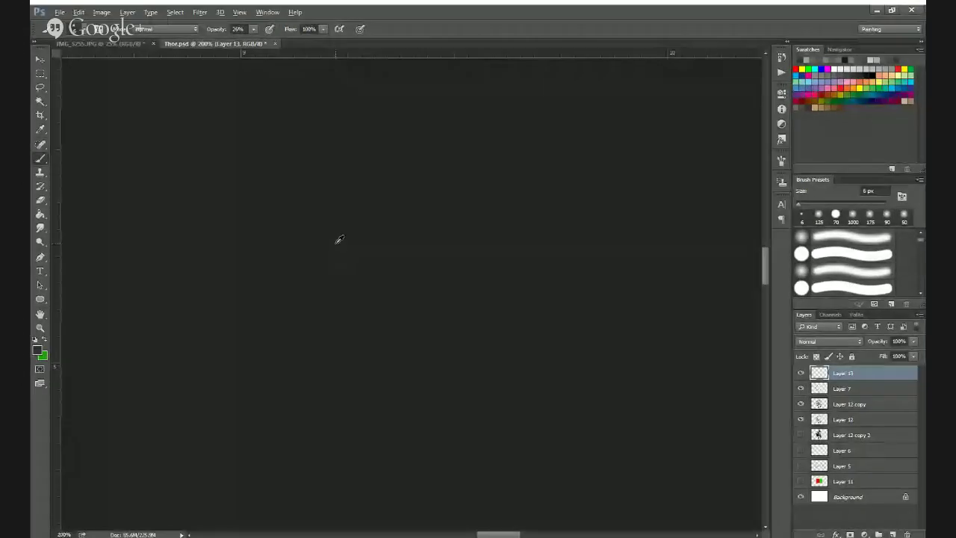
{"action": "left_click", "coordinate": [340, 240], "text": "alt"}
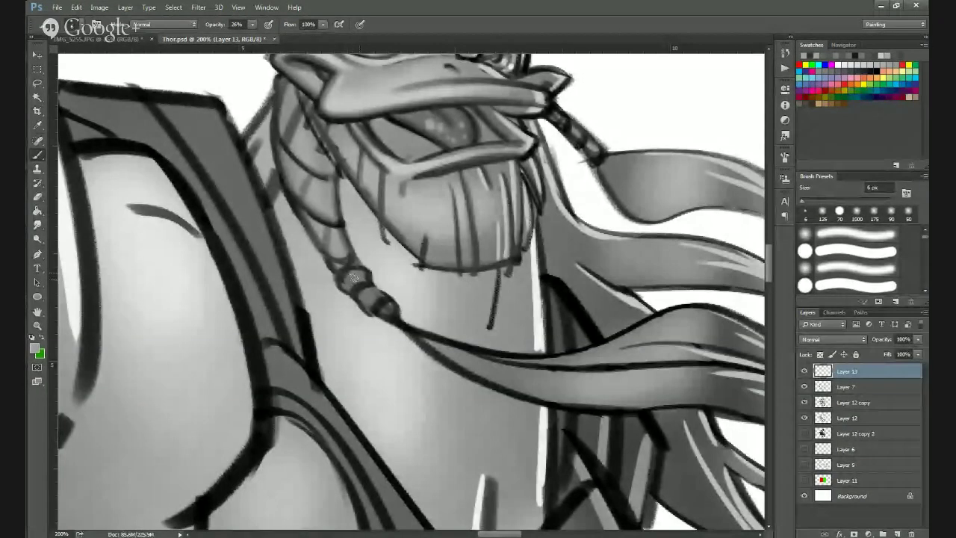
{"action": "mouse_move", "coordinate": [354, 277]}
{"action": "left_mouse_down"}
{"action": "mouse_move", "coordinate": [372, 298]}
{"action": "mouse_move", "coordinate": [368, 284]}
{"action": "left_mouse_up"}
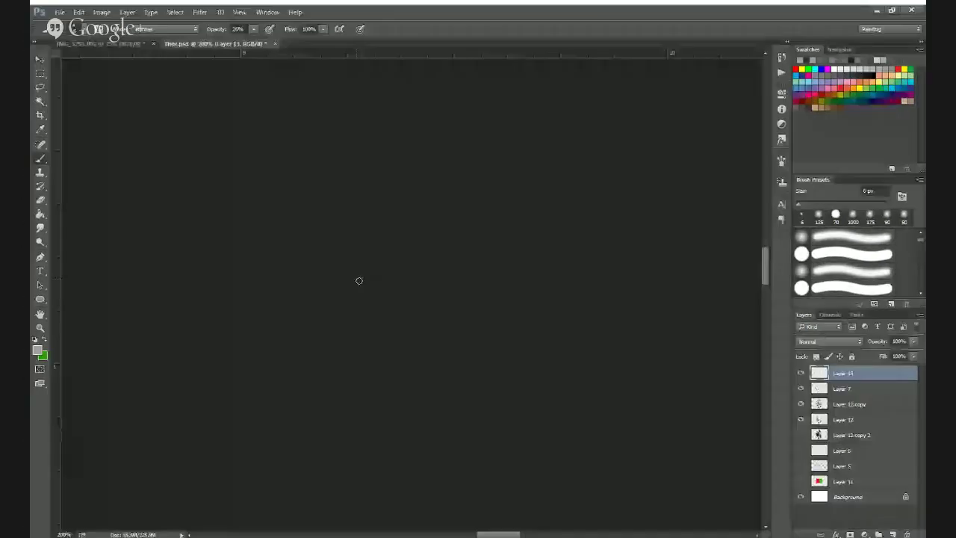
{"action": "left_click", "coordinate": [344, 277], "text": "alt"}
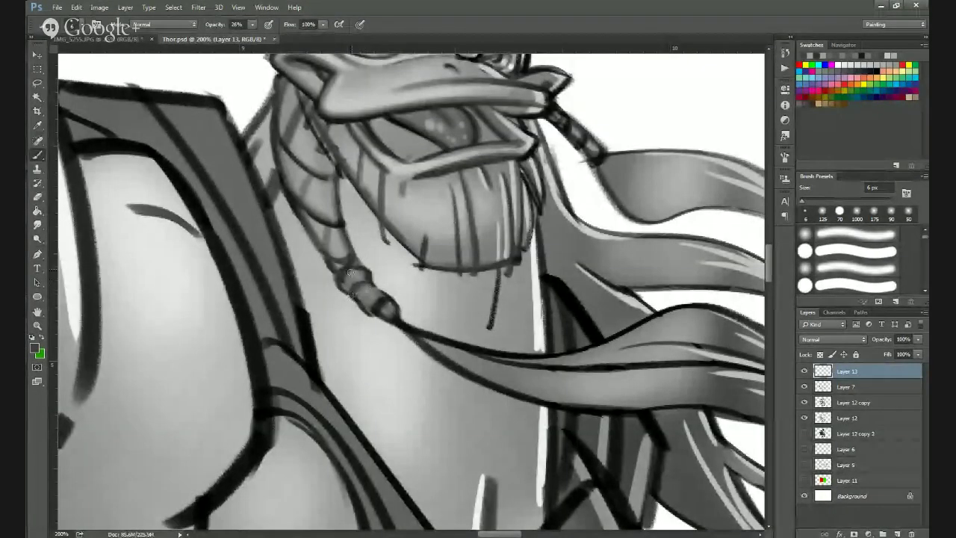
{"action": "left_click", "coordinate": [353, 287], "text": "alt"}
{"action": "left_click_drag", "start_coordinate": [349, 288], "coordinate": [345, 276]}
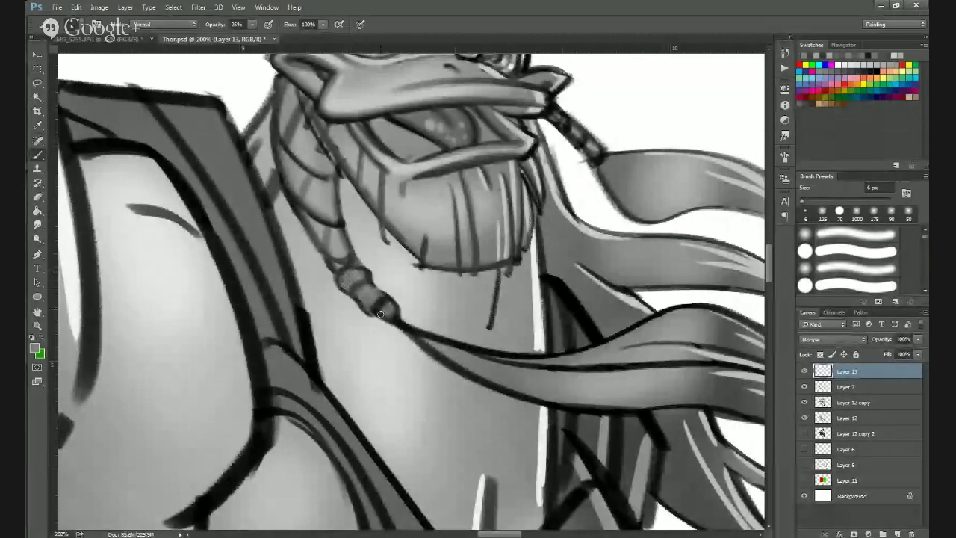
Soften the dark dividing line running along the middle of the long flowing lock below the braid with sampled greys.
{"action": "scroll", "coordinate": [538, 373], "scroll_direction": "down", "scroll_amount": 3}
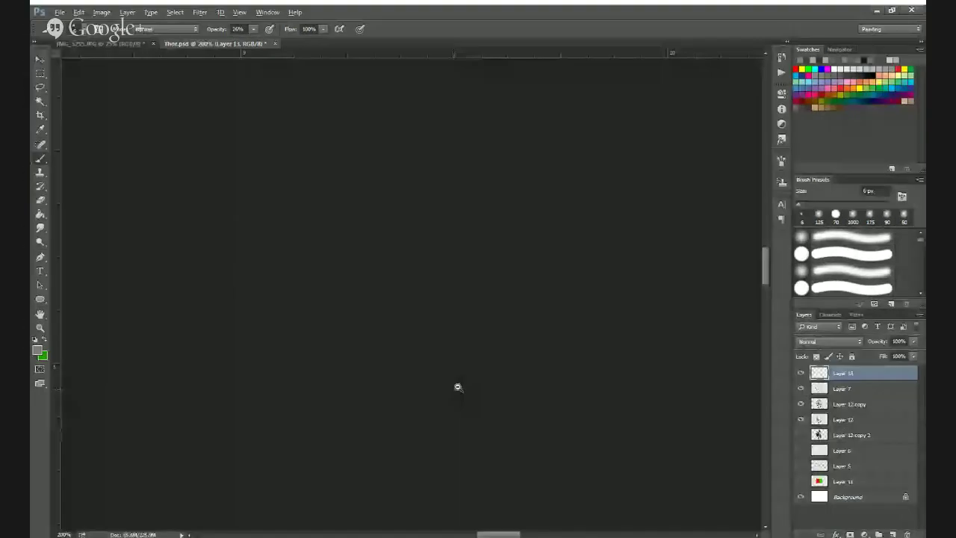
{"action": "scroll", "coordinate": [523, 396], "scroll_direction": "up", "scroll_amount": 3}
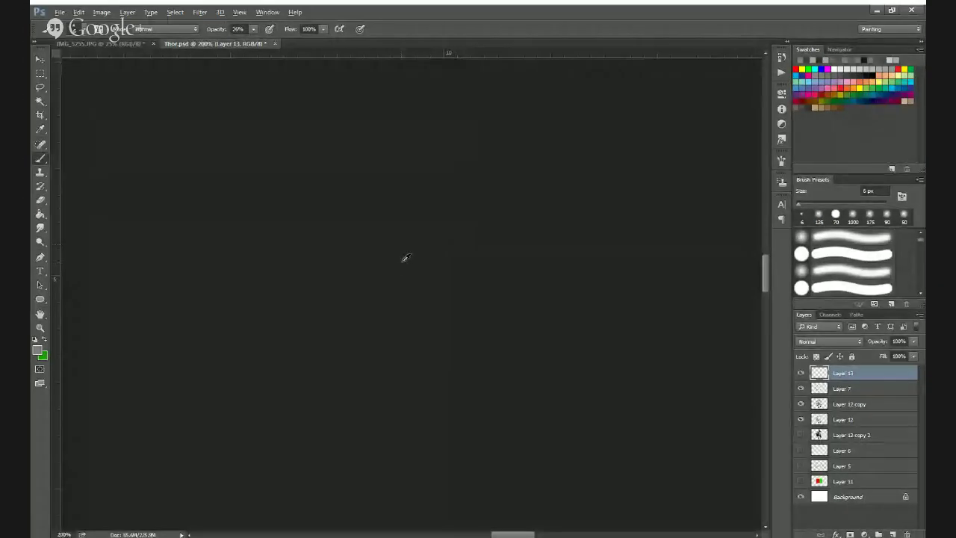
{"action": "left_click", "coordinate": [404, 260], "text": "alt"}
{"action": "mouse_move", "coordinate": [408, 258]}
{"action": "left_mouse_down"}
{"action": "mouse_move", "coordinate": [524, 269]}
{"action": "mouse_move", "coordinate": [464, 260]}
{"action": "mouse_move", "coordinate": [496, 263]}
{"action": "left_mouse_up"}
{"action": "left_click", "coordinate": [379, 275], "text": "alt"}
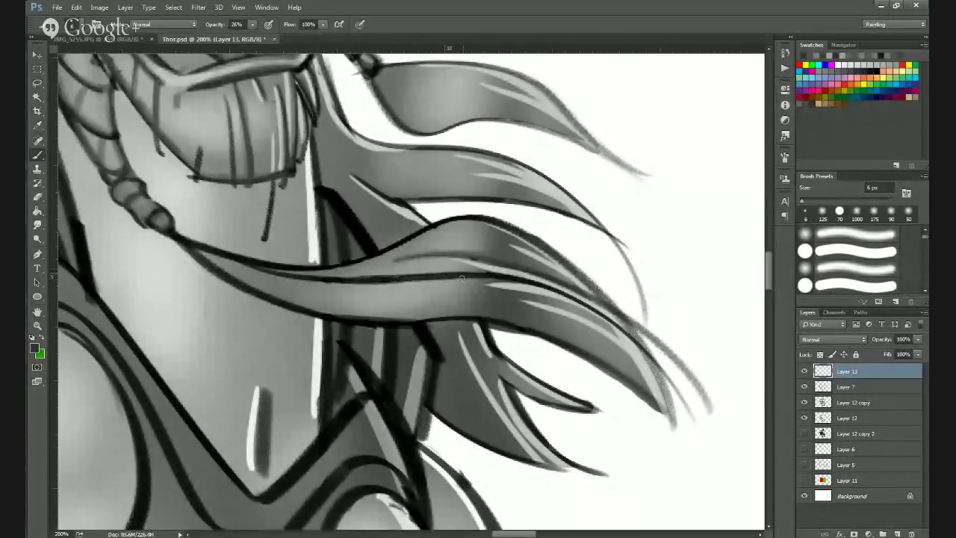
{"action": "left_click_drag", "start_coordinate": [420, 281], "coordinate": [386, 276]}
{"action": "left_click_drag", "start_coordinate": [317, 285], "coordinate": [387, 284]}
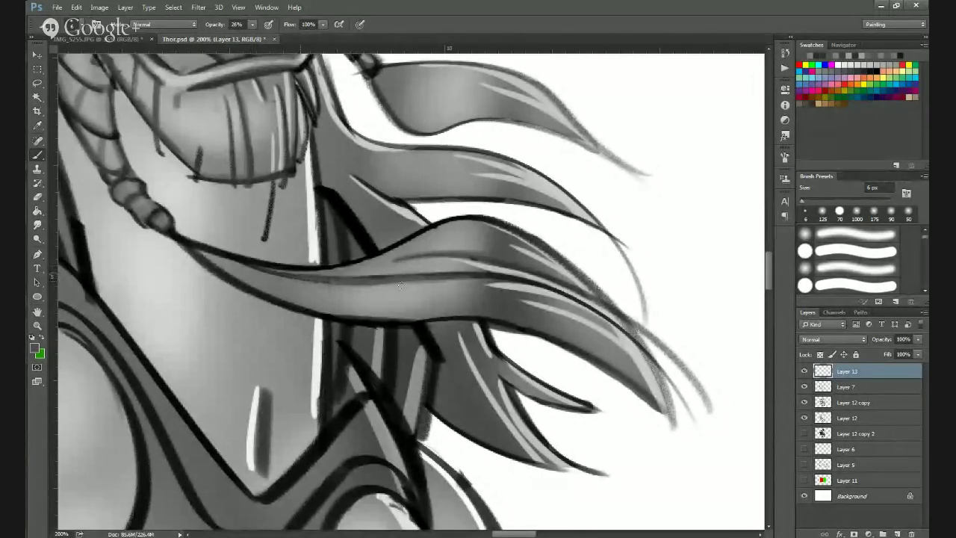
{"action": "left_click_drag", "start_coordinate": [402, 285], "coordinate": [452, 284]}
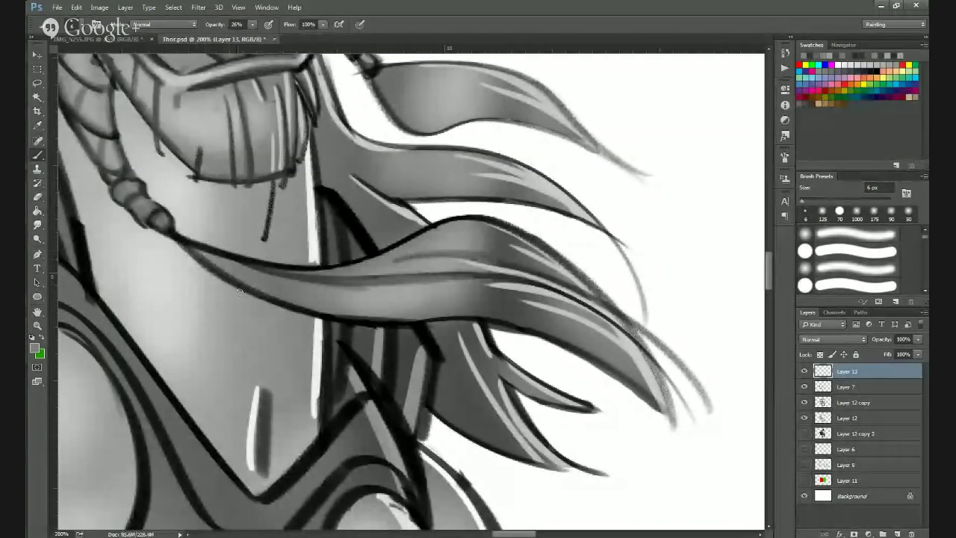
Thin the long lock's lower outline between the braid and the chest strap by painting over it in mid grey.
{"action": "mouse_move", "coordinate": [254, 294]}
{"action": "left_mouse_down"}
{"action": "mouse_move", "coordinate": [334, 319]}
{"action": "mouse_move", "coordinate": [399, 323]}
{"action": "left_mouse_up"}
{"action": "left_click_drag", "start_coordinate": [331, 320], "coordinate": [450, 320]}
{"action": "left_click_drag", "start_coordinate": [321, 317], "coordinate": [250, 296]}
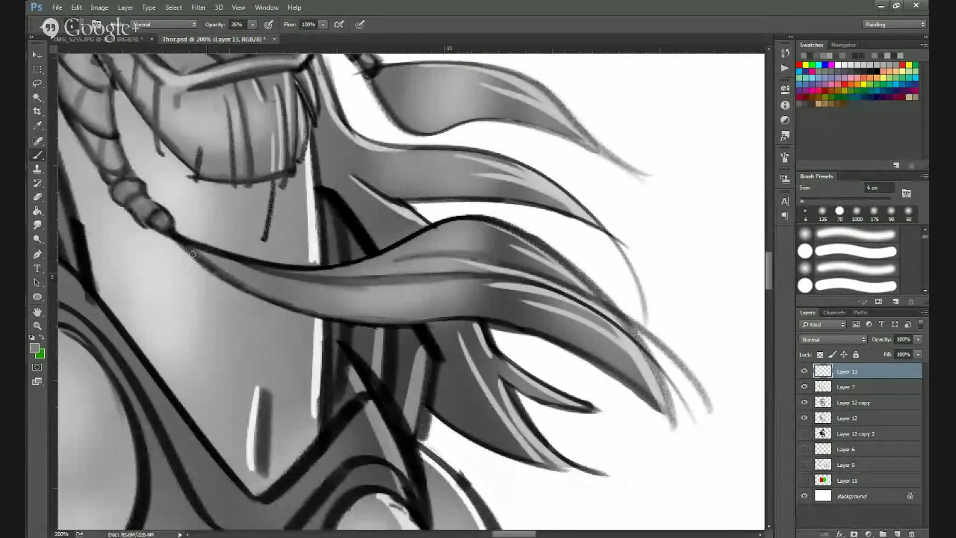
{"action": "left_click_drag", "start_coordinate": [192, 254], "coordinate": [339, 317]}
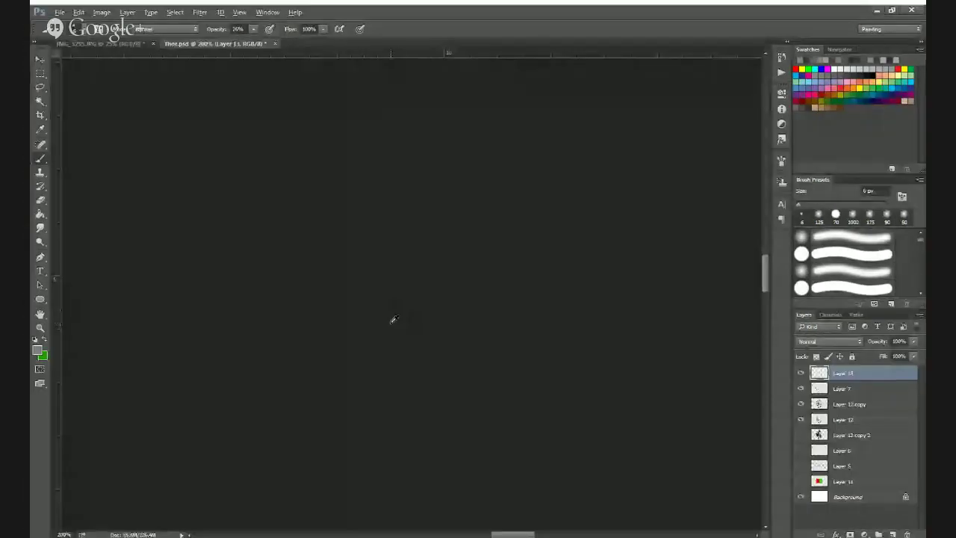
Refine the long lock's lower outline from the chest strap towards its tip with sampled greys and black.
{"action": "left_click", "coordinate": [393, 321], "text": "alt"}
{"action": "mouse_move", "coordinate": [399, 323]}
{"action": "left_mouse_down"}
{"action": "mouse_move", "coordinate": [541, 334]}
{"action": "mouse_move", "coordinate": [664, 410]}
{"action": "left_mouse_up"}
{"action": "left_click", "coordinate": [540, 331], "text": "alt"}
{"action": "mouse_move", "coordinate": [475, 320]}
{"action": "left_mouse_down"}
{"action": "mouse_move", "coordinate": [558, 344]}
{"action": "mouse_move", "coordinate": [449, 319]}
{"action": "mouse_move", "coordinate": [339, 318]}
{"action": "left_mouse_up"}
{"action": "left_click", "coordinate": [351, 317], "text": "alt"}
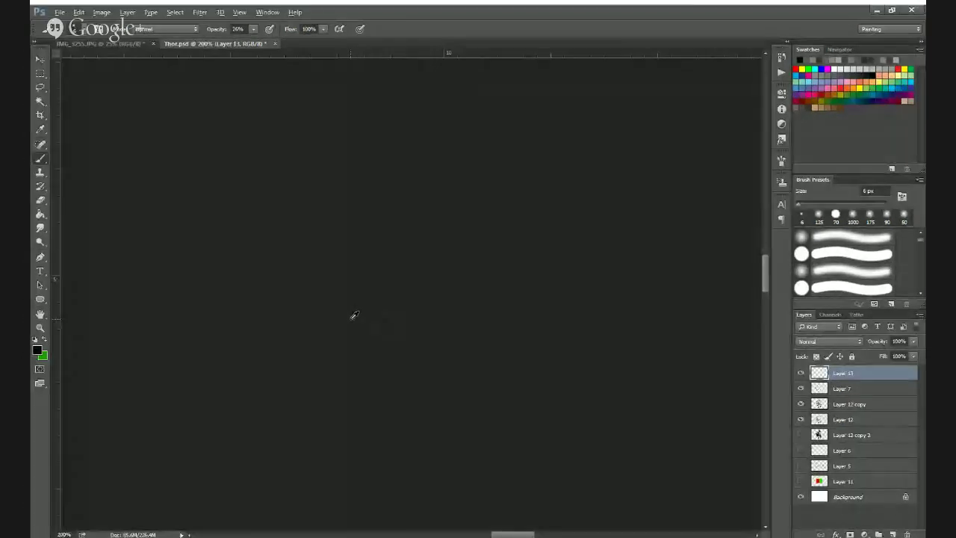
{"action": "left_click_drag", "start_coordinate": [476, 321], "coordinate": [548, 333]}
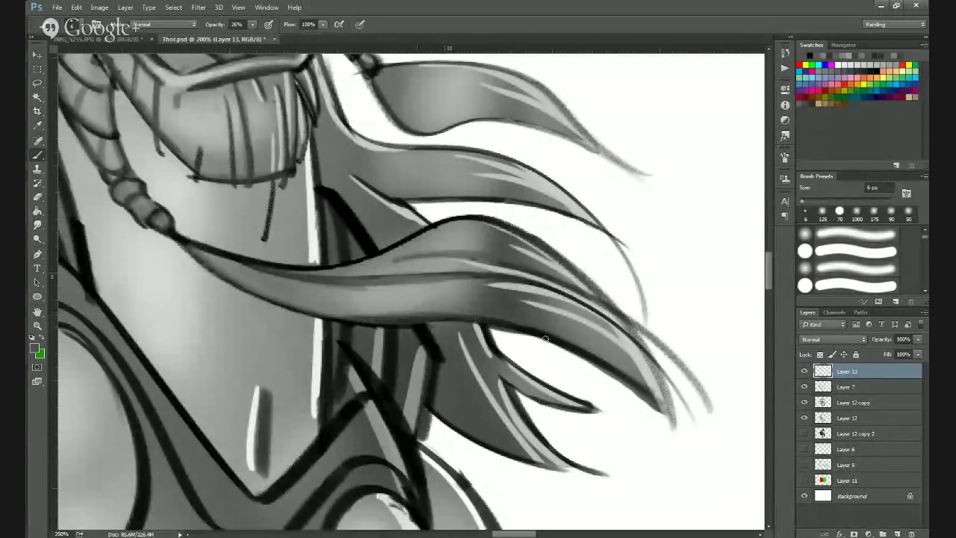
{"action": "left_click", "coordinate": [456, 323], "text": "alt"}
{"action": "left_click", "coordinate": [420, 325], "text": "alt"}
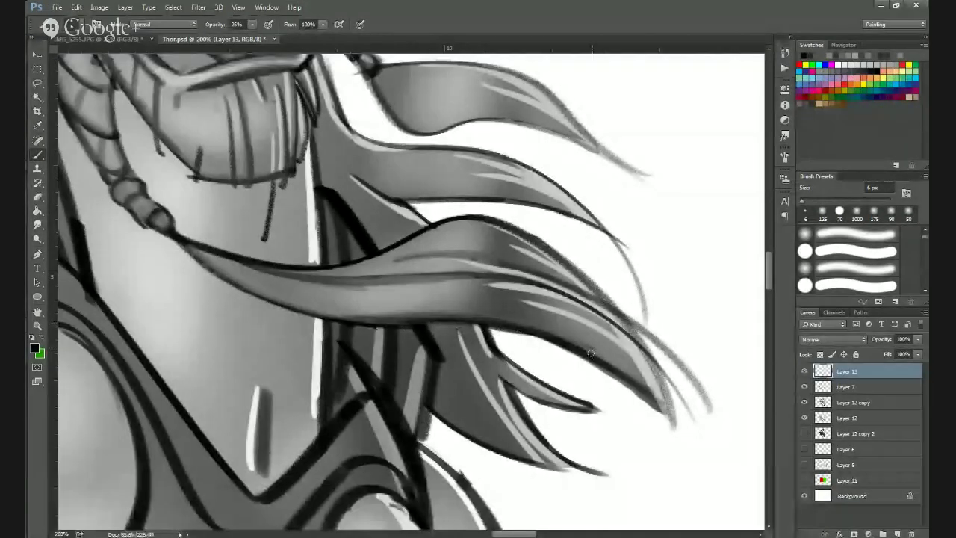
{"action": "left_click_drag", "start_coordinate": [420, 324], "coordinate": [578, 353]}
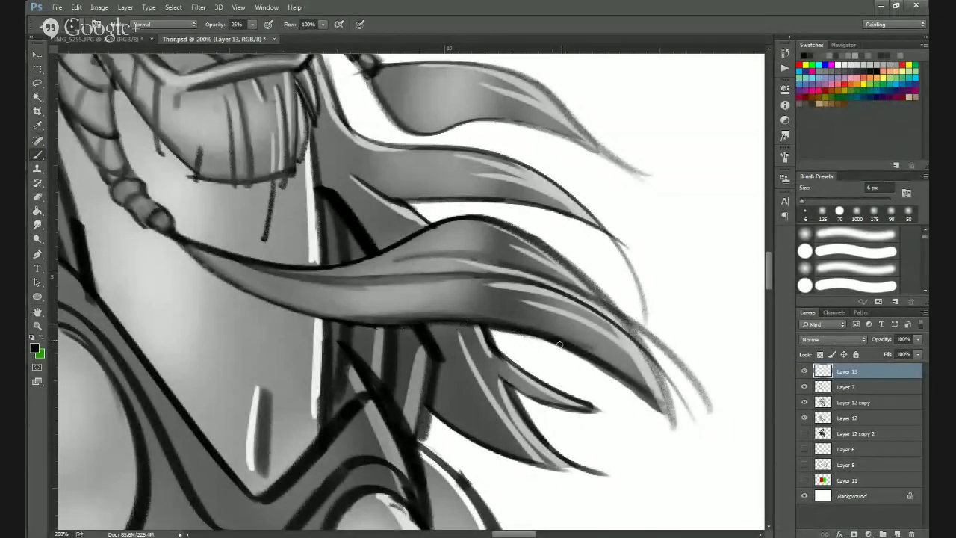
Add dark strand strokes between the light highlights in the outer half of the long lock.
{"action": "left_click_drag", "start_coordinate": [475, 293], "coordinate": [573, 307]}
{"action": "left_click_drag", "start_coordinate": [487, 257], "coordinate": [564, 281]}
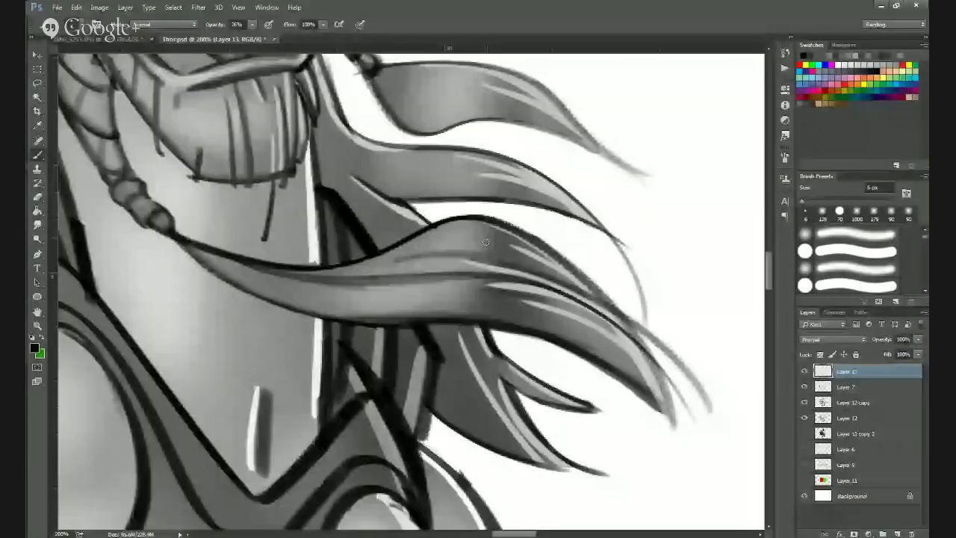
{"action": "left_click_drag", "start_coordinate": [485, 242], "coordinate": [532, 253]}
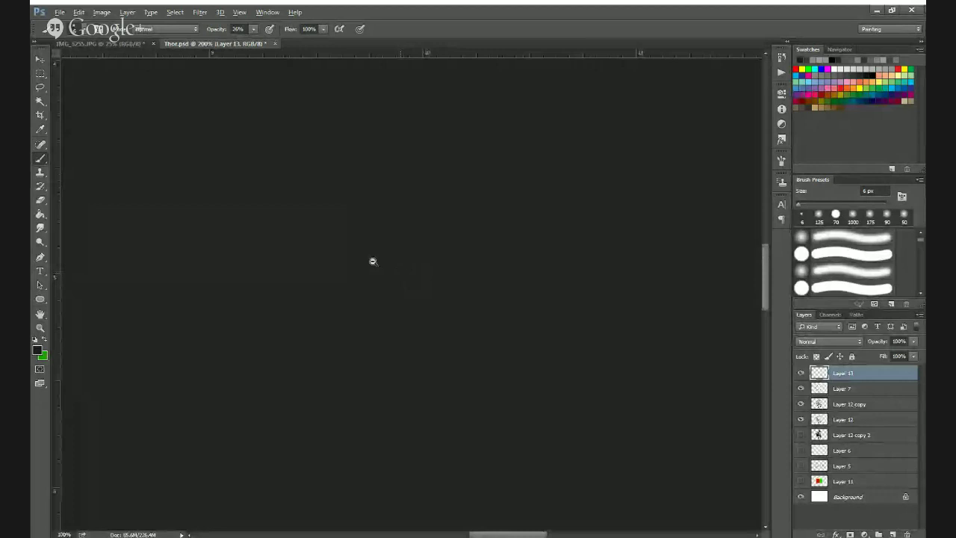
Paint dark grey strand lines into the uppermost flowing lock, fanning out from its braid tie.
{"action": "left_click", "coordinate": [373, 261], "text": "alt"}
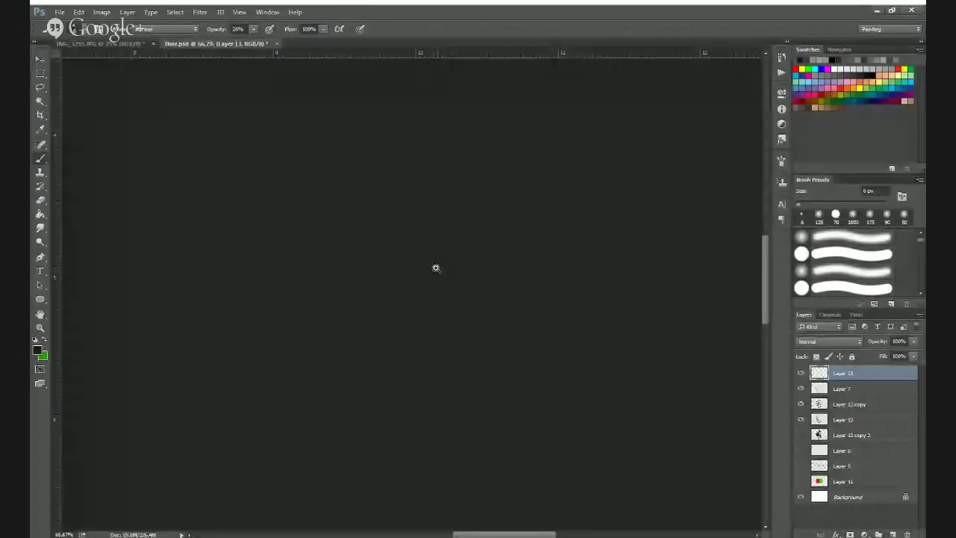
{"action": "left_click", "coordinate": [437, 268], "text": "ctrl"}
{"action": "left_click", "coordinate": [437, 267], "text": "ctrl"}
{"action": "left_click_drag", "start_coordinate": [351, 305], "coordinate": [348, 379]}
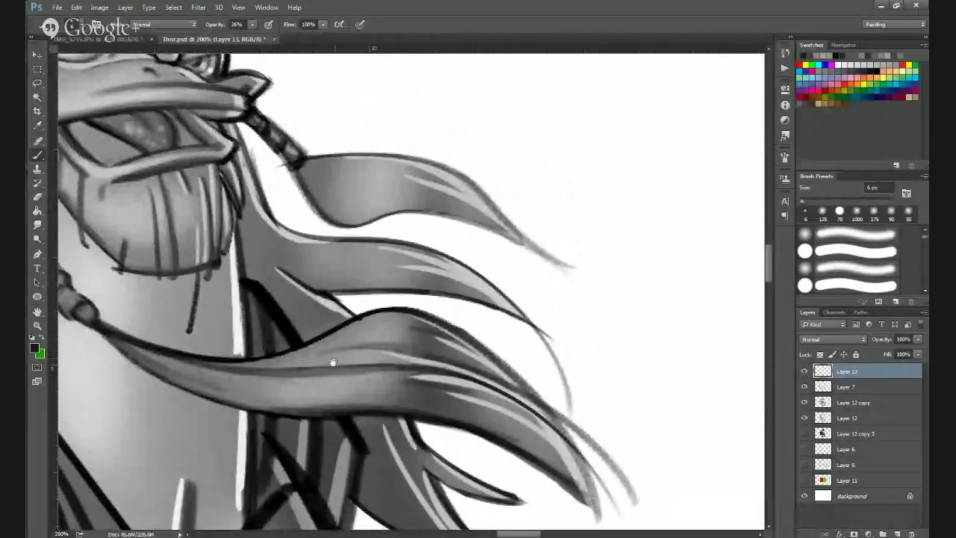
{"action": "left_click", "coordinate": [300, 179], "text": "alt"}
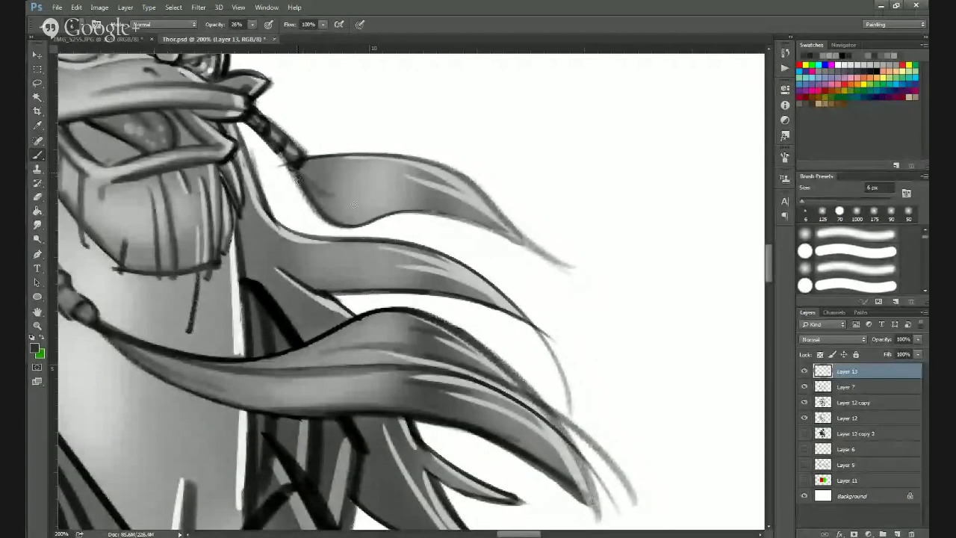
{"action": "left_click_drag", "start_coordinate": [304, 188], "coordinate": [381, 199]}
{"action": "left_click_drag", "start_coordinate": [300, 171], "coordinate": [379, 174]}
{"action": "left_click_drag", "start_coordinate": [321, 173], "coordinate": [381, 174]}
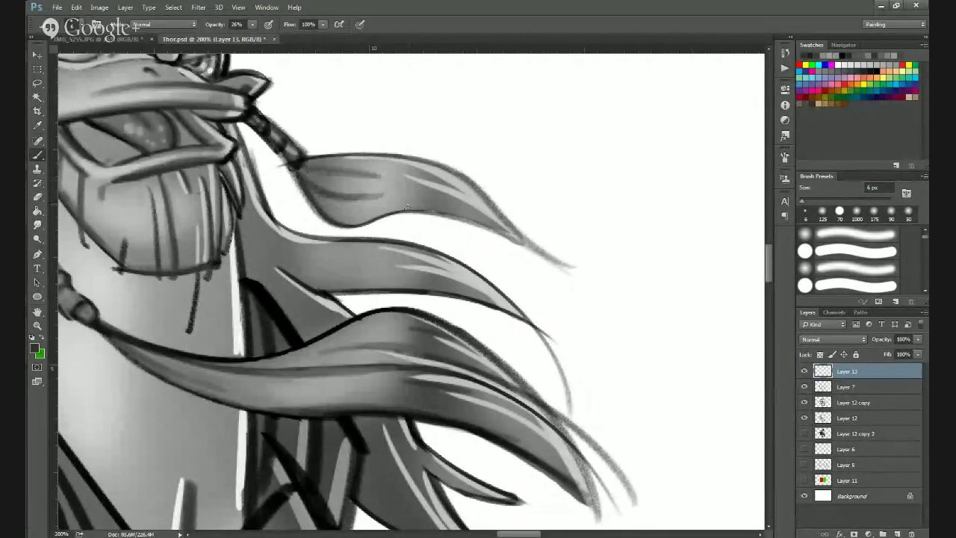
{"action": "left_click_drag", "start_coordinate": [300, 176], "coordinate": [408, 196]}
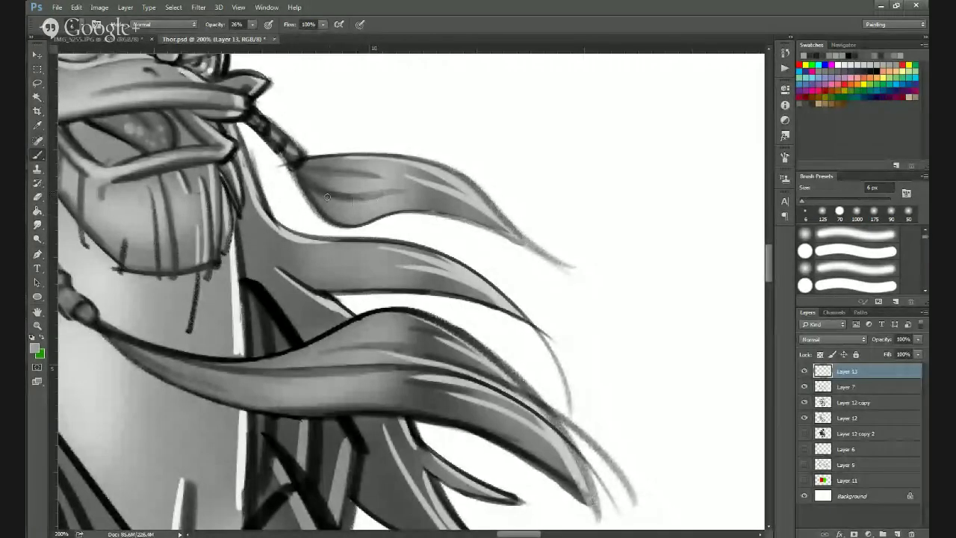
Blend the uppermost lock's new strand lines into its shading with sampled light and dark greys.
{"action": "left_click_drag", "start_coordinate": [328, 197], "coordinate": [371, 197]}
{"action": "left_click_drag", "start_coordinate": [311, 173], "coordinate": [366, 173]}
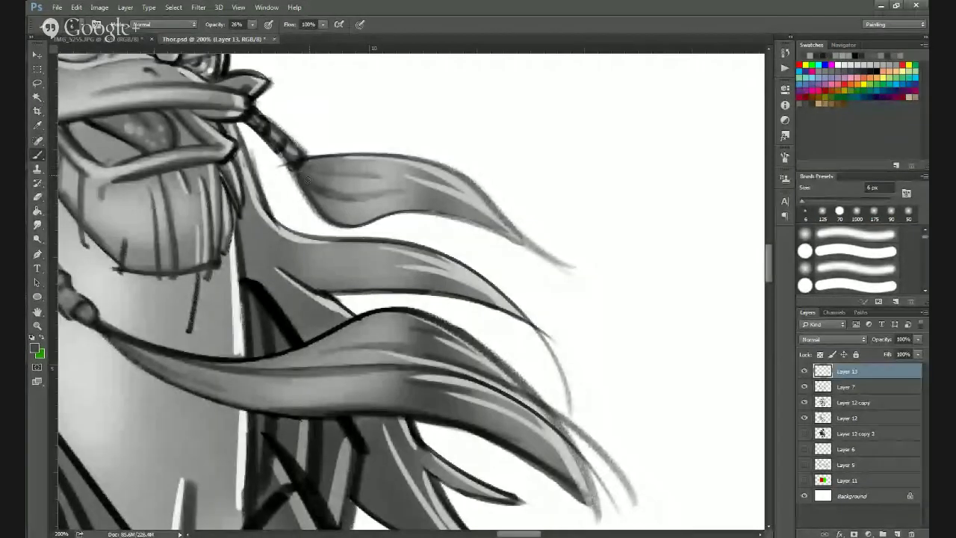
{"action": "mouse_move", "coordinate": [307, 180]}
{"action": "left_mouse_down"}
{"action": "mouse_move", "coordinate": [371, 202]}
{"action": "mouse_move", "coordinate": [332, 196]}
{"action": "mouse_move", "coordinate": [394, 195]}
{"action": "left_mouse_up"}
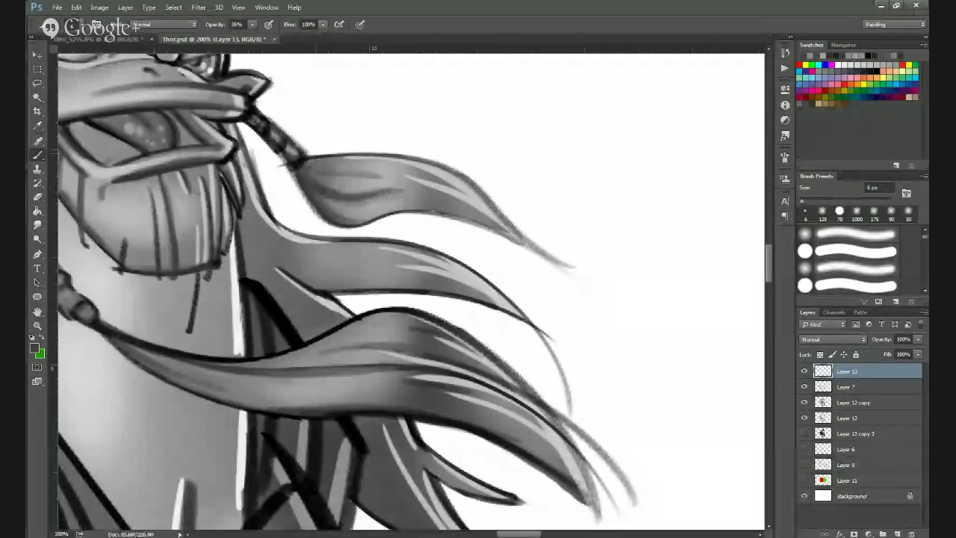
{"action": "left_click", "coordinate": [322, 175], "text": "alt"}
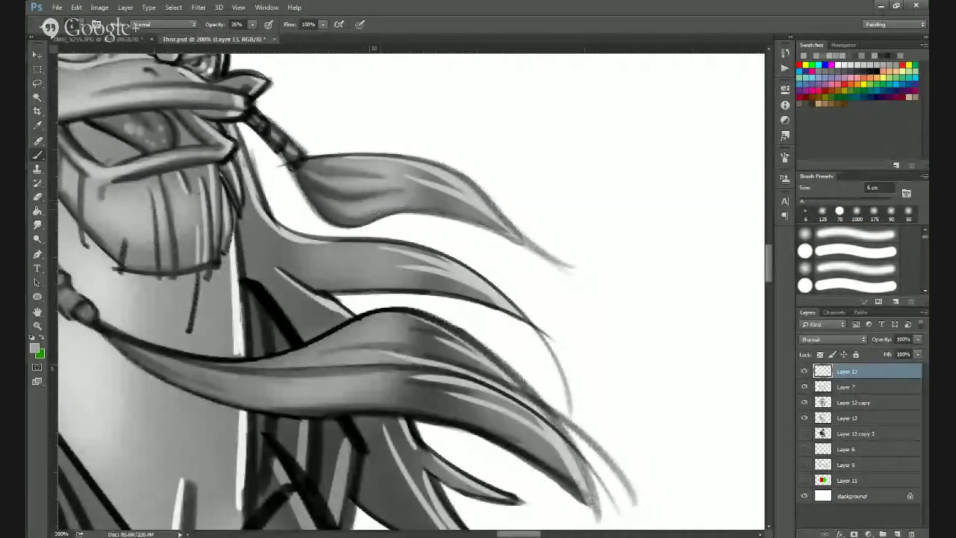
Blend the uppermost flowing lock's lower edge towards its tip with light grey, then resample a grey from the lock.
{"action": "left_click_drag", "start_coordinate": [402, 207], "coordinate": [482, 219]}
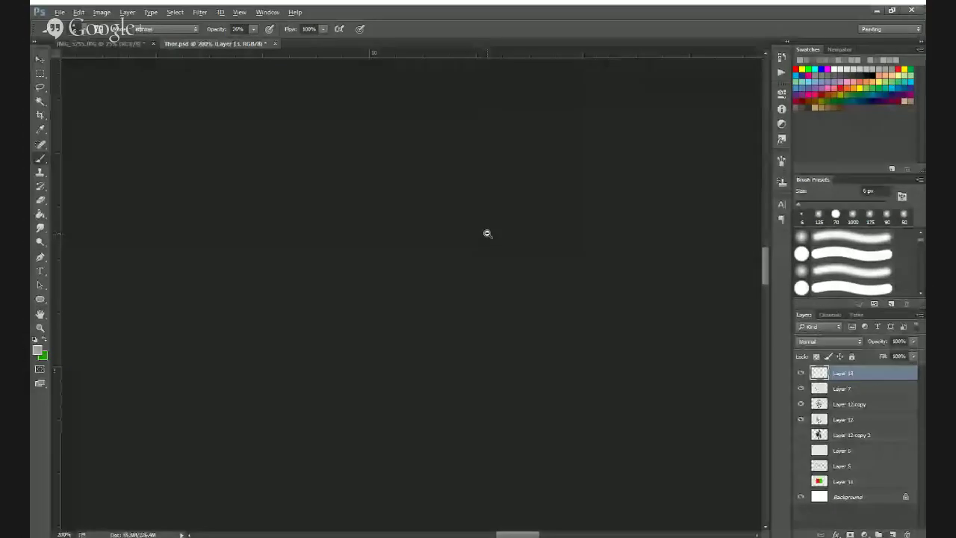
{"action": "left_click", "coordinate": [487, 231], "text": "alt"}
{"action": "left_click", "coordinate": [487, 230], "text": "alt"}
{"action": "left_click", "coordinate": [487, 231], "text": "alt"}
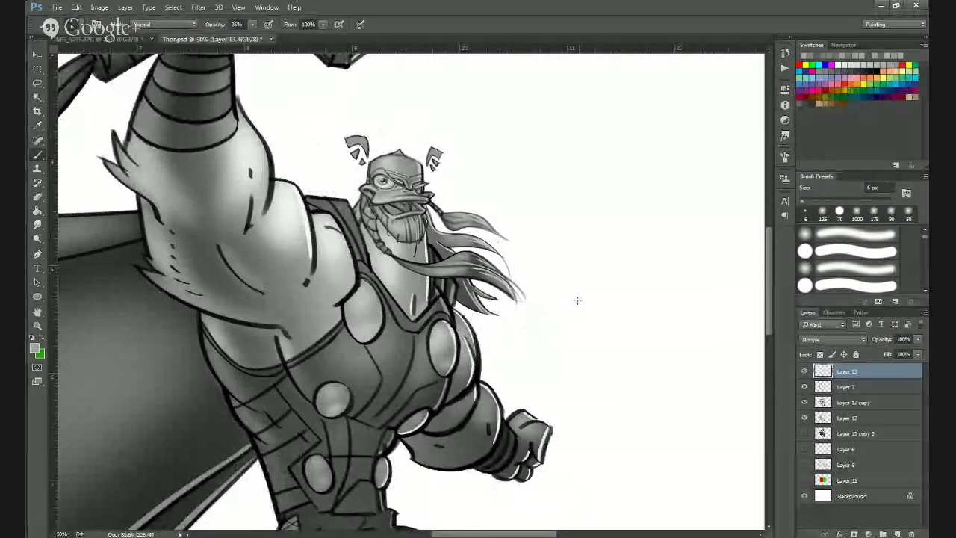
{"action": "key", "text": "ctrl+plus"}
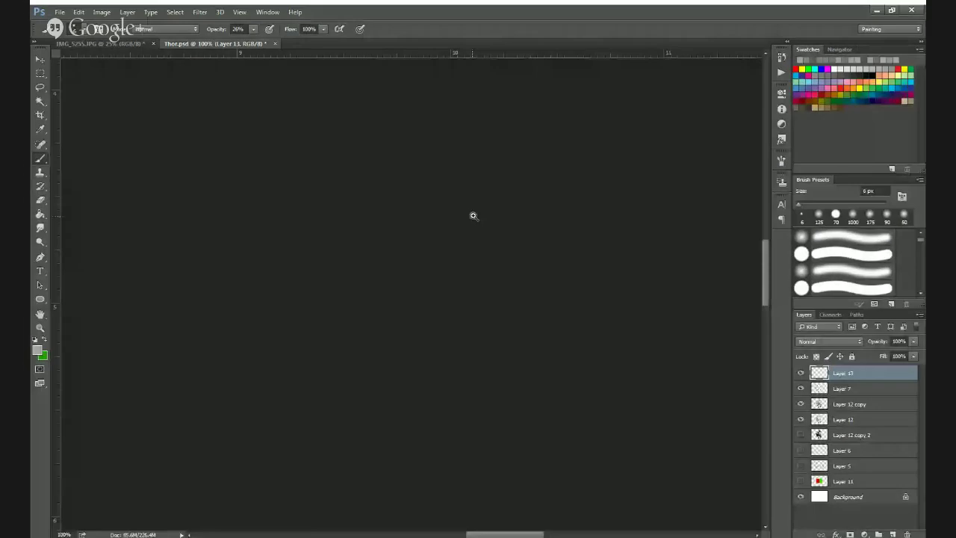
{"action": "left_click", "coordinate": [473, 216], "text": "ctrl"}
{"action": "left_click", "coordinate": [483, 204], "text": "alt"}
{"action": "left_click", "coordinate": [471, 200], "text": "alt"}
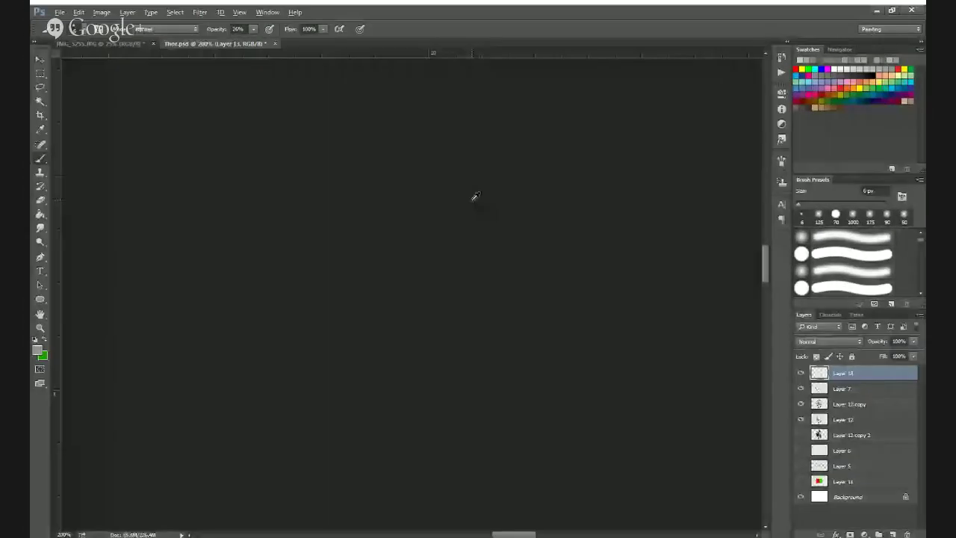
{"action": "left_click", "coordinate": [471, 202], "text": "alt"}
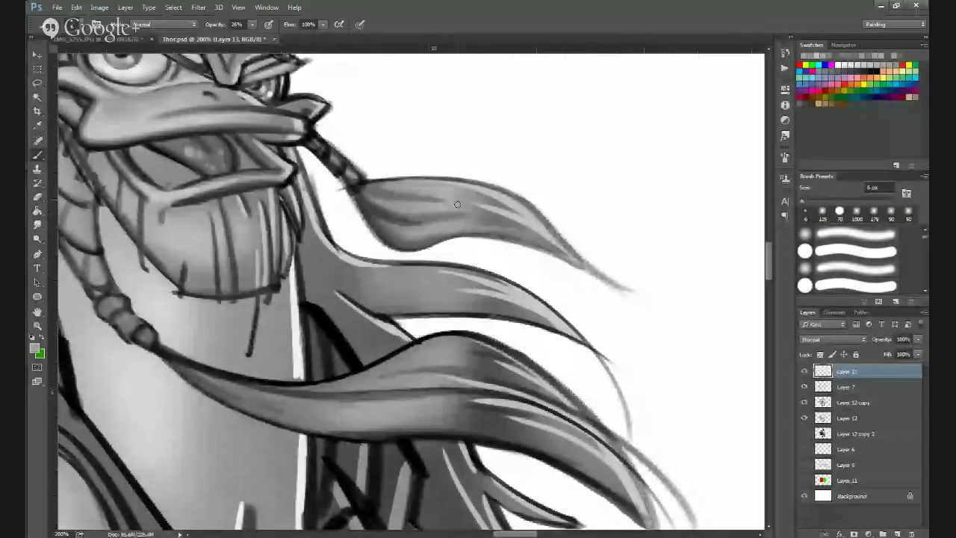
Strengthen the edge of the lowest hair strands beneath the long lock with a dark grey stroke.
{"action": "scroll", "coordinate": [449, 337], "scroll_direction": "down", "scroll_amount": 2}
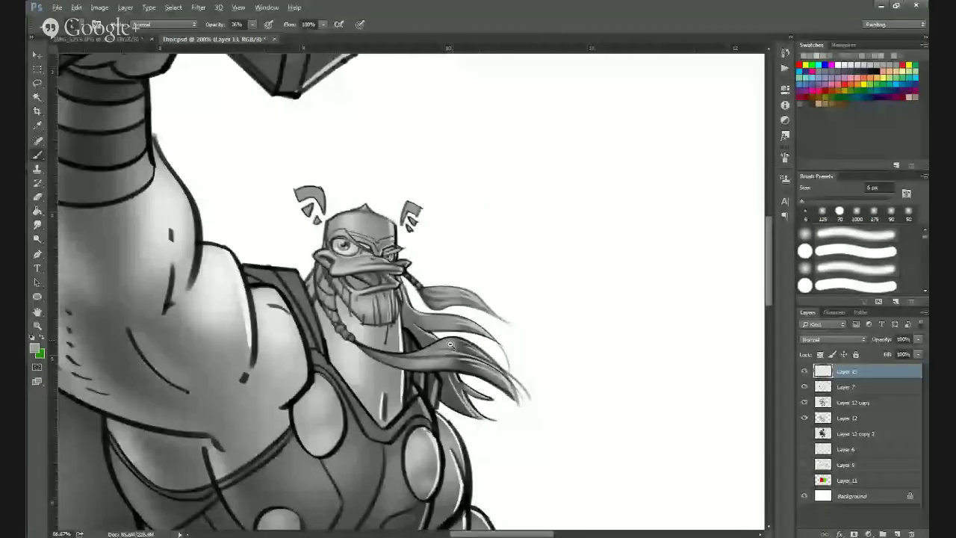
{"action": "left_click_drag", "start_coordinate": [425, 392], "coordinate": [362, 352]}
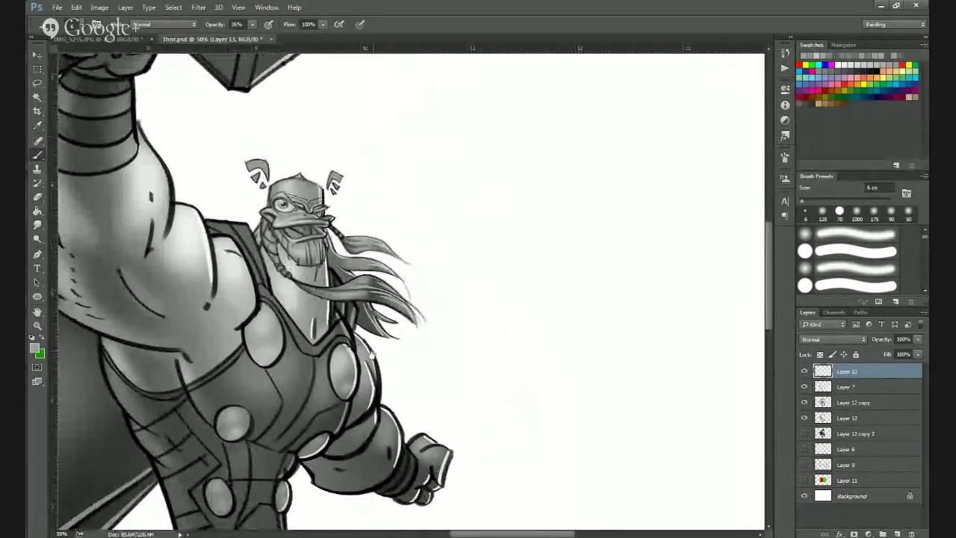
{"action": "scroll", "coordinate": [352, 276], "scroll_direction": "up", "scroll_amount": 2}
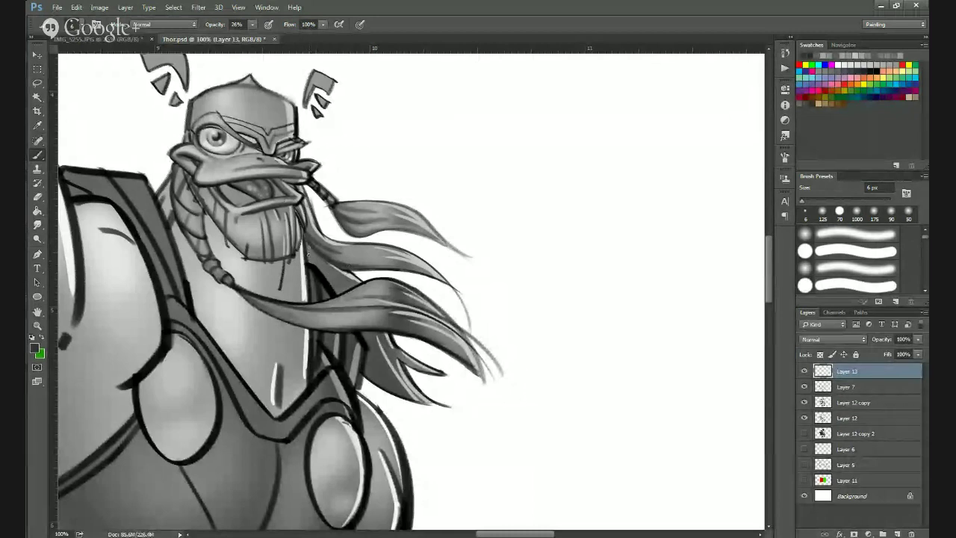
{"action": "left_click_drag", "start_coordinate": [461, 256], "coordinate": [464, 201]}
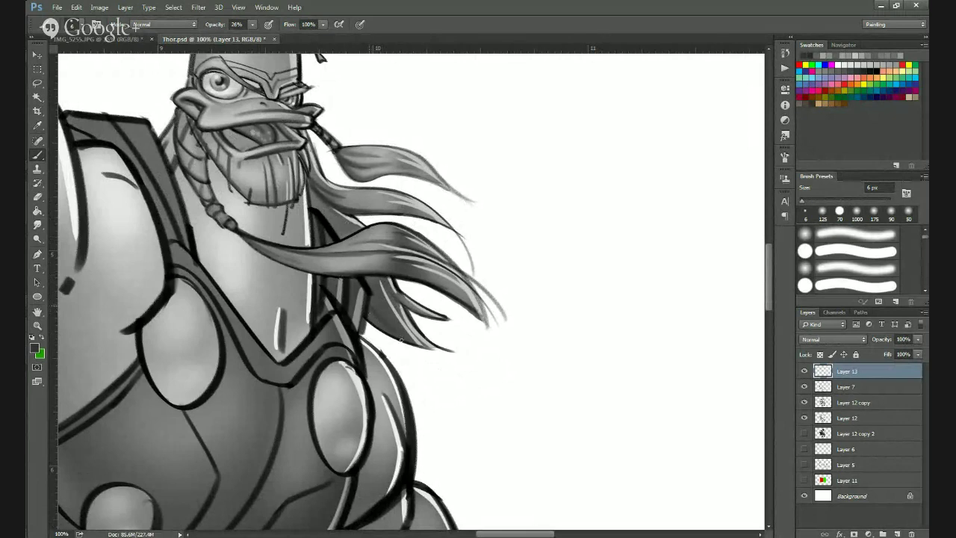
{"action": "left_click_drag", "start_coordinate": [369, 312], "coordinate": [385, 333]}
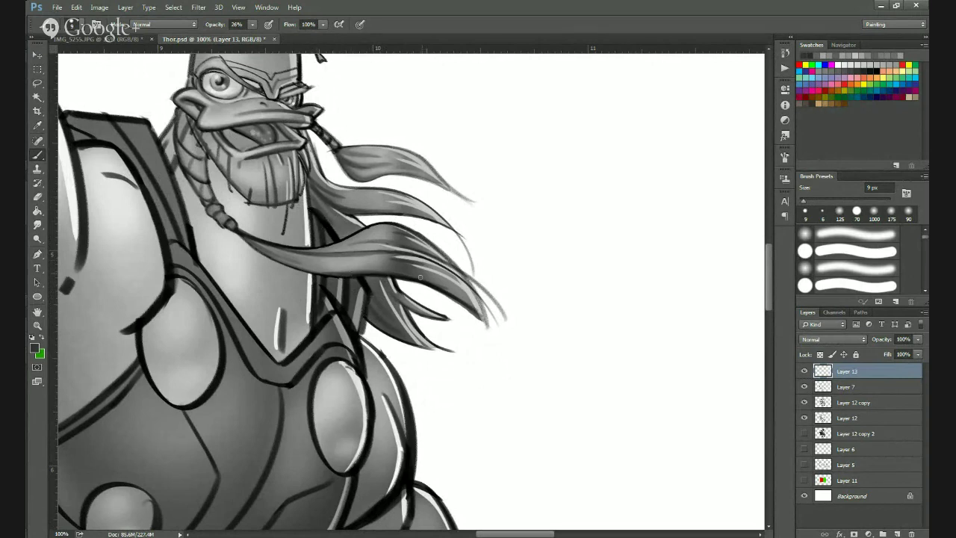
Blend the dark neck line below the beard and the dark mark beside the throat highlight with sampled greys at 9 px.
{"action": "left_click", "coordinate": [367, 301], "text": "alt"}
{"action": "left_click", "coordinate": [368, 303], "text": "alt"}
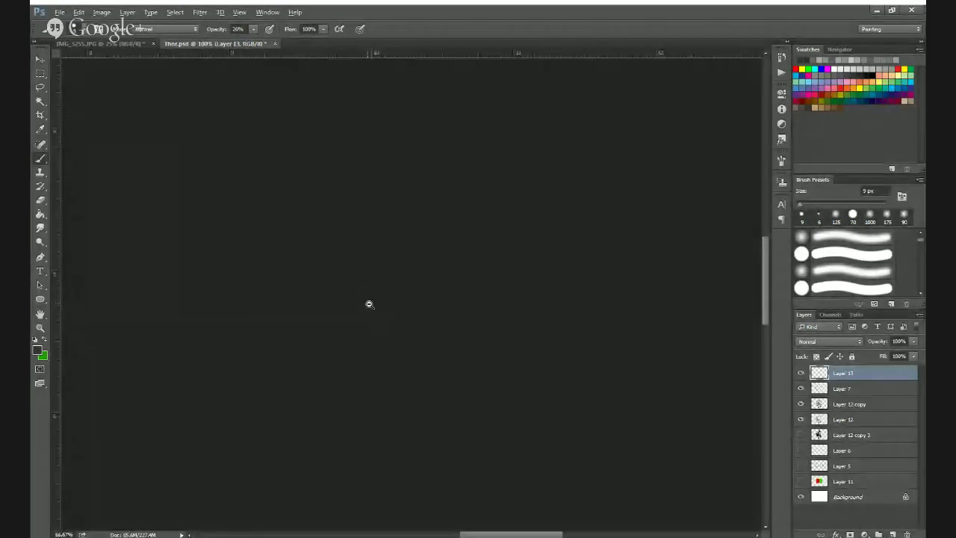
{"action": "left_click", "coordinate": [369, 304], "text": "alt"}
{"action": "left_click_drag", "start_coordinate": [391, 332], "coordinate": [385, 238]}
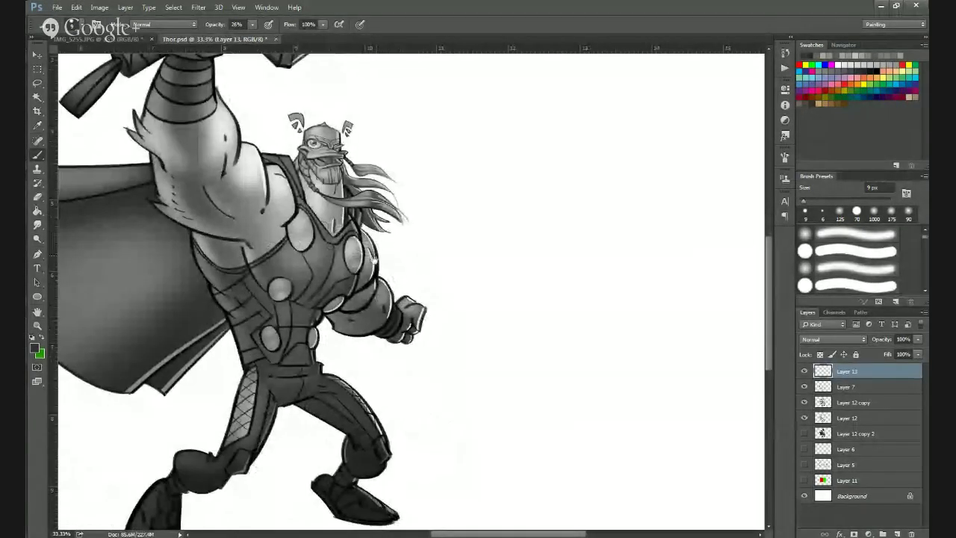
{"action": "left_click", "coordinate": [362, 285], "text": "ctrl"}
{"action": "left_click", "coordinate": [363, 285], "text": "ctrl"}
{"action": "left_click_drag", "start_coordinate": [363, 285], "coordinate": [423, 408]}
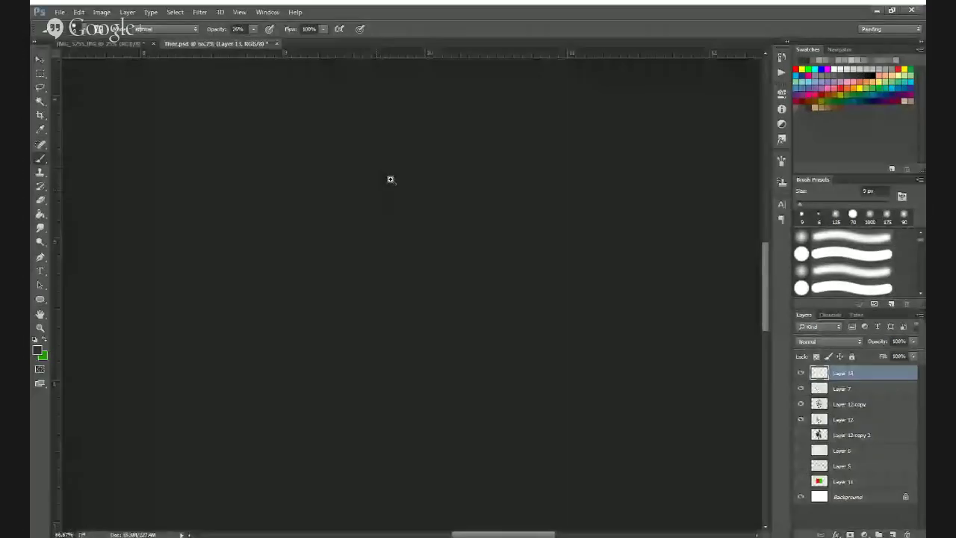
{"action": "left_click", "coordinate": [390, 179], "text": "ctrl"}
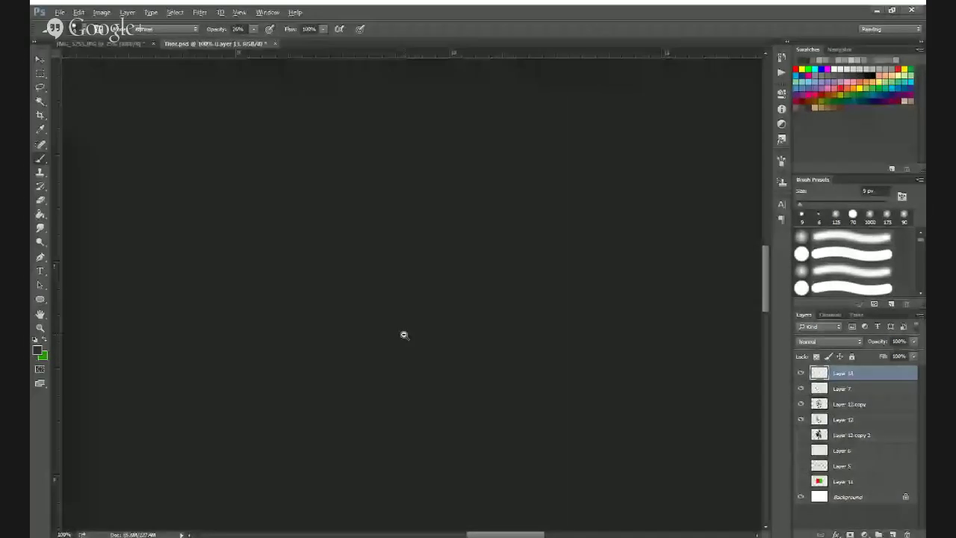
{"action": "left_click", "coordinate": [404, 336], "text": "alt"}
{"action": "left_click_drag", "start_coordinate": [404, 366], "coordinate": [403, 217]}
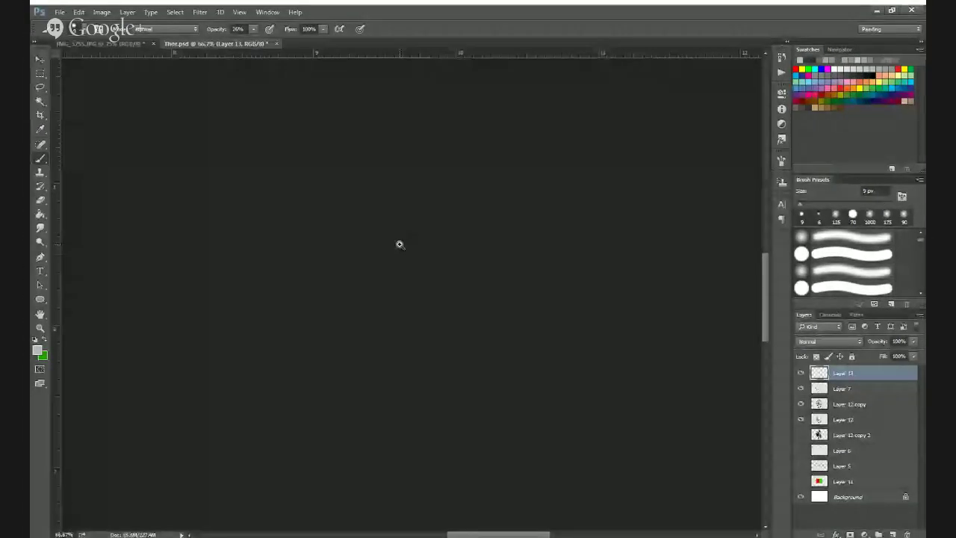
{"action": "scroll", "coordinate": [399, 248], "scroll_direction": "up", "scroll_amount": 1}
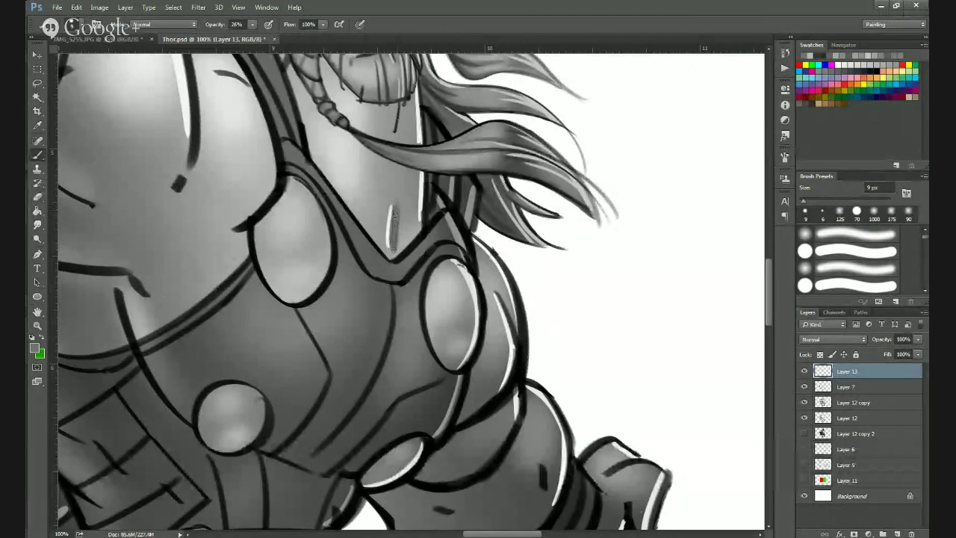
{"action": "left_click", "coordinate": [399, 230], "text": "alt"}
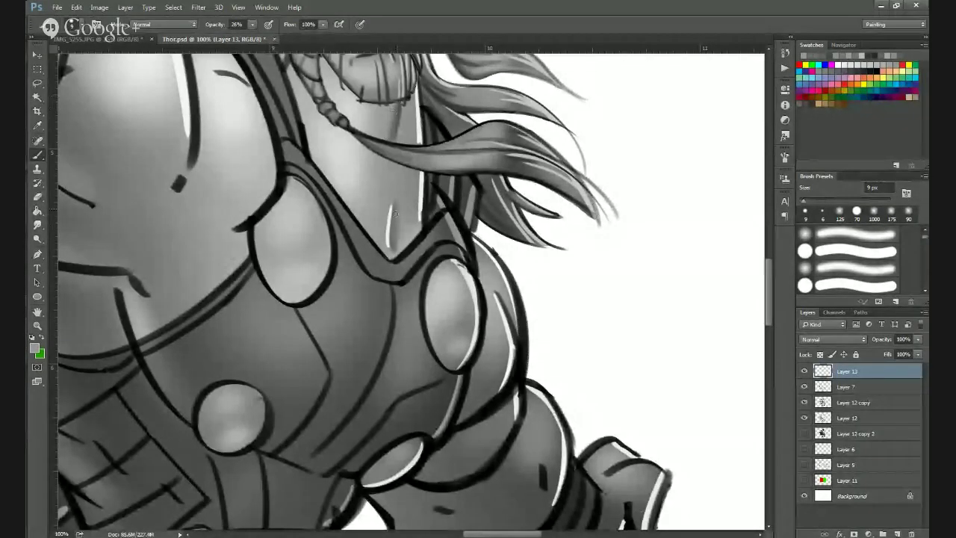
{"action": "left_click", "coordinate": [392, 210], "text": "alt"}
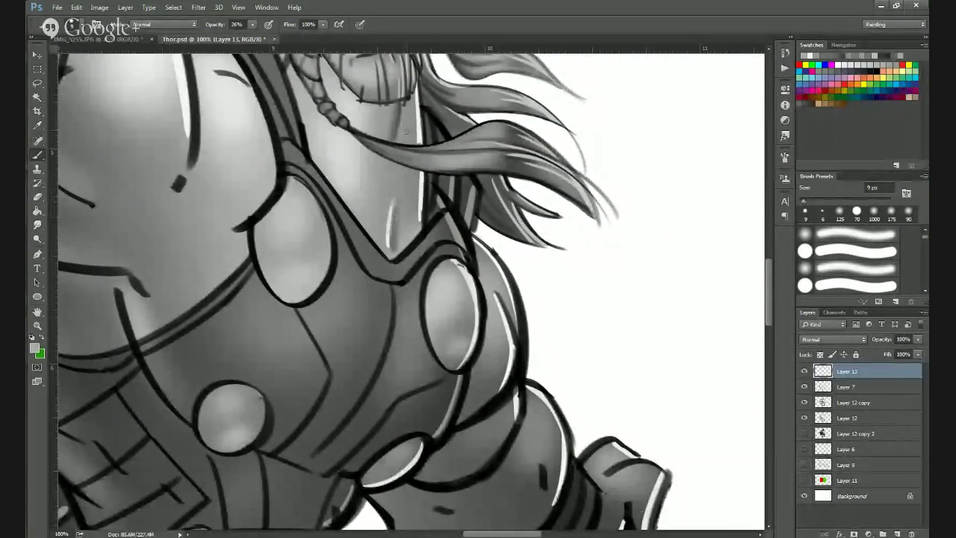
{"action": "left_click_drag", "start_coordinate": [394, 109], "coordinate": [390, 134]}
Soften the throat highlight above the collar's V with sampled light grey.
{"action": "scroll", "coordinate": [408, 313], "scroll_direction": "down", "scroll_amount": 2}
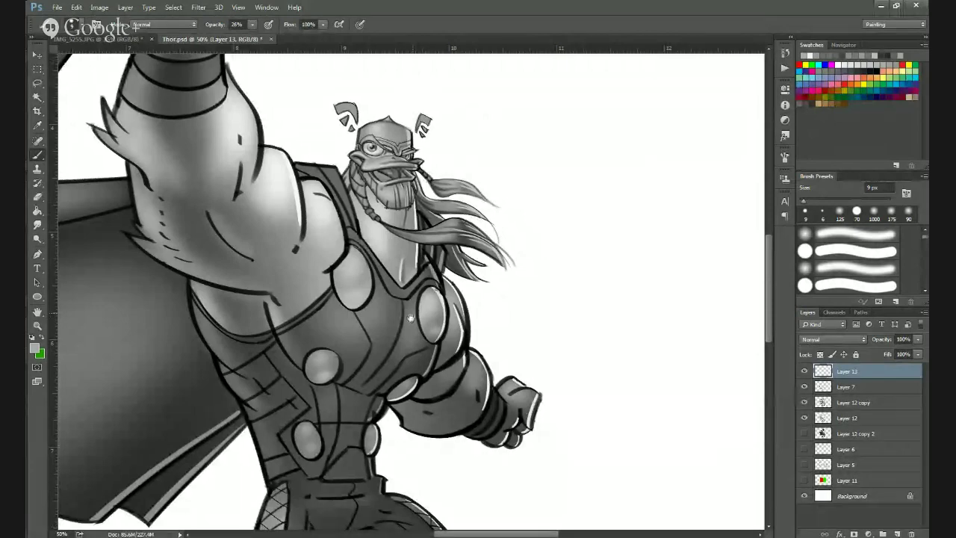
{"action": "scroll", "coordinate": [411, 318], "scroll_direction": "up", "scroll_amount": 2}
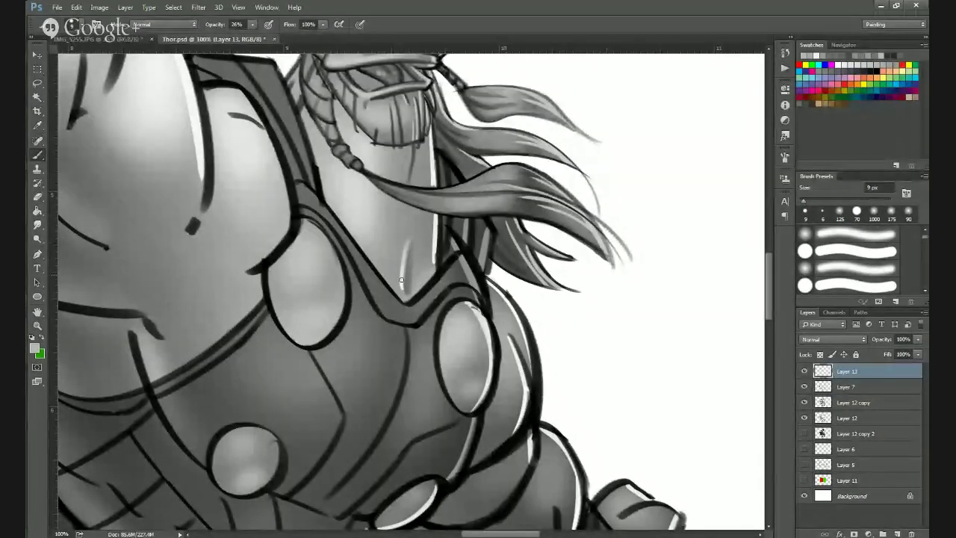
{"action": "left_click_drag", "start_coordinate": [438, 252], "coordinate": [416, 226]}
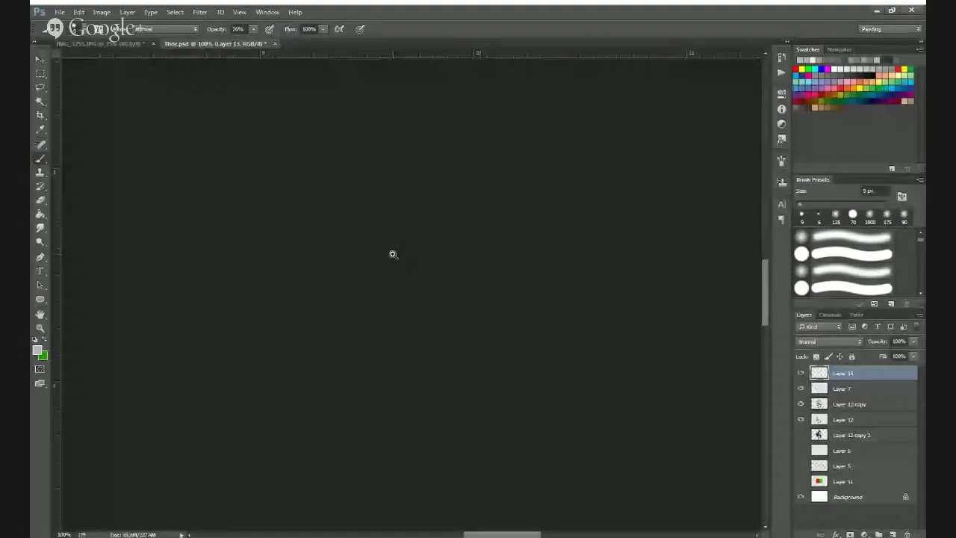
{"action": "left_click", "coordinate": [394, 255], "text": "ctrl"}
{"action": "left_click", "coordinate": [396, 261], "text": "alt"}
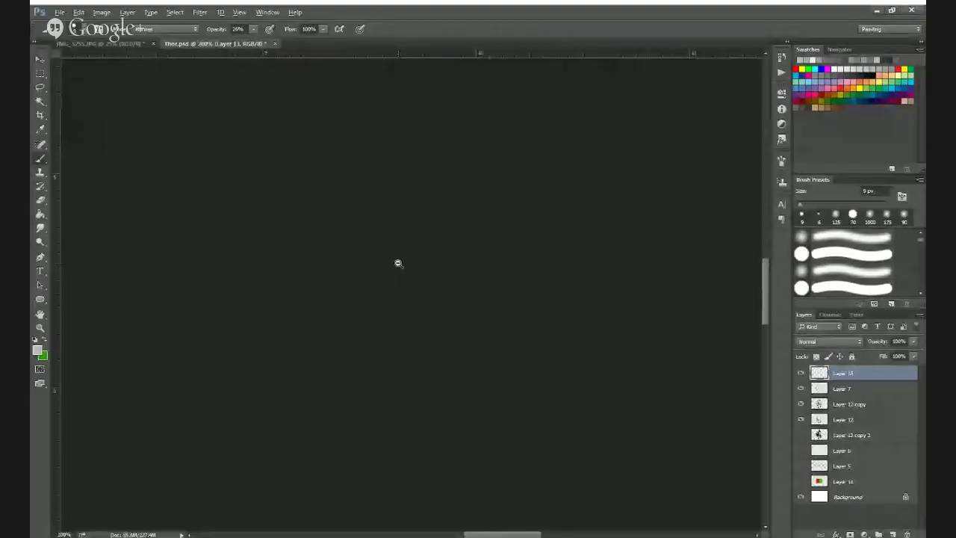
{"action": "left_click", "coordinate": [396, 261], "text": "alt"}
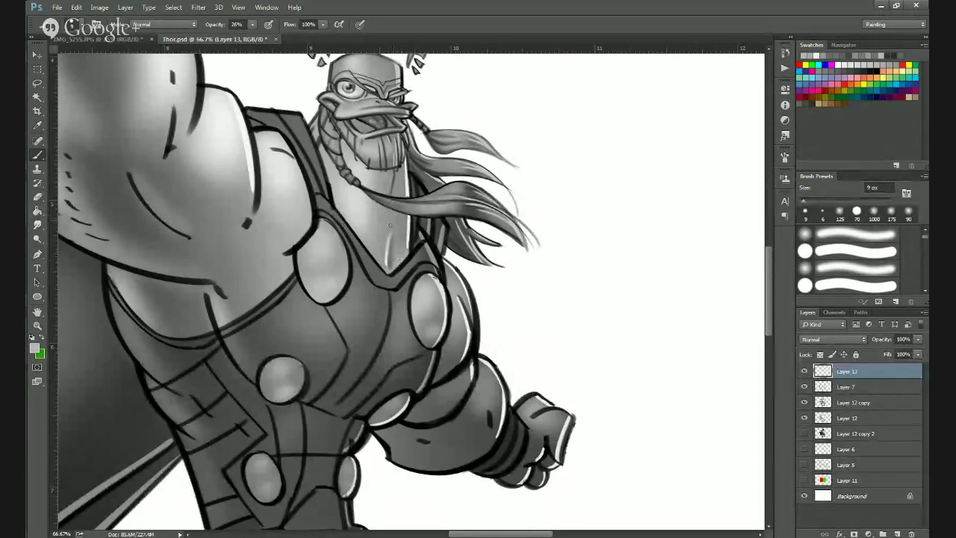
Paint a near-white rim highlight down the outer inside edge of the oval chest disc below the flowing hair.
{"action": "scroll", "coordinate": [383, 314], "scroll_direction": "down", "scroll_amount": 1}
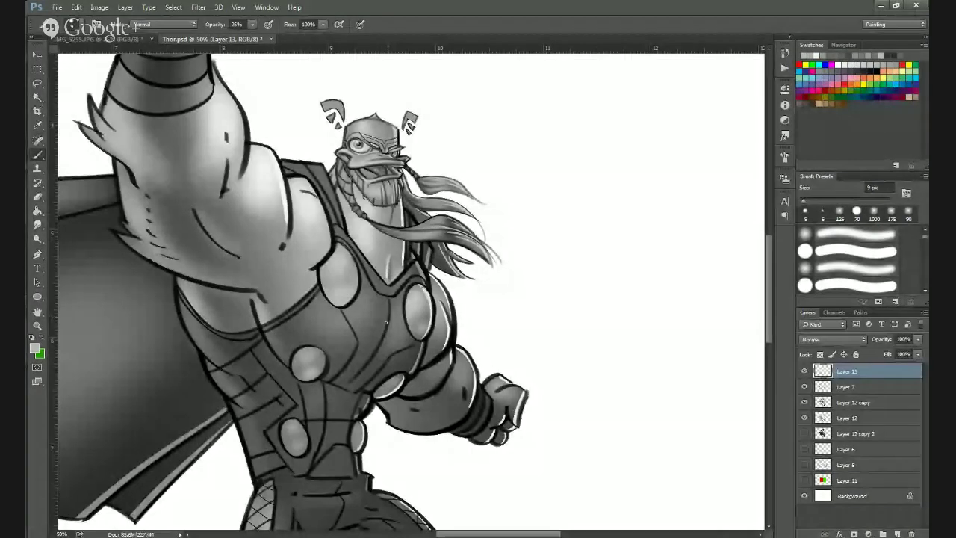
{"action": "scroll", "coordinate": [386, 323], "scroll_direction": "up", "scroll_amount": 2}
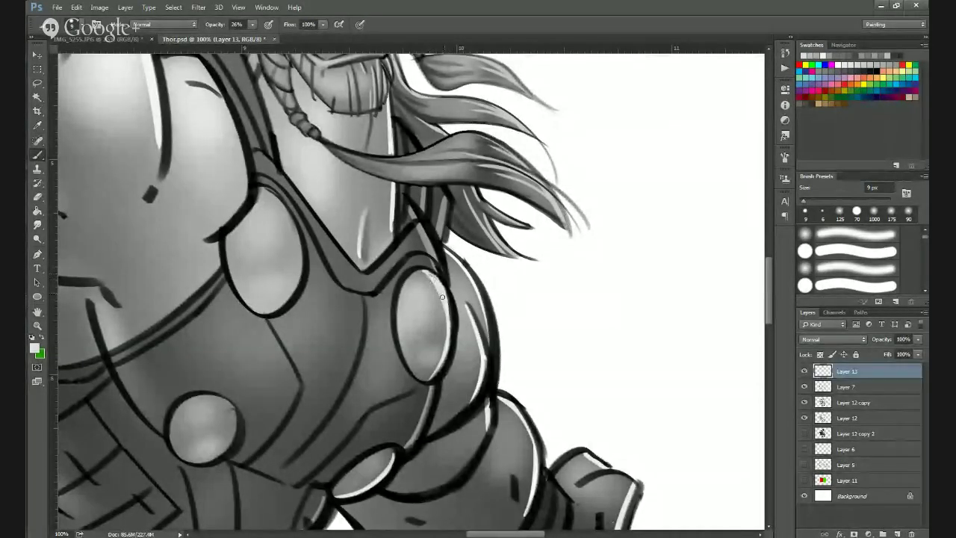
{"action": "mouse_move", "coordinate": [442, 296]}
{"action": "left_mouse_down"}
{"action": "mouse_move", "coordinate": [451, 332]}
{"action": "mouse_move", "coordinate": [438, 317]}
{"action": "mouse_move", "coordinate": [453, 348]}
{"action": "mouse_move", "coordinate": [435, 381]}
{"action": "left_mouse_up"}
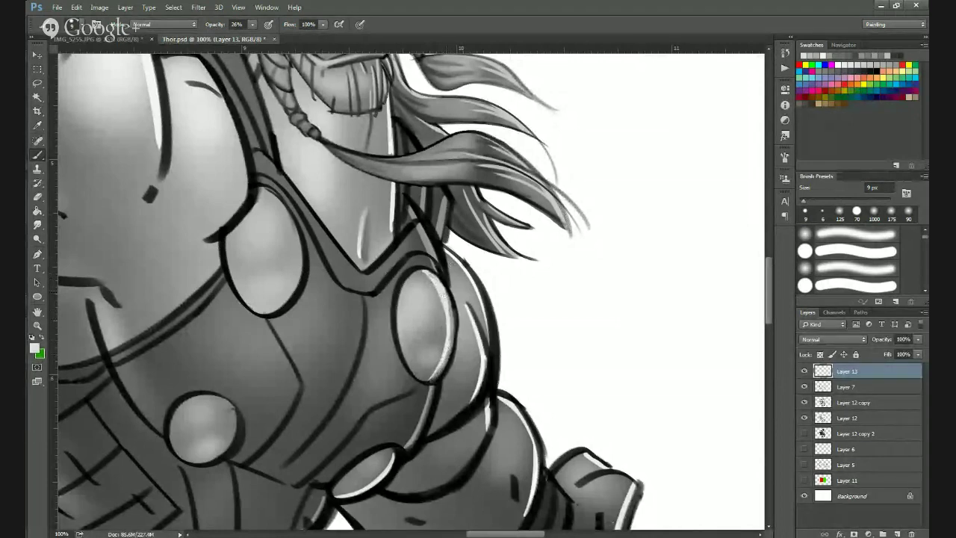
{"action": "mouse_move", "coordinate": [434, 273]}
{"action": "left_mouse_down"}
{"action": "mouse_move", "coordinate": [451, 333]}
{"action": "mouse_move", "coordinate": [445, 365]}
{"action": "left_mouse_up"}
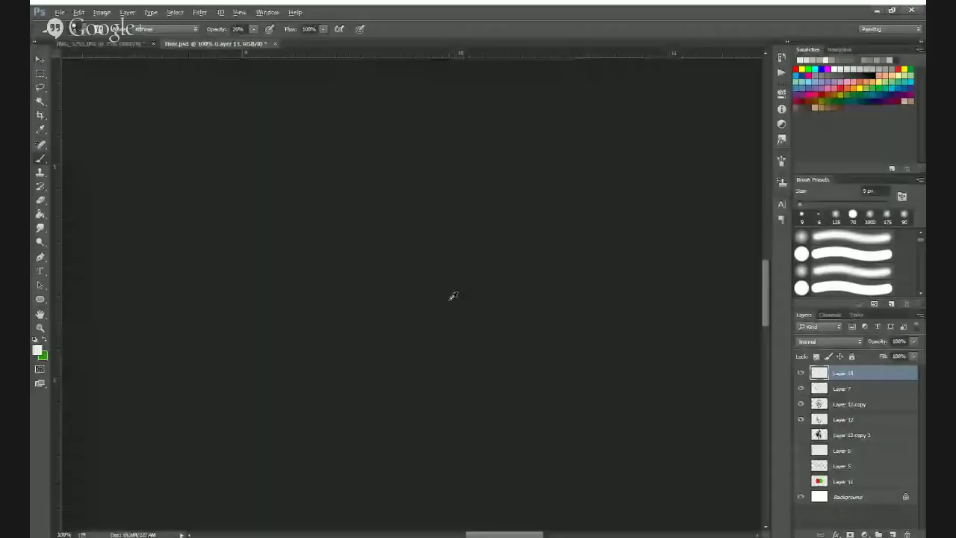
Redefine the oval disc's outer outline in sampled black and clean up its rim highlight with sampled near-white.
{"action": "left_click", "coordinate": [453, 298], "text": "alt"}
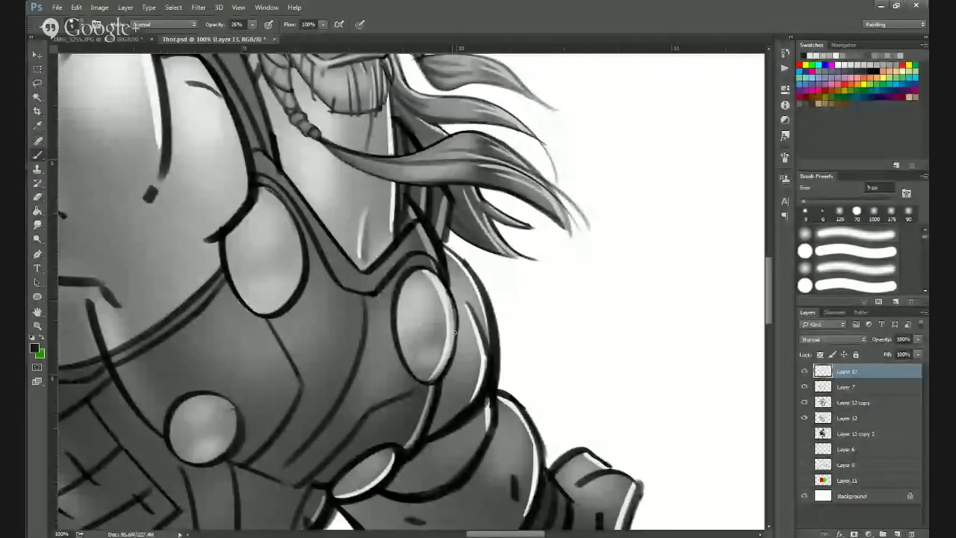
{"action": "mouse_move", "coordinate": [453, 304]}
{"action": "left_mouse_down"}
{"action": "mouse_move", "coordinate": [445, 350]}
{"action": "mouse_move", "coordinate": [457, 335]}
{"action": "mouse_move", "coordinate": [455, 351]}
{"action": "left_mouse_up"}
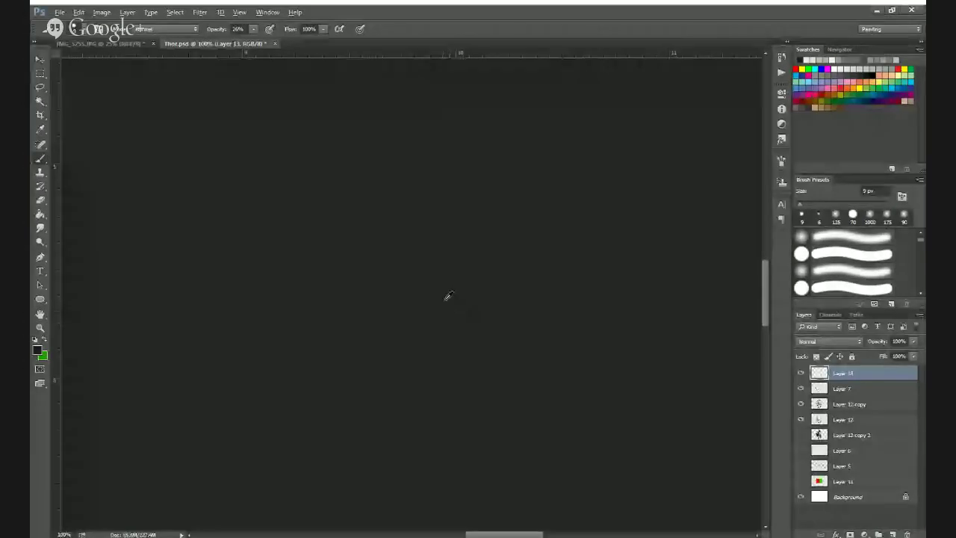
{"action": "left_click", "coordinate": [446, 300], "text": "alt"}
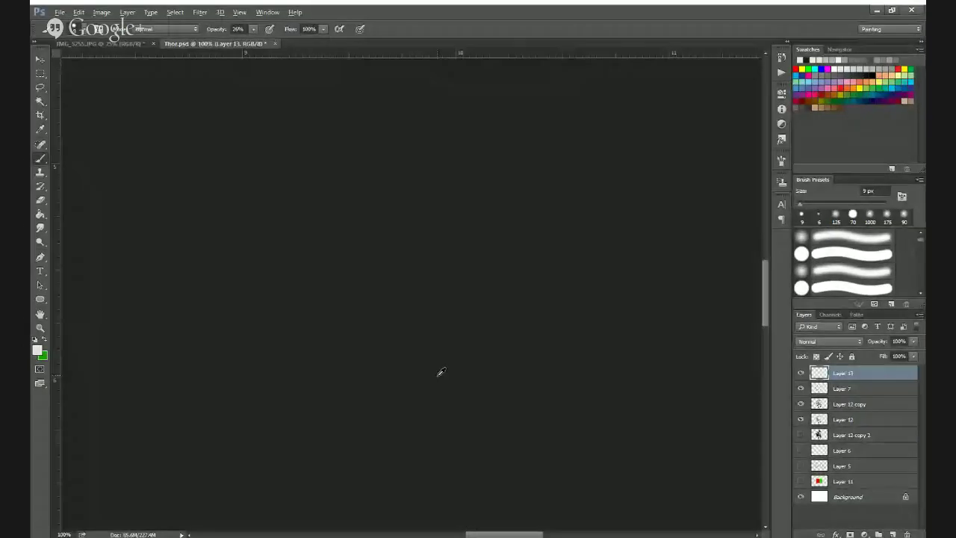
{"action": "left_click", "coordinate": [437, 369], "text": "alt"}
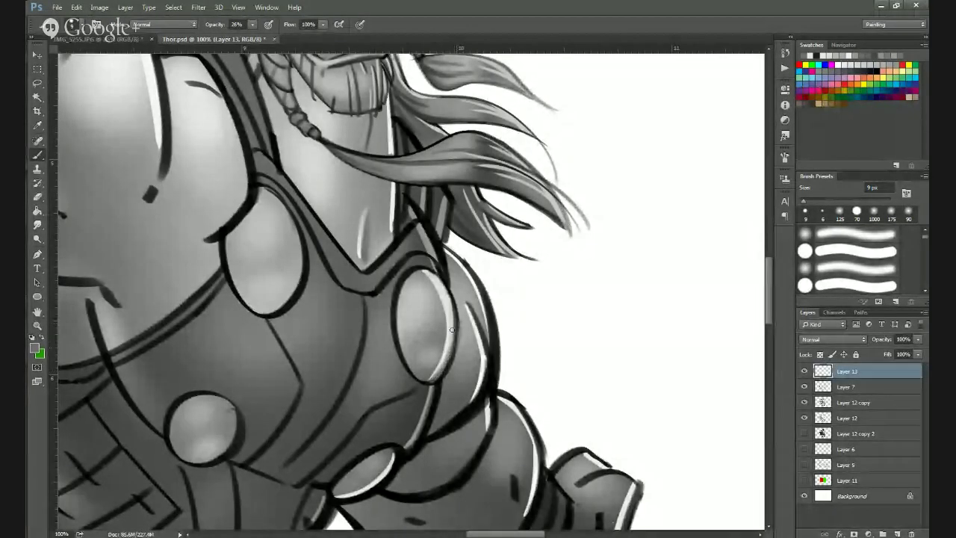
{"action": "left_click", "coordinate": [450, 329], "text": "alt"}
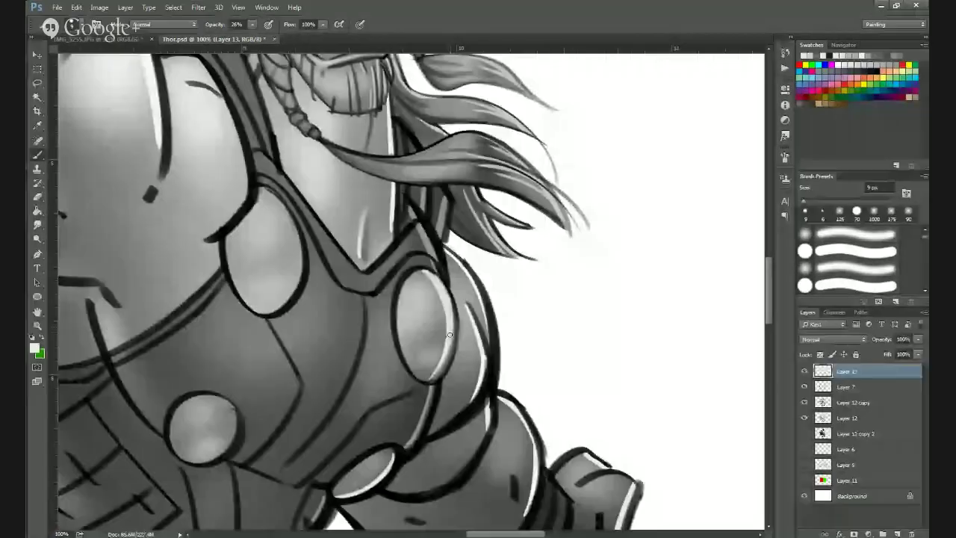
{"action": "left_click_drag", "start_coordinate": [449, 340], "coordinate": [431, 379]}
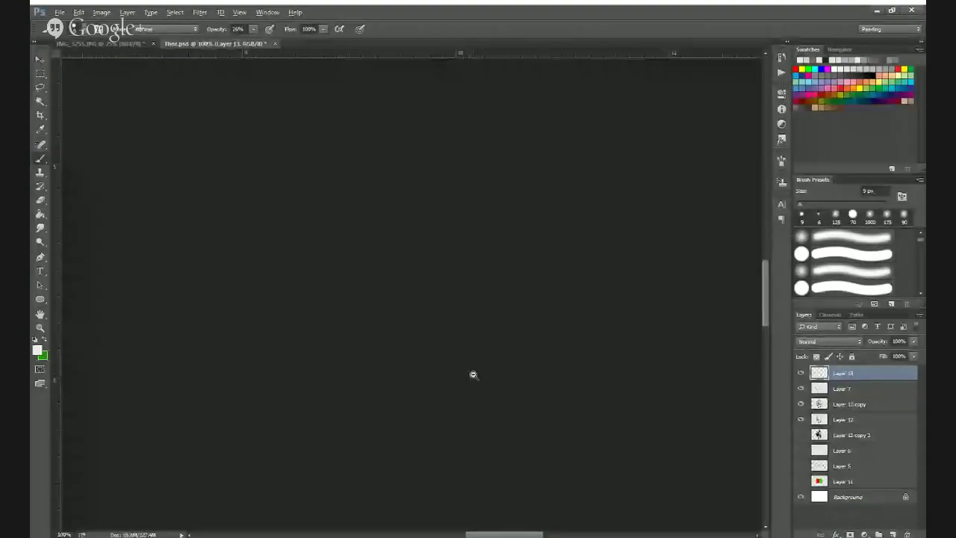
Refine the collar's V and the adjoining edge of the large oval chest disc with sampled greys at 9 px.
{"action": "left_click", "coordinate": [474, 372], "text": "alt"}
{"action": "left_click", "coordinate": [474, 372], "text": "alt"}
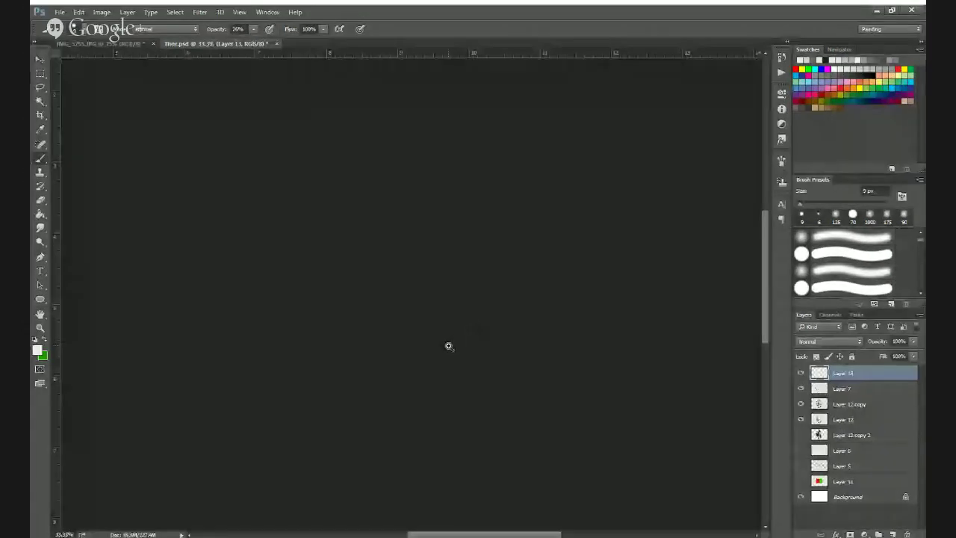
{"action": "left_click", "coordinate": [449, 347], "text": "ctrl"}
{"action": "left_click", "coordinate": [448, 348], "text": "ctrl"}
{"action": "left_click", "coordinate": [460, 322], "text": "alt"}
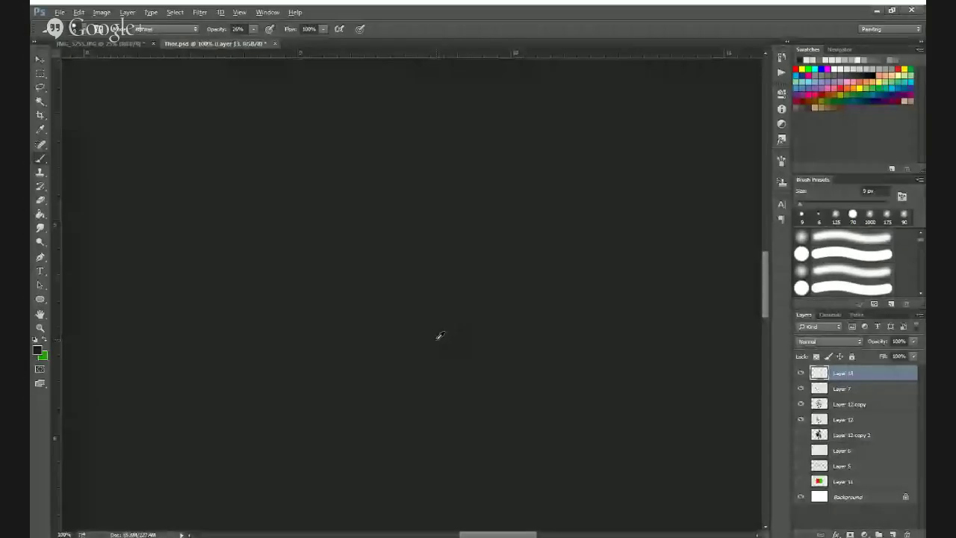
{"action": "left_click", "coordinate": [440, 337], "text": "alt"}
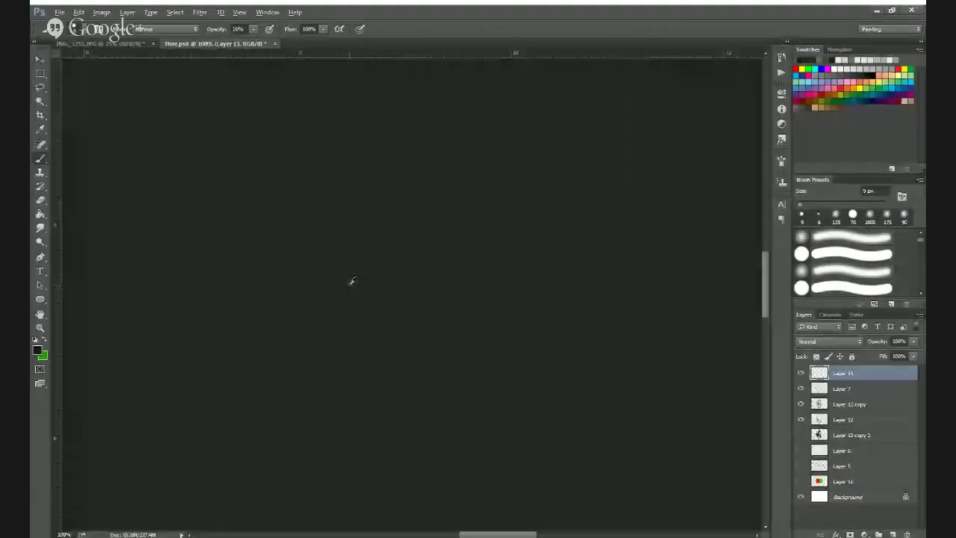
{"action": "left_click", "coordinate": [324, 262], "text": "alt"}
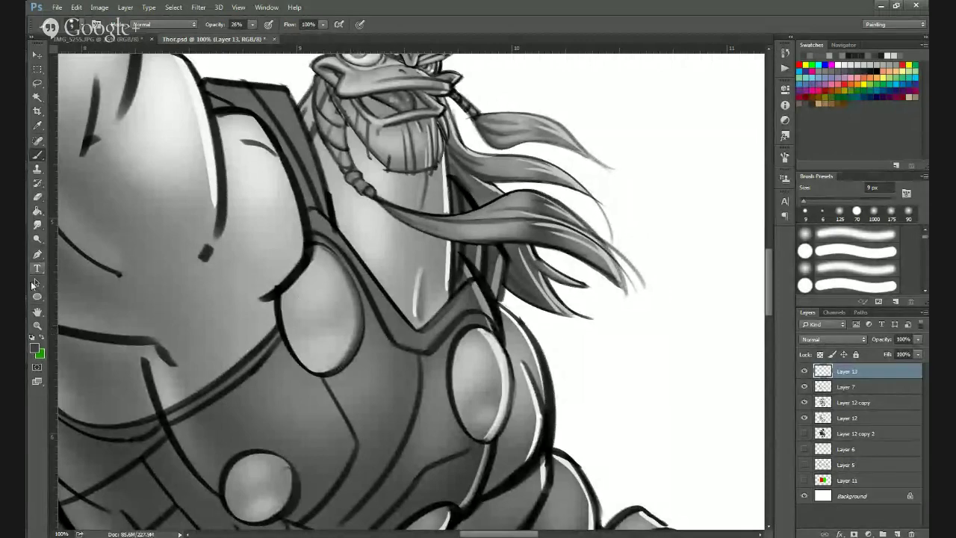
Soften the collar-side inner edge of the large oval disc beside the near shoulder with light grey at 20 px.
{"action": "left_click", "coordinate": [37, 312]}
{"action": "left_click_drag", "start_coordinate": [141, 403], "coordinate": [307, 255]}
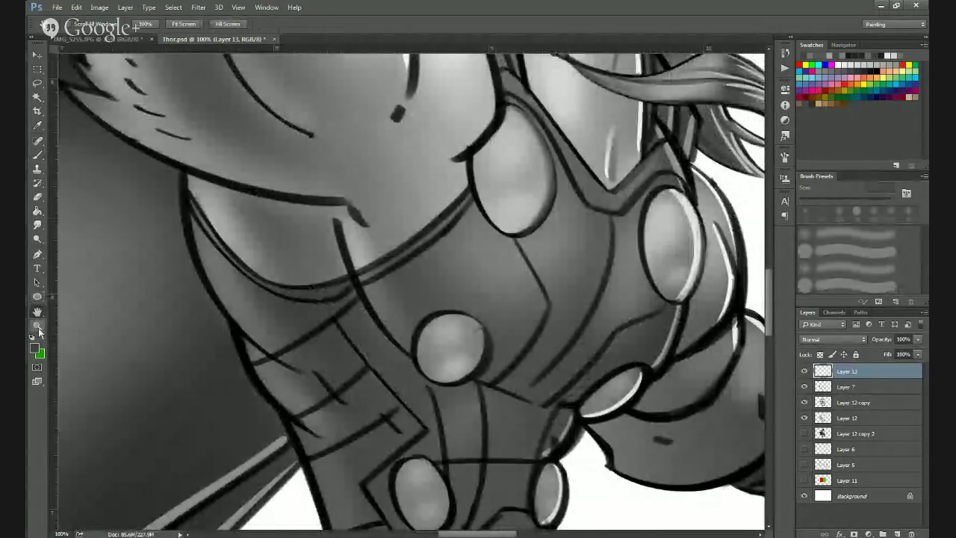
{"action": "left_click_drag", "start_coordinate": [38, 312], "coordinate": [537, 313]}
{"action": "left_click", "coordinate": [82, 321]}
{"action": "left_click_drag", "start_coordinate": [334, 324], "coordinate": [433, 209]}
{"action": "left_click", "coordinate": [39, 155]}
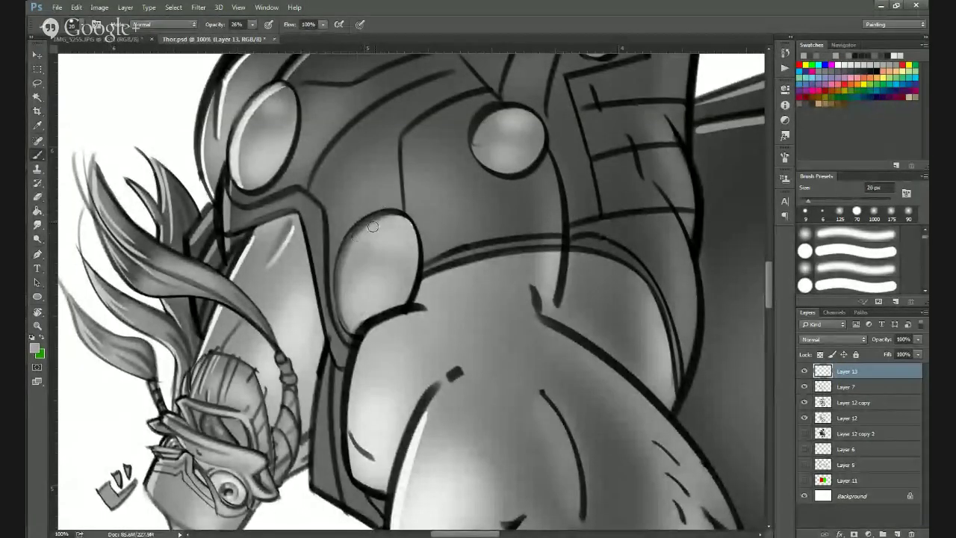
{"action": "mouse_move", "coordinate": [373, 226]}
{"action": "left_mouse_down"}
{"action": "mouse_move", "coordinate": [341, 263]}
{"action": "mouse_move", "coordinate": [350, 247]}
{"action": "mouse_move", "coordinate": [343, 314]}
{"action": "left_mouse_up"}
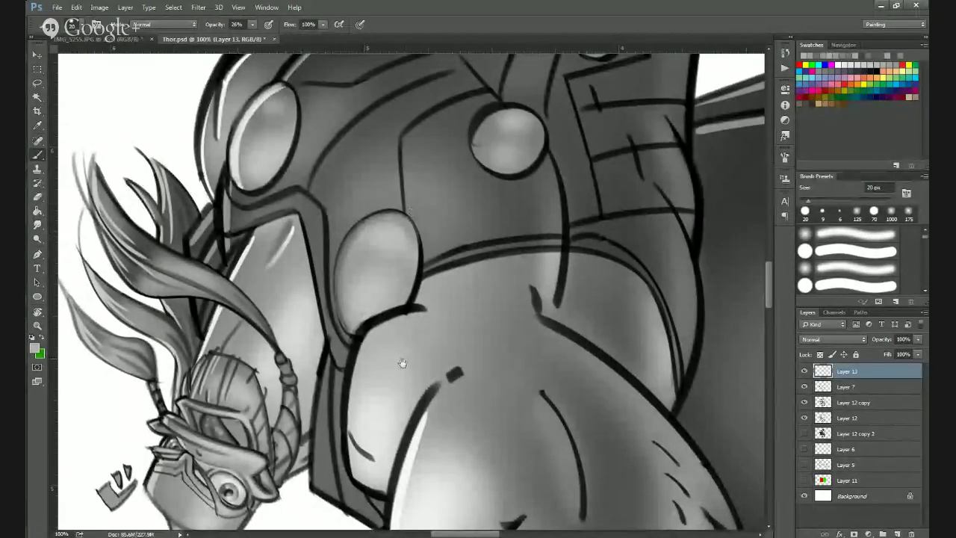
Brighten the highlight inside the large oval disc beside the near shoulder with sampled near-white.
{"action": "key", "text": "ctrl+minus"}
{"action": "key", "text": "ctrl+minus"}
{"action": "mouse_move", "coordinate": [408, 279]}
{"action": "left_mouse_down"}
{"action": "mouse_move", "coordinate": [334, 269]}
{"action": "mouse_move", "coordinate": [331, 206]}
{"action": "left_mouse_up"}
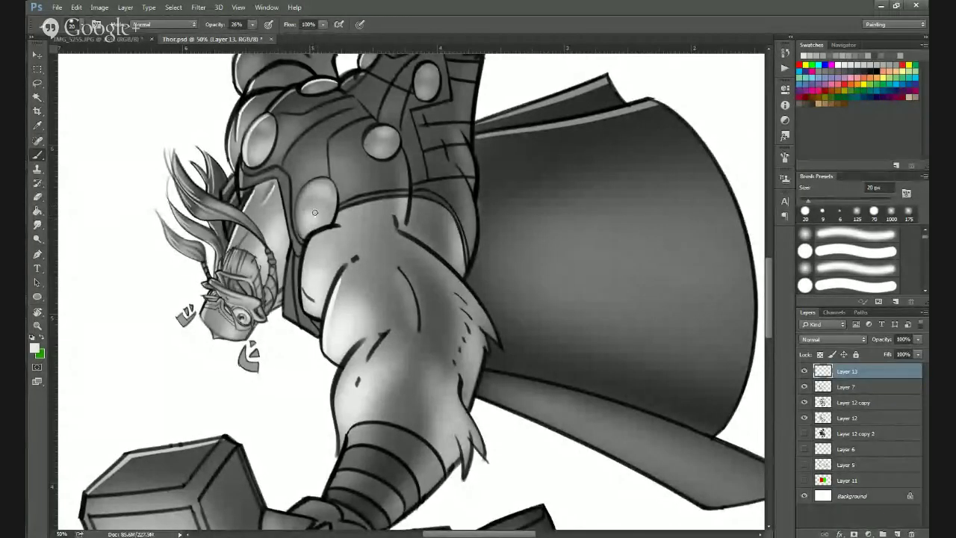
{"action": "key", "text": "ctrl+minus"}
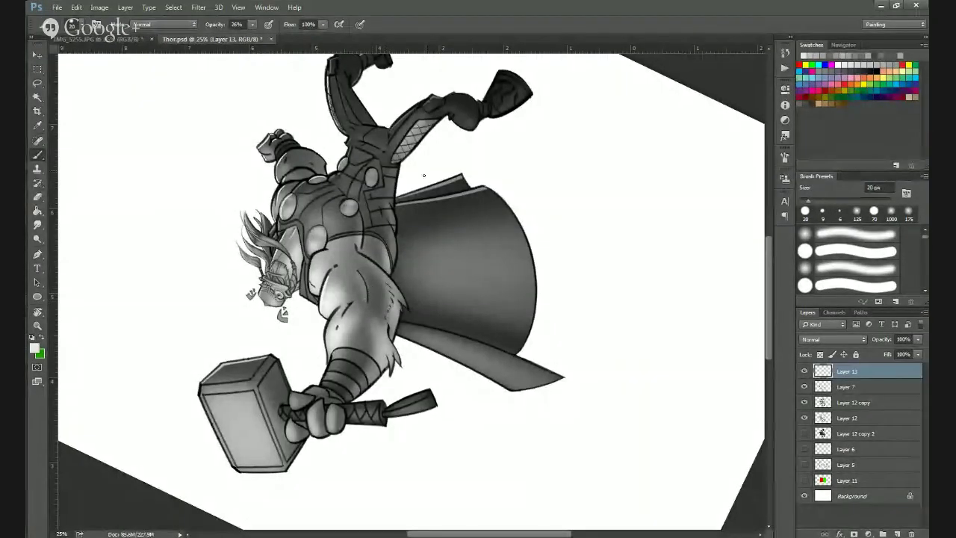
{"action": "left_click", "coordinate": [316, 258], "text": "ctrl"}
{"action": "left_click", "coordinate": [316, 258], "text": "ctrl"}
{"action": "left_click", "coordinate": [316, 259], "text": "ctrl"}
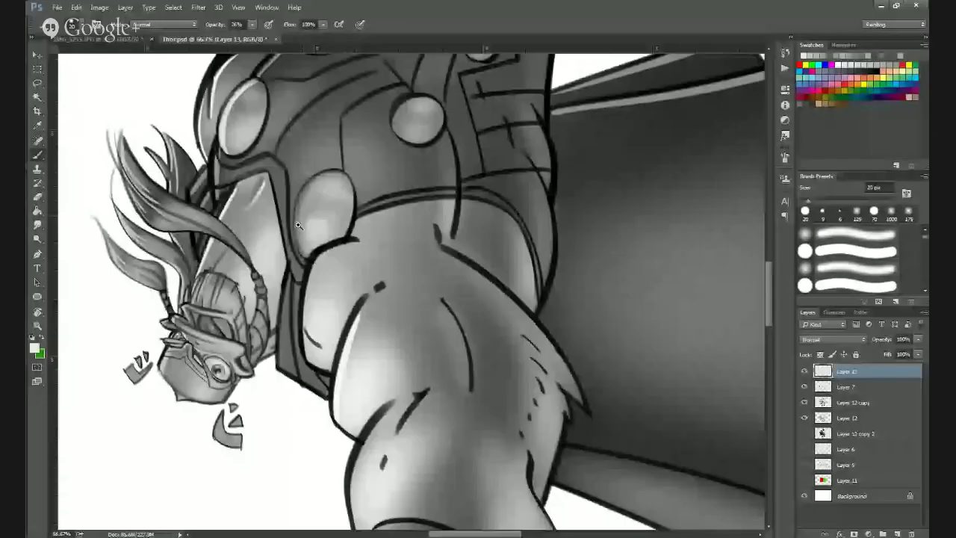
Blend the long curved line across the chest armour between the two oval discs with sampled greys at 20 px.
{"action": "scroll", "coordinate": [307, 228], "scroll_direction": "up", "scroll_amount": 1}
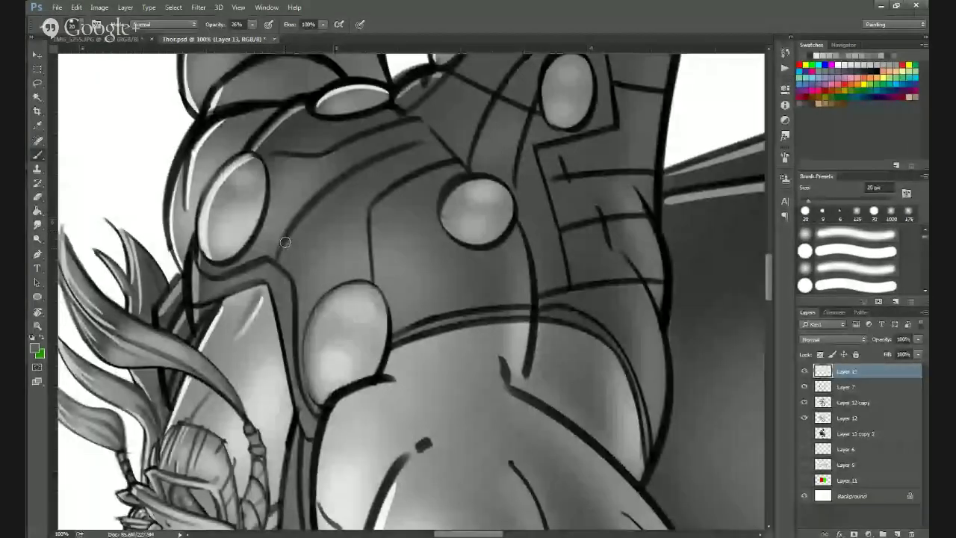
{"action": "mouse_move", "coordinate": [280, 245]}
{"action": "left_mouse_down"}
{"action": "mouse_move", "coordinate": [361, 171]}
{"action": "mouse_move", "coordinate": [300, 224]}
{"action": "mouse_move", "coordinate": [409, 150]}
{"action": "mouse_move", "coordinate": [340, 186]}
{"action": "left_mouse_up"}
{"action": "left_click", "coordinate": [372, 162], "text": "alt"}
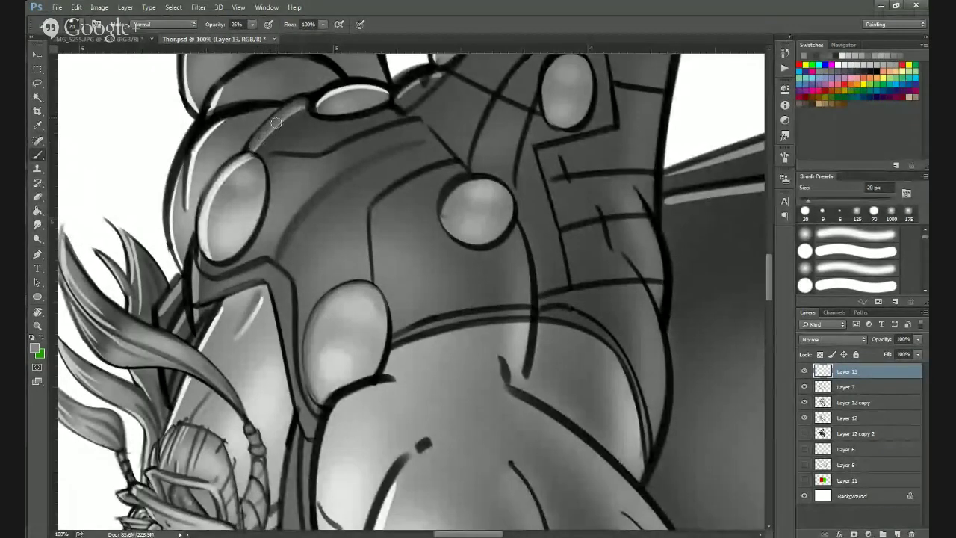
Lighten the collar strap beside the far oval disc and paint a sampled near-white rim along the disc's outer edge.
{"action": "mouse_move", "coordinate": [198, 266]}
{"action": "left_mouse_down"}
{"action": "mouse_move", "coordinate": [193, 321]}
{"action": "mouse_move", "coordinate": [193, 267]}
{"action": "left_mouse_up"}
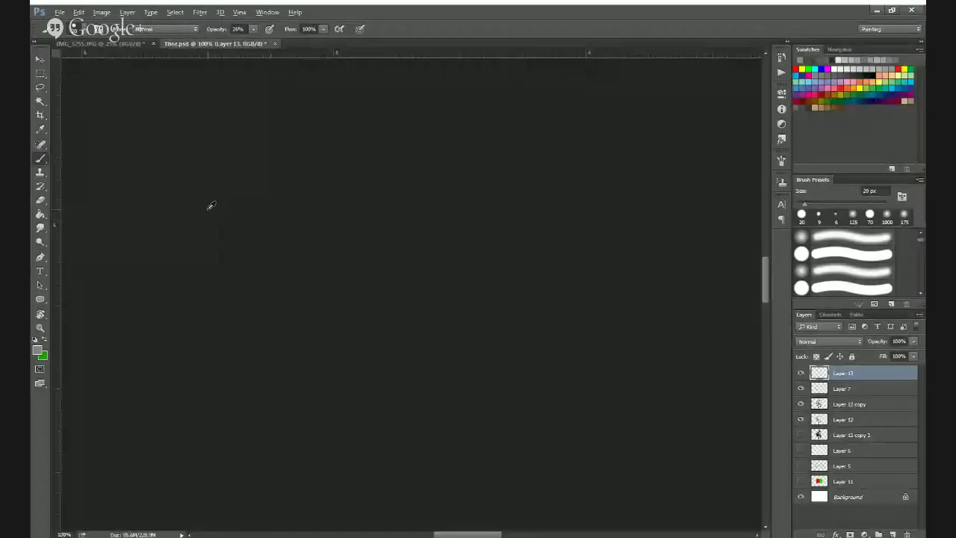
{"action": "left_click", "coordinate": [208, 210], "text": "alt"}
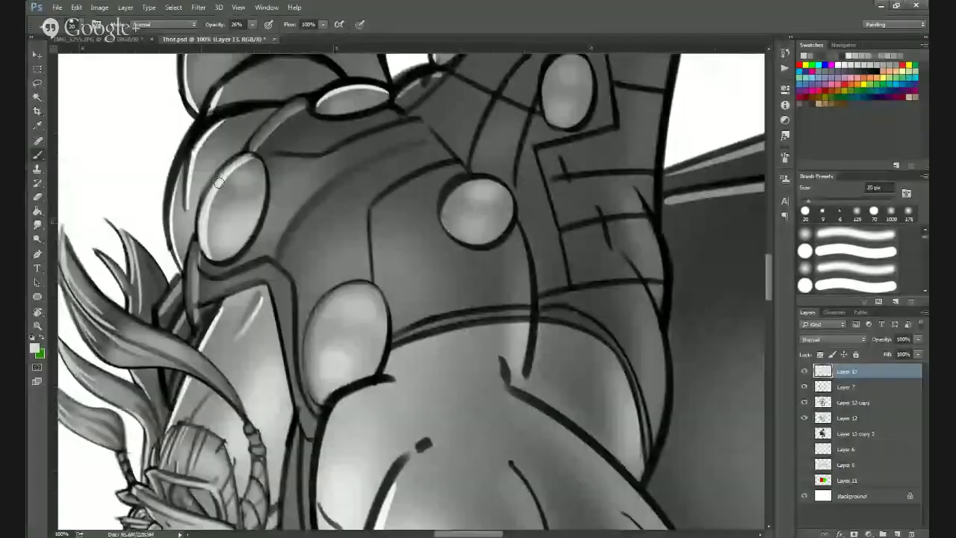
{"action": "left_click_drag", "start_coordinate": [207, 200], "coordinate": [247, 162]}
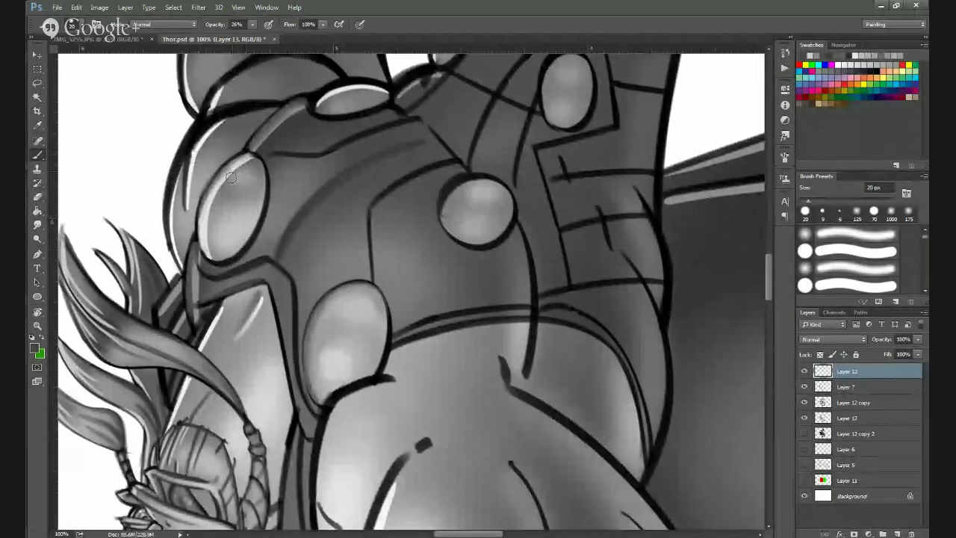
Clean up the far oval disc's rim highlight at 8 px using sampled near-white and light grey.
{"action": "key", "text": "bracketleft"}
{"action": "key", "text": "bracketleft"}
{"action": "key", "text": "bracketleft"}
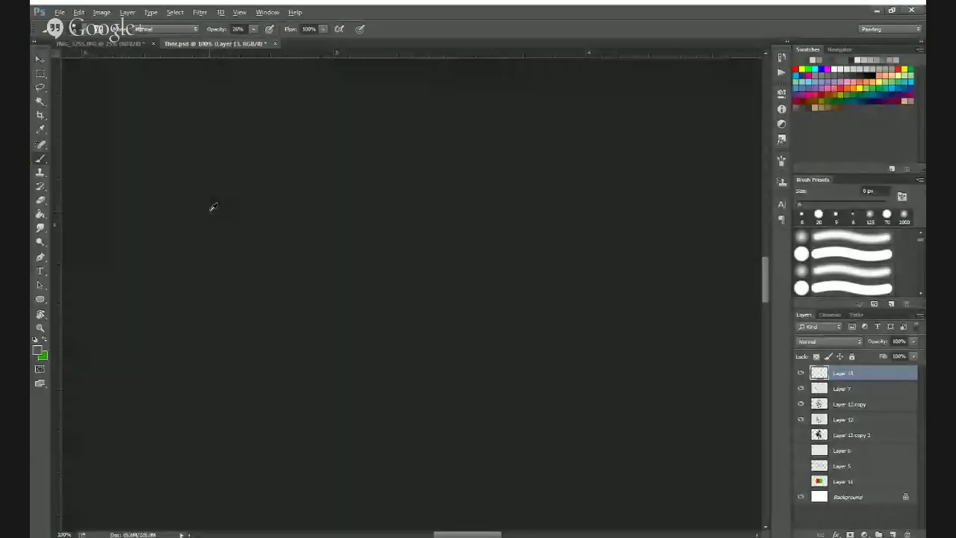
{"action": "left_click", "coordinate": [209, 210], "text": "alt"}
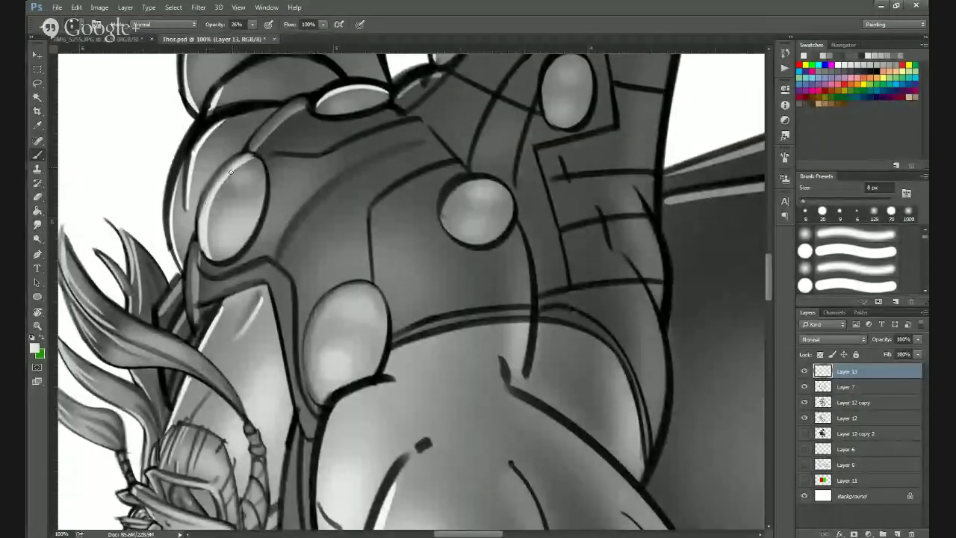
{"action": "left_click_drag", "start_coordinate": [229, 171], "coordinate": [203, 217]}
{"action": "left_click_drag", "start_coordinate": [240, 155], "coordinate": [219, 175]}
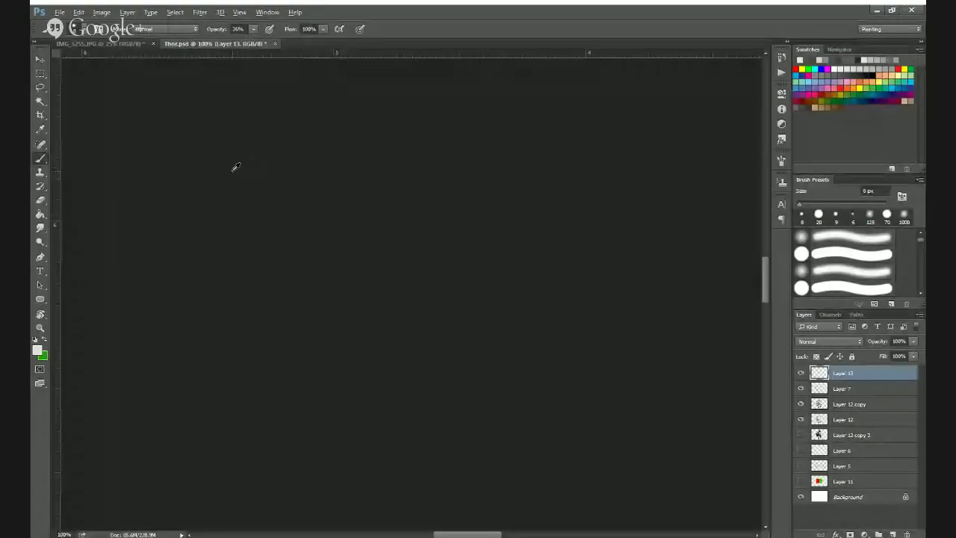
{"action": "left_click", "coordinate": [234, 170], "text": "alt"}
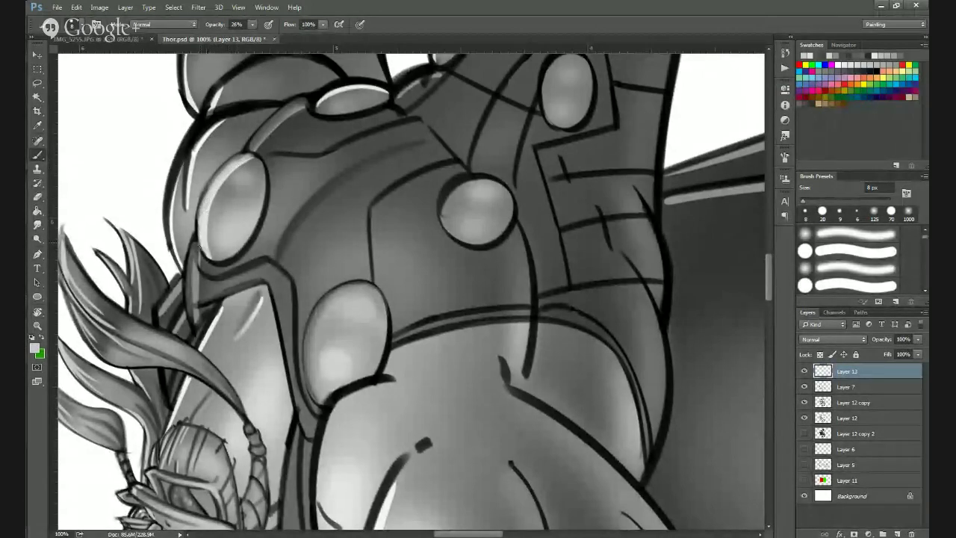
Soften the collar end of the curved chest armour line with sampled grey at 15 px.
{"action": "scroll", "coordinate": [389, 287], "scroll_direction": "down", "scroll_amount": 3}
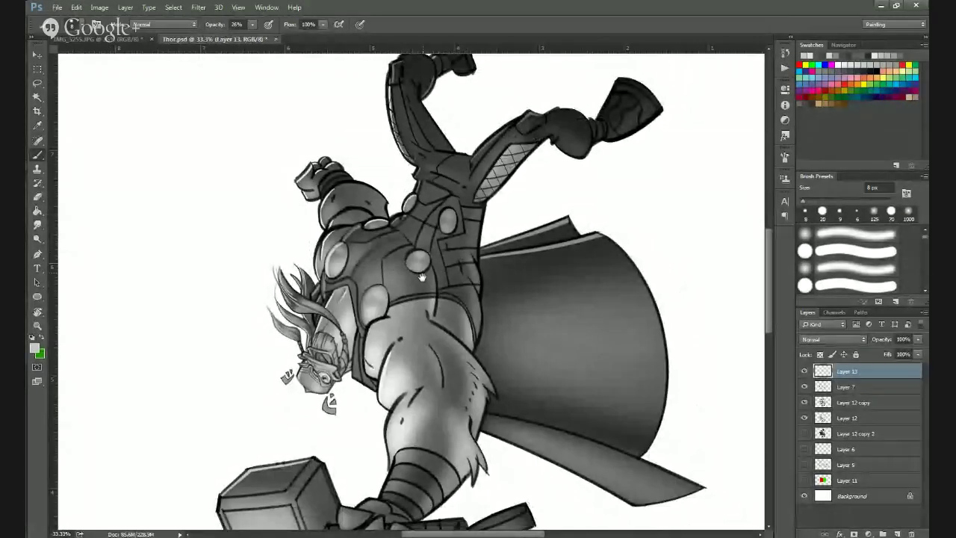
{"action": "scroll", "coordinate": [422, 277], "scroll_direction": "up", "scroll_amount": 2}
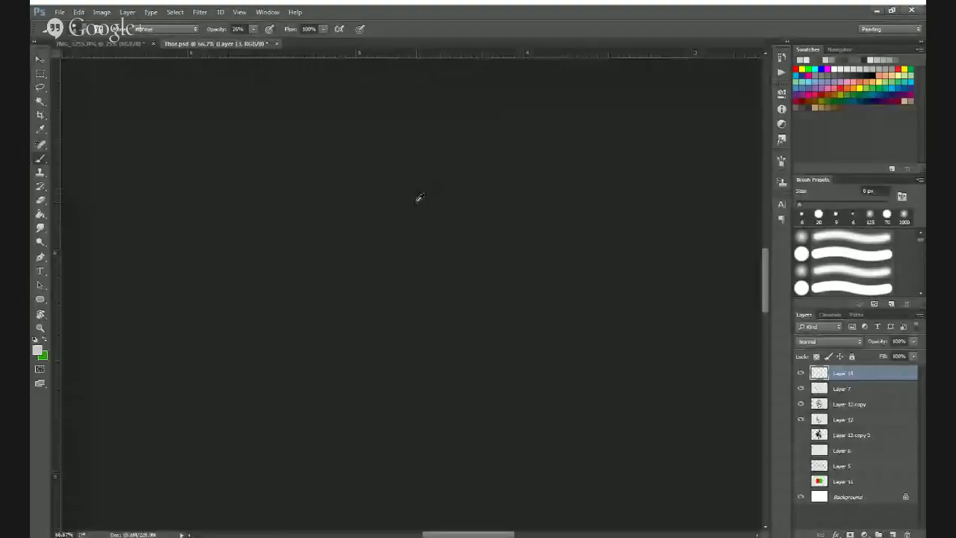
{"action": "key", "text": "bracketright"}
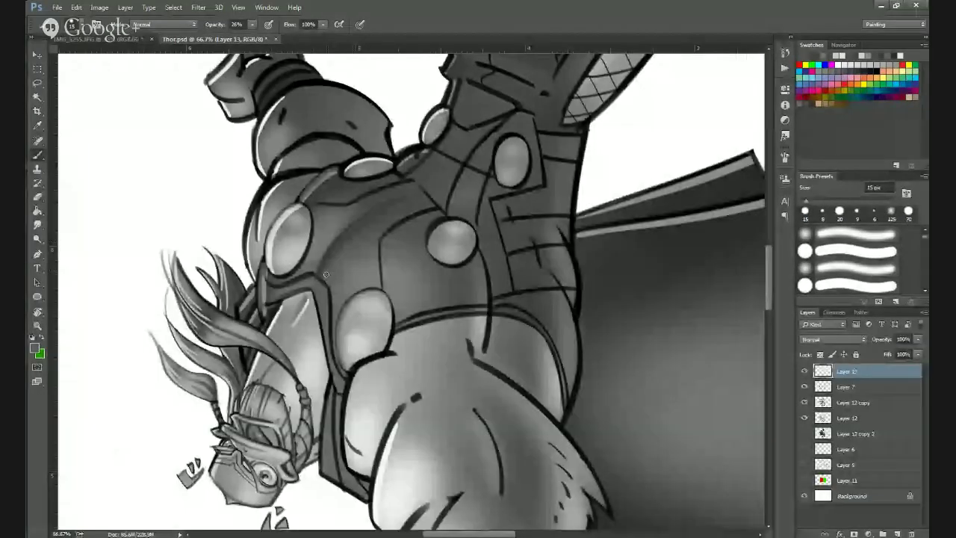
{"action": "left_click", "coordinate": [449, 347], "text": "alt"}
{"action": "left_click", "coordinate": [450, 347], "text": "alt"}
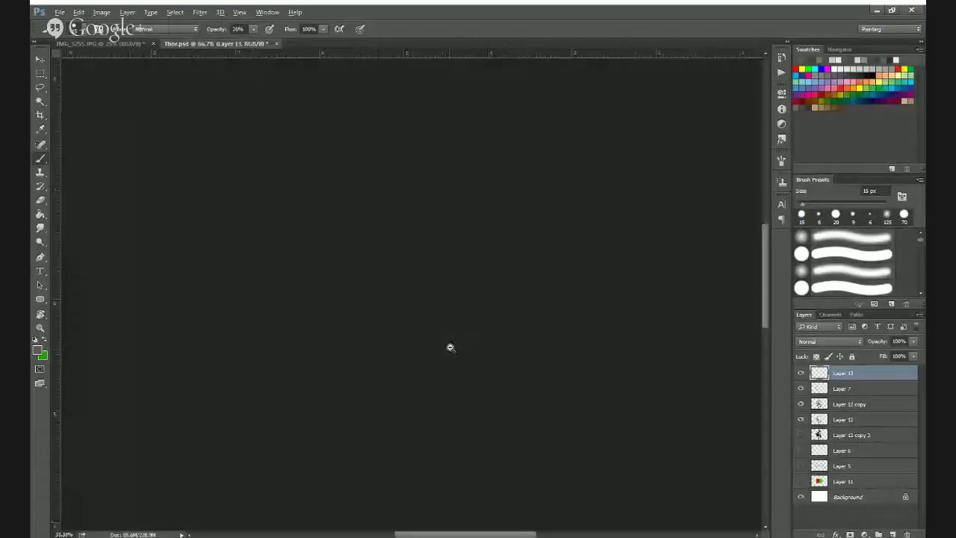
{"action": "left_click", "coordinate": [449, 347], "text": "alt"}
Blend the curved muscle crease on the far upper arm with sampled dark greys at 15 px.
{"action": "left_click", "coordinate": [436, 306], "text": "ctrl"}
{"action": "left_click", "coordinate": [437, 306], "text": "ctrl"}
{"action": "left_click", "coordinate": [436, 307], "text": "ctrl"}
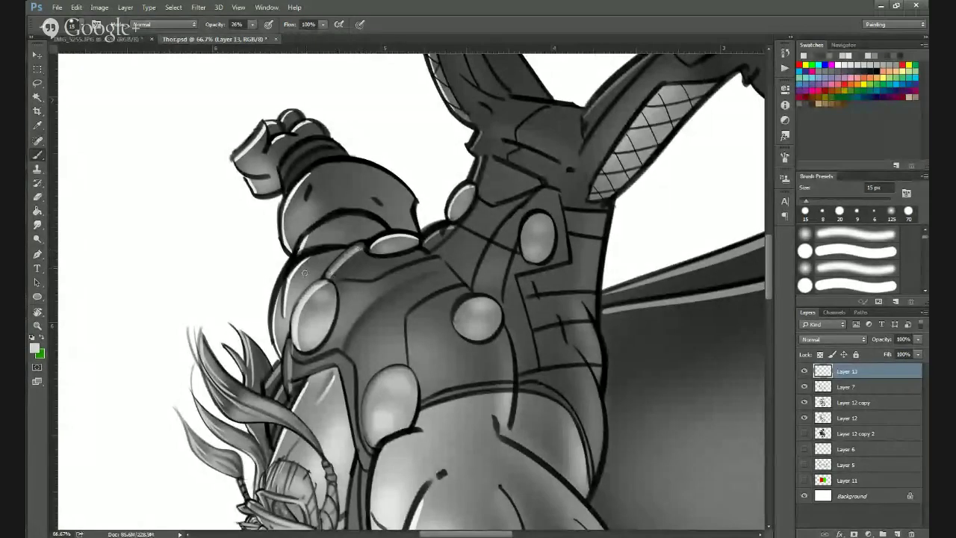
{"action": "left_click", "coordinate": [298, 272]}
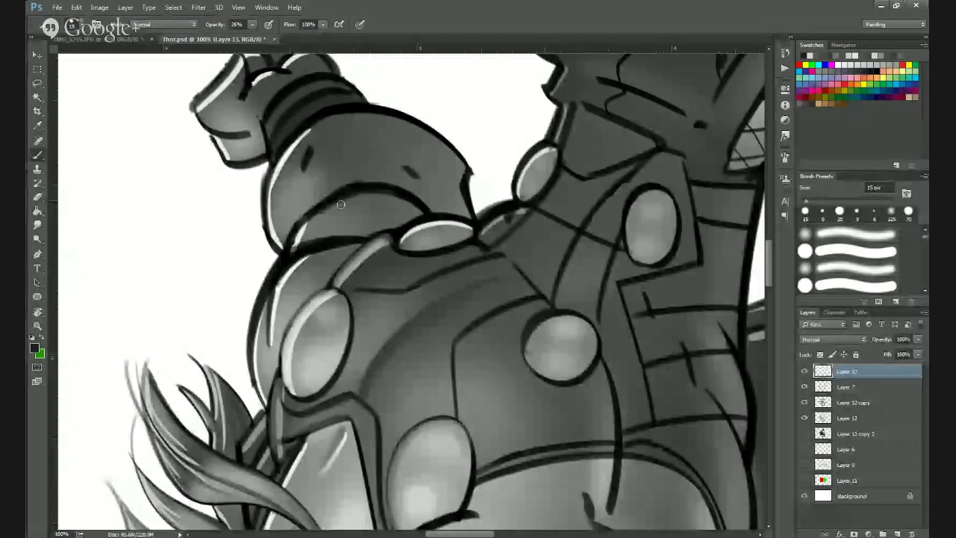
{"action": "left_click_drag", "start_coordinate": [344, 203], "coordinate": [369, 190]}
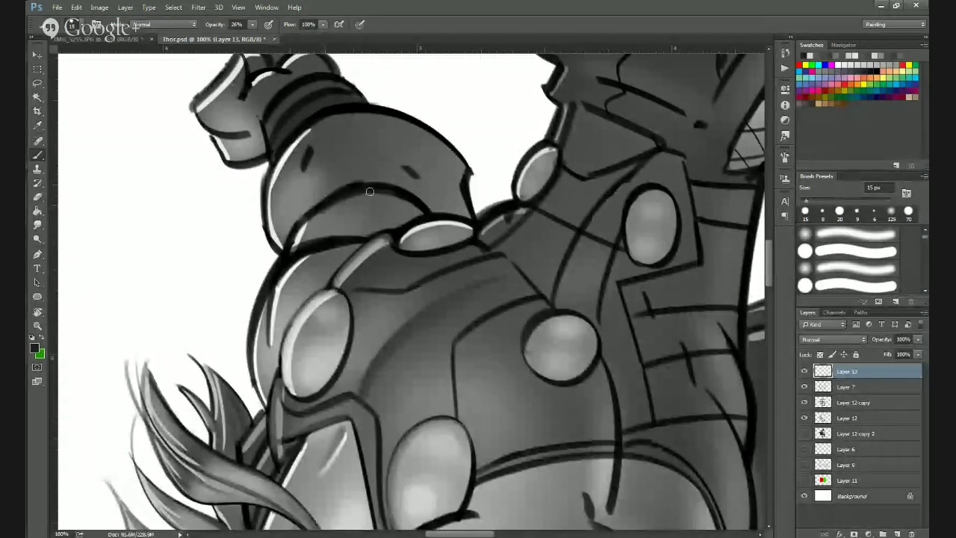
{"action": "left_click", "coordinate": [325, 214], "text": "alt"}
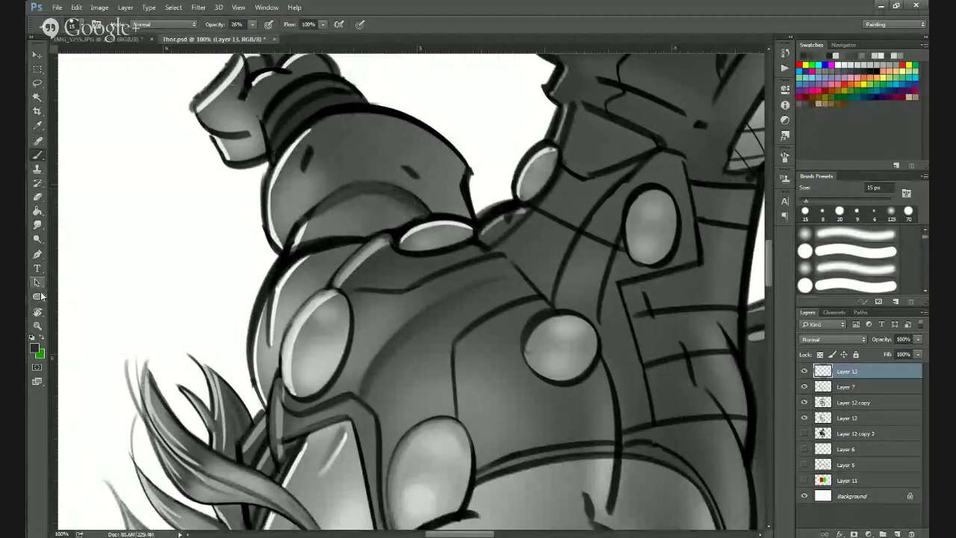
Fade the short dark mark on the far arm and blend the crease and its rim highlight with sampled greys.
{"action": "key", "text": "r"}
{"action": "left_click", "coordinate": [182, 25]}
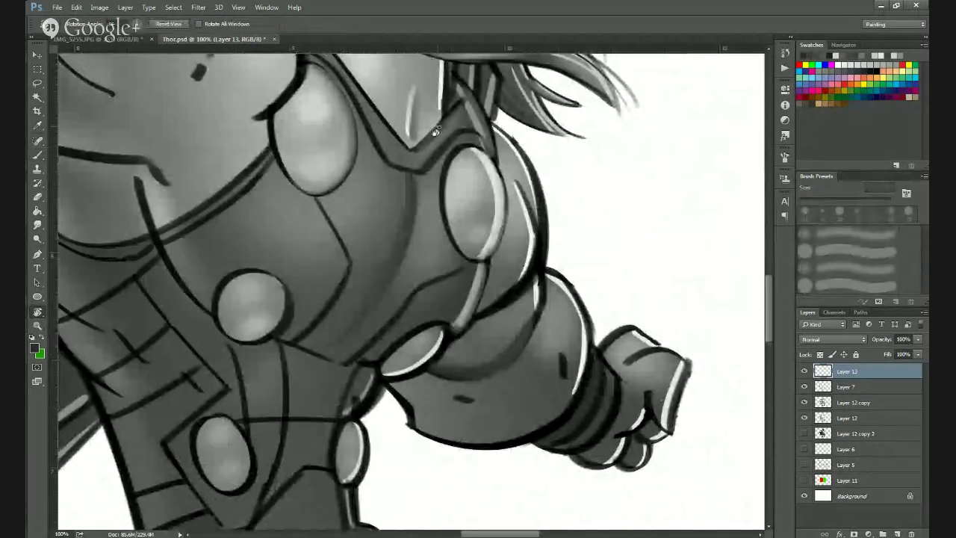
{"action": "left_click", "coordinate": [38, 155]}
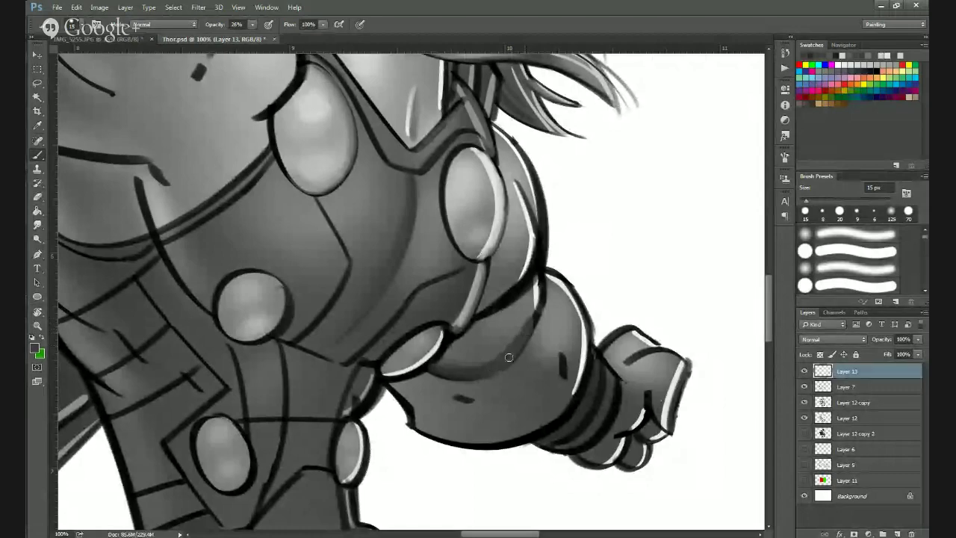
{"action": "left_click", "coordinate": [526, 326], "text": "alt"}
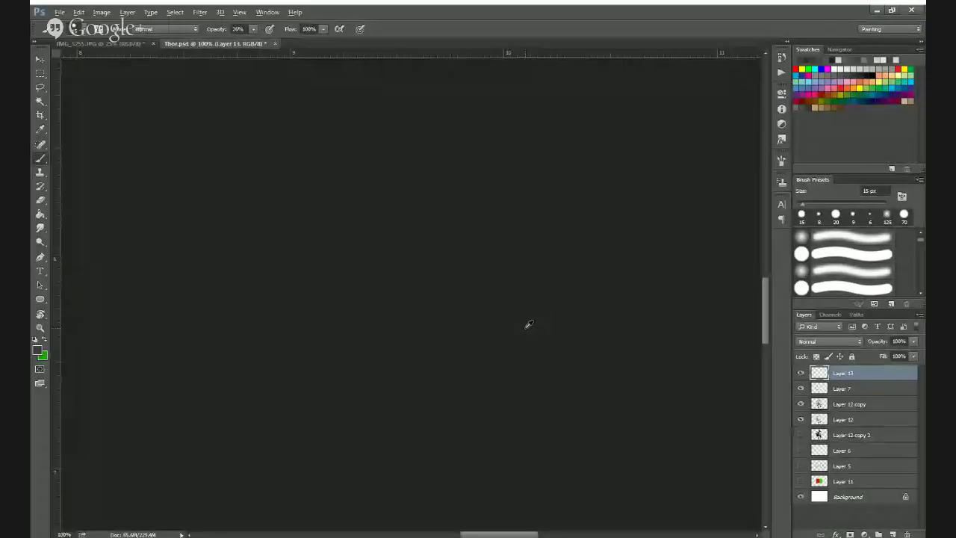
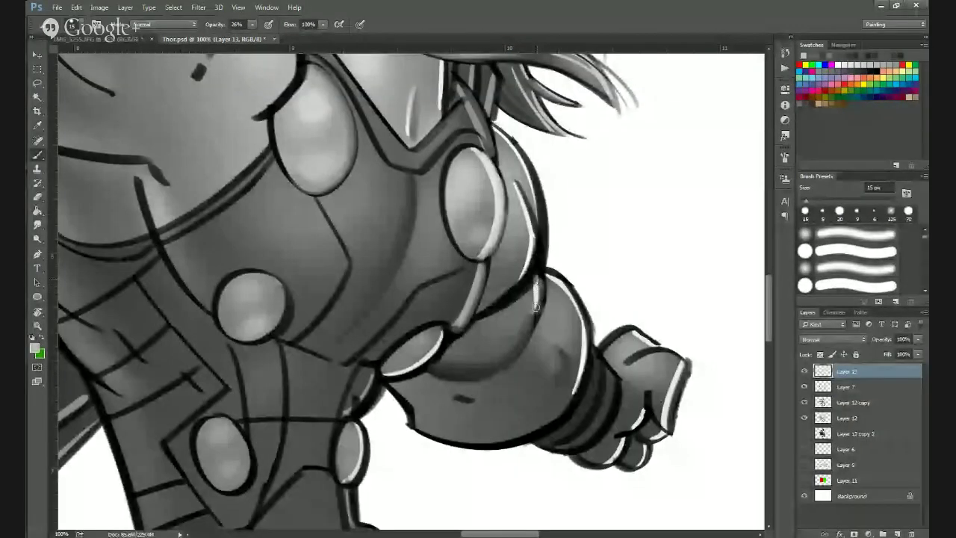
{"action": "left_click_drag", "start_coordinate": [538, 278], "coordinate": [535, 308]}
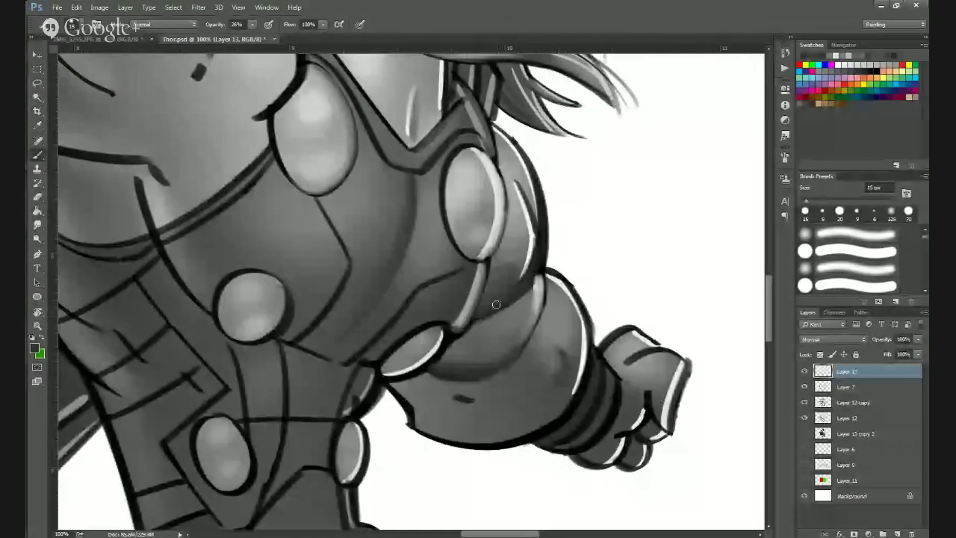
Blend the dark line and shading beside the far shoulder's inner highlight with sampled greys at 15 px.
{"action": "left_click_drag", "start_coordinate": [496, 304], "coordinate": [478, 323]}
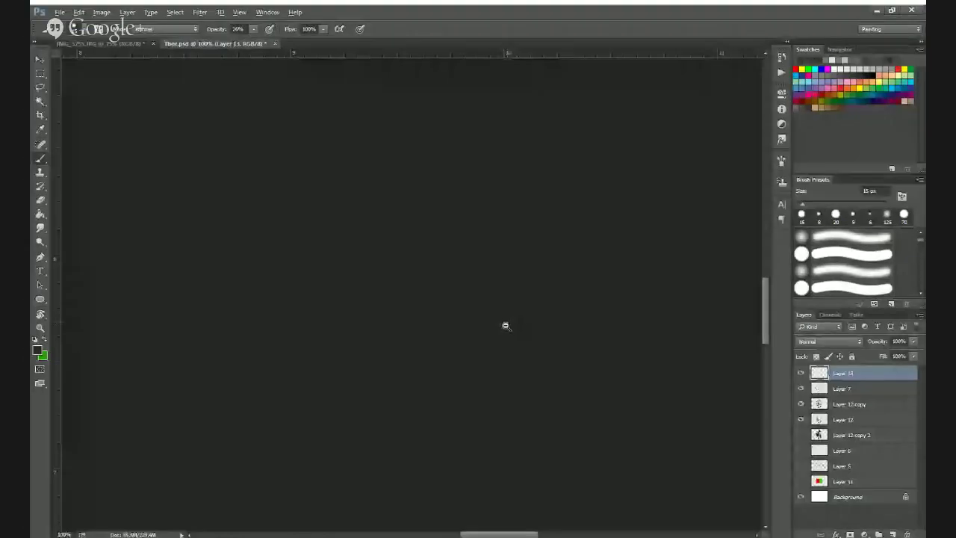
{"action": "left_click", "coordinate": [506, 325], "text": "alt"}
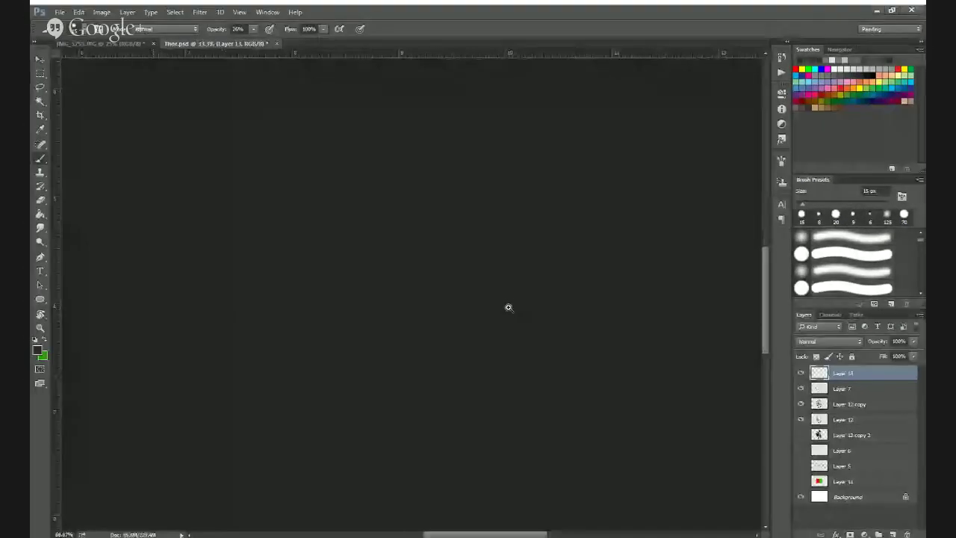
{"action": "left_click", "coordinate": [508, 308], "text": "ctrl"}
{"action": "left_click", "coordinate": [517, 223], "text": "alt"}
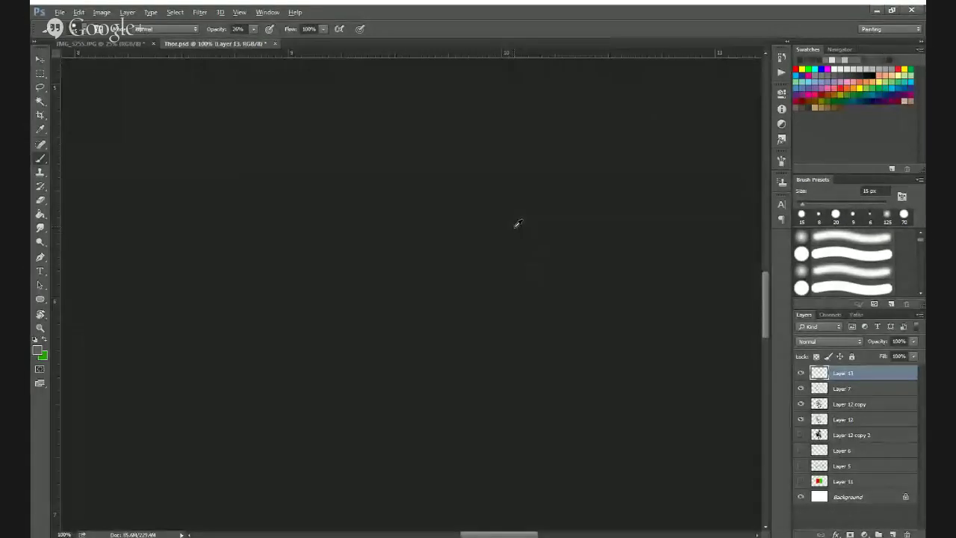
{"action": "left_click_drag", "start_coordinate": [515, 237], "coordinate": [531, 284]}
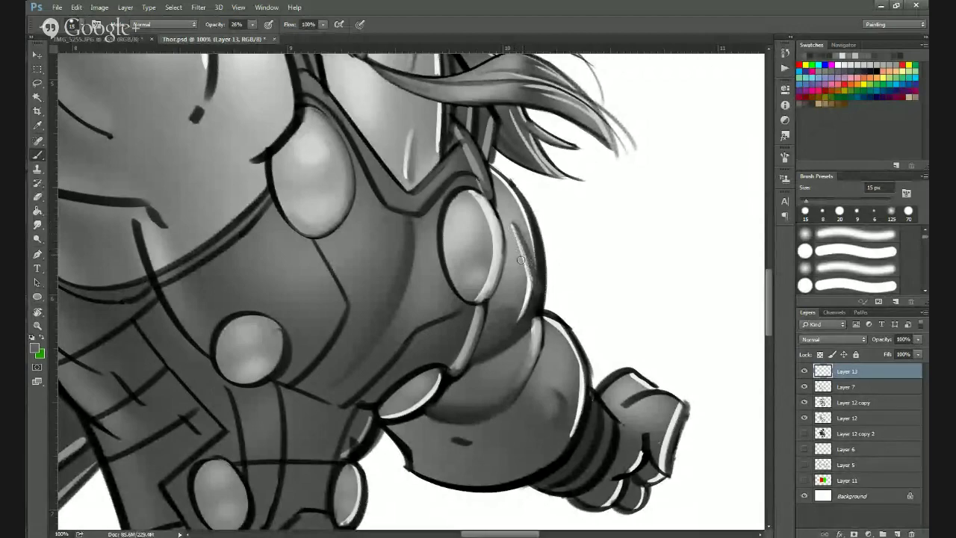
{"action": "mouse_move", "coordinate": [512, 232]}
{"action": "left_mouse_down"}
{"action": "mouse_move", "coordinate": [528, 289]}
{"action": "mouse_move", "coordinate": [518, 247]}
{"action": "left_mouse_up"}
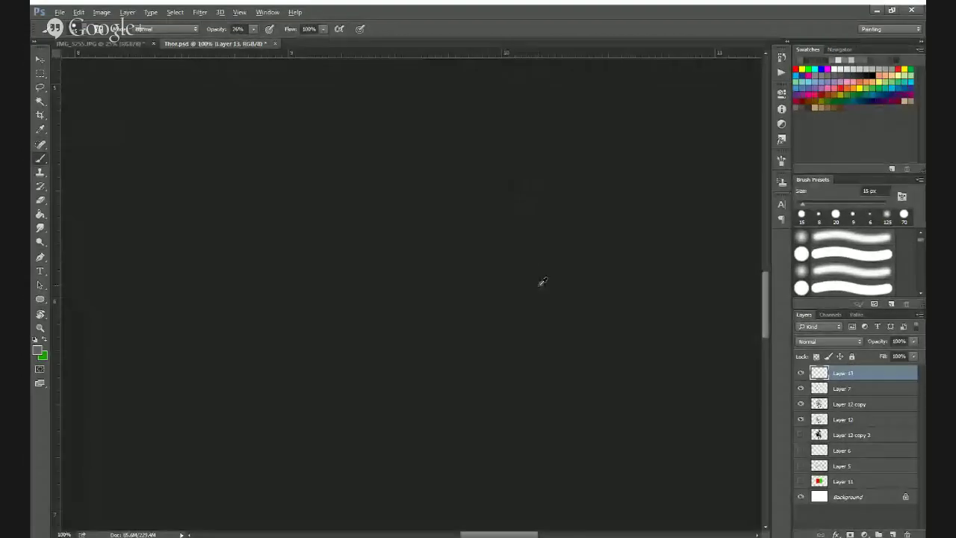
{"action": "left_click", "coordinate": [544, 289], "text": "alt"}
{"action": "mouse_move", "coordinate": [535, 291]}
{"action": "left_mouse_down"}
{"action": "mouse_move", "coordinate": [523, 251]}
{"action": "mouse_move", "coordinate": [535, 291]}
{"action": "left_mouse_up"}
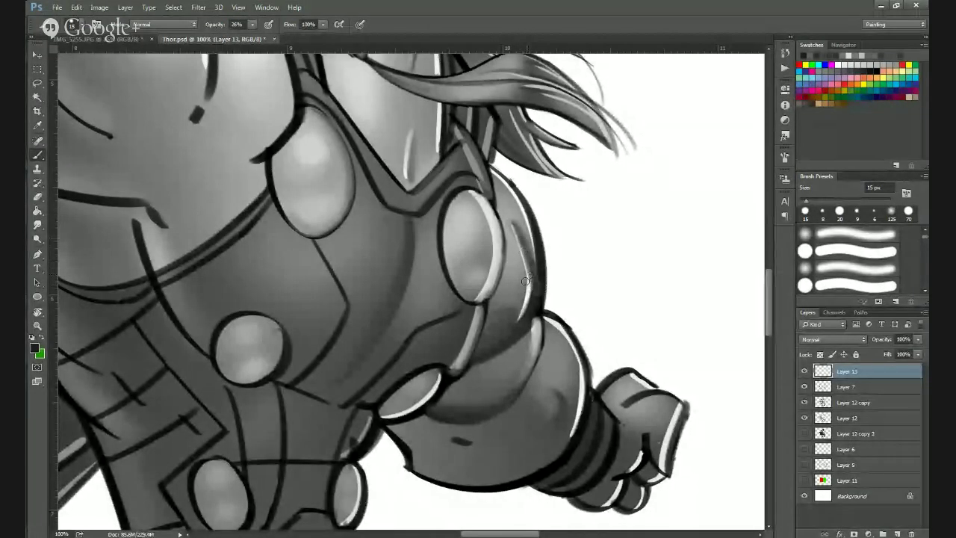
{"action": "left_click_drag", "start_coordinate": [520, 239], "coordinate": [537, 309]}
{"action": "left_click", "coordinate": [538, 242], "text": "alt"}
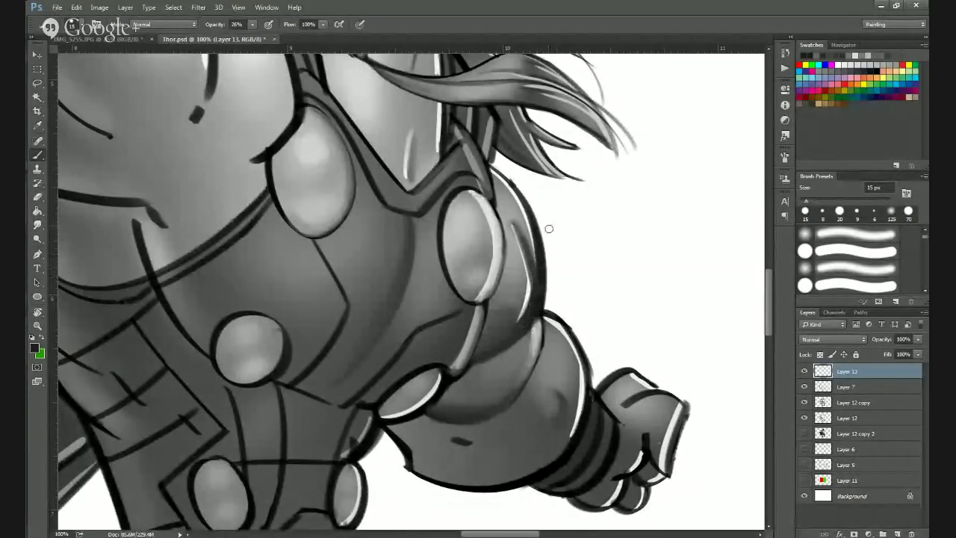
Soften the rim highlight along the curved crease of the far upper arm with sampled light and dark greys.
{"action": "left_click", "coordinate": [538, 314], "text": "alt"}
{"action": "mouse_move", "coordinate": [537, 318]}
{"action": "left_mouse_down"}
{"action": "mouse_move", "coordinate": [528, 346]}
{"action": "mouse_move", "coordinate": [536, 321]}
{"action": "mouse_move", "coordinate": [540, 353]}
{"action": "mouse_move", "coordinate": [520, 365]}
{"action": "left_mouse_up"}
{"action": "mouse_move", "coordinate": [540, 325]}
{"action": "left_mouse_down"}
{"action": "mouse_move", "coordinate": [515, 373]}
{"action": "mouse_move", "coordinate": [540, 337]}
{"action": "mouse_move", "coordinate": [512, 395]}
{"action": "mouse_move", "coordinate": [537, 347]}
{"action": "mouse_move", "coordinate": [517, 399]}
{"action": "left_mouse_up"}
{"action": "left_click", "coordinate": [534, 347], "text": "alt"}
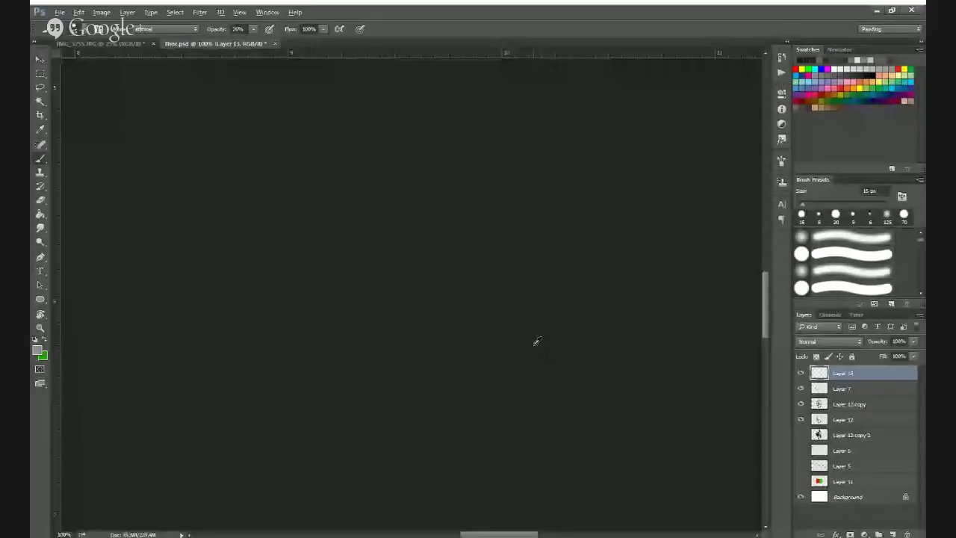
{"action": "left_click_drag", "start_coordinate": [536, 325], "coordinate": [521, 382]}
{"action": "left_click", "coordinate": [539, 364], "text": "alt"}
{"action": "left_click_drag", "start_coordinate": [536, 341], "coordinate": [503, 412]}
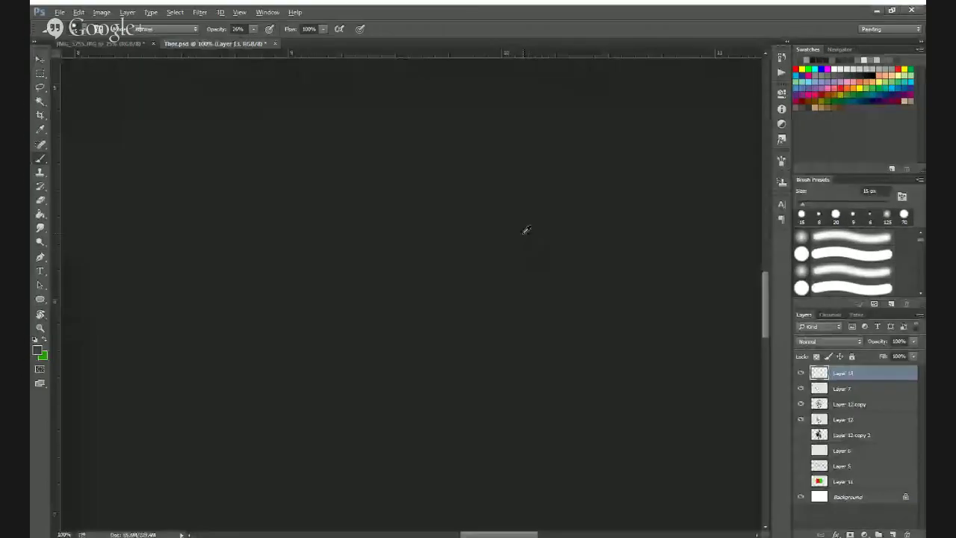
Blend the upper end of the far shoulder's inner highlight and brighten its length with sampled near-white at 15 px.
{"action": "left_click", "coordinate": [515, 227], "text": "alt"}
{"action": "mouse_move", "coordinate": [514, 225]}
{"action": "left_mouse_down"}
{"action": "mouse_move", "coordinate": [527, 257]}
{"action": "mouse_move", "coordinate": [504, 222]}
{"action": "left_mouse_up"}
{"action": "left_click", "coordinate": [509, 237], "text": "alt"}
{"action": "left_click", "coordinate": [529, 285], "text": "alt"}
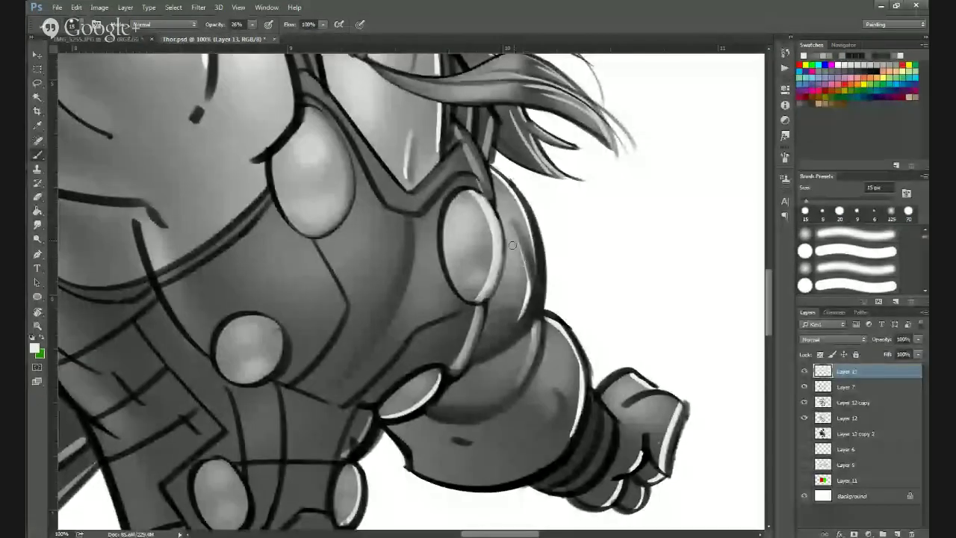
{"action": "left_click_drag", "start_coordinate": [517, 244], "coordinate": [530, 288]}
{"action": "left_click_drag", "start_coordinate": [517, 250], "coordinate": [527, 293]}
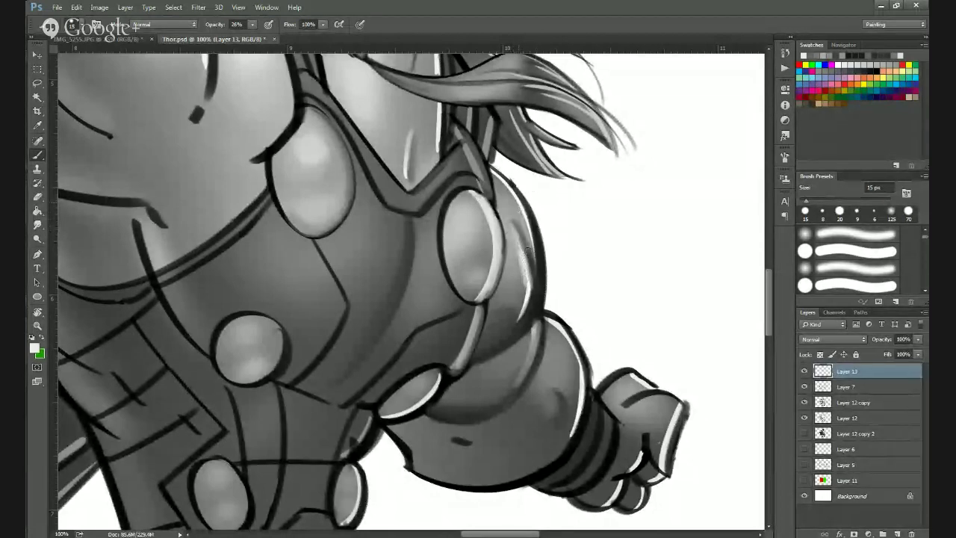
Build up the highlight along the far shoulder's outer edge with sampled near-white and light grey at 15 px.
{"action": "left_click_drag", "start_coordinate": [519, 205], "coordinate": [535, 238]}
{"action": "left_click_drag", "start_coordinate": [520, 206], "coordinate": [535, 239]}
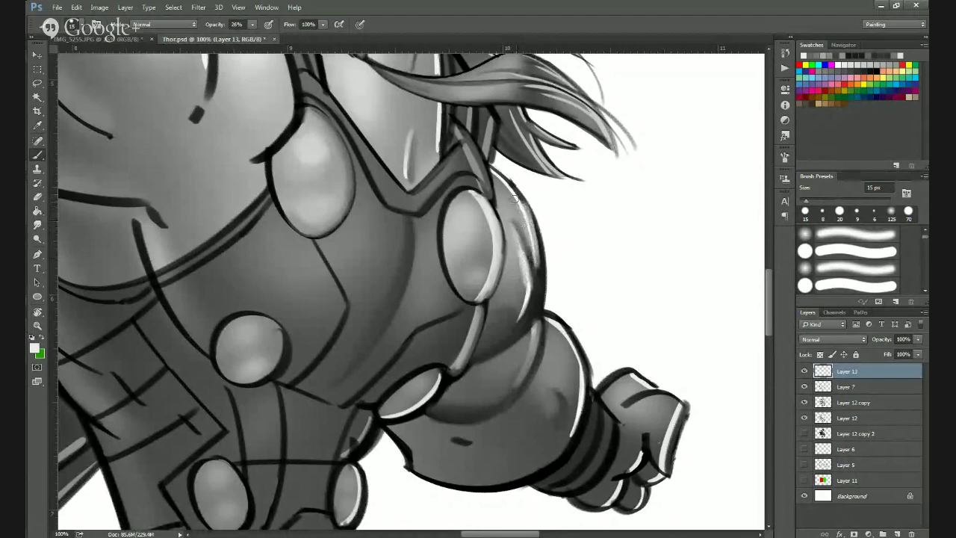
{"action": "left_click_drag", "start_coordinate": [513, 194], "coordinate": [529, 228]}
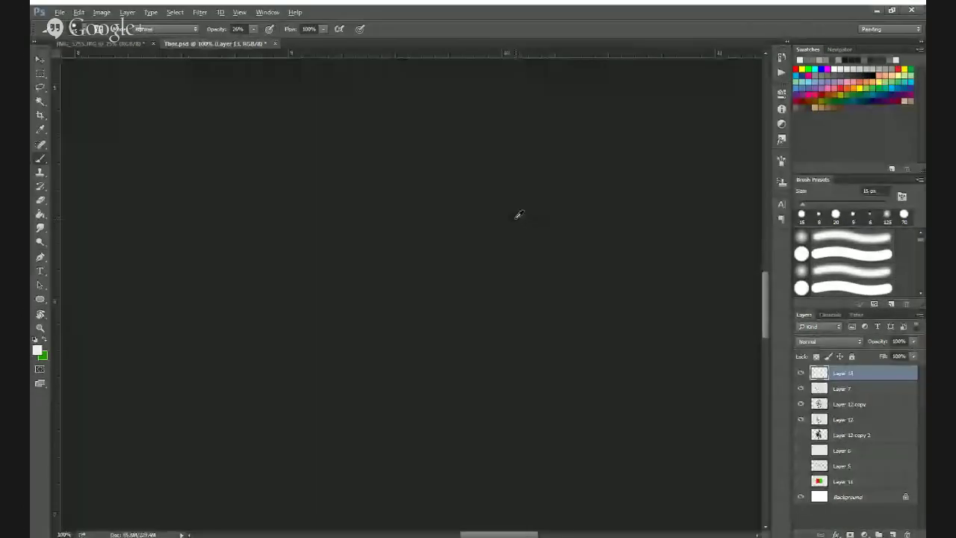
{"action": "left_click", "coordinate": [517, 213], "text": "alt"}
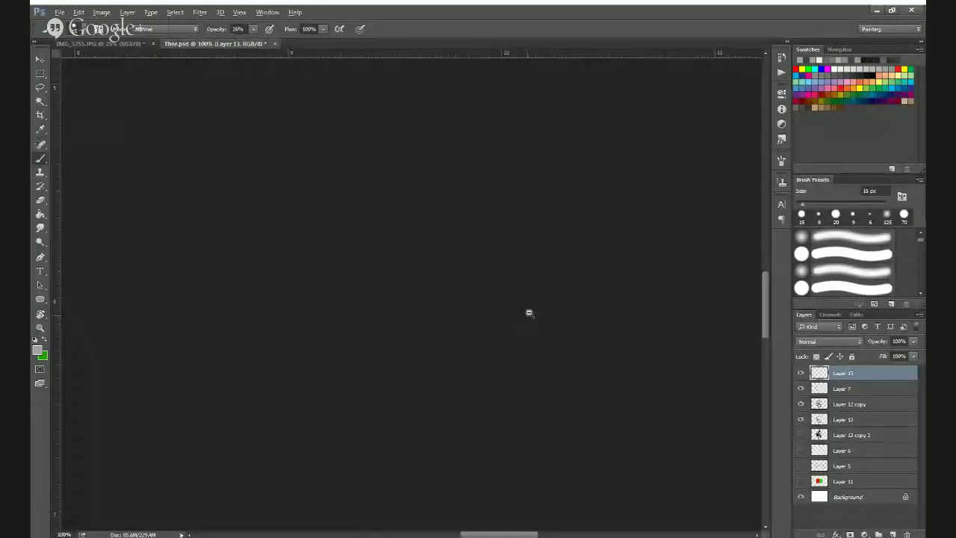
{"action": "left_click", "coordinate": [529, 314], "text": "alt"}
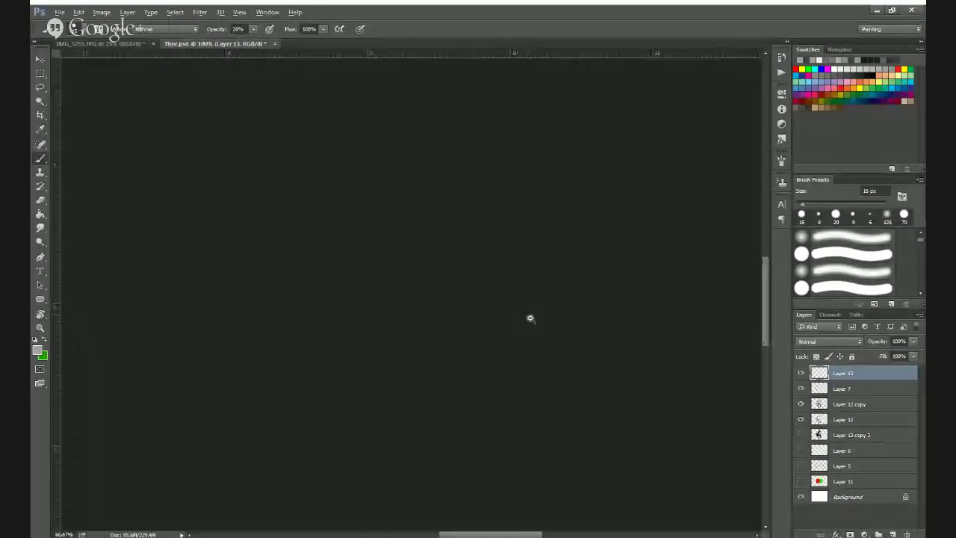
{"action": "left_click", "coordinate": [530, 319], "text": "alt"}
{"action": "key", "text": "ctrl+minus"}
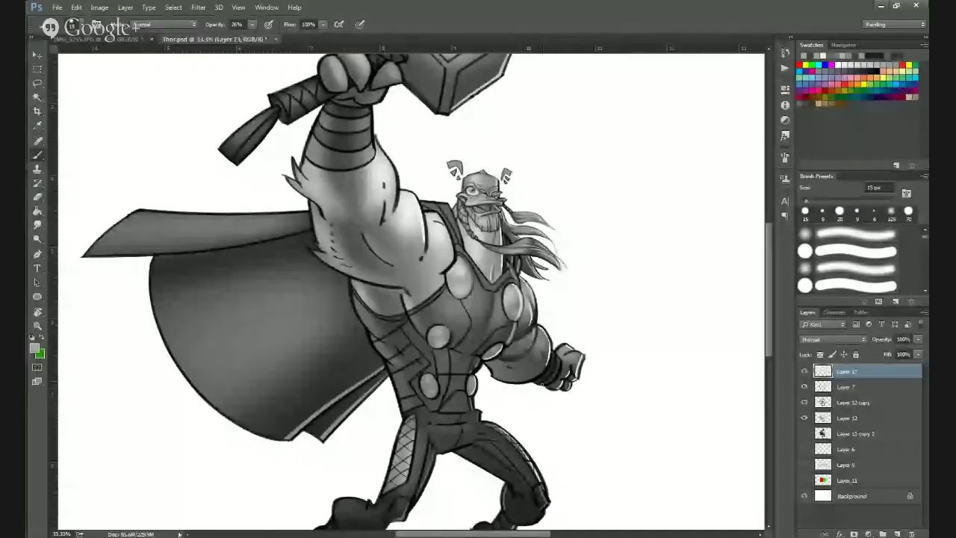
{"action": "left_click", "coordinate": [524, 355], "text": "ctrl"}
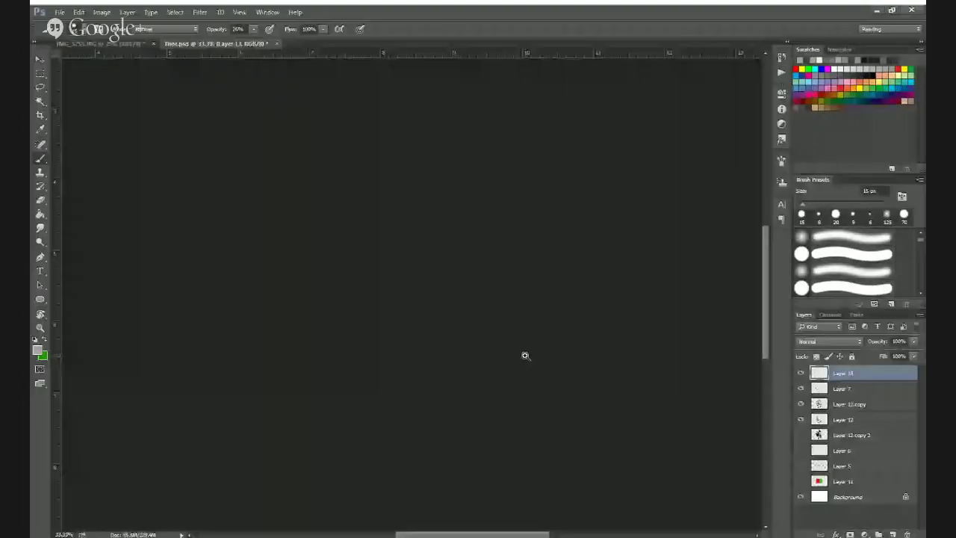
{"action": "left_click", "coordinate": [525, 355], "text": "ctrl"}
{"action": "left_click", "coordinate": [524, 355], "text": "ctrl"}
{"action": "left_click", "coordinate": [537, 177], "text": "alt"}
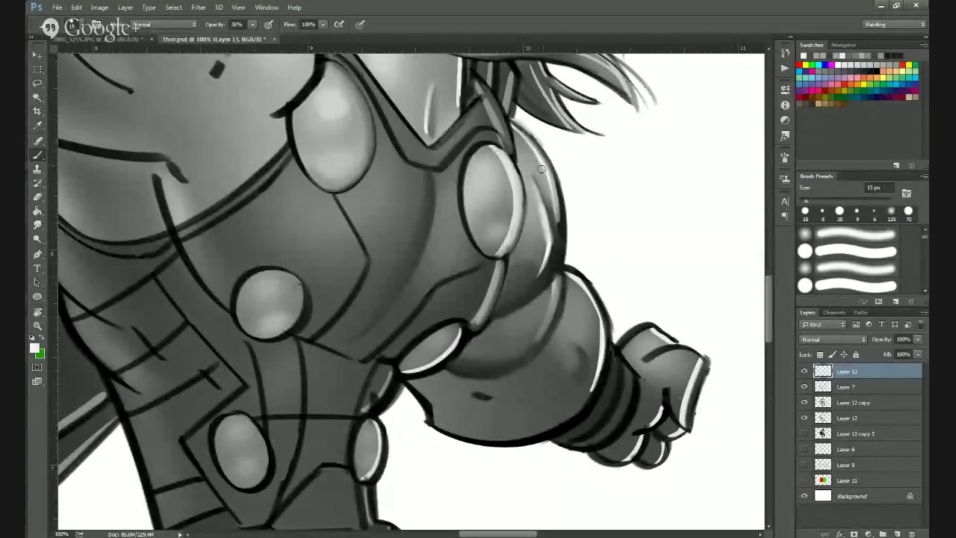
{"action": "left_click_drag", "start_coordinate": [541, 164], "coordinate": [552, 219]}
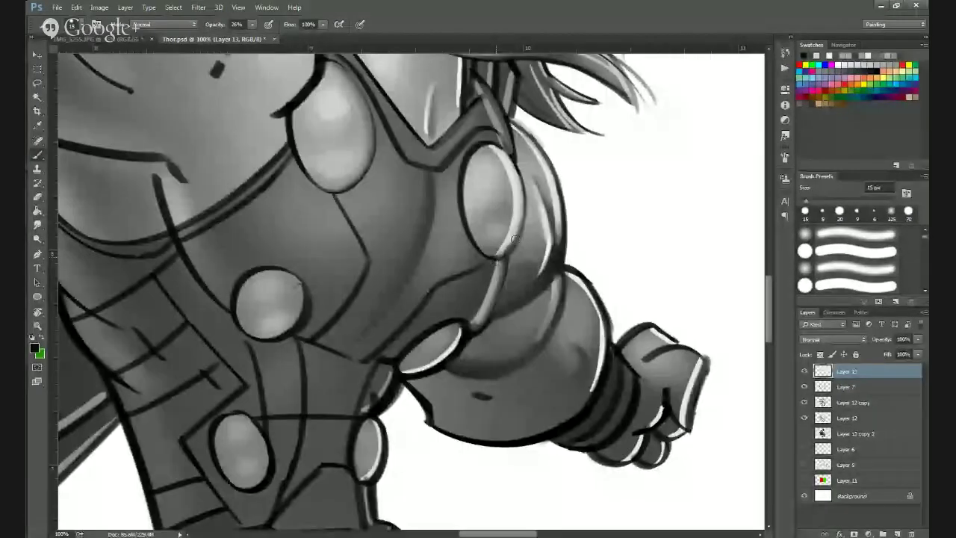
Redefine the outline around the far oval chest disc with sampled black at 15 px.
{"action": "left_click_drag", "start_coordinate": [517, 235], "coordinate": [512, 240]}
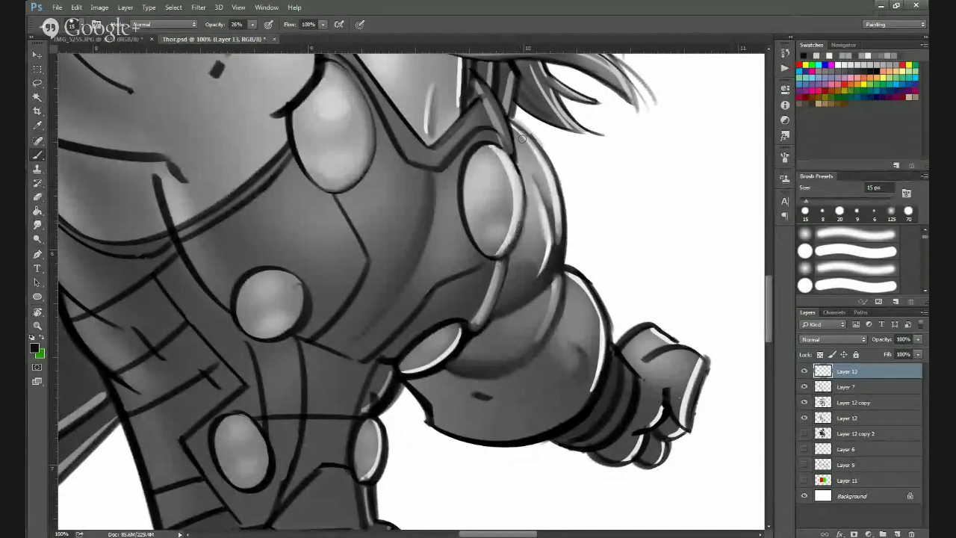
{"action": "mouse_move", "coordinate": [512, 166]}
{"action": "left_mouse_down"}
{"action": "mouse_move", "coordinate": [517, 246]}
{"action": "mouse_move", "coordinate": [484, 256]}
{"action": "left_mouse_up"}
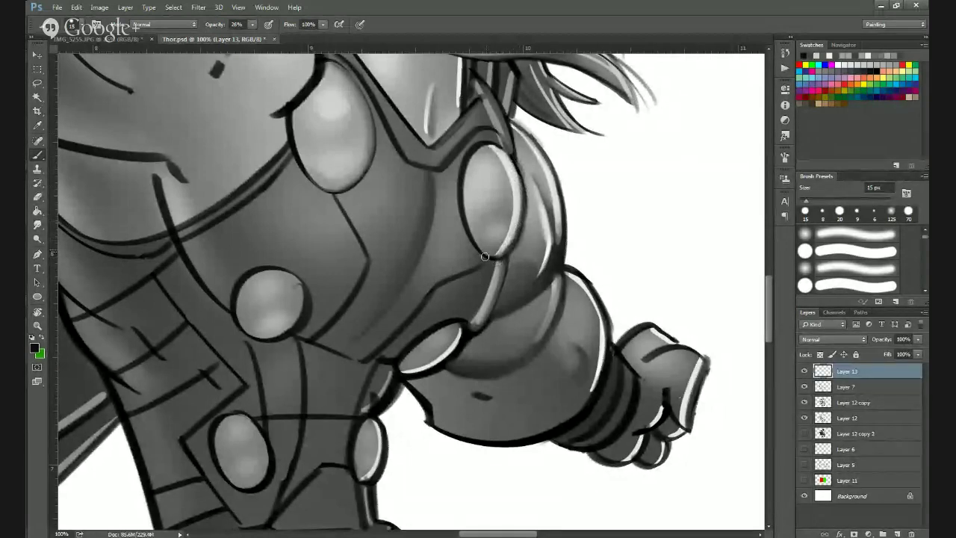
{"action": "mouse_move", "coordinate": [520, 168]}
{"action": "left_mouse_down"}
{"action": "mouse_move", "coordinate": [527, 216]}
{"action": "mouse_move", "coordinate": [511, 260]}
{"action": "left_mouse_up"}
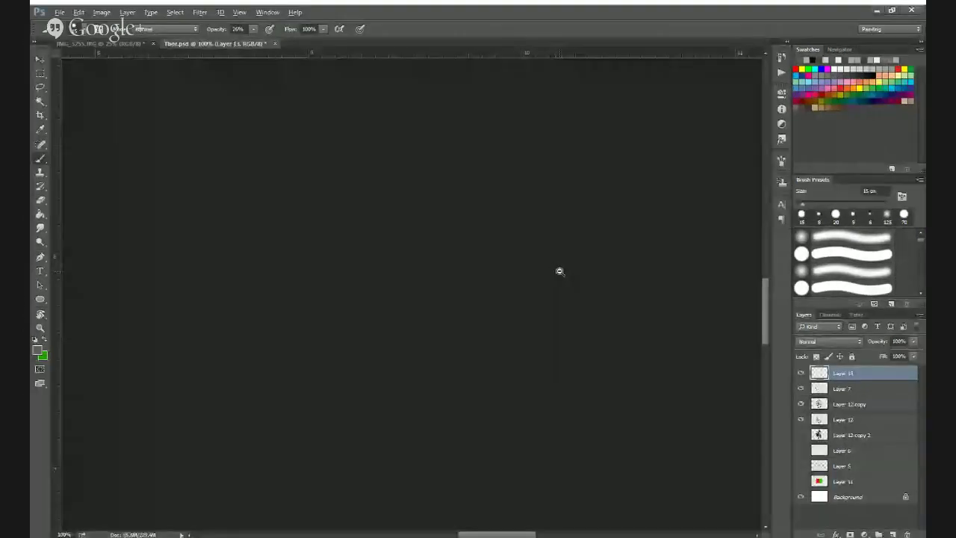
{"action": "left_click", "coordinate": [561, 271], "text": "alt"}
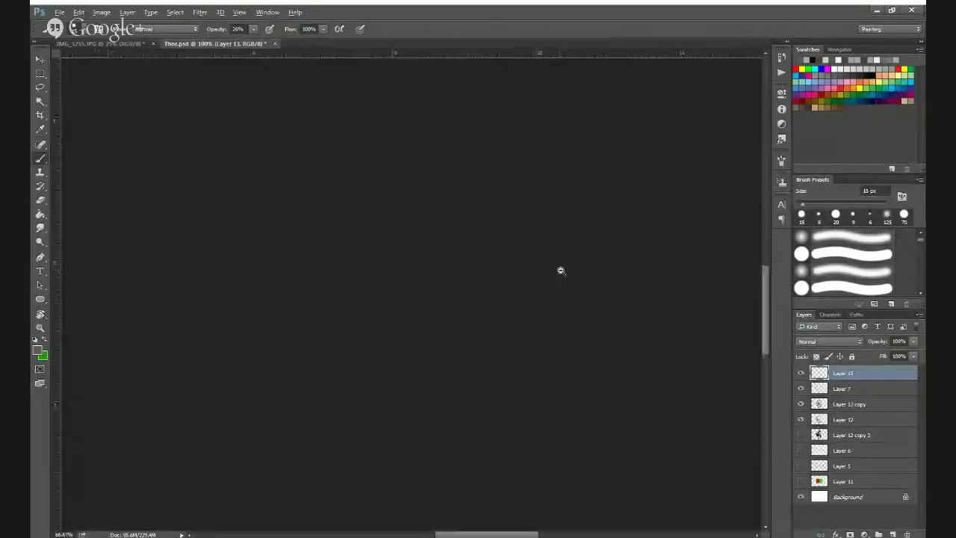
{"action": "left_click", "coordinate": [561, 271], "text": "alt"}
{"action": "key", "text": "ctrl+minus"}
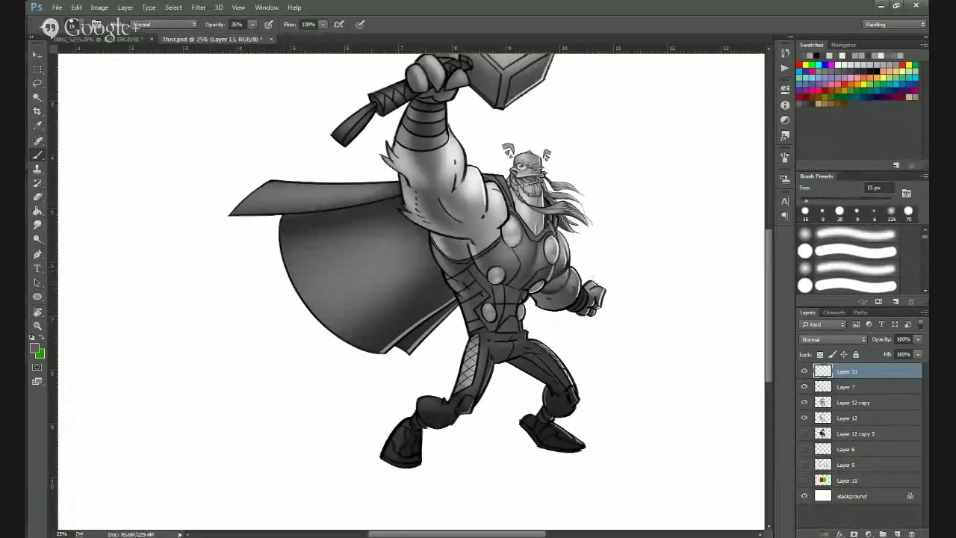
Fade the short dark mark on the far forearm into the surrounding shading with sampled grey.
{"action": "key", "text": "ctrl+plus"}
{"action": "key", "text": "ctrl+plus"}
{"action": "key", "text": "ctrl+plus"}
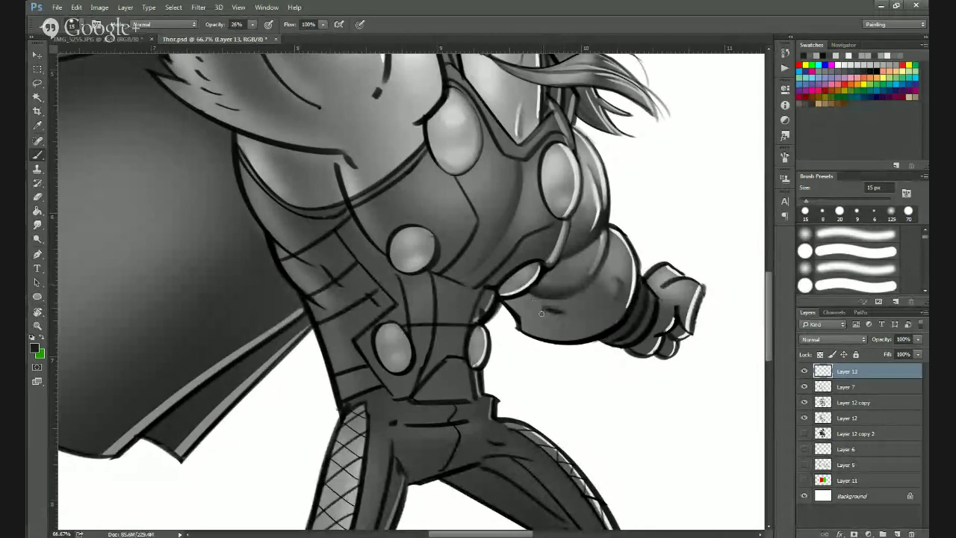
{"action": "left_click", "coordinate": [545, 306], "text": "alt"}
{"action": "left_click_drag", "start_coordinate": [553, 312], "coordinate": [559, 315]}
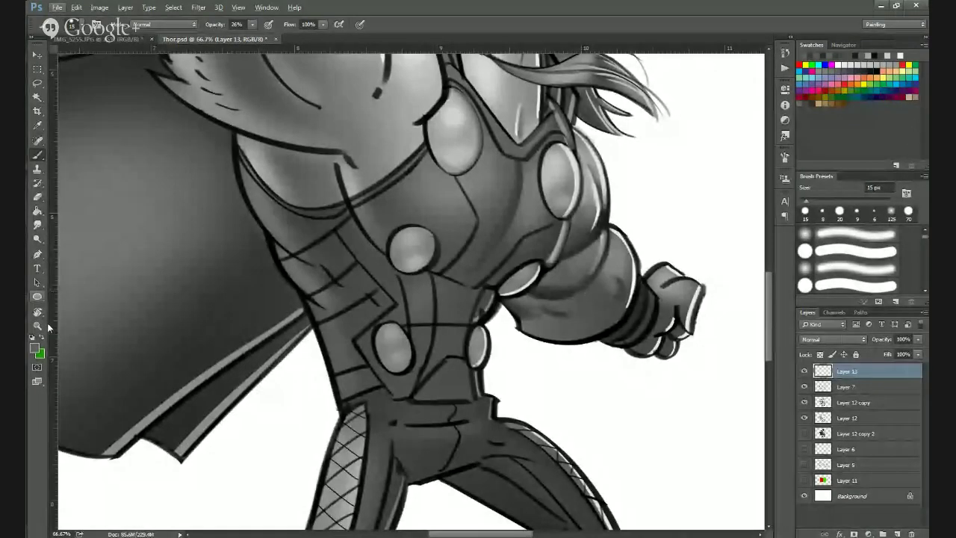
Shade the underside of the far forearm with sampled greys, enlarging the brush to 40 px.
{"action": "key", "text": "r"}
{"action": "mouse_move", "coordinate": [242, 331]}
{"action": "left_mouse_down"}
{"action": "mouse_move", "coordinate": [556, 346]}
{"action": "mouse_move", "coordinate": [555, 261]}
{"action": "left_mouse_up"}
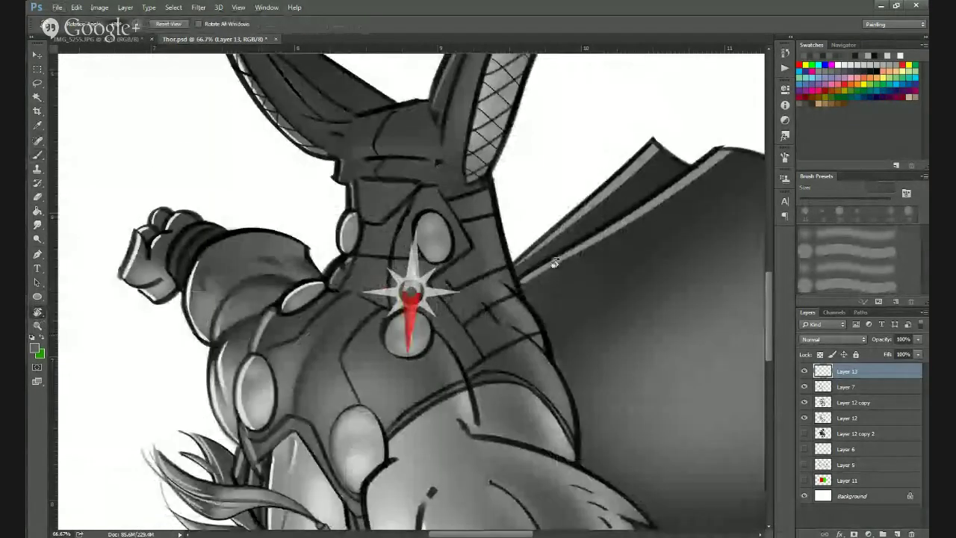
{"action": "left_click_drag", "start_coordinate": [480, 266], "coordinate": [566, 179]}
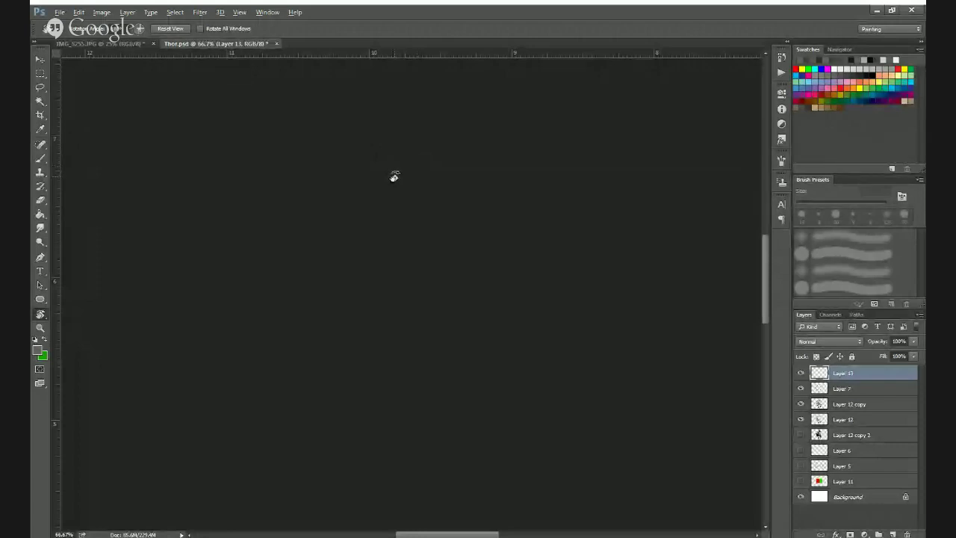
{"action": "key", "text": "b"}
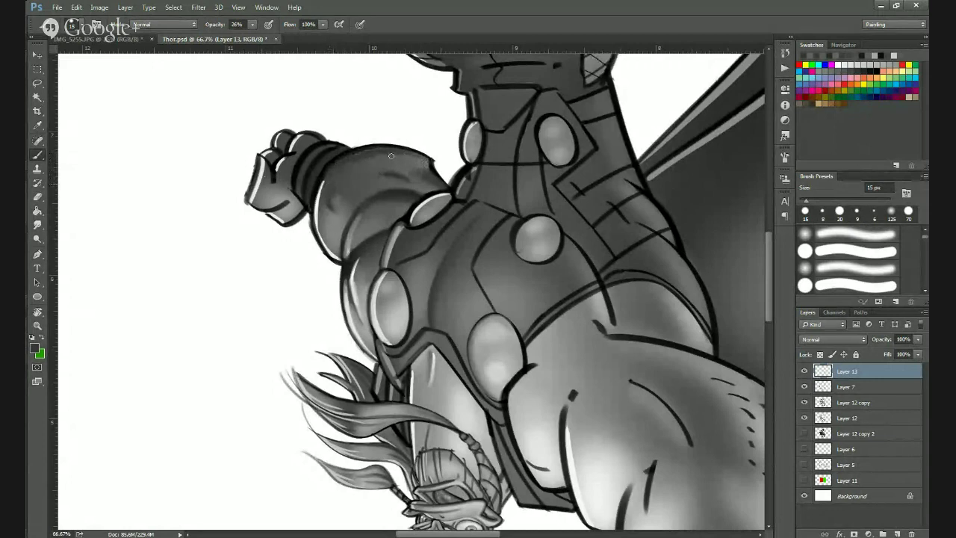
{"action": "left_click", "coordinate": [329, 177], "text": "alt"}
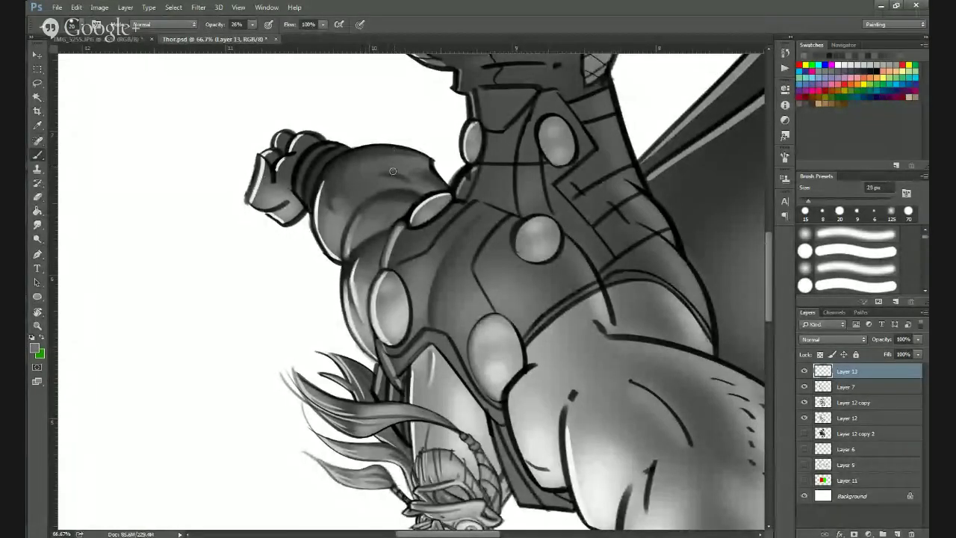
{"action": "key", "text": "bracketright"}
{"action": "key", "text": "bracketright"}
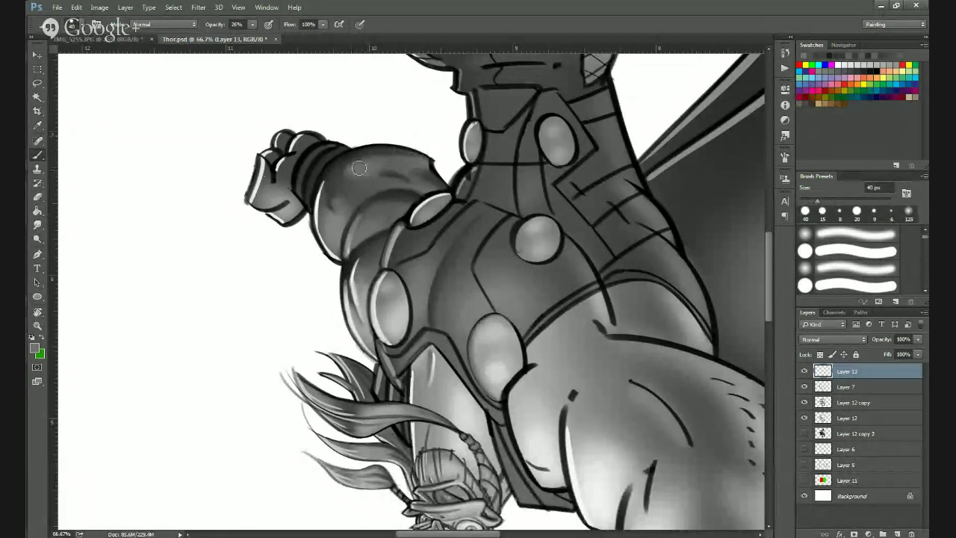
{"action": "key", "text": "alt+Tab"}
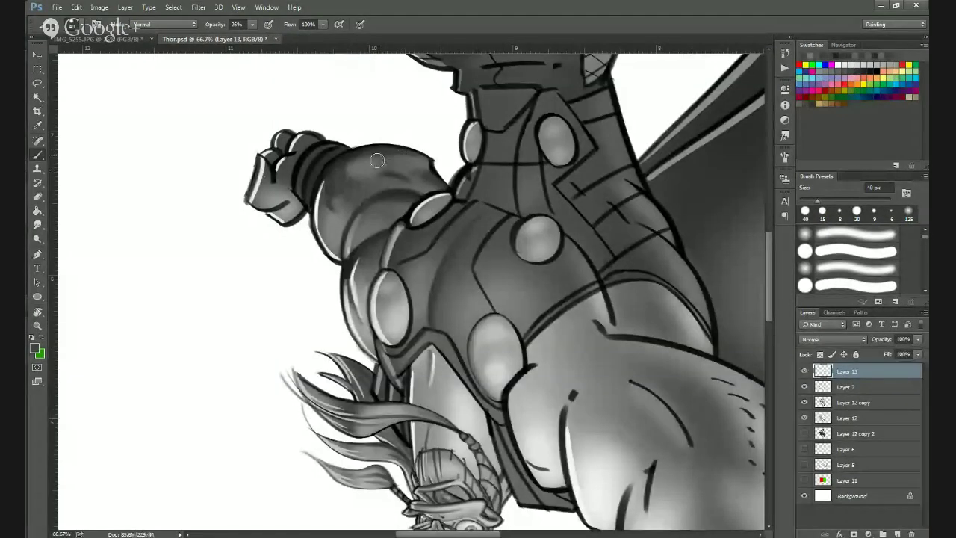
{"action": "left_click_drag", "start_coordinate": [411, 160], "coordinate": [423, 167]}
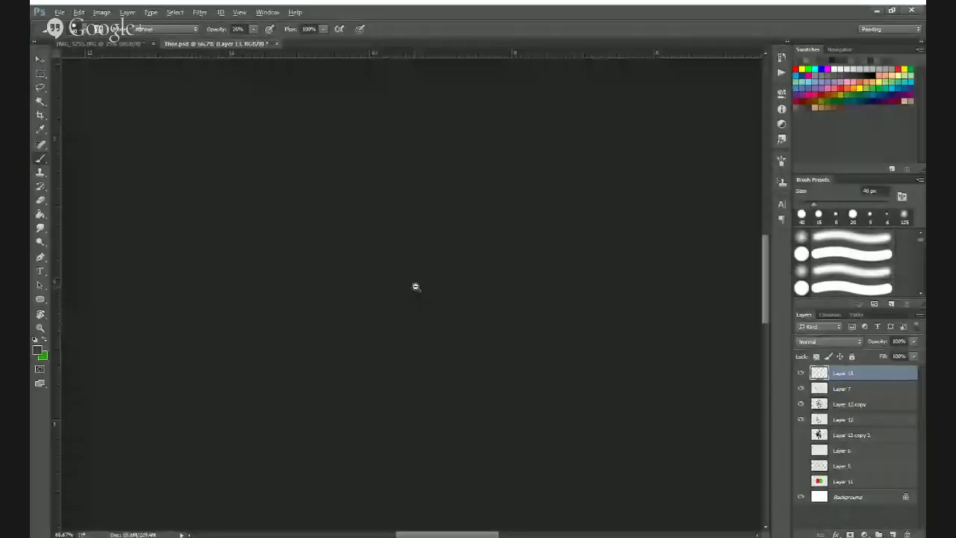
Examine the shading on the whole figure and on the far arm up close.
{"action": "left_click", "coordinate": [442, 269], "text": "ctrl+alt"}
{"action": "left_click", "coordinate": [442, 270], "text": "ctrl+alt"}
{"action": "left_click", "coordinate": [442, 270], "text": "ctrl+alt"}
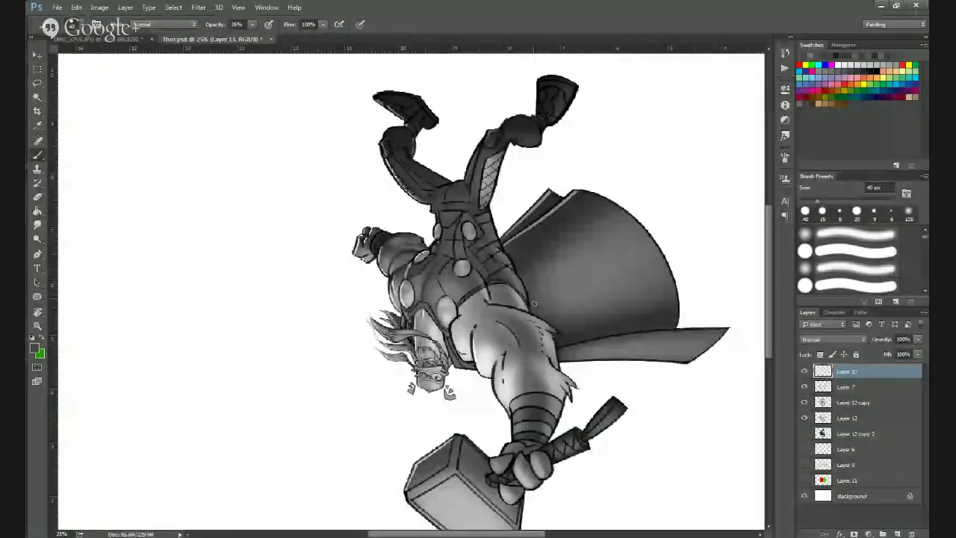
{"action": "left_click", "coordinate": [414, 269], "text": "ctrl"}
{"action": "left_click", "coordinate": [414, 269], "text": "ctrl"}
{"action": "left_click", "coordinate": [414, 269], "text": "ctrl"}
{"action": "left_click", "coordinate": [414, 269], "text": "ctrl"}
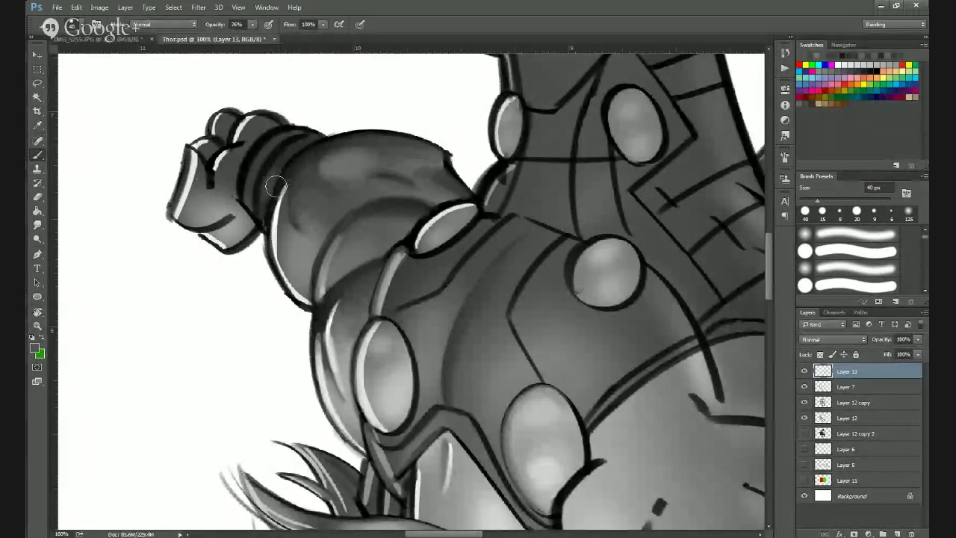
Reduce the brush size to 9 px and reset the rotated canvas view to upright, ready to keep painting.
{"action": "key", "text": "["}
{"action": "key", "text": "["}
{"action": "key", "text": "["}
{"action": "key", "text": "["}
{"action": "key", "text": "["}
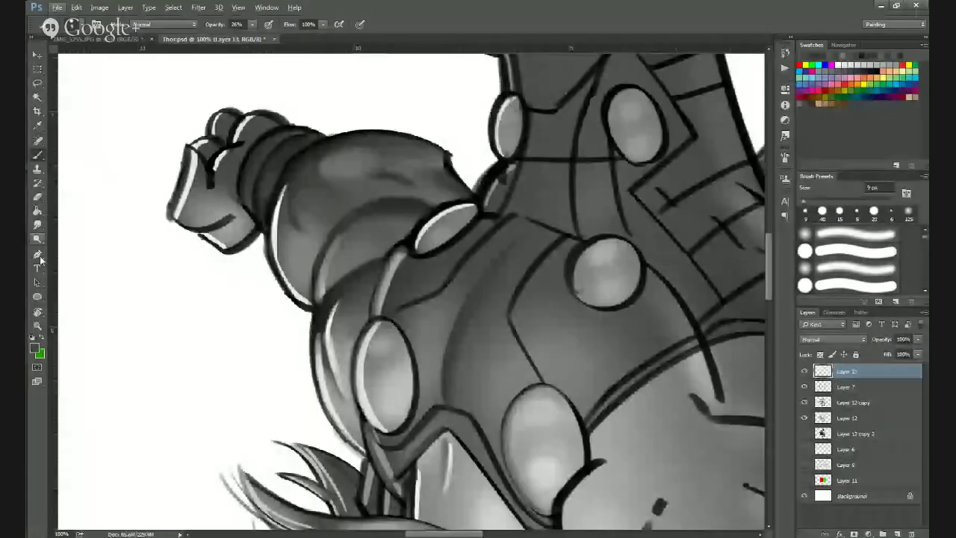
{"action": "left_click", "coordinate": [37, 312]}
{"action": "left_click", "coordinate": [172, 25]}
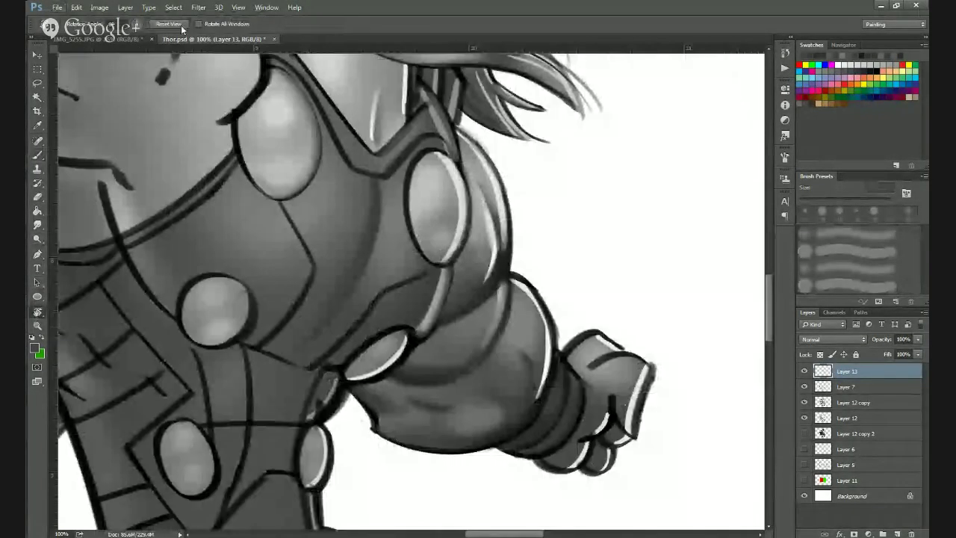
{"action": "left_click", "coordinate": [38, 155]}
Blend the dark fold on the far fist and refine the finger lines and highlights with sampled black and near-white.
{"action": "left_click_drag", "start_coordinate": [540, 436], "coordinate": [487, 295]}
{"action": "left_click", "coordinate": [489, 313], "text": "alt"}
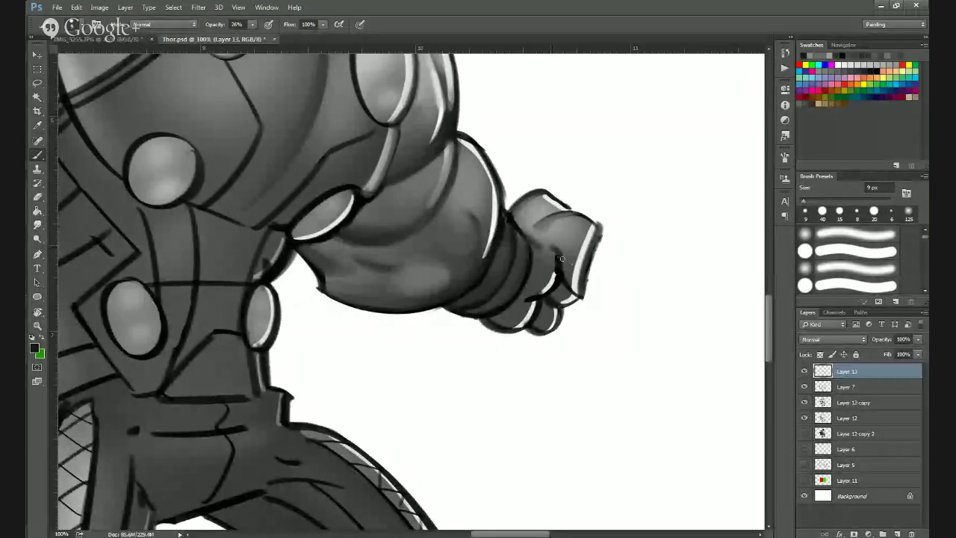
{"action": "left_click_drag", "start_coordinate": [561, 258], "coordinate": [551, 245]}
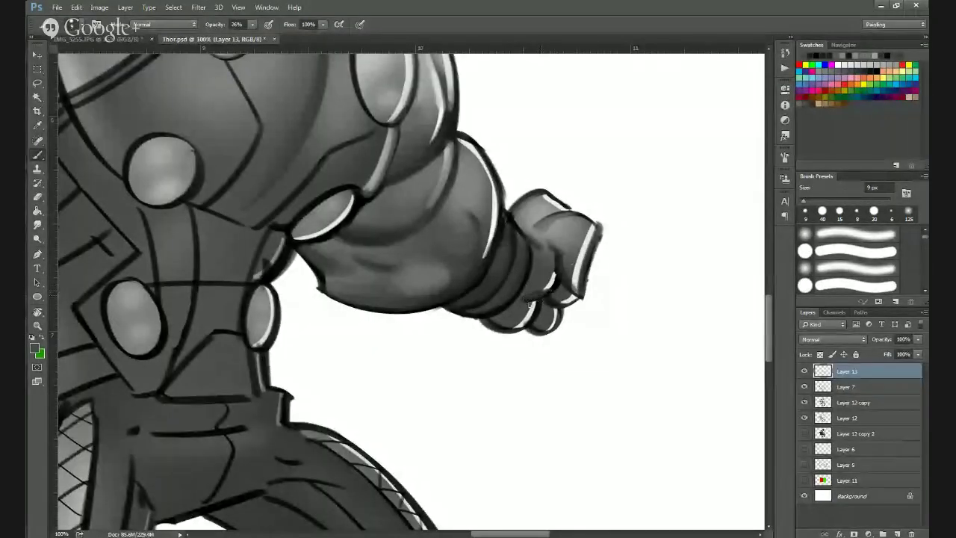
{"action": "key", "text": "ctrl+z"}
{"action": "left_click", "coordinate": [557, 284], "text": "alt"}
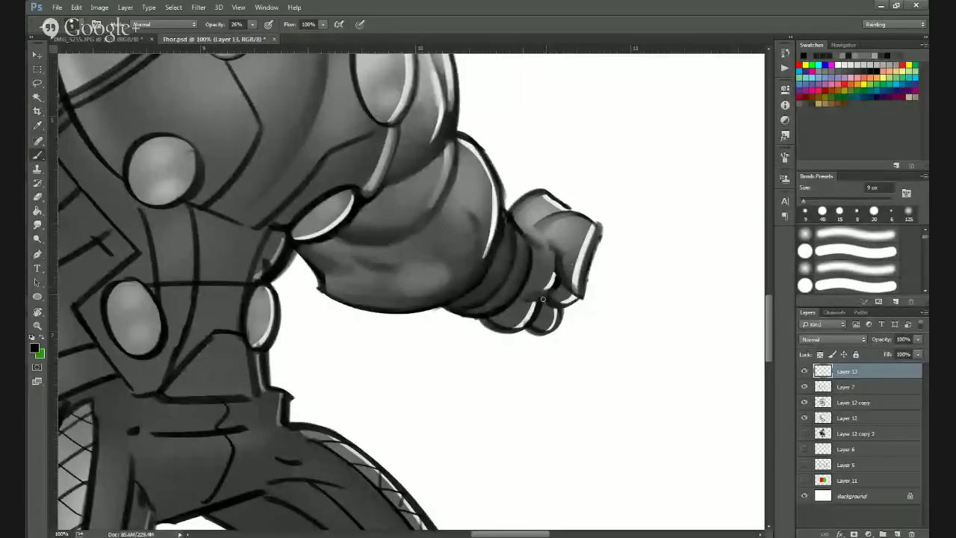
{"action": "left_click", "coordinate": [534, 312], "text": "alt"}
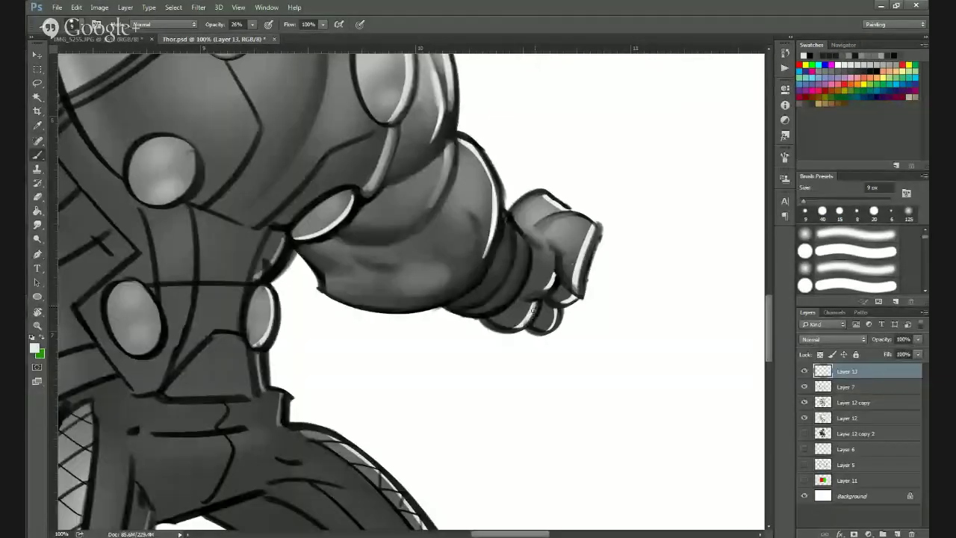
{"action": "mouse_move", "coordinate": [549, 292]}
{"action": "left_mouse_down"}
{"action": "mouse_move", "coordinate": [590, 272]}
{"action": "mouse_move", "coordinate": [527, 299]}
{"action": "left_mouse_up"}
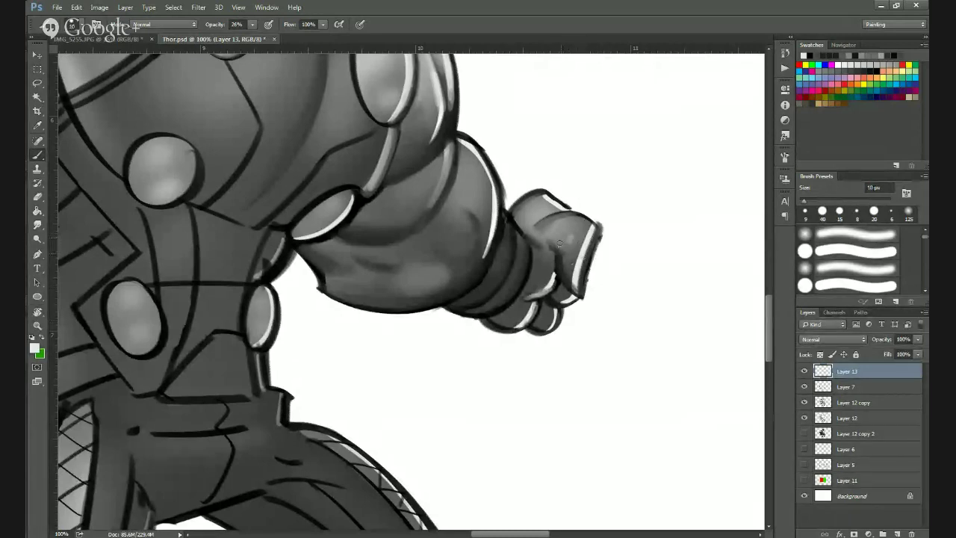
Paint soft near-white highlights on the back of the far fist and thumb, enlarging the brush to 25 px.
{"action": "left_click_drag", "start_coordinate": [560, 240], "coordinate": [571, 242]}
{"action": "key", "text": "bracketright"}
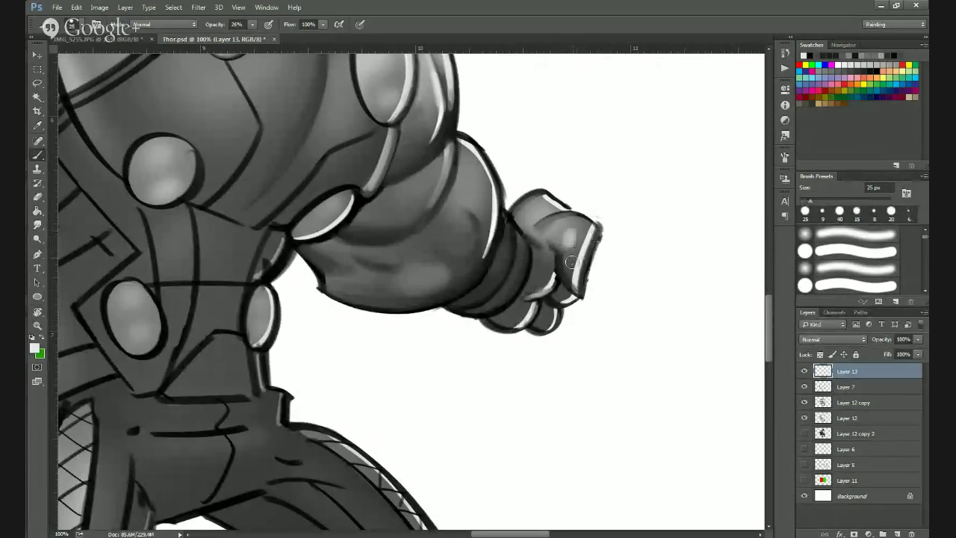
{"action": "left_click_drag", "start_coordinate": [557, 201], "coordinate": [548, 215]}
Brush near-white highlights at 25 px onto the rounded muscles of the far arm above the wrist bands.
{"action": "scroll", "coordinate": [488, 337], "scroll_direction": "down", "scroll_amount": 3}
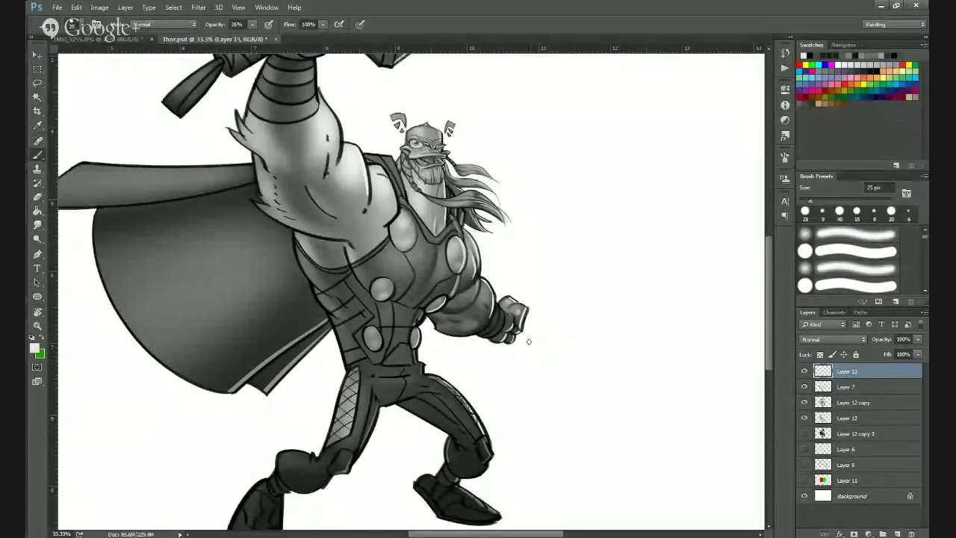
{"action": "scroll", "coordinate": [495, 303], "scroll_direction": "up", "scroll_amount": 2}
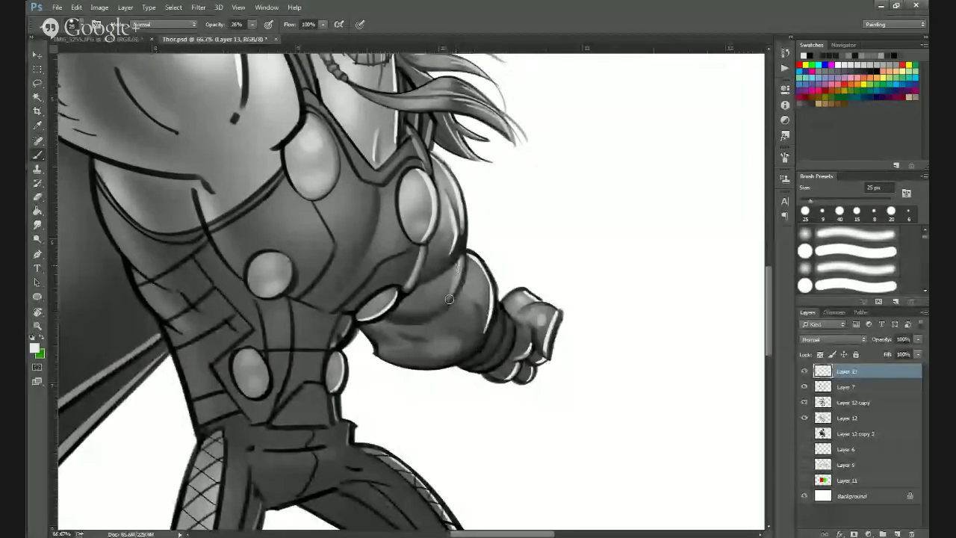
{"action": "left_click_drag", "start_coordinate": [459, 266], "coordinate": [447, 298]}
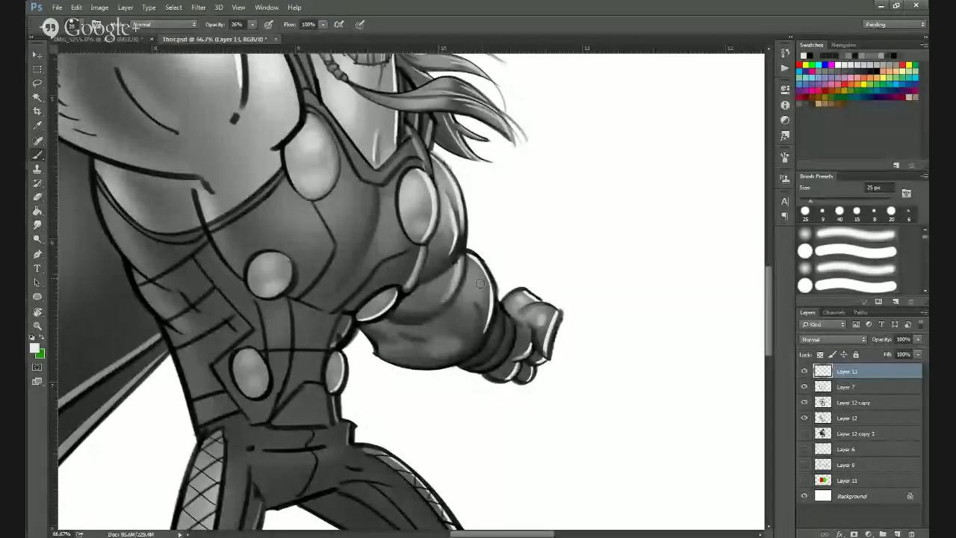
{"action": "left_click_drag", "start_coordinate": [469, 263], "coordinate": [486, 308]}
{"action": "mouse_move", "coordinate": [476, 271]}
{"action": "left_mouse_down"}
{"action": "mouse_move", "coordinate": [475, 332]}
{"action": "mouse_move", "coordinate": [482, 326]}
{"action": "mouse_move", "coordinate": [485, 303]}
{"action": "left_mouse_up"}
Check the whole figure, then brush light grey at 25 px over the upper part of the raised arm's shoulder.
{"action": "scroll", "coordinate": [500, 387], "scroll_direction": "down", "scroll_amount": 2}
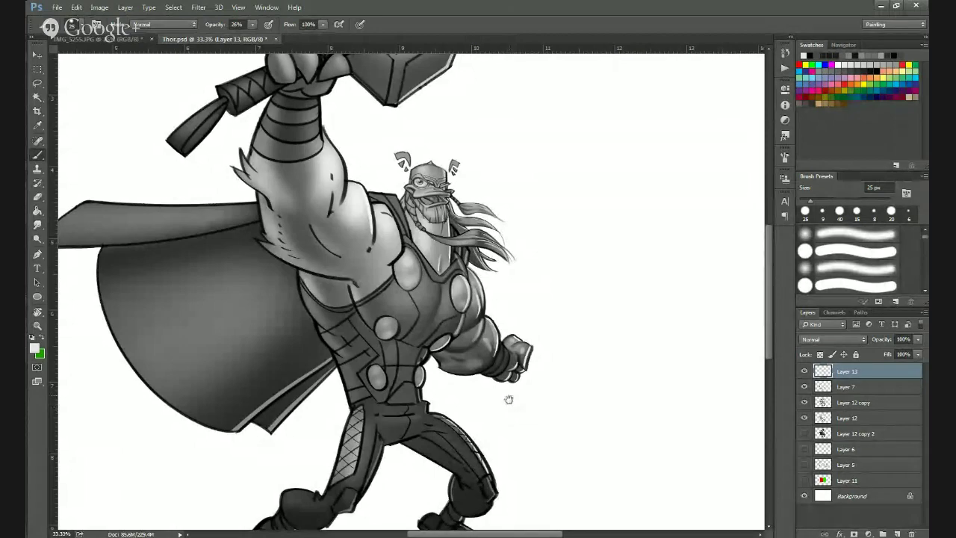
{"action": "scroll", "coordinate": [493, 374], "scroll_direction": "down", "scroll_amount": 1}
{"action": "scroll", "coordinate": [470, 354], "scroll_direction": "up", "scroll_amount": 1}
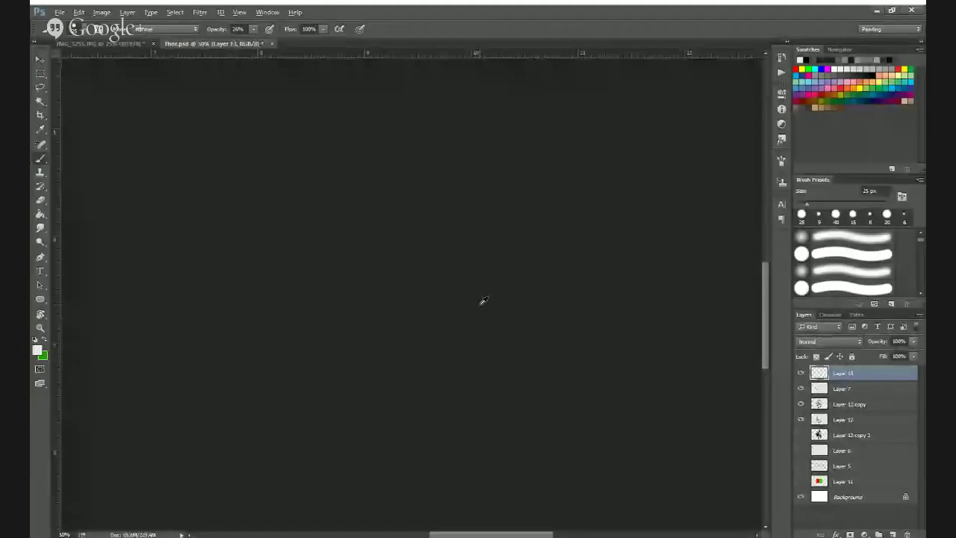
{"action": "left_click", "coordinate": [478, 305], "text": "alt"}
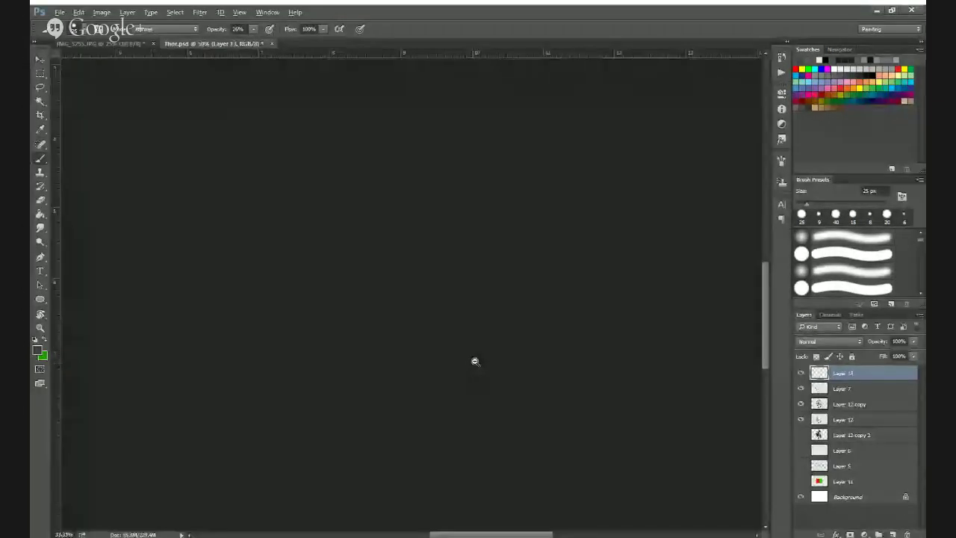
{"action": "left_click", "coordinate": [475, 361], "text": "alt"}
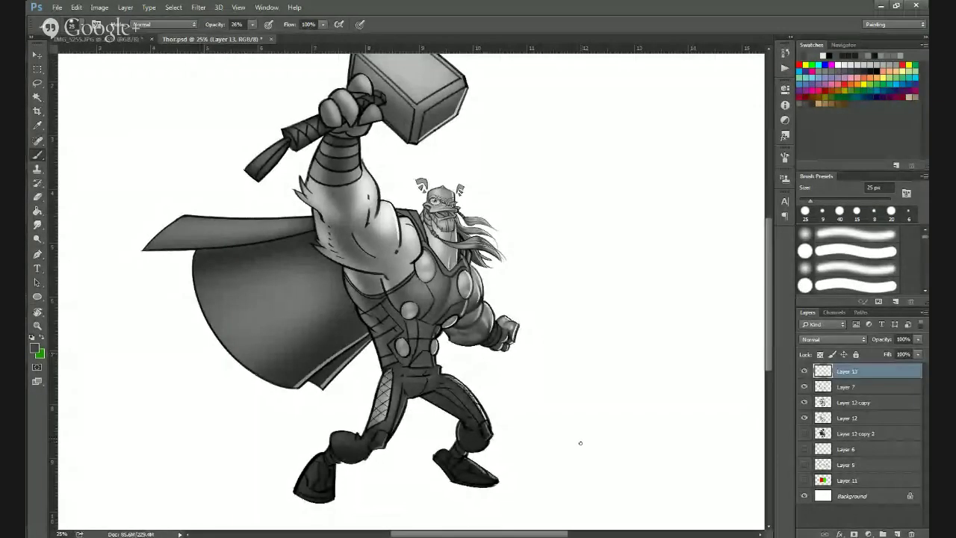
{"action": "scroll", "coordinate": [403, 273], "scroll_direction": "up", "scroll_amount": 1}
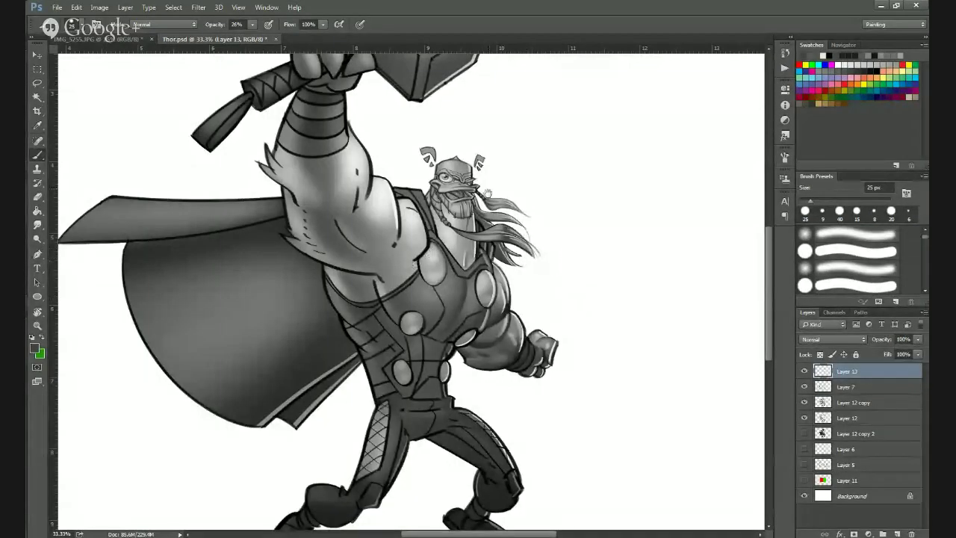
{"action": "scroll", "coordinate": [403, 201], "scroll_direction": "up", "scroll_amount": 2}
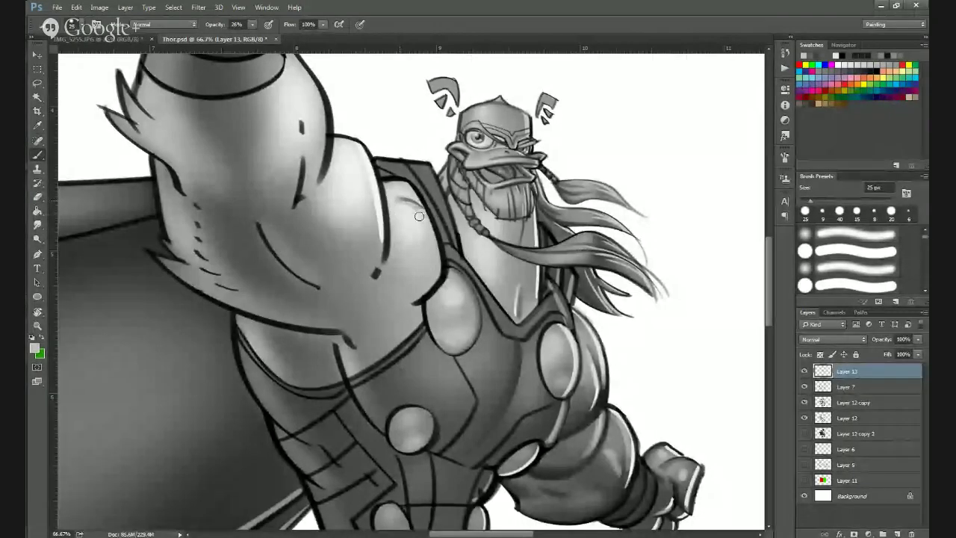
{"action": "left_click_drag", "start_coordinate": [399, 206], "coordinate": [414, 217]}
Shade the front edge of the raised arm's shoulder beside the cape strap with sampled greys at 10 px.
{"action": "left_click", "coordinate": [398, 202], "text": "alt"}
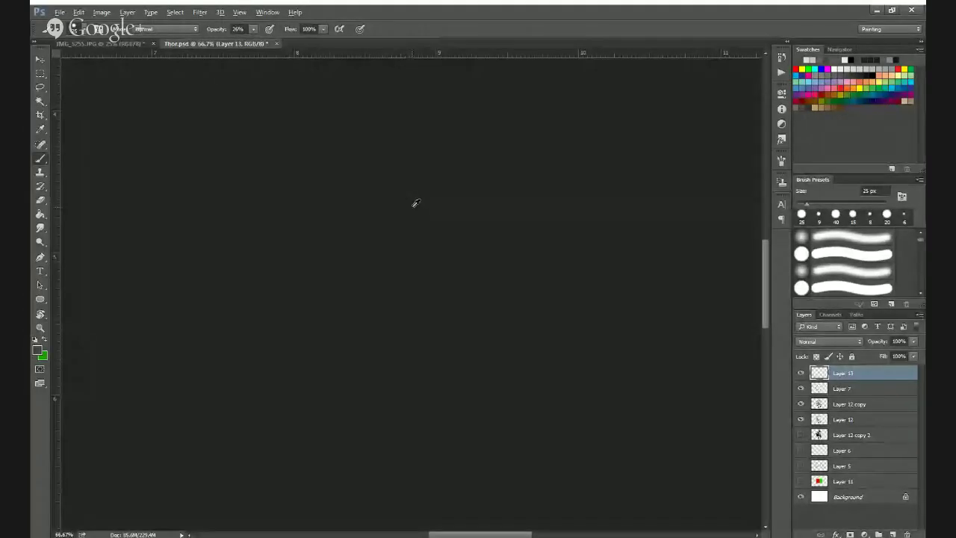
{"action": "left_click", "coordinate": [409, 206], "text": "alt"}
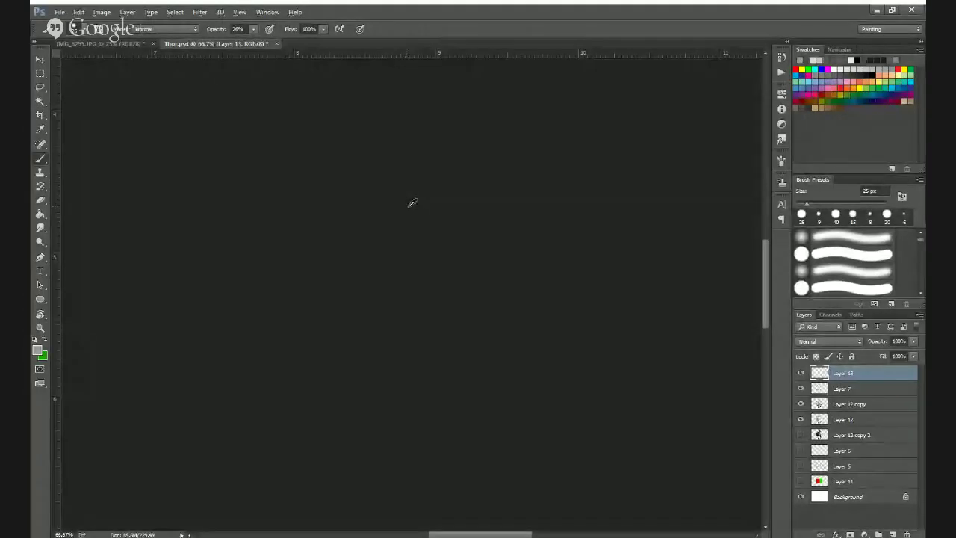
{"action": "mouse_move", "coordinate": [421, 223]}
{"action": "left_mouse_down"}
{"action": "mouse_move", "coordinate": [435, 257]}
{"action": "mouse_move", "coordinate": [414, 172]}
{"action": "mouse_move", "coordinate": [413, 212]}
{"action": "mouse_move", "coordinate": [441, 259]}
{"action": "left_mouse_up"}
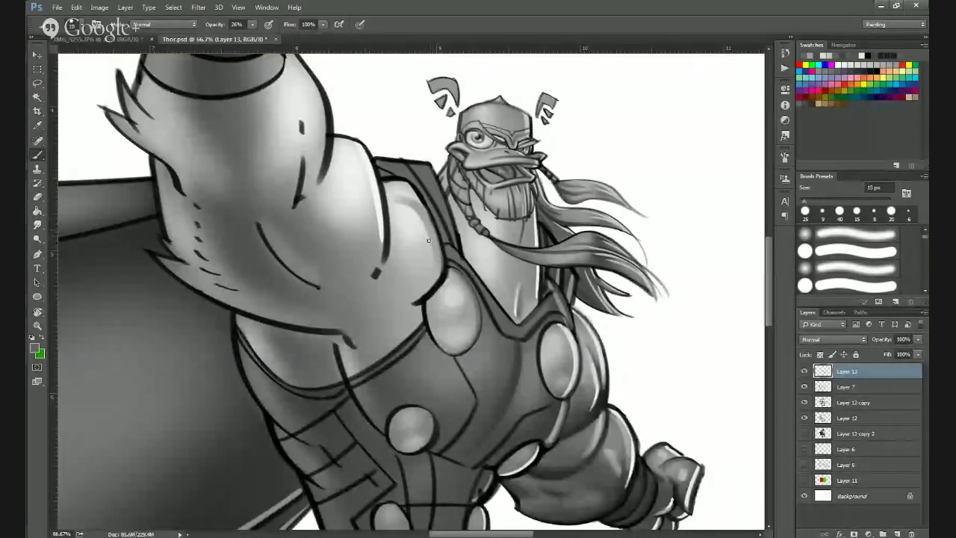
{"action": "left_click_drag", "start_coordinate": [426, 222], "coordinate": [435, 240]}
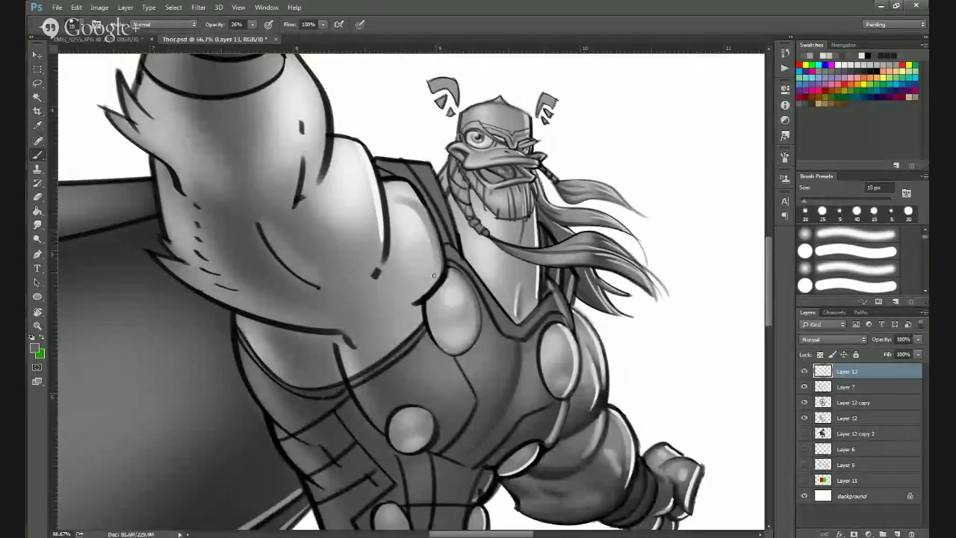
Shade the lower edge of the raised arm's shoulder above the chest disc with grey, enlarging the brush to 25 px.
{"action": "left_click_drag", "start_coordinate": [439, 277], "coordinate": [416, 299]}
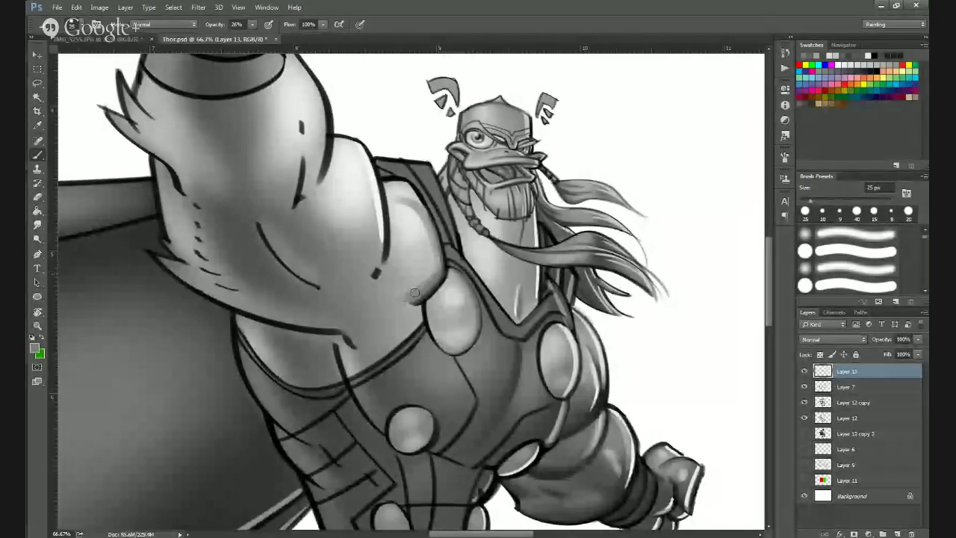
{"action": "left_click_drag", "start_coordinate": [427, 281], "coordinate": [399, 300]}
{"action": "left_click", "coordinate": [435, 287], "text": "alt"}
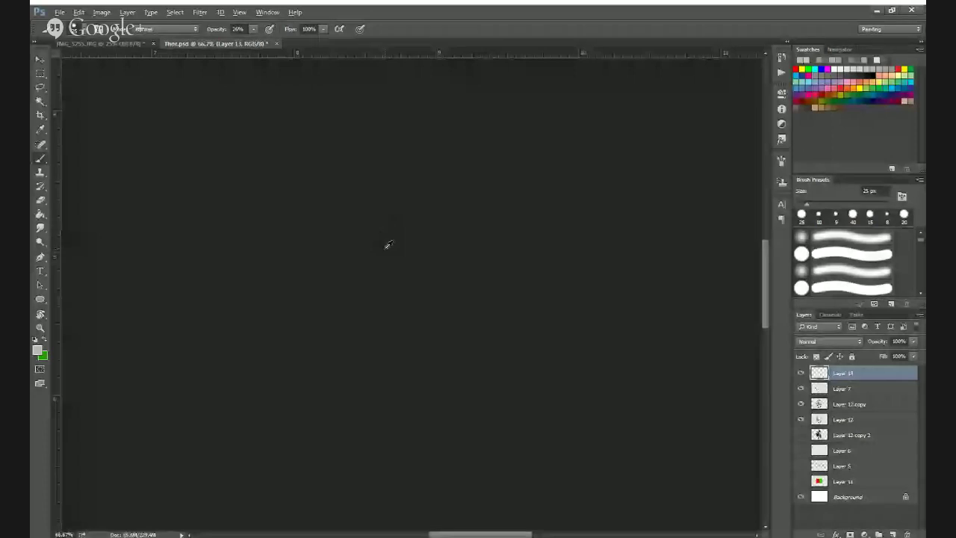
Paint over the dark ink line along the raised upper arm's edge with sampled greys, blending it into the muscle shading.
{"action": "left_click", "coordinate": [386, 258], "text": "alt"}
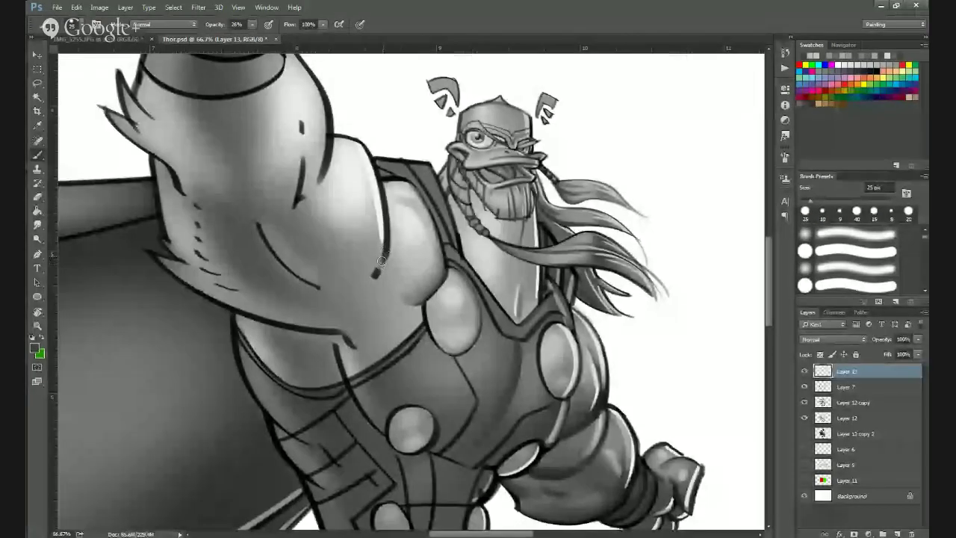
{"action": "left_click_drag", "start_coordinate": [385, 257], "coordinate": [379, 271]}
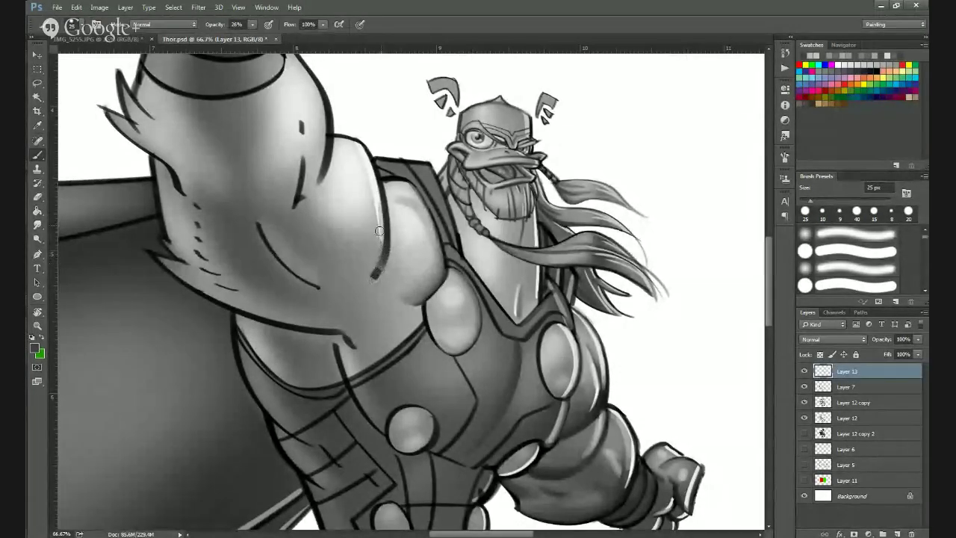
{"action": "left_click_drag", "start_coordinate": [383, 199], "coordinate": [384, 248]}
{"action": "left_click", "coordinate": [373, 178], "text": "alt"}
{"action": "mouse_move", "coordinate": [382, 205]}
{"action": "left_mouse_down"}
{"action": "mouse_move", "coordinate": [378, 178]}
{"action": "mouse_move", "coordinate": [379, 221]}
{"action": "left_mouse_up"}
{"action": "mouse_move", "coordinate": [370, 169]}
{"action": "left_mouse_down"}
{"action": "mouse_move", "coordinate": [386, 124]}
{"action": "mouse_move", "coordinate": [377, 253]}
{"action": "mouse_move", "coordinate": [384, 244]}
{"action": "mouse_move", "coordinate": [372, 280]}
{"action": "left_mouse_up"}
{"action": "left_click", "coordinate": [385, 223], "text": "alt"}
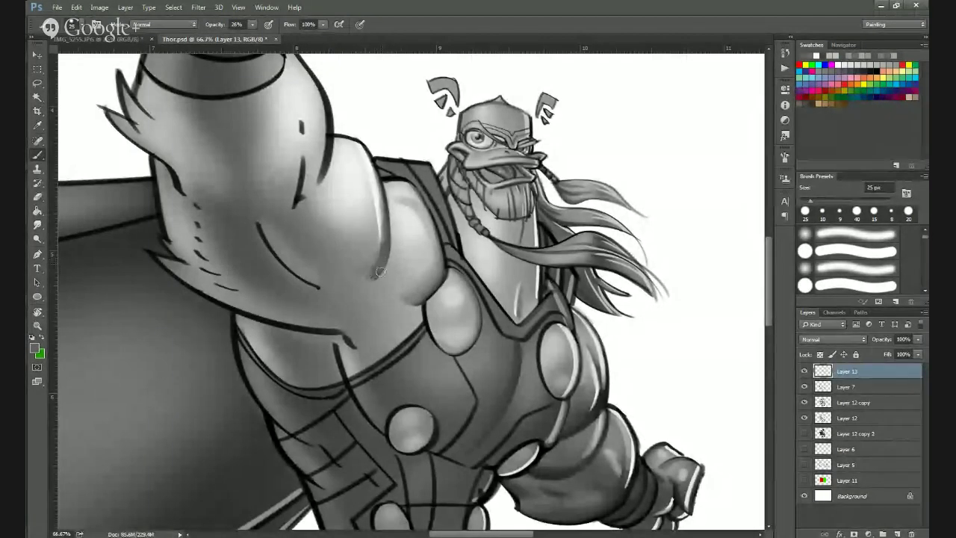
{"action": "left_click_drag", "start_coordinate": [381, 272], "coordinate": [386, 255]}
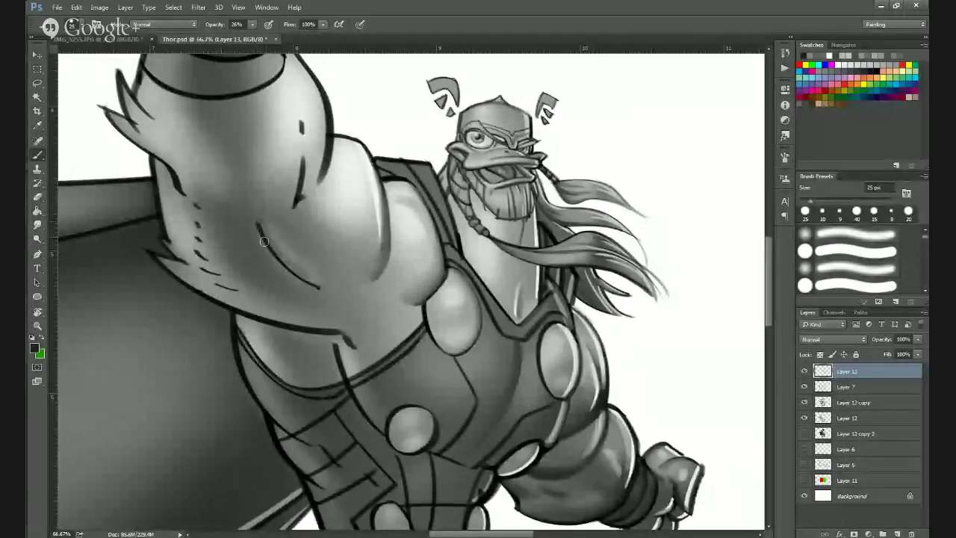
Soften the curved muscle line under the raised arm's biceps into shading, enlarging the brush to 40 px.
{"action": "left_click_drag", "start_coordinate": [261, 226], "coordinate": [334, 293]}
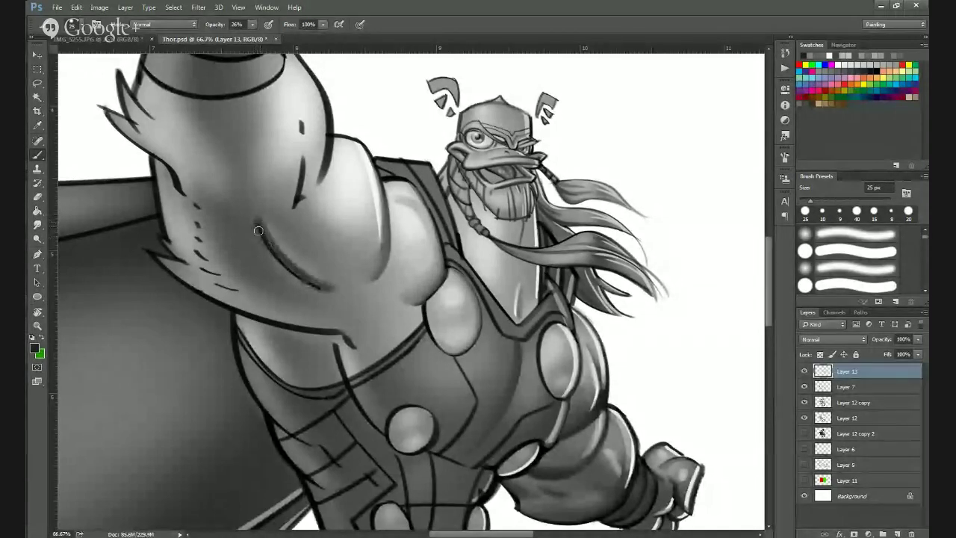
{"action": "key", "text": "bracketright"}
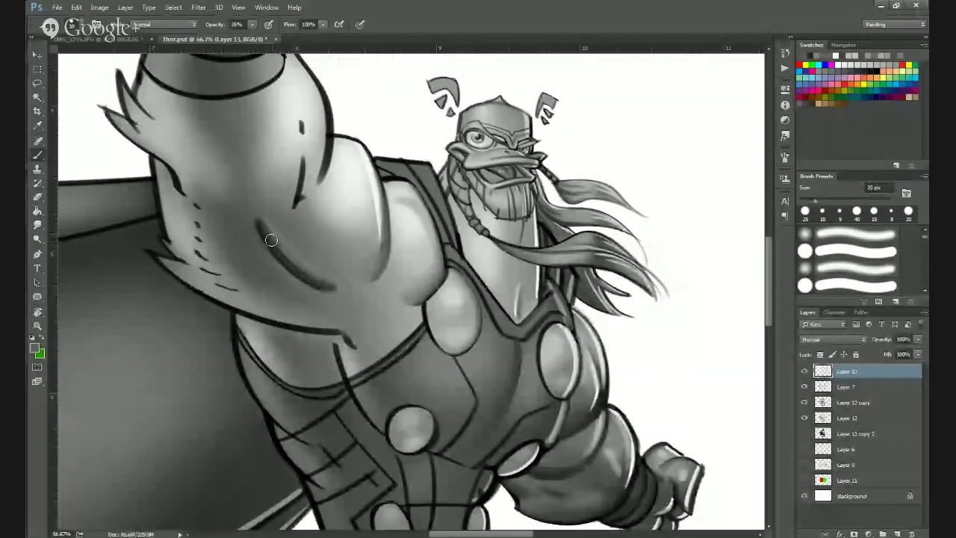
{"action": "key", "text": "bracketright"}
{"action": "mouse_move", "coordinate": [262, 226]}
{"action": "left_mouse_down"}
{"action": "mouse_move", "coordinate": [289, 268]}
{"action": "mouse_move", "coordinate": [329, 288]}
{"action": "left_mouse_up"}
{"action": "left_click_drag", "start_coordinate": [260, 228], "coordinate": [274, 244]}
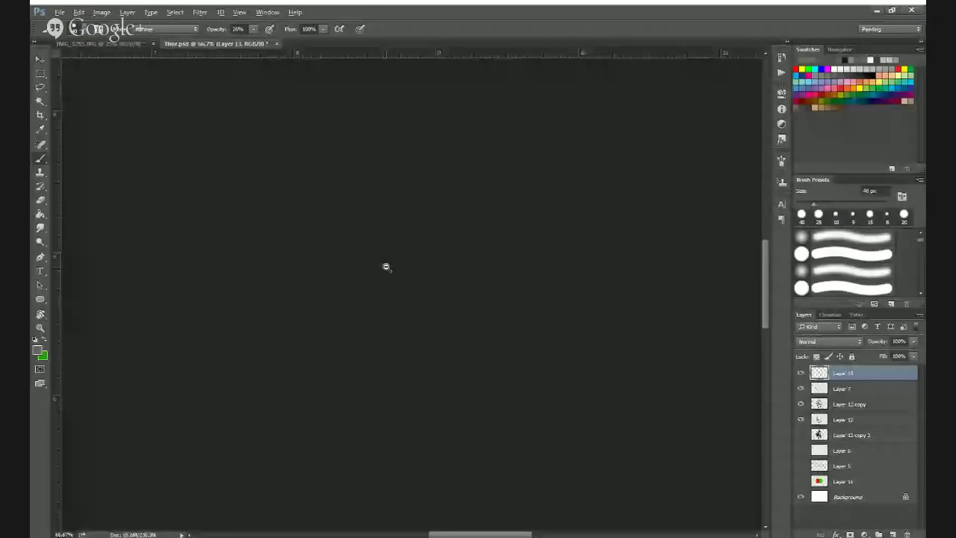
Blend the shading where the biceps' lower edge meets the shoulder using sampled grey at 40 px.
{"action": "left_click", "coordinate": [388, 266], "text": "alt"}
{"action": "left_click", "coordinate": [390, 266], "text": "alt"}
{"action": "left_click", "coordinate": [367, 267], "text": "ctrl"}
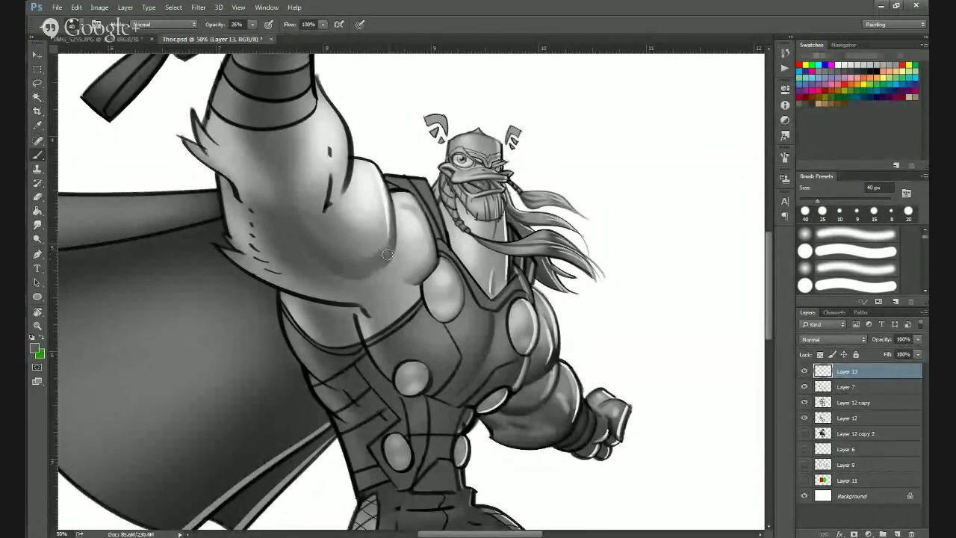
{"action": "left_click_drag", "start_coordinate": [416, 262], "coordinate": [402, 265]}
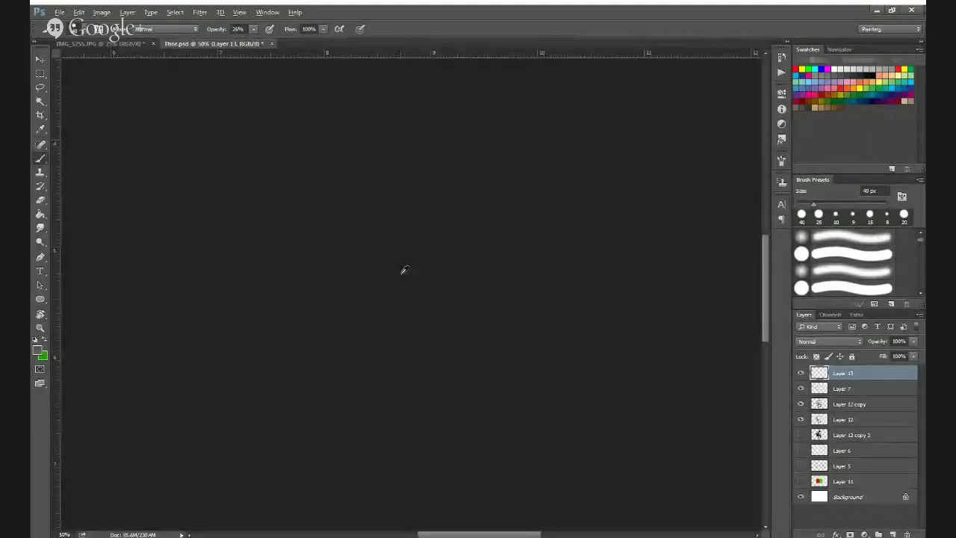
{"action": "left_click", "coordinate": [400, 273], "text": "alt"}
{"action": "left_click_drag", "start_coordinate": [398, 269], "coordinate": [393, 274]}
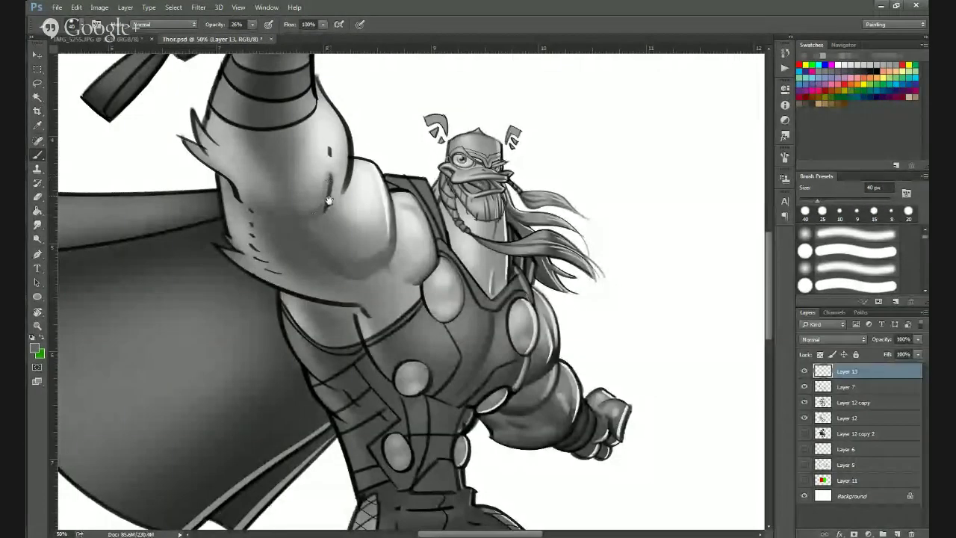
Paint over the short ink marks on the inner side of the raised forearm with sampled greys.
{"action": "left_click", "coordinate": [369, 265], "text": "alt"}
{"action": "left_click", "coordinate": [369, 265], "text": "alt"}
{"action": "left_click", "coordinate": [369, 265], "text": "alt"}
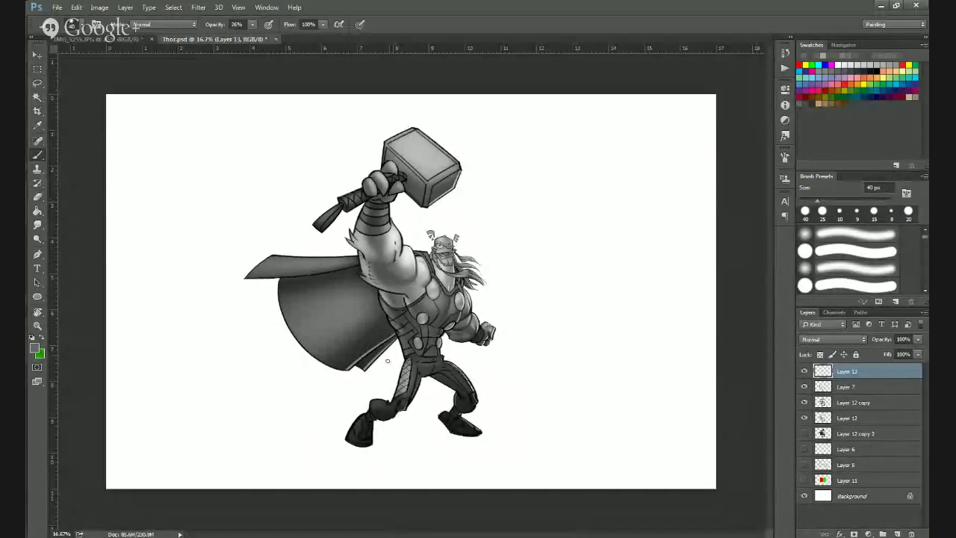
{"action": "left_click", "coordinate": [383, 224], "text": "ctrl"}
{"action": "left_click", "coordinate": [388, 236], "text": "ctrl"}
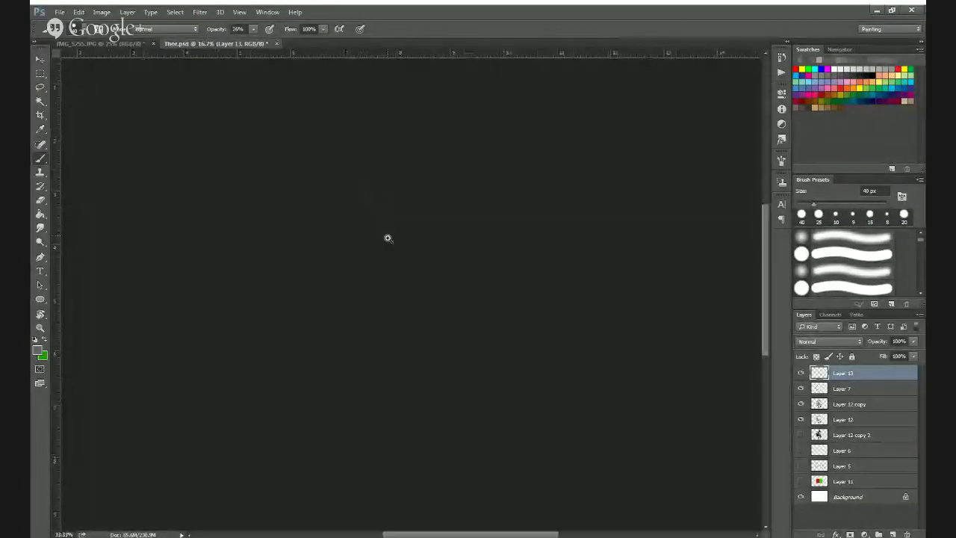
{"action": "left_click", "coordinate": [388, 239], "text": "ctrl"}
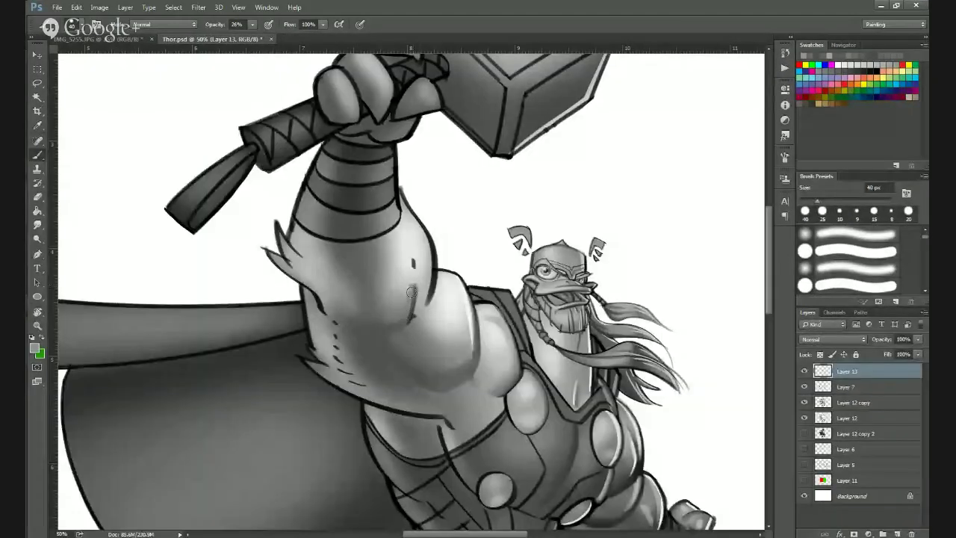
{"action": "left_click", "coordinate": [414, 312], "text": "alt"}
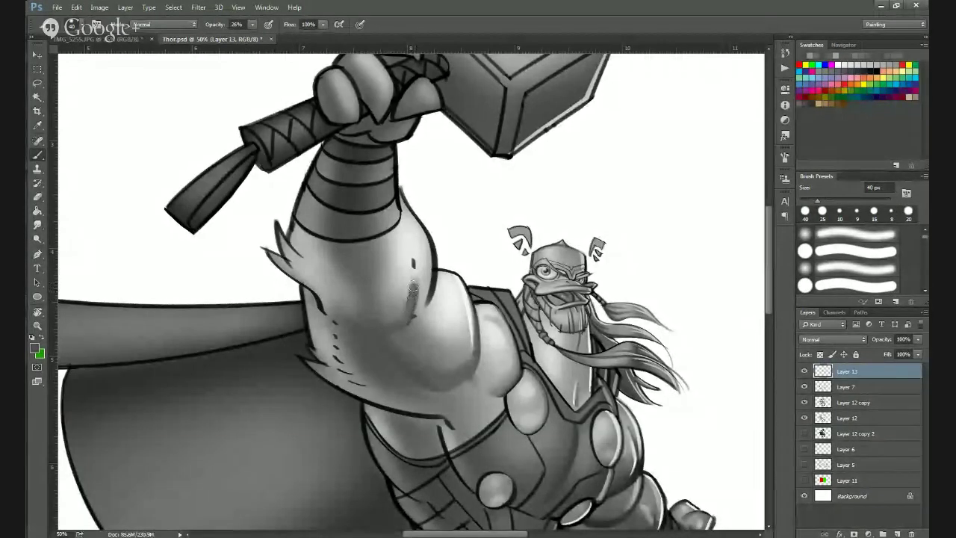
{"action": "left_click_drag", "start_coordinate": [414, 263], "coordinate": [405, 320]}
{"action": "left_click", "coordinate": [417, 268], "text": "alt"}
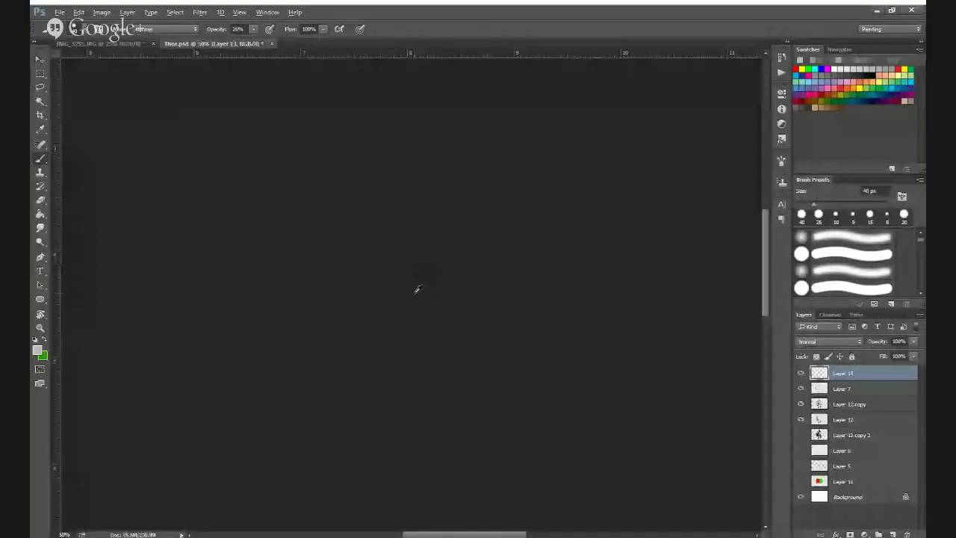
{"action": "left_click", "coordinate": [414, 294], "text": "alt"}
{"action": "mouse_move", "coordinate": [412, 305]}
{"action": "left_mouse_down"}
{"action": "mouse_move", "coordinate": [413, 267]}
{"action": "mouse_move", "coordinate": [399, 324]}
{"action": "left_mouse_up"}
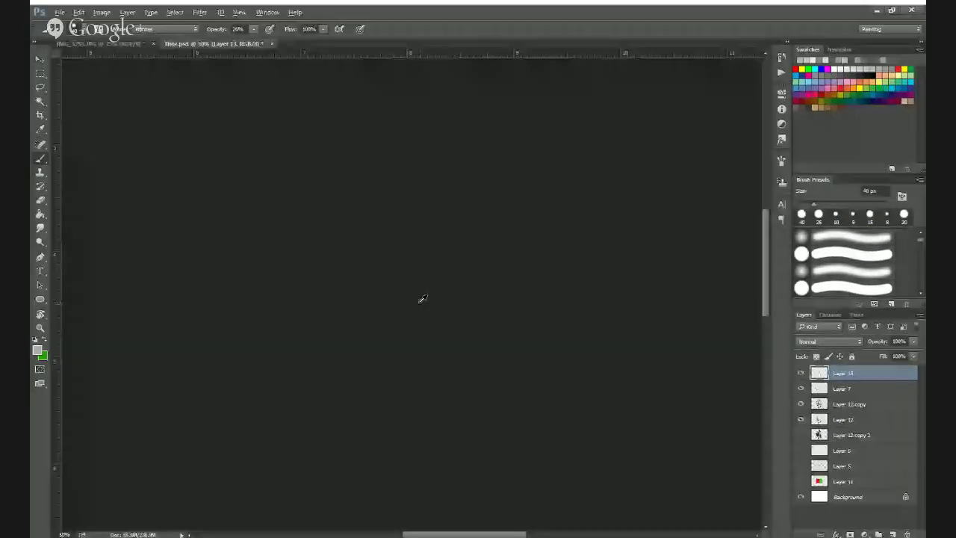
Shade the forearm muscle beside the elbow crease, softening the inner crease line with sampled greys.
{"action": "left_click", "coordinate": [409, 319], "text": "alt"}
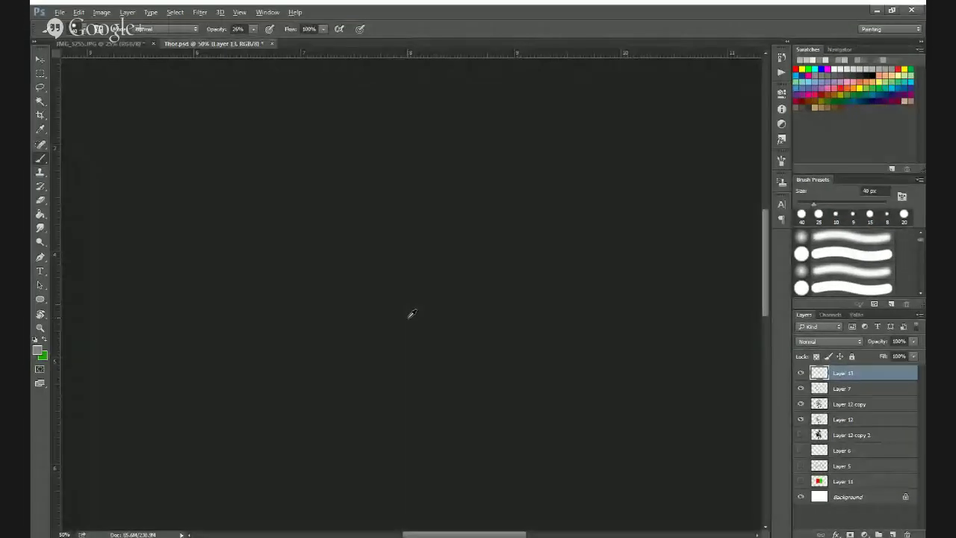
{"action": "left_click", "coordinate": [413, 311], "text": "alt"}
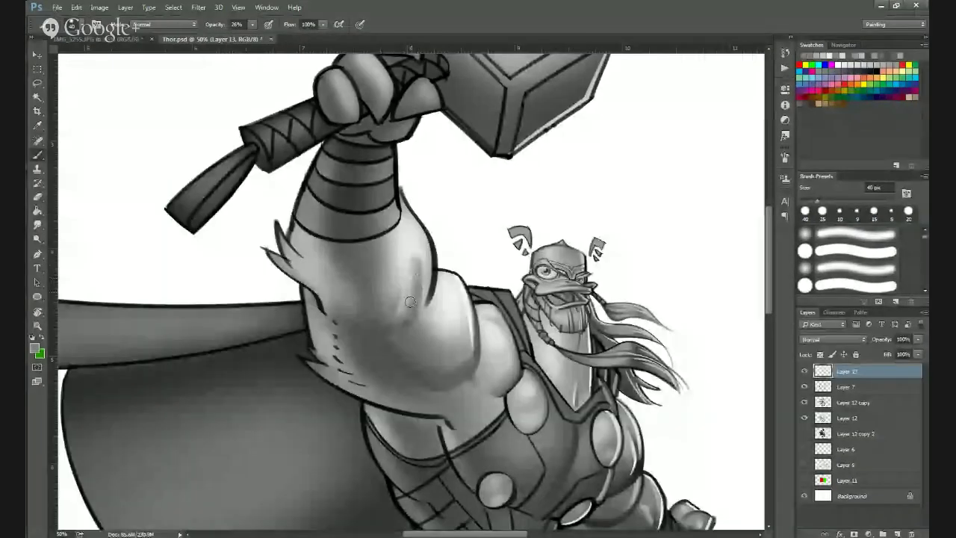
{"action": "left_click_drag", "start_coordinate": [420, 260], "coordinate": [408, 320]}
{"action": "left_click", "coordinate": [434, 282], "text": "alt"}
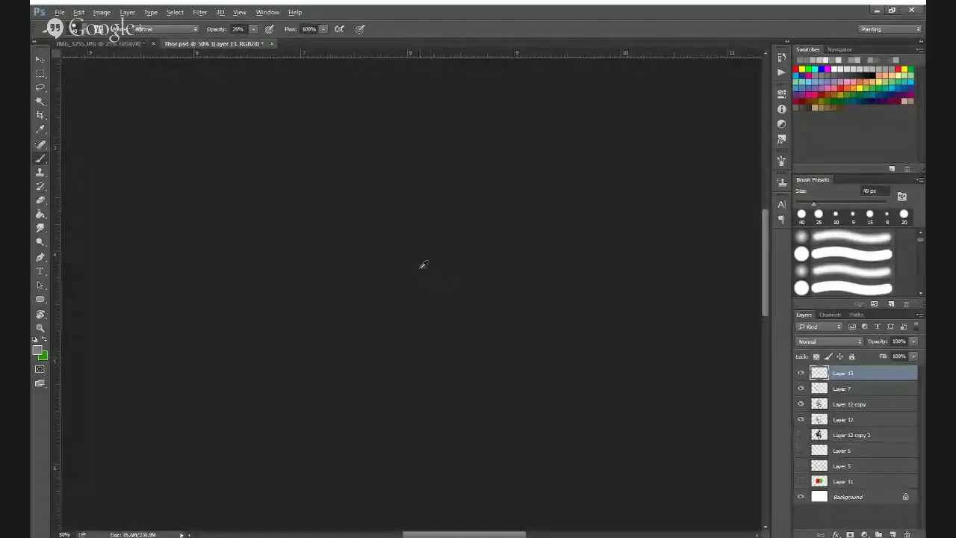
{"action": "left_click_drag", "start_coordinate": [425, 261], "coordinate": [411, 305]}
{"action": "left_click", "coordinate": [414, 313], "text": "alt"}
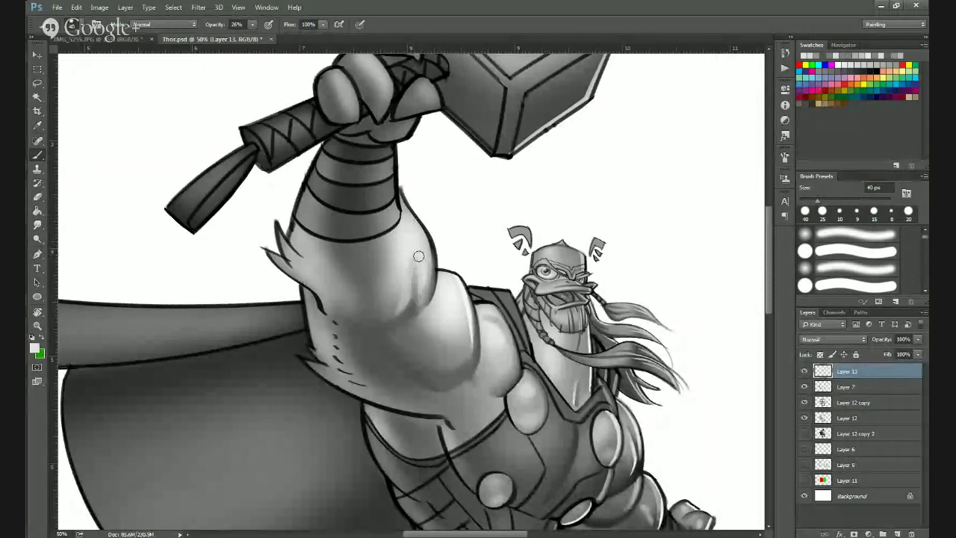
Refine the highlight and shadow on the forearm bulge above the elbow, resampling light and mid greys.
{"action": "left_click", "coordinate": [415, 267], "text": "alt"}
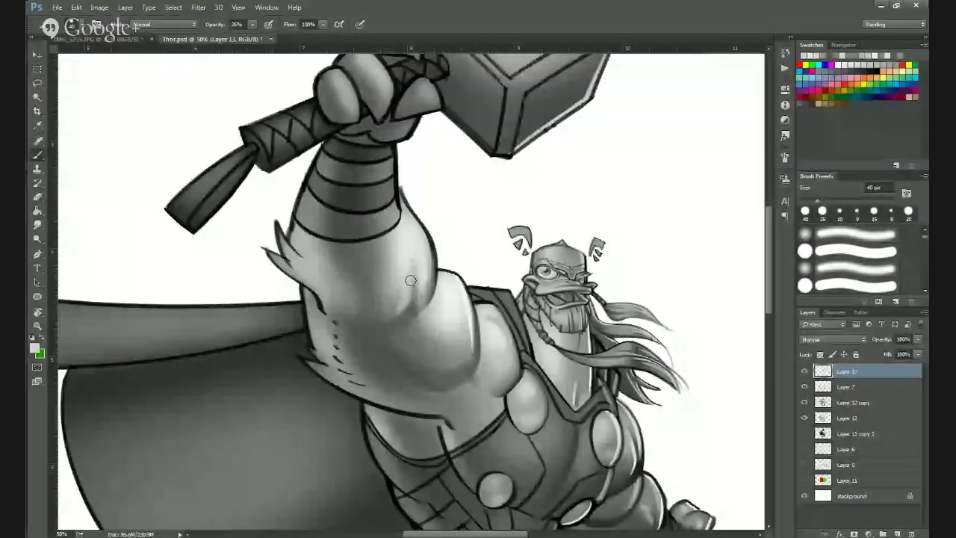
{"action": "left_click_drag", "start_coordinate": [412, 280], "coordinate": [419, 283]}
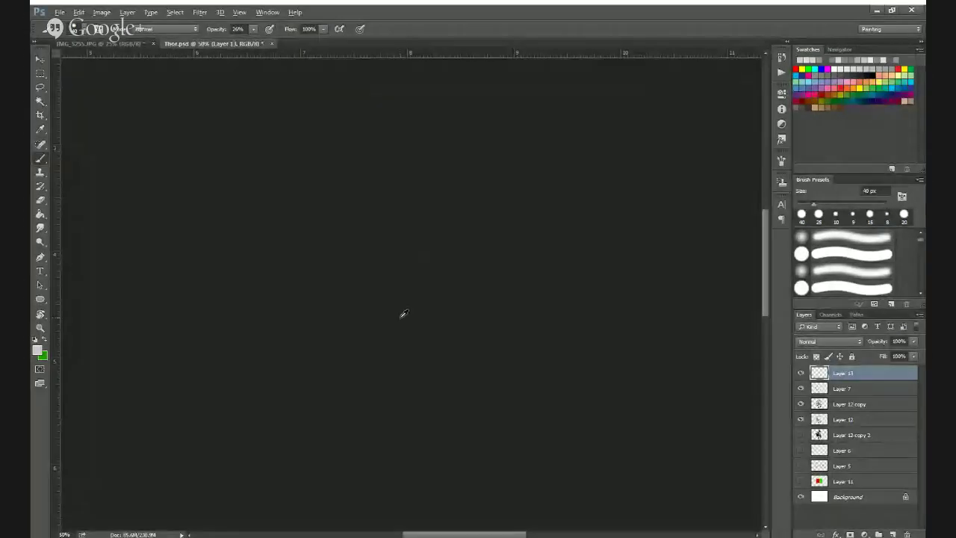
{"action": "left_click", "coordinate": [393, 312], "text": "alt"}
{"action": "left_click_drag", "start_coordinate": [399, 320], "coordinate": [412, 294]}
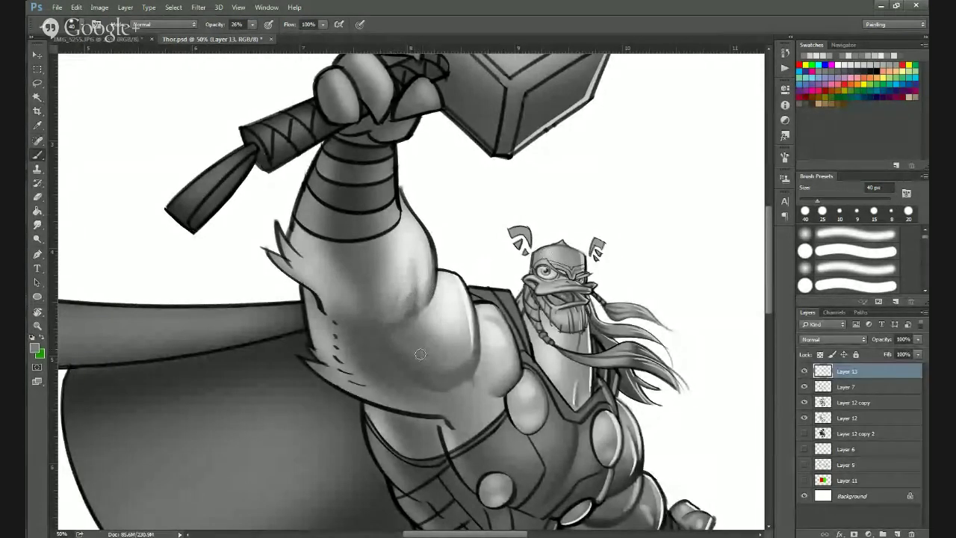
{"action": "left_click", "coordinate": [414, 302], "text": "alt"}
{"action": "mouse_move", "coordinate": [414, 300]}
{"action": "left_mouse_down"}
{"action": "mouse_move", "coordinate": [412, 272]}
{"action": "mouse_move", "coordinate": [404, 317]}
{"action": "mouse_move", "coordinate": [403, 306]}
{"action": "mouse_move", "coordinate": [416, 313]}
{"action": "mouse_move", "coordinate": [385, 331]}
{"action": "mouse_move", "coordinate": [426, 260]}
{"action": "left_mouse_up"}
{"action": "left_click", "coordinate": [417, 304], "text": "alt"}
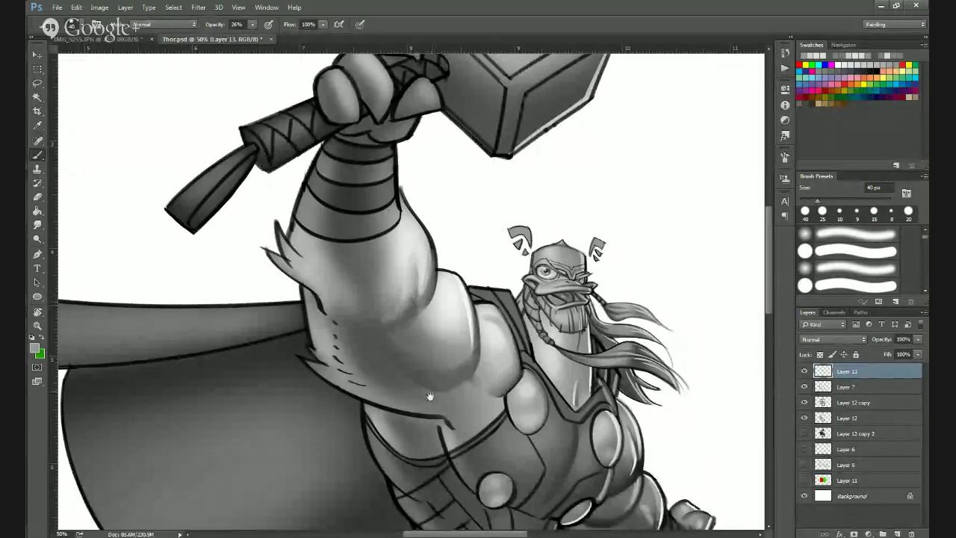
Lasso the row of small dash marks along the underside of the raised arm on Layer 7.
{"action": "left_click", "coordinate": [435, 392], "text": "alt"}
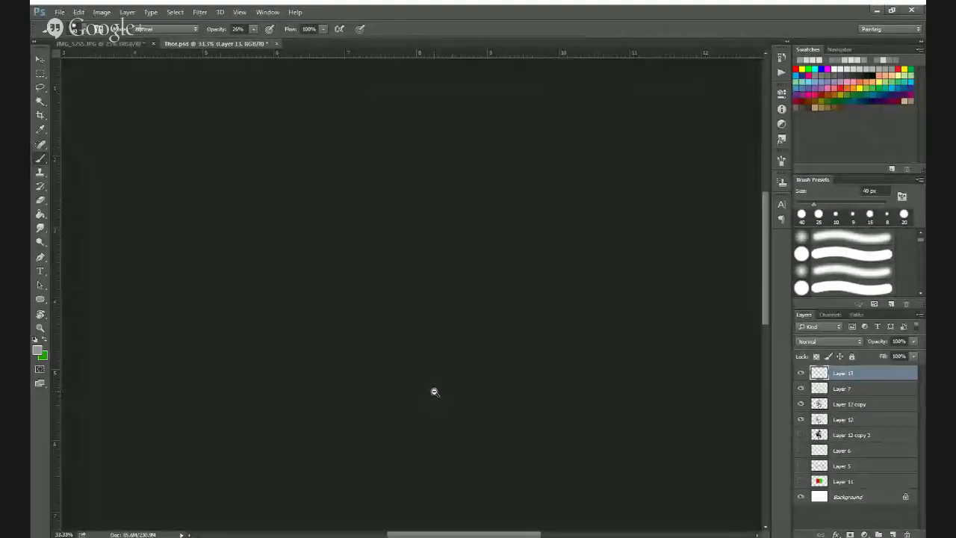
{"action": "left_click", "coordinate": [435, 392], "text": "alt"}
{"action": "left_click_drag", "start_coordinate": [420, 378], "coordinate": [410, 270]}
{"action": "left_click", "coordinate": [399, 277], "text": "ctrl"}
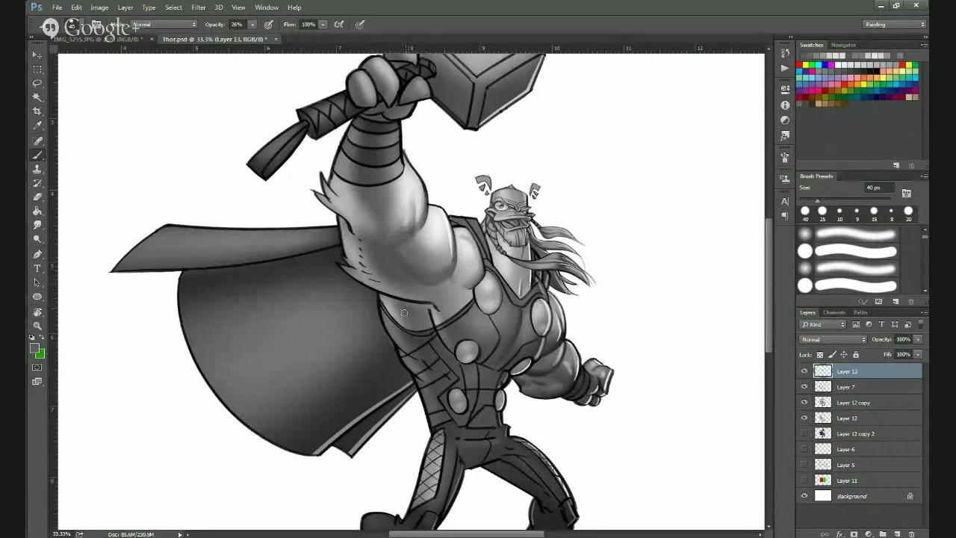
{"action": "scroll", "coordinate": [376, 296], "scroll_direction": "up", "scroll_amount": 2}
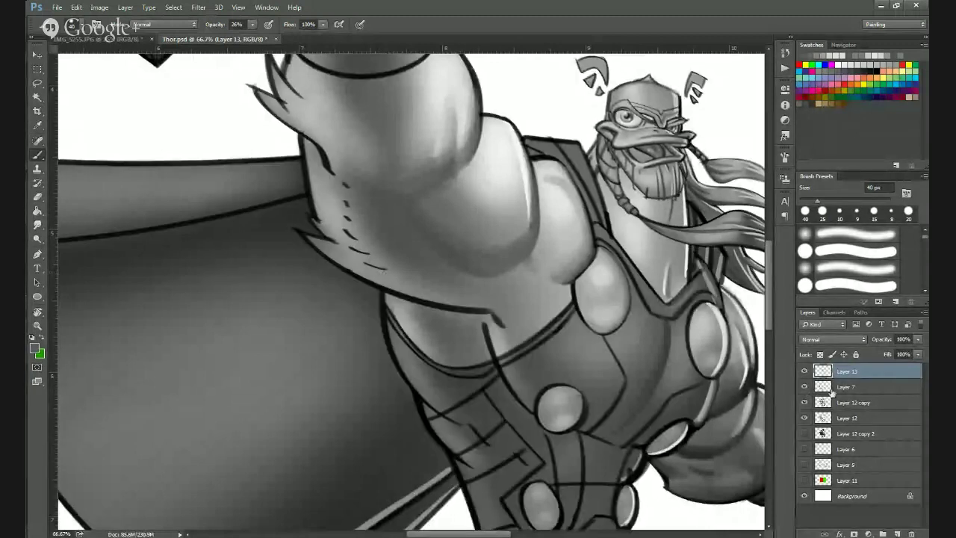
{"action": "left_click", "coordinate": [836, 389]}
{"action": "left_click", "coordinate": [37, 85]}
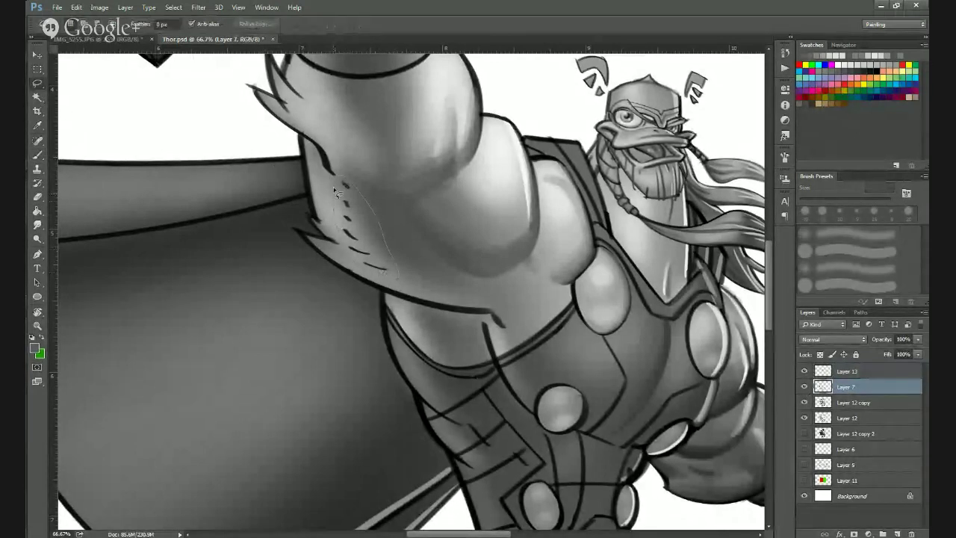
{"action": "left_click_drag", "start_coordinate": [335, 191], "coordinate": [335, 192]}
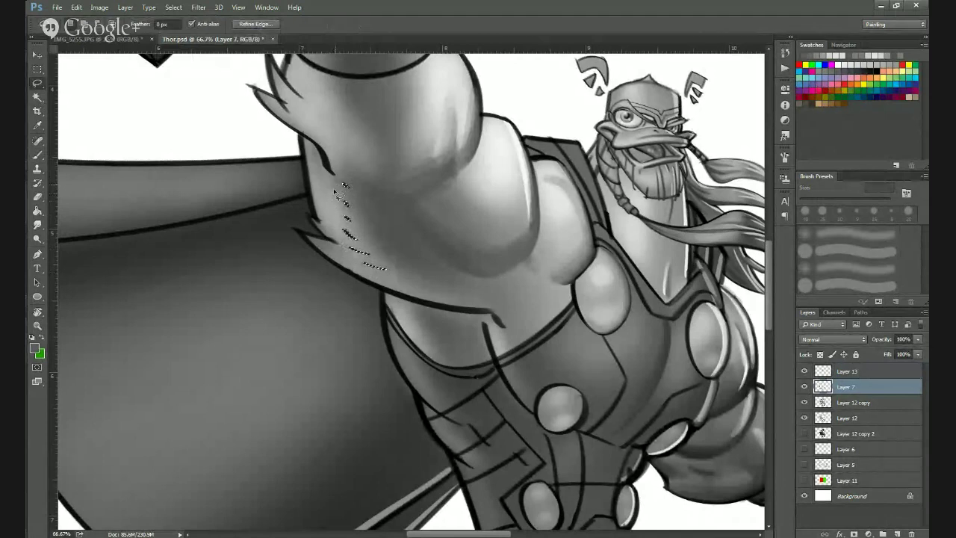
Set the foreground colour to white (ffffff), fill the selected dash marks with it, and deselect.
{"action": "left_click", "coordinate": [35, 348]}
{"action": "left_click", "coordinate": [221, 112]}
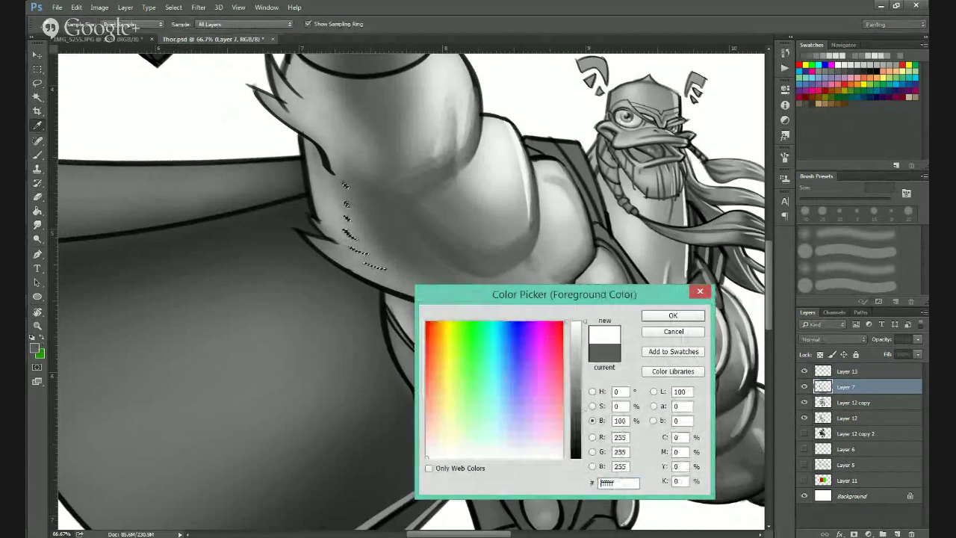
{"action": "left_click", "coordinate": [672, 315]}
{"action": "left_click", "coordinate": [76, 8]}
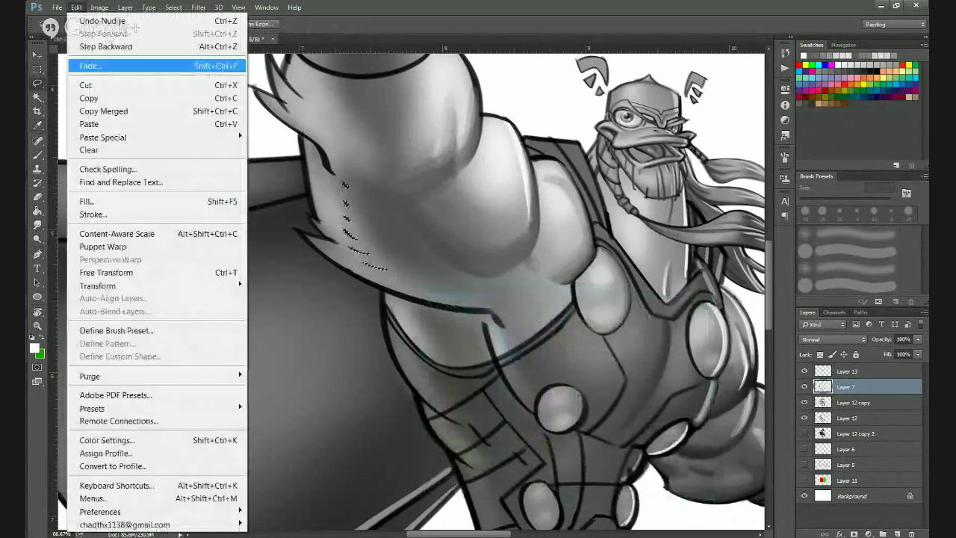
{"action": "left_click", "coordinate": [89, 200]}
{"action": "left_click", "coordinate": [617, 157]}
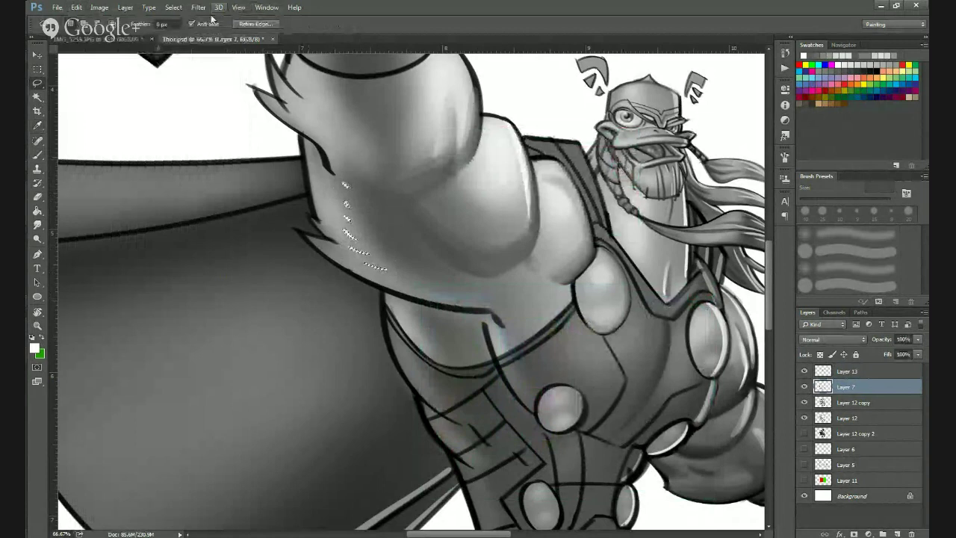
{"action": "left_click", "coordinate": [173, 7]}
{"action": "left_click", "coordinate": [195, 32]}
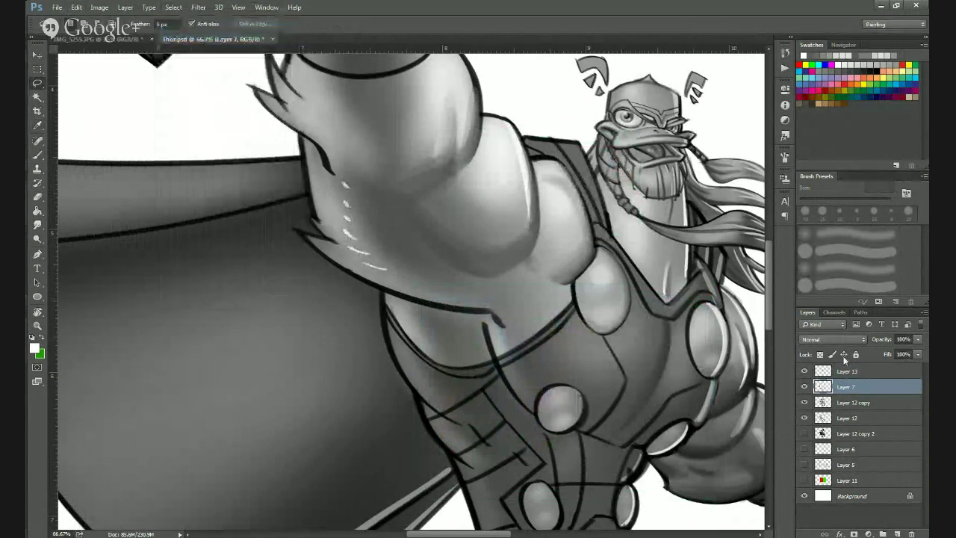
Make Layer 13 the active layer again and bring more of the figure into view.
{"action": "left_click", "coordinate": [852, 372]}
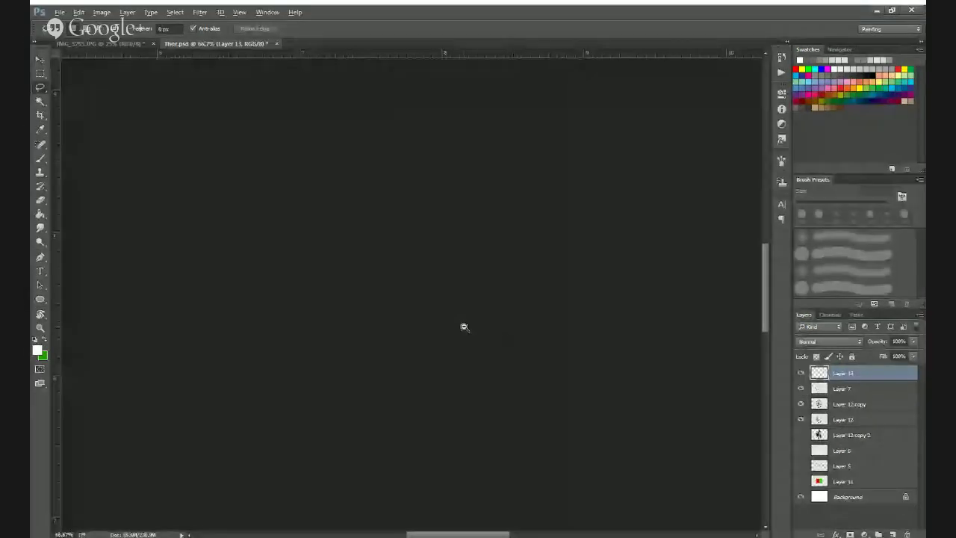
{"action": "key", "text": "ctrl+minus"}
{"action": "key", "text": "ctrl+minus"}
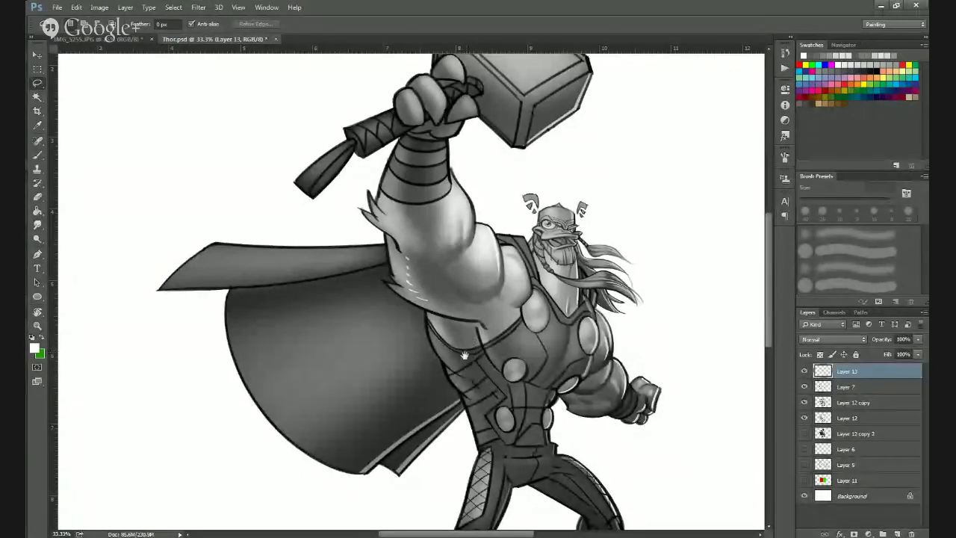
Select the Brush tool and toggle Layer 13 off and on to compare the raised arm with and without its shading.
{"action": "left_click", "coordinate": [453, 343], "text": "ctrl"}
{"action": "left_click", "coordinate": [453, 343], "text": "ctrl"}
{"action": "left_click_drag", "start_coordinate": [438, 234], "coordinate": [438, 290]}
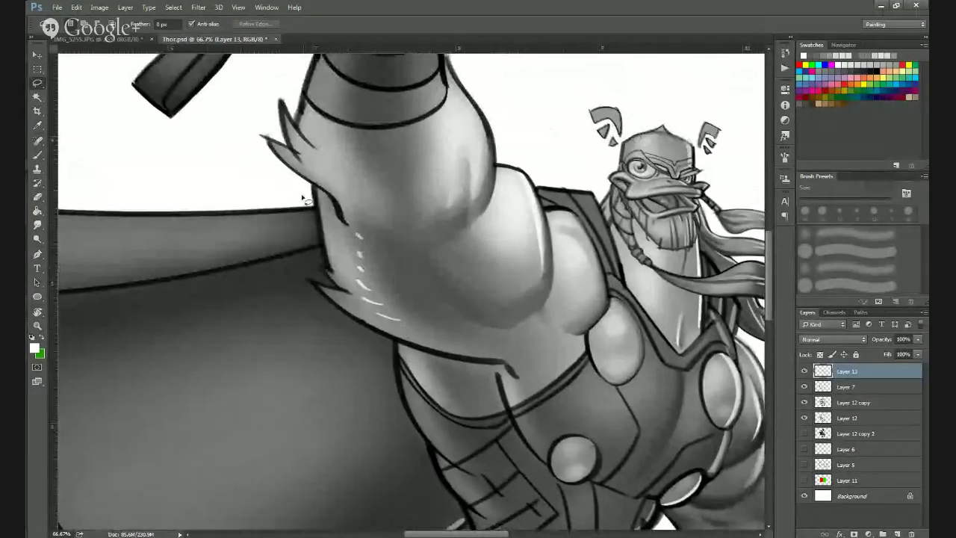
{"action": "left_click", "coordinate": [38, 155]}
{"action": "left_click", "coordinate": [805, 372]}
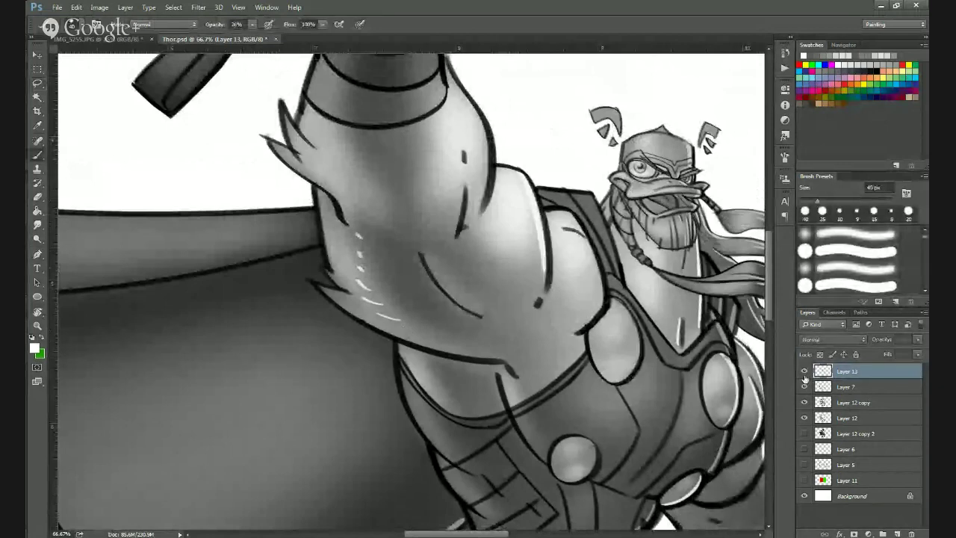
{"action": "left_click", "coordinate": [805, 372]}
Soften the dark ink line beneath the elbow feathers with sampled greys, reducing the brush to 15 px.
{"action": "left_click", "coordinate": [354, 225], "text": "alt"}
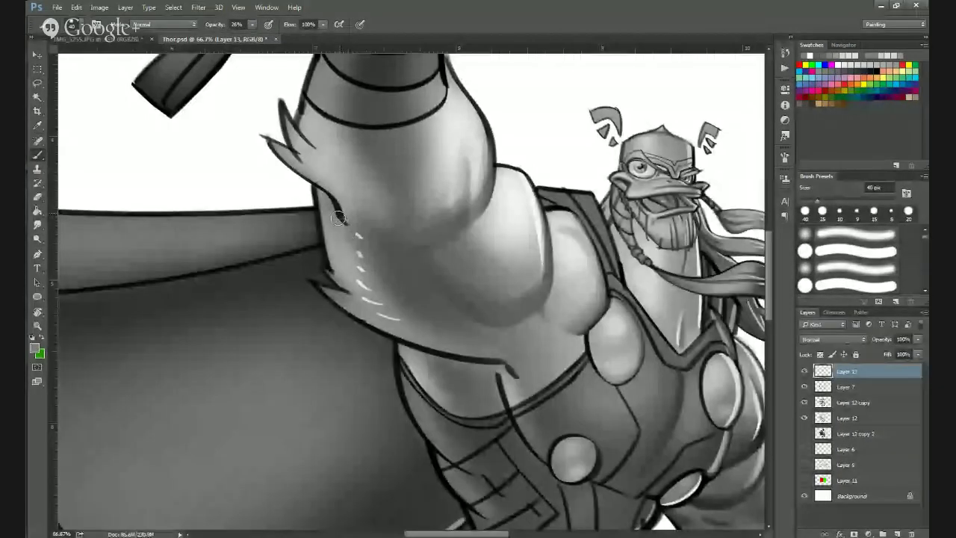
{"action": "key", "text": "bracketleft"}
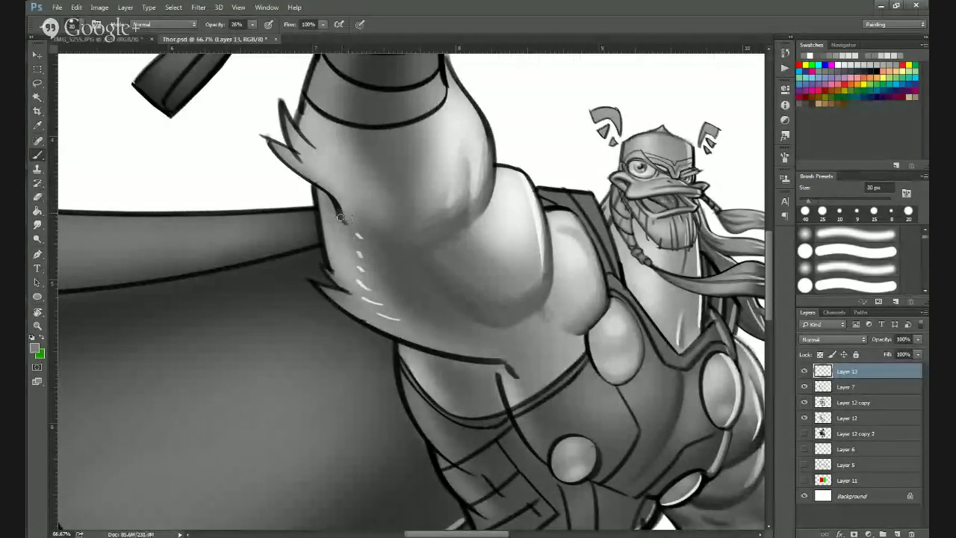
{"action": "left_click", "coordinate": [342, 222], "text": "alt"}
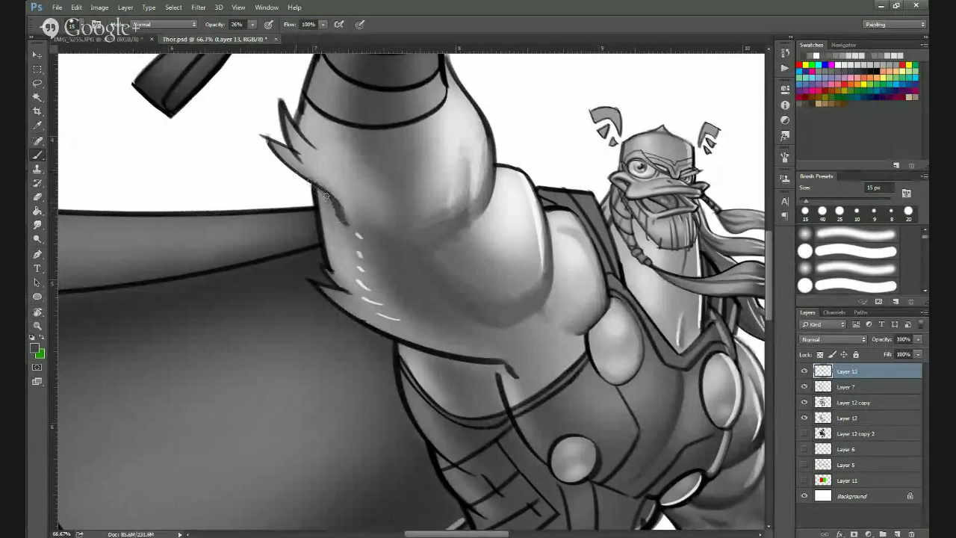
{"action": "left_click_drag", "start_coordinate": [296, 175], "coordinate": [337, 207]}
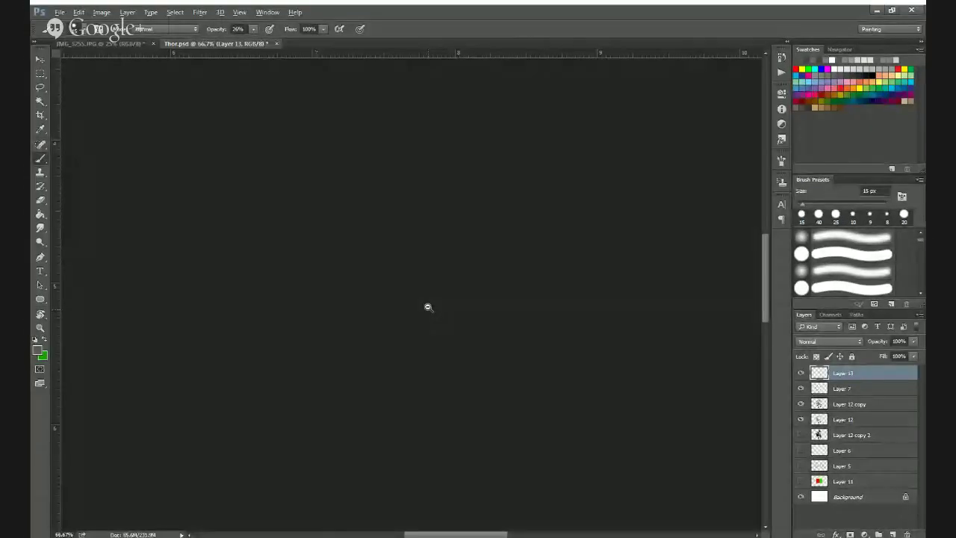
{"action": "key", "text": "ctrl+minus"}
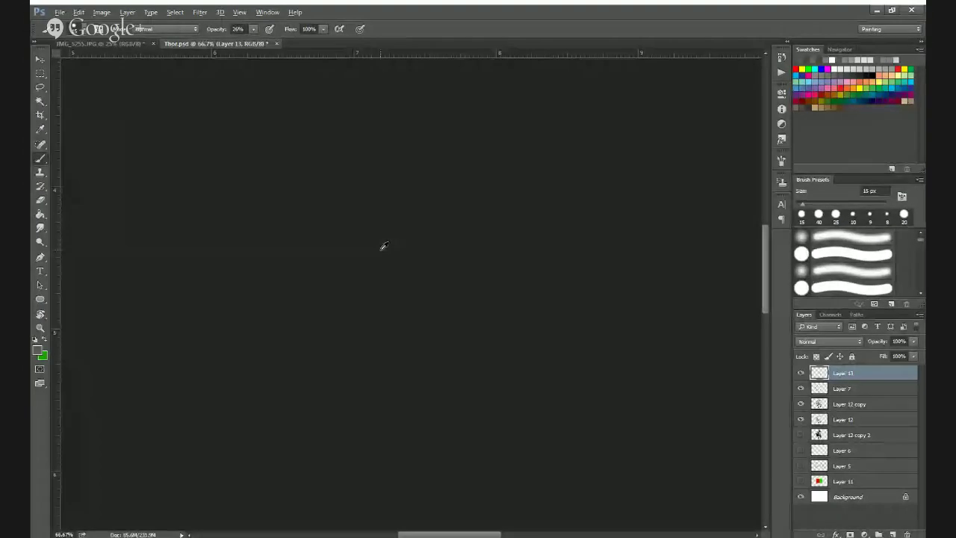
{"action": "left_click", "coordinate": [387, 261]}
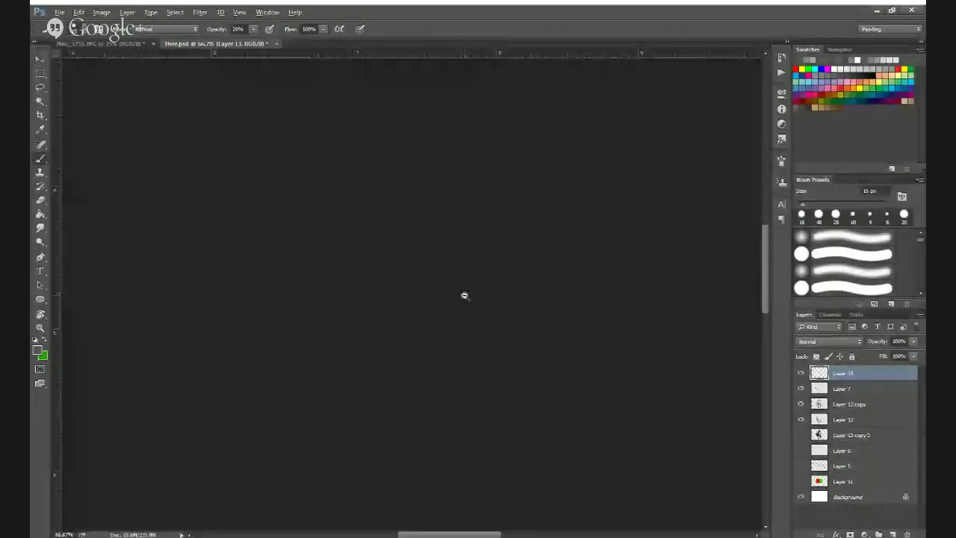
{"action": "left_click", "coordinate": [466, 296], "text": "alt"}
{"action": "left_click", "coordinate": [466, 296], "text": "alt"}
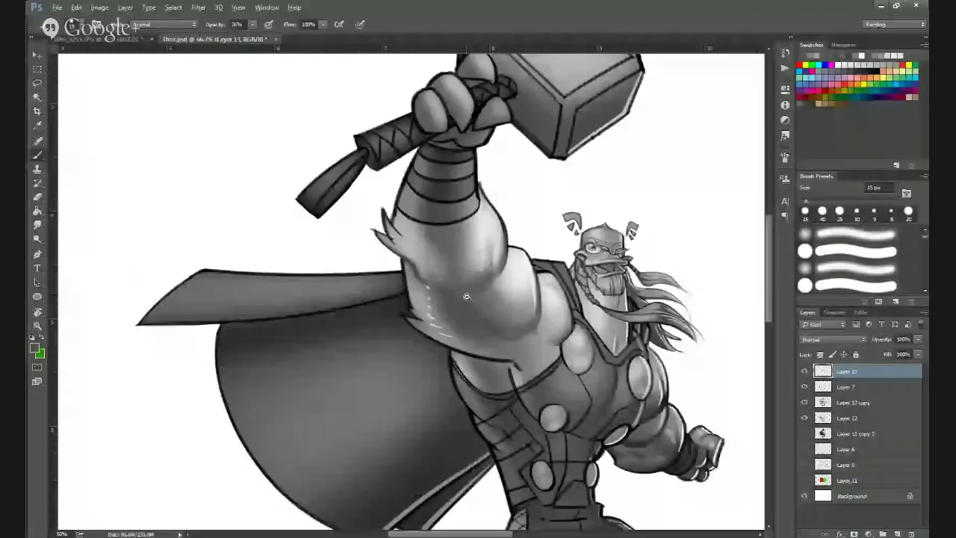
Enlarge the brush to 30 px and blend resampled greys along the underside of the forearm bulge.
{"action": "key", "text": "ctrl+plus"}
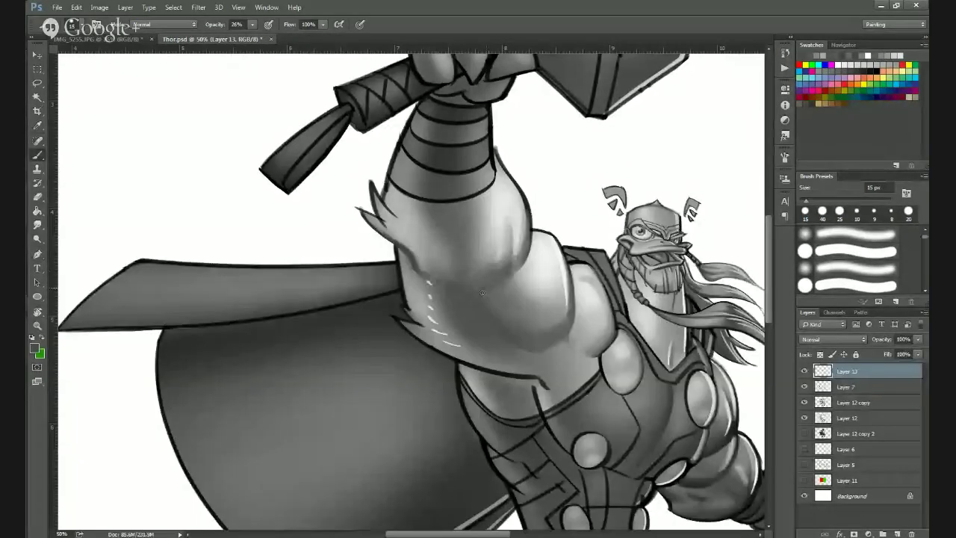
{"action": "key", "text": "bracketright"}
{"action": "key", "text": "bracketright"}
{"action": "key", "text": "bracketright"}
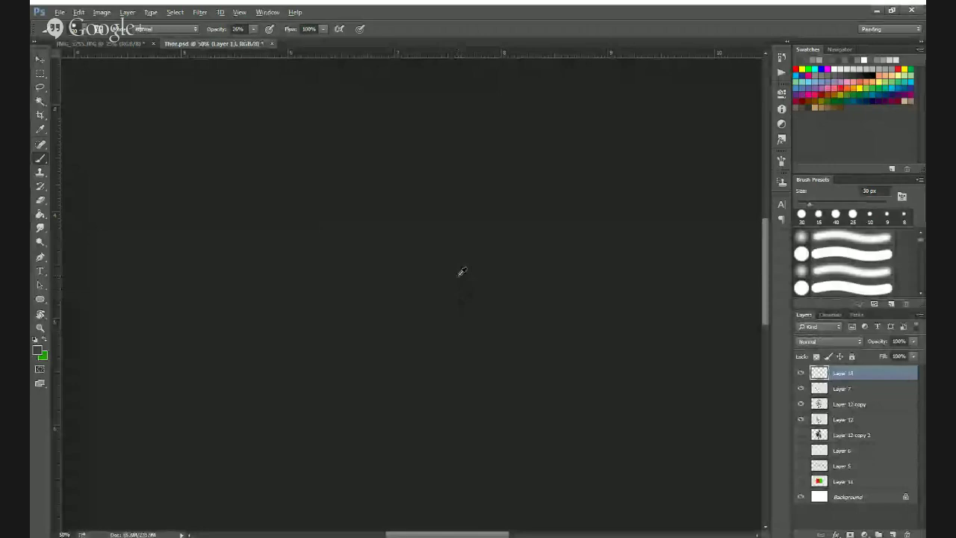
{"action": "left_click", "coordinate": [458, 275], "text": "alt"}
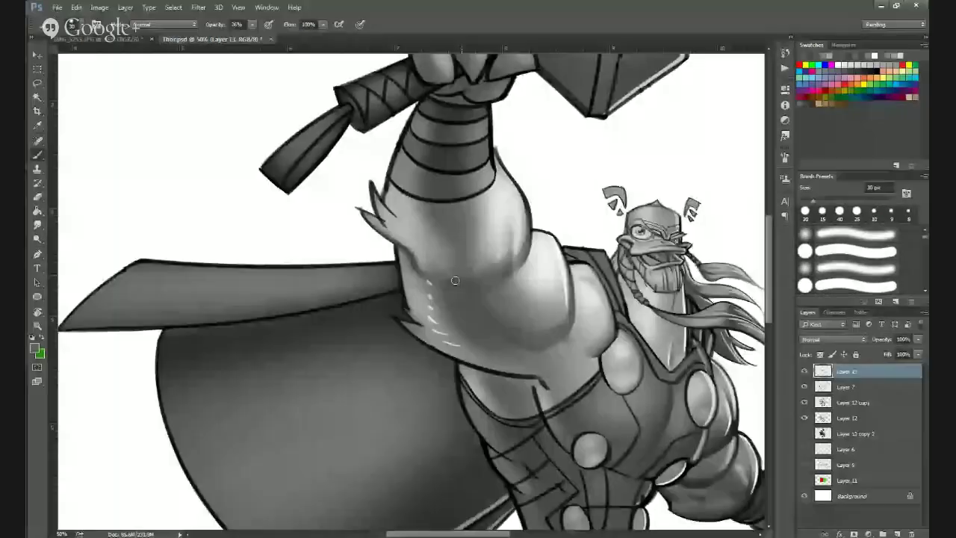
{"action": "left_click", "coordinate": [444, 275], "text": "alt"}
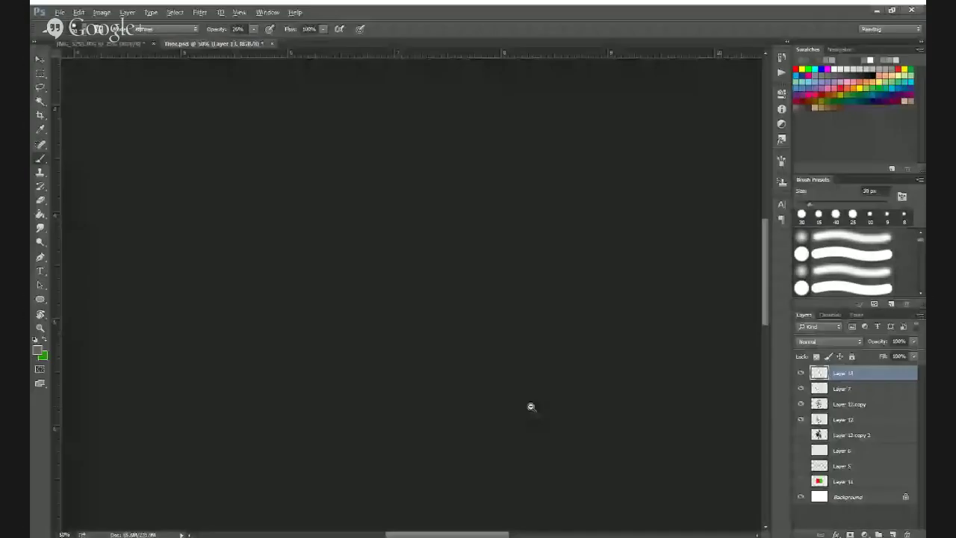
Deepen the curved shadow along the lower edge of the raised arm's bicep with a dark grey.
{"action": "left_click", "coordinate": [532, 406], "text": "alt"}
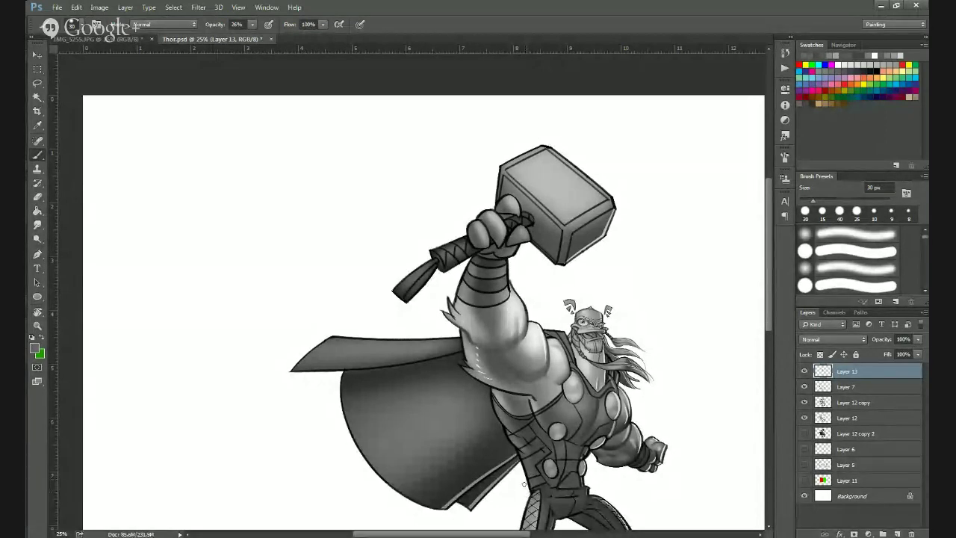
{"action": "left_click", "coordinate": [526, 331]}
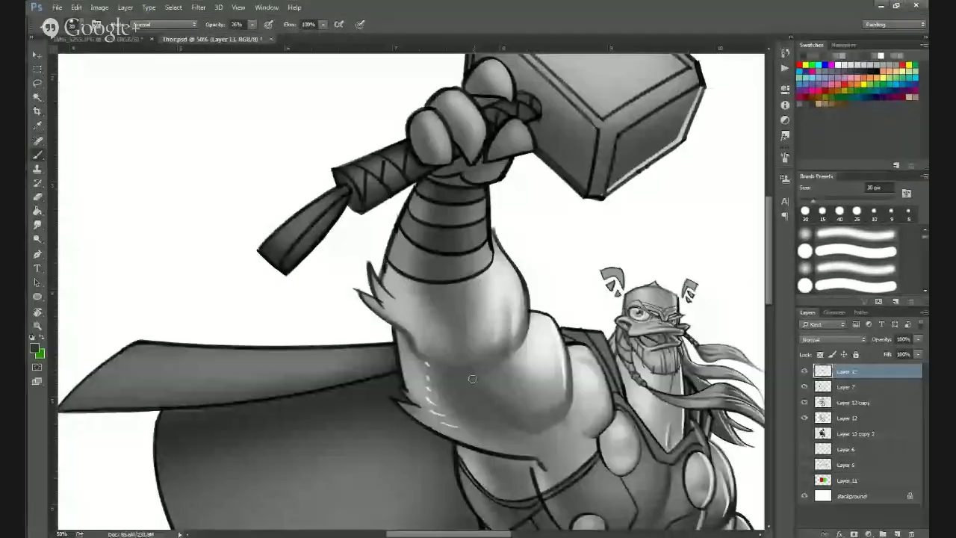
{"action": "mouse_move", "coordinate": [515, 427]}
{"action": "left_mouse_down"}
{"action": "mouse_move", "coordinate": [490, 407]}
{"action": "mouse_move", "coordinate": [536, 433]}
{"action": "left_mouse_up"}
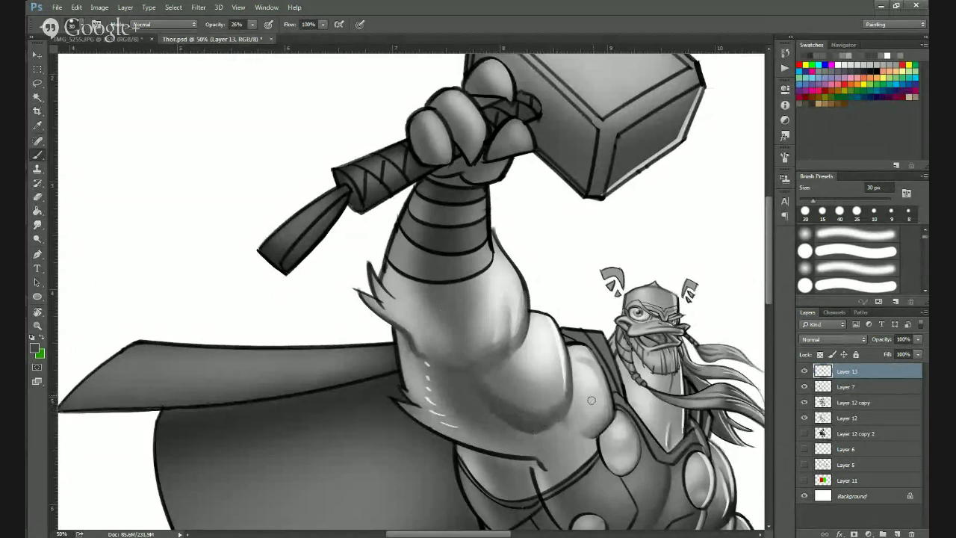
{"action": "left_click", "coordinate": [547, 425], "text": "alt"}
{"action": "left_click", "coordinate": [547, 427], "text": "ctrl+alt"}
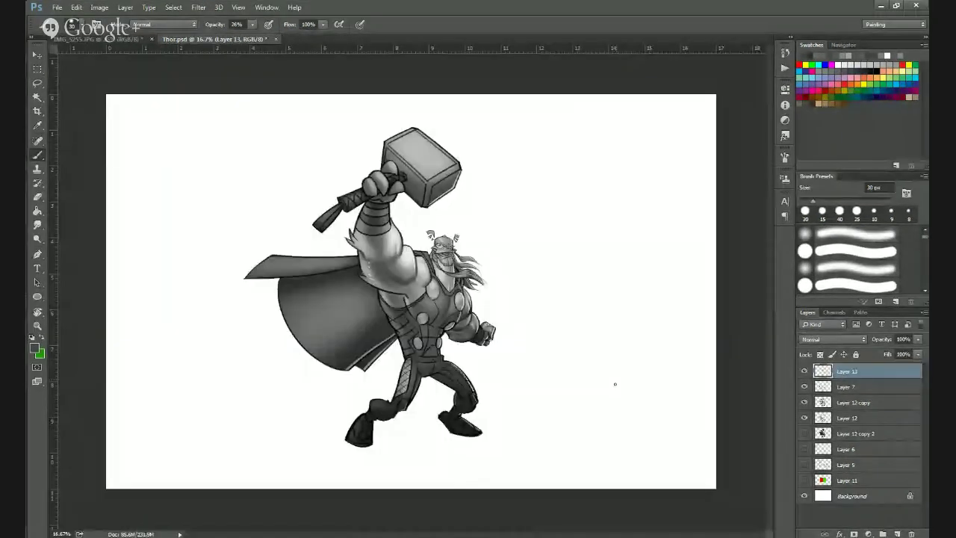
Blend the black contour along the underside of the raised upper arm into soft grey shading.
{"action": "left_click", "coordinate": [412, 319], "text": "ctrl"}
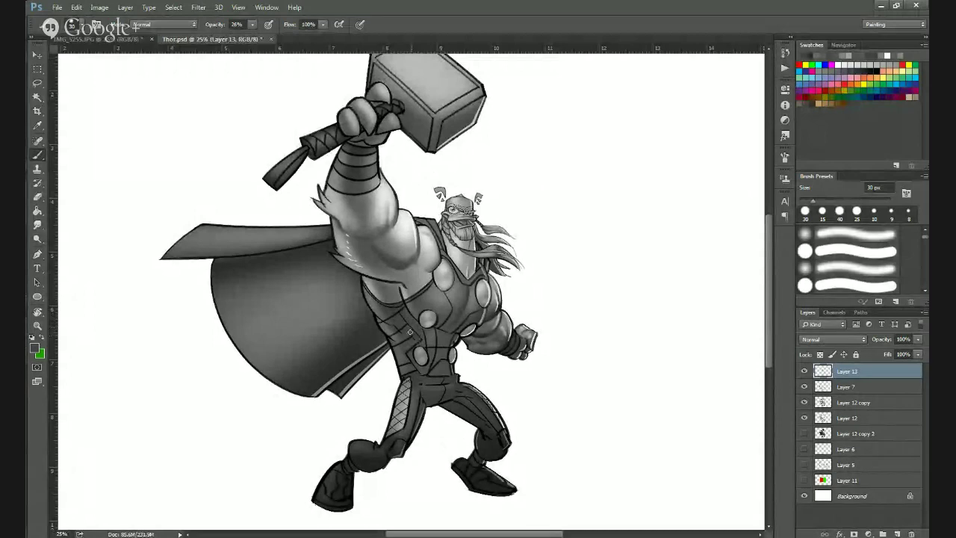
{"action": "left_click", "coordinate": [412, 338], "text": "ctrl"}
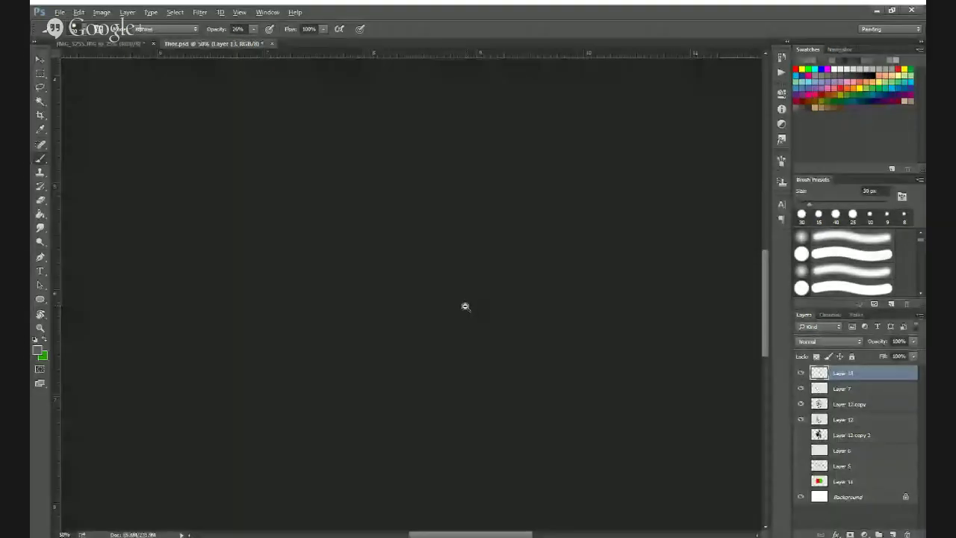
{"action": "key", "text": "ctrl+minus"}
{"action": "key", "text": "ctrl+minus"}
{"action": "key", "text": "ctrl+minus"}
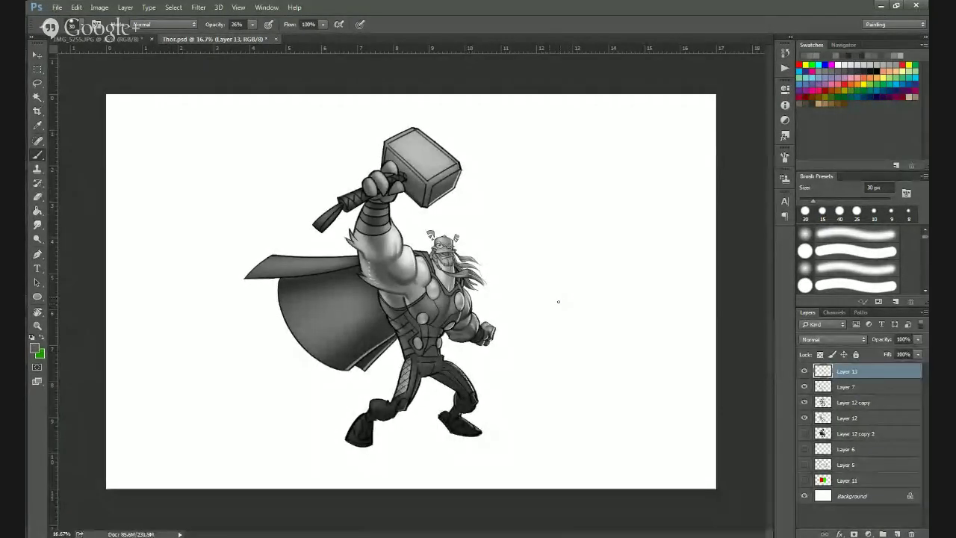
{"action": "key", "text": "ctrl+plus"}
{"action": "key", "text": "ctrl+plus"}
{"action": "key", "text": "ctrl+plus"}
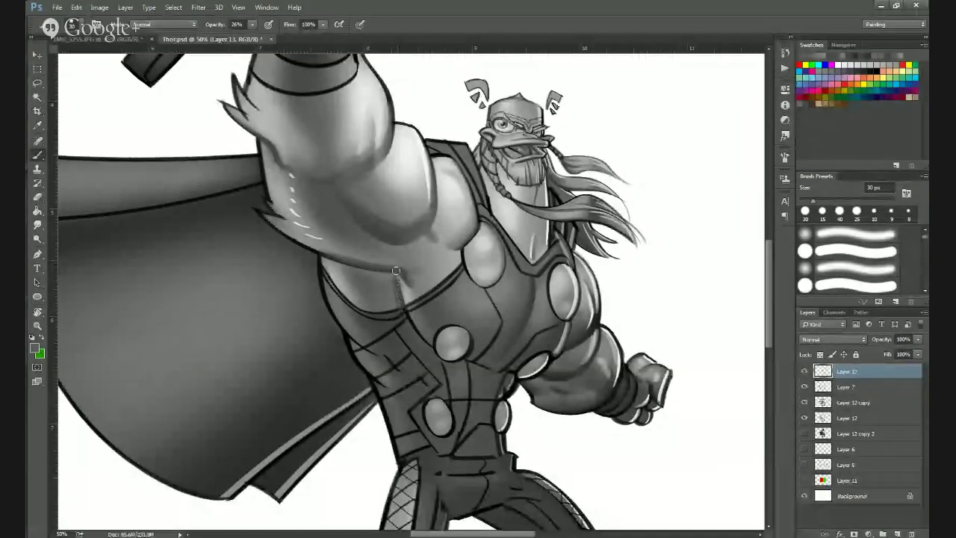
Soften the short vertical ink line at the armpit with a grey sampled beside it.
{"action": "left_click", "coordinate": [397, 274], "text": "alt"}
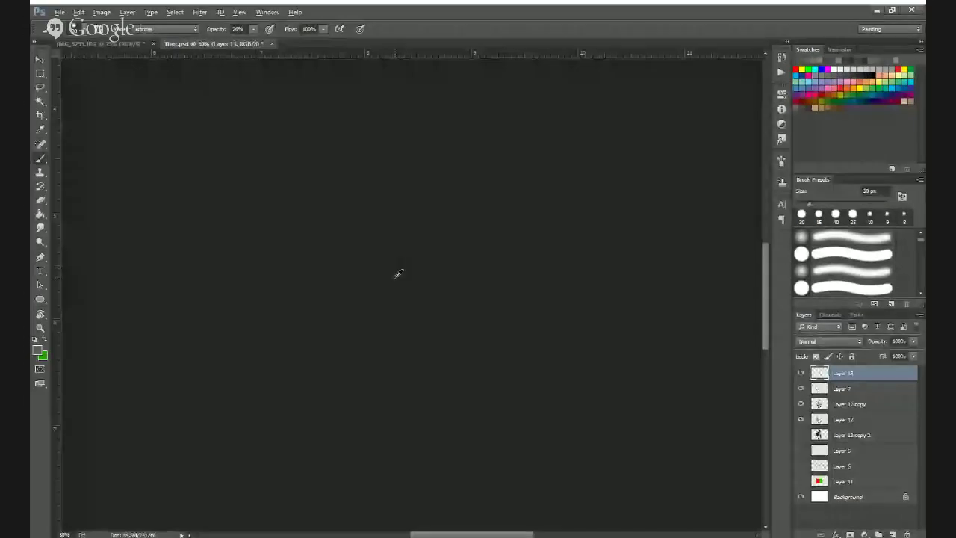
{"action": "left_click_drag", "start_coordinate": [398, 282], "coordinate": [399, 293]}
{"action": "key", "text": "ctrl+minus"}
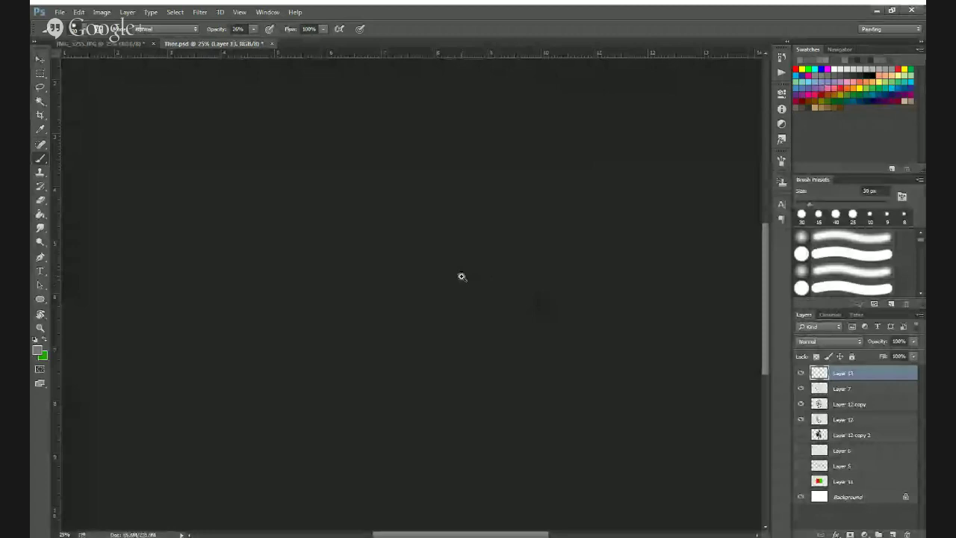
Examine the armpit and upper-arm shading both close up and on the whole figure.
{"action": "left_click", "coordinate": [460, 277], "text": "ctrl"}
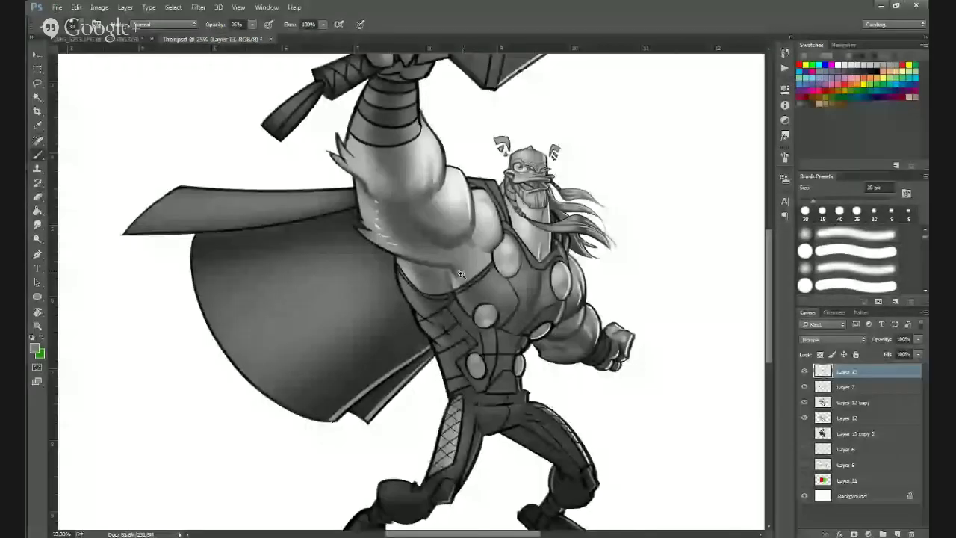
{"action": "left_click", "coordinate": [398, 279], "text": "ctrl"}
{"action": "left_click", "coordinate": [398, 280], "text": "ctrl"}
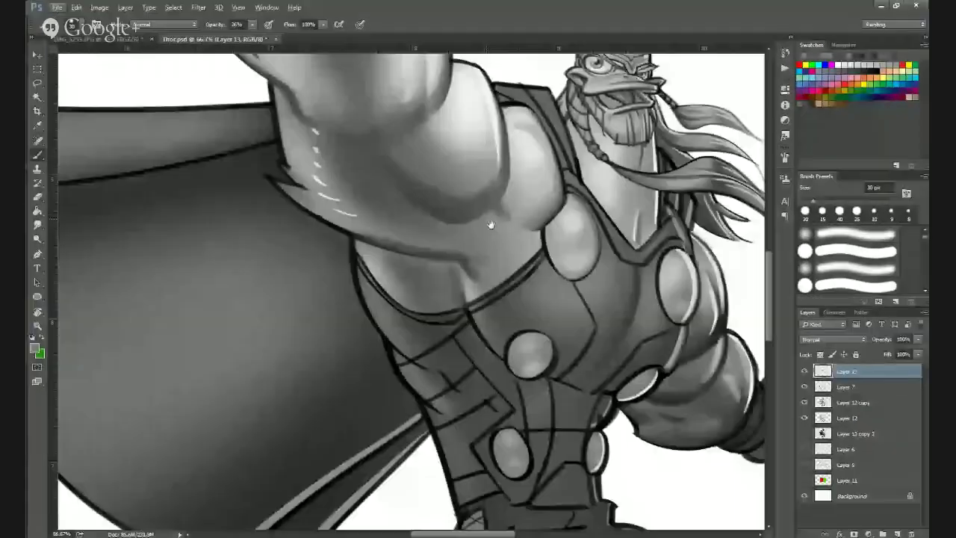
{"action": "left_click", "coordinate": [535, 308], "text": "alt"}
{"action": "left_click", "coordinate": [535, 309], "text": "alt"}
{"action": "left_click", "coordinate": [535, 309], "text": "alt"}
{"action": "left_click_drag", "start_coordinate": [574, 362], "coordinate": [481, 313]}
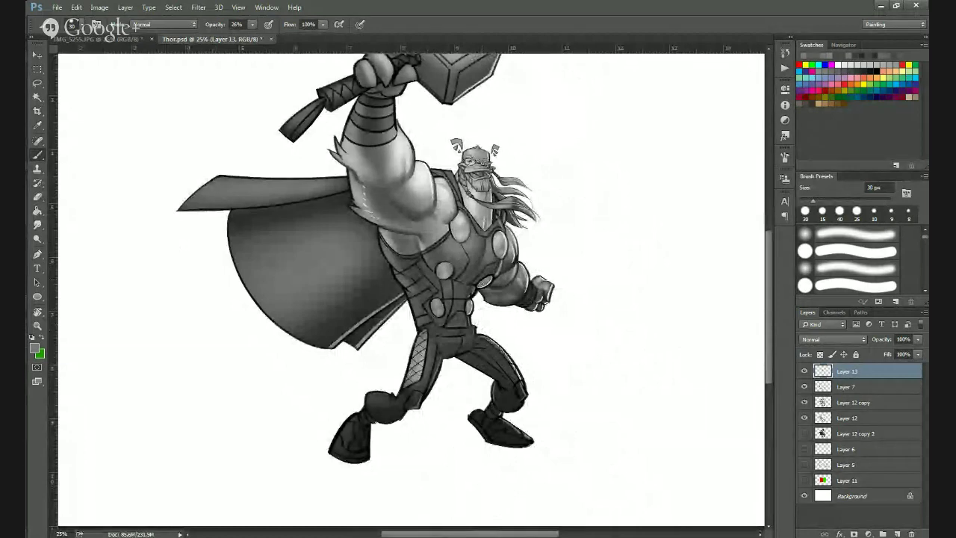
{"action": "left_click", "coordinate": [559, 252], "text": "alt"}
{"action": "left_click", "coordinate": [474, 349], "text": "ctrl"}
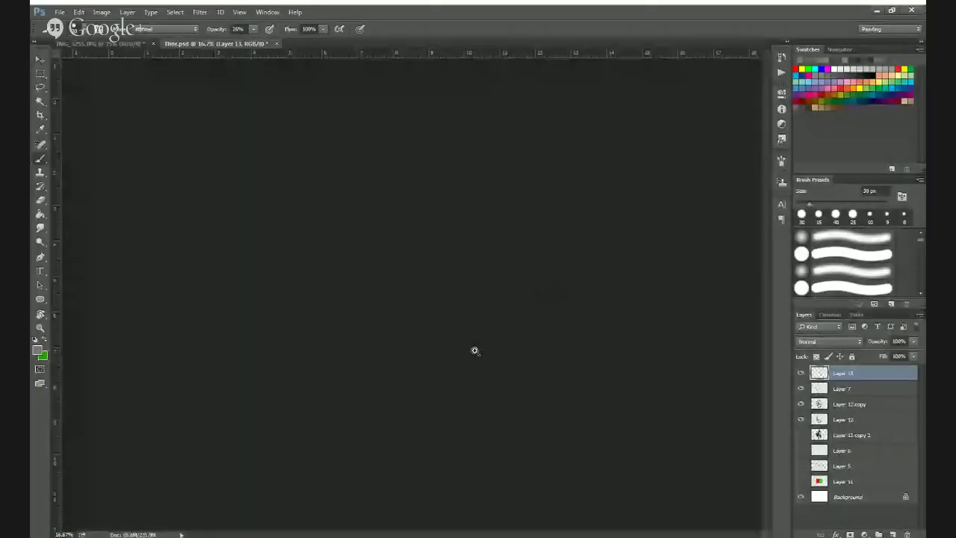
{"action": "left_click", "coordinate": [474, 350], "text": "ctrl"}
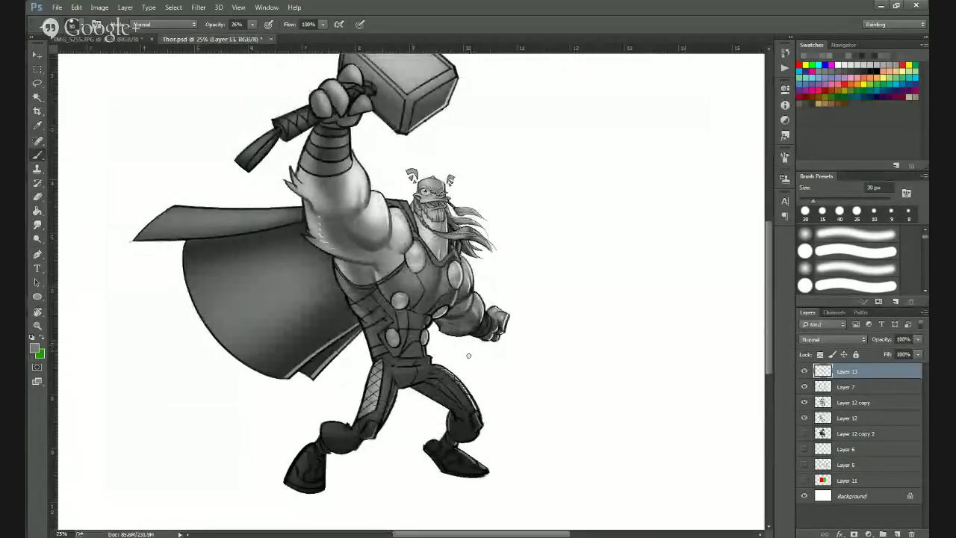
Paint grey shading upward from the armpit crease and blend it below the bicep with resampled tones.
{"action": "left_click", "coordinate": [384, 239], "text": "ctrl"}
{"action": "left_click", "coordinate": [383, 240], "text": "ctrl"}
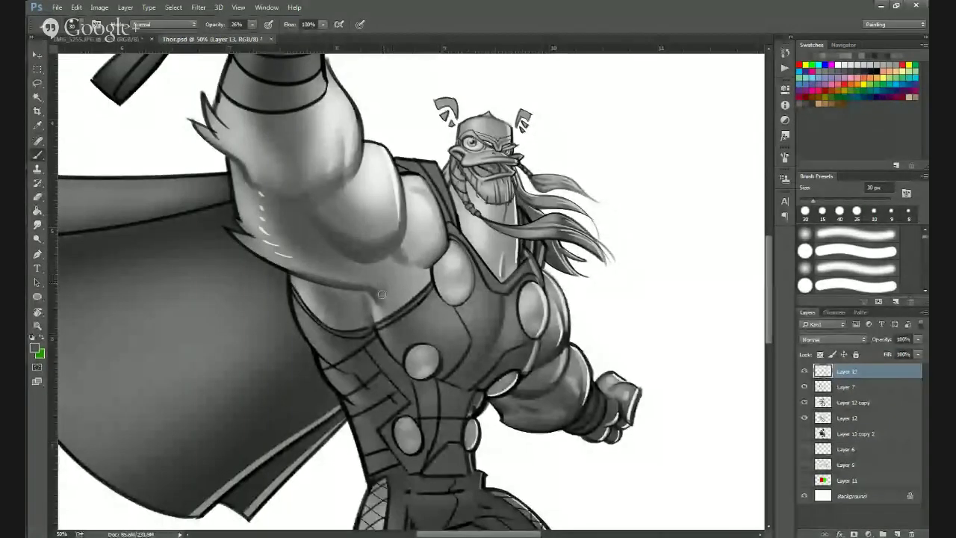
{"action": "mouse_move", "coordinate": [382, 294]}
{"action": "left_mouse_down"}
{"action": "mouse_move", "coordinate": [372, 292]}
{"action": "mouse_move", "coordinate": [388, 280]}
{"action": "left_mouse_up"}
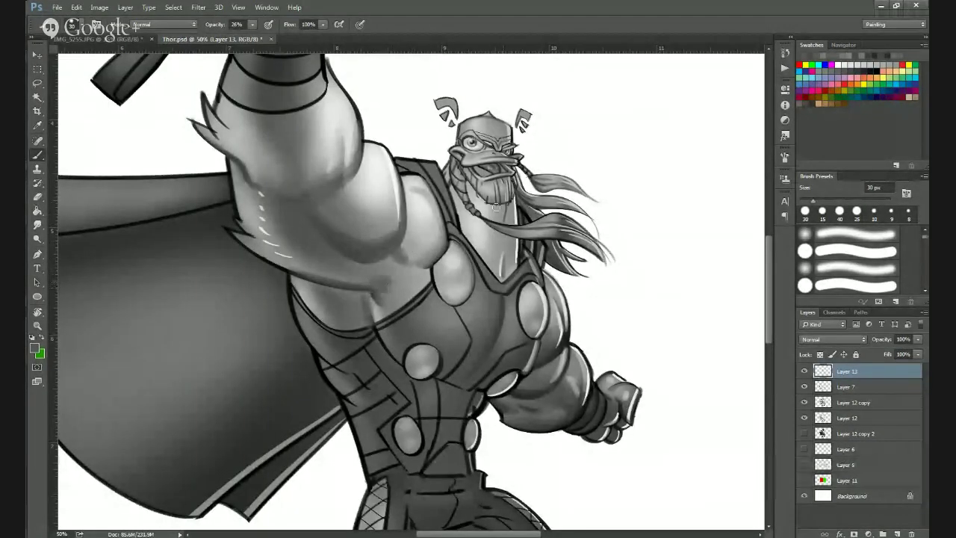
{"action": "left_click", "coordinate": [380, 272], "text": "alt"}
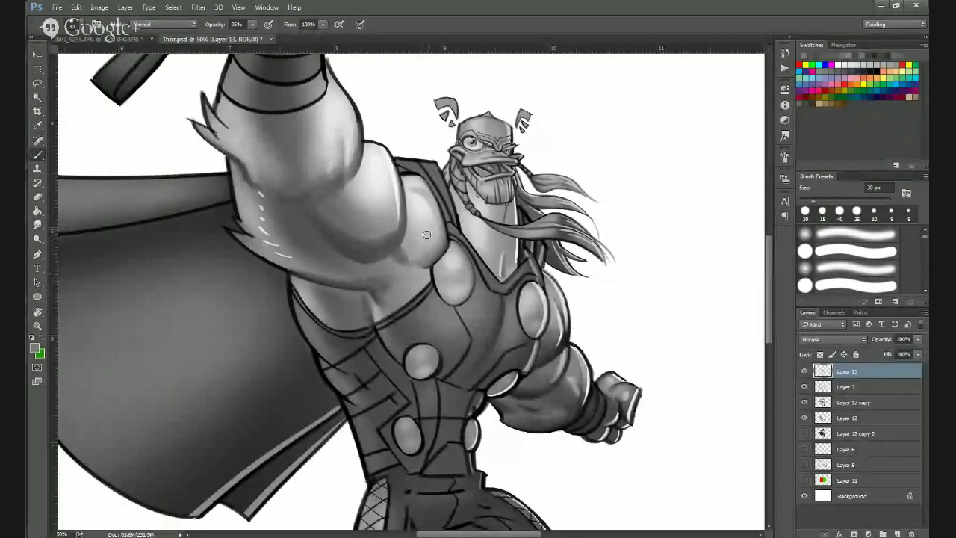
{"action": "left_click", "coordinate": [393, 286], "text": "alt"}
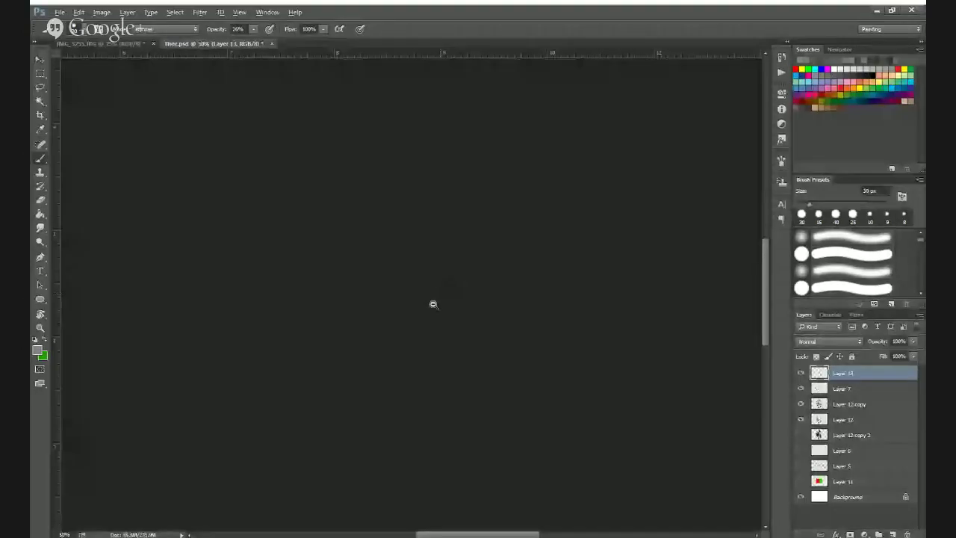
Blend the dark patch between the armpit and the shoulder into the surrounding skin with greys sampled beside it.
{"action": "left_click", "coordinate": [436, 303], "text": "alt"}
{"action": "left_click", "coordinate": [437, 302], "text": "alt"}
{"action": "left_click", "coordinate": [438, 302], "text": "alt"}
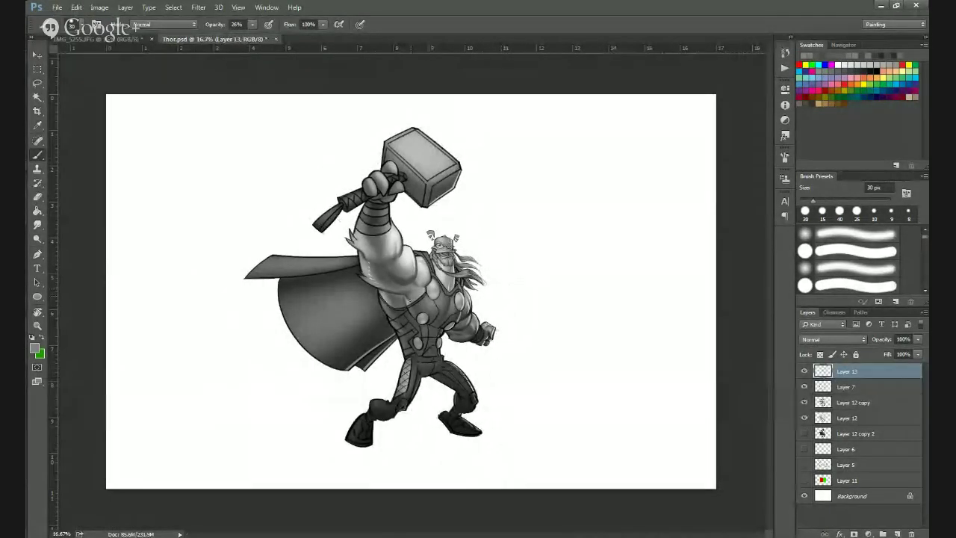
{"action": "left_click", "coordinate": [407, 308], "text": "ctrl"}
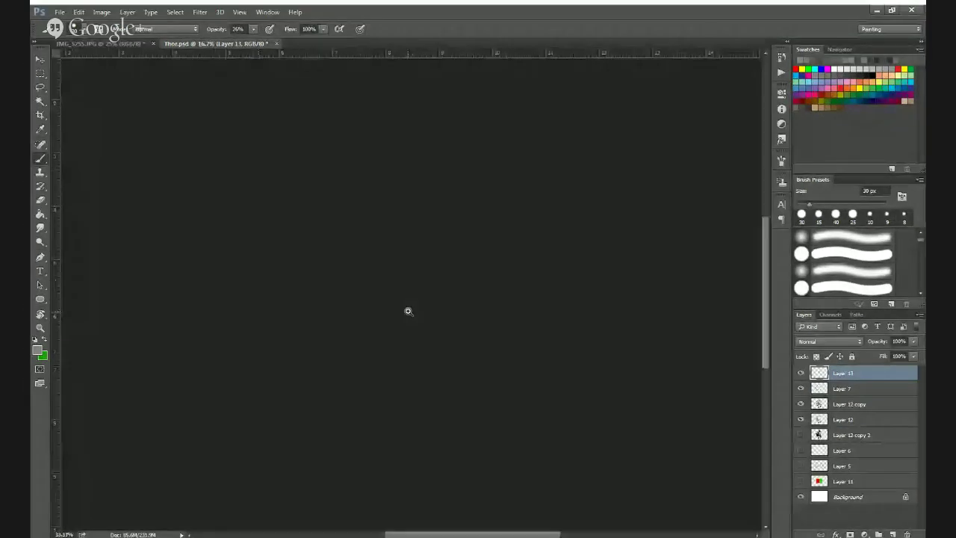
{"action": "left_click", "coordinate": [408, 310], "text": "ctrl"}
{"action": "left_click", "coordinate": [411, 268], "text": "alt"}
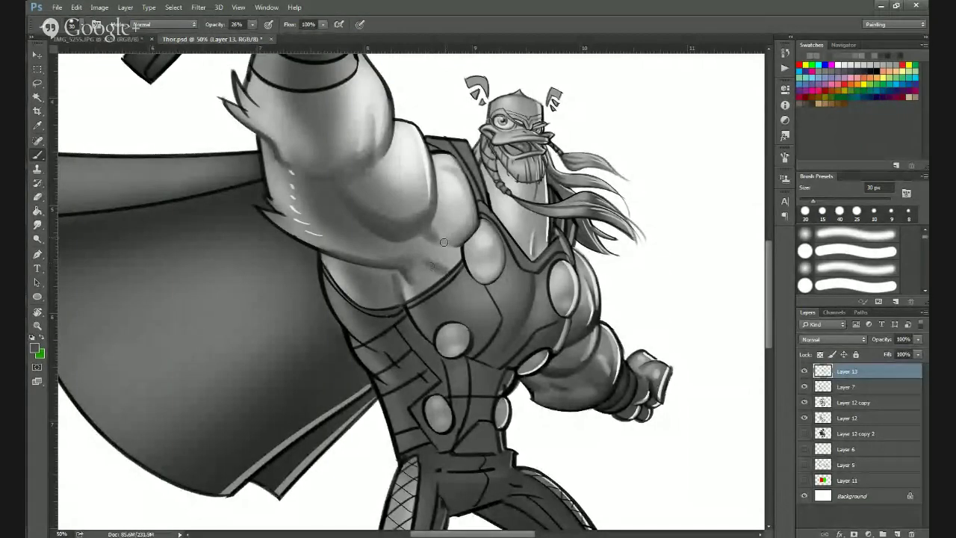
{"action": "left_click", "coordinate": [434, 259], "text": "alt"}
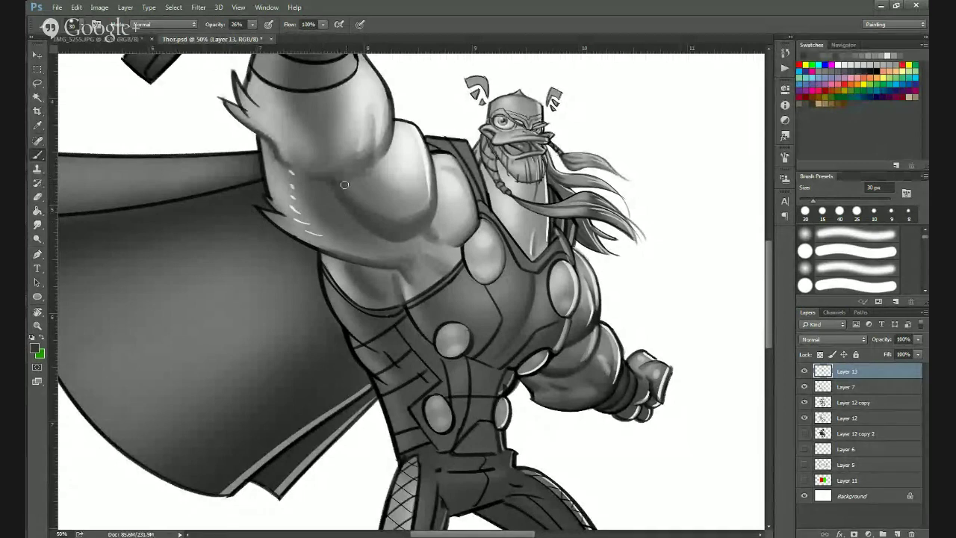
Enlarge the brush to 60 px, soften the shading on the raised arm with a sampled grey and check the whole figure.
{"action": "scroll", "coordinate": [387, 288], "scroll_direction": "down", "scroll_amount": 2}
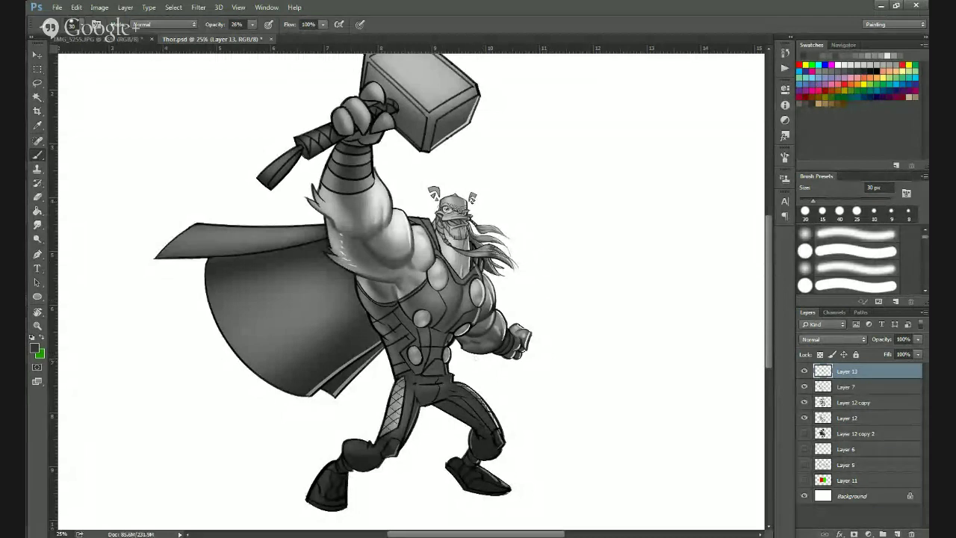
{"action": "scroll", "coordinate": [399, 261], "scroll_direction": "up", "scroll_amount": 2}
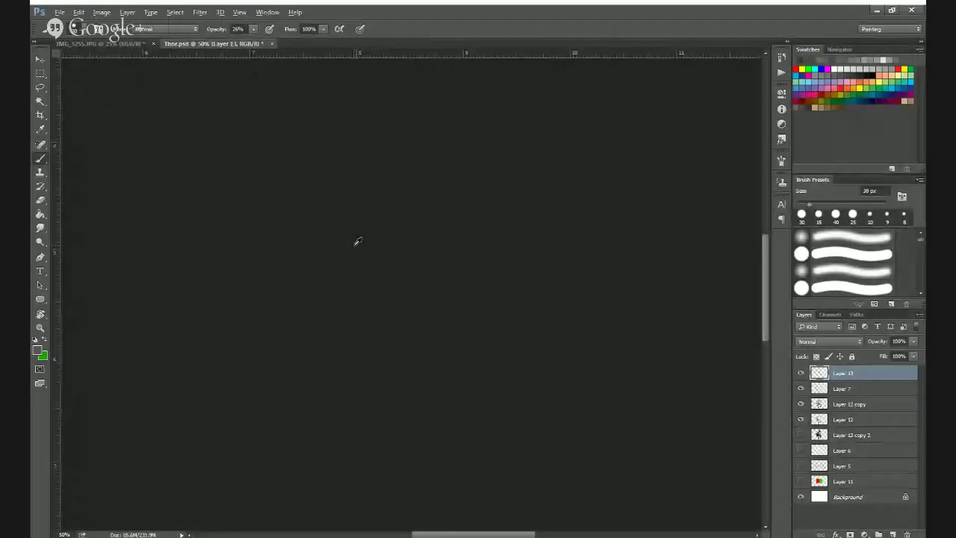
{"action": "key", "text": "bracketright"}
{"action": "key", "text": "bracketright"}
{"action": "key", "text": "bracketright"}
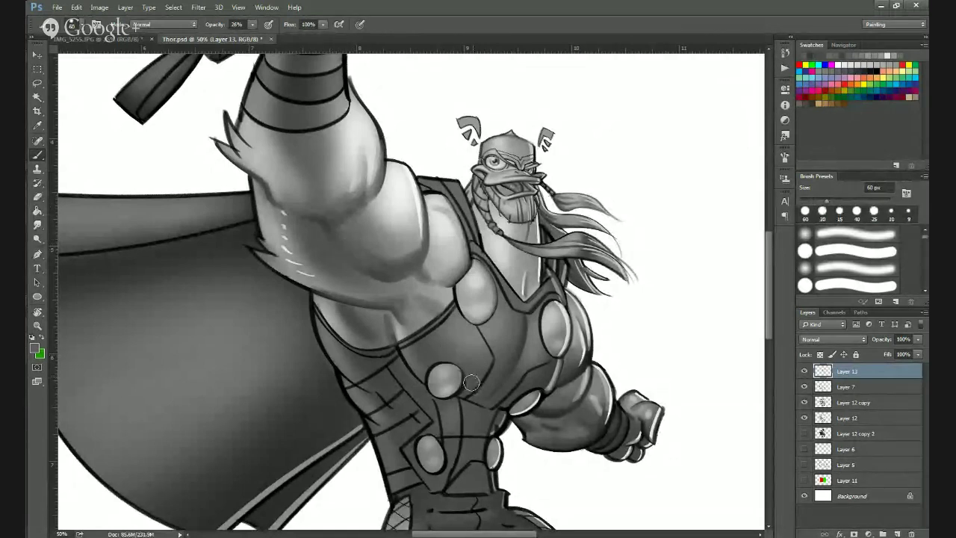
{"action": "left_click", "coordinate": [432, 322], "text": "alt"}
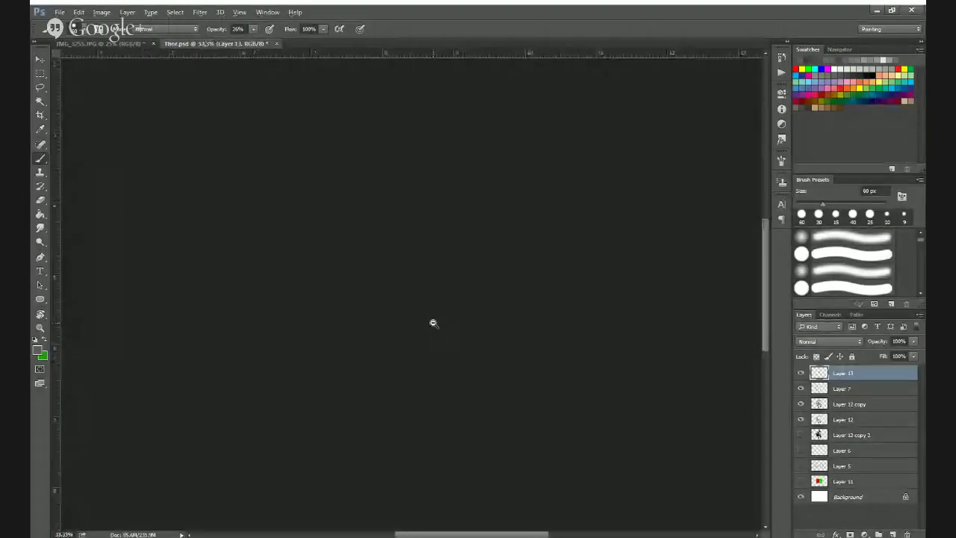
{"action": "left_click", "coordinate": [434, 323], "text": "ctrl+alt"}
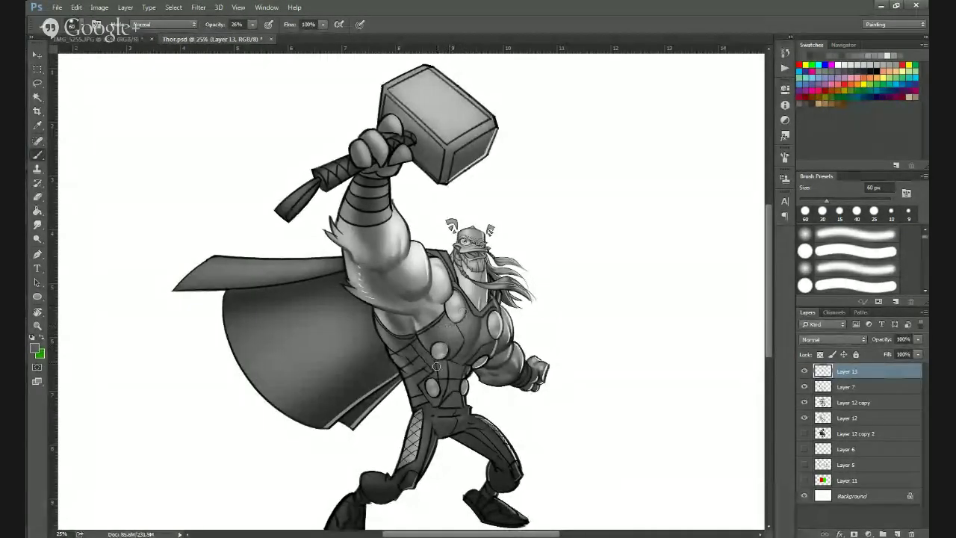
Save the Thor.psd document.
{"action": "left_click_drag", "start_coordinate": [439, 377], "coordinate": [430, 268]}
{"action": "left_click", "coordinate": [410, 305], "text": "ctrl"}
{"action": "left_click", "coordinate": [411, 305], "text": "ctrl"}
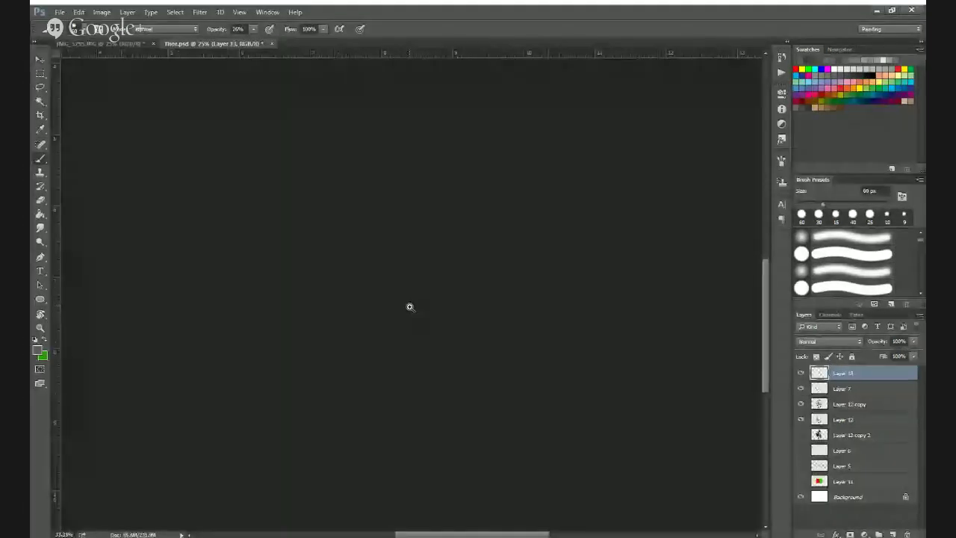
{"action": "left_click_drag", "start_coordinate": [487, 257], "coordinate": [512, 310]}
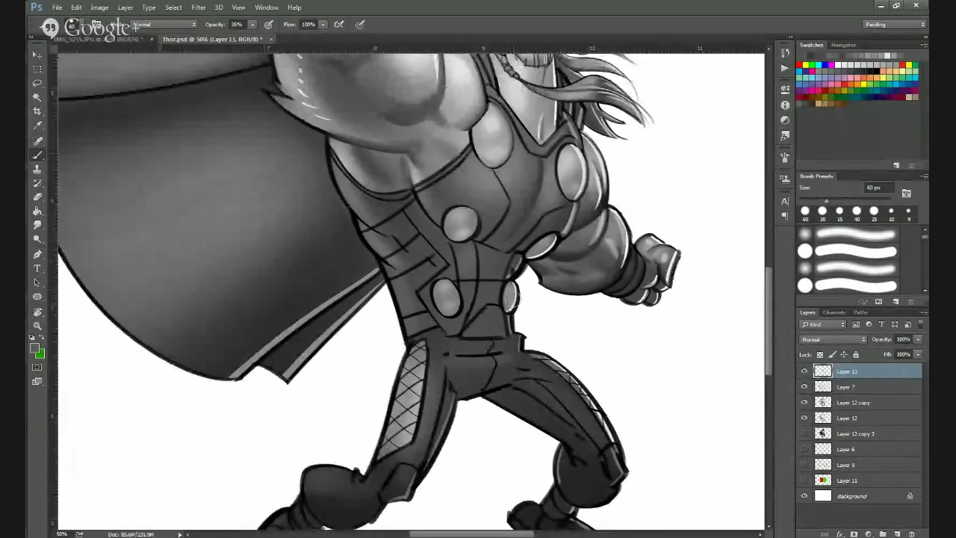
{"action": "key", "text": "ctrl+s"}
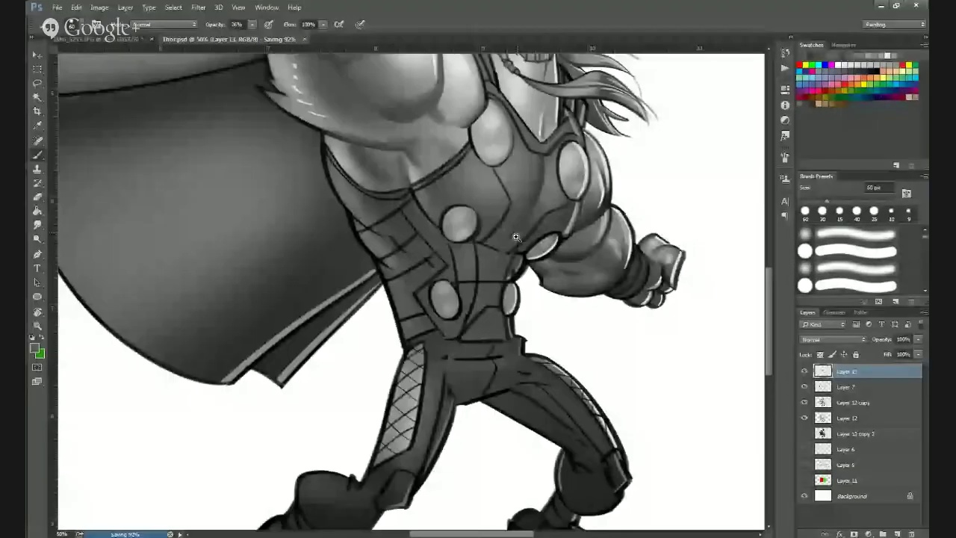
Reduce the brush to 15 px and blend the ink lines along the waist's outer edge, above and below the small disc, with sampled tones.
{"action": "left_click", "coordinate": [514, 234], "text": "ctrl"}
{"action": "key", "text": "bracketleft"}
{"action": "key", "text": "bracketleft"}
{"action": "key", "text": "bracketleft"}
{"action": "key", "text": "bracketleft"}
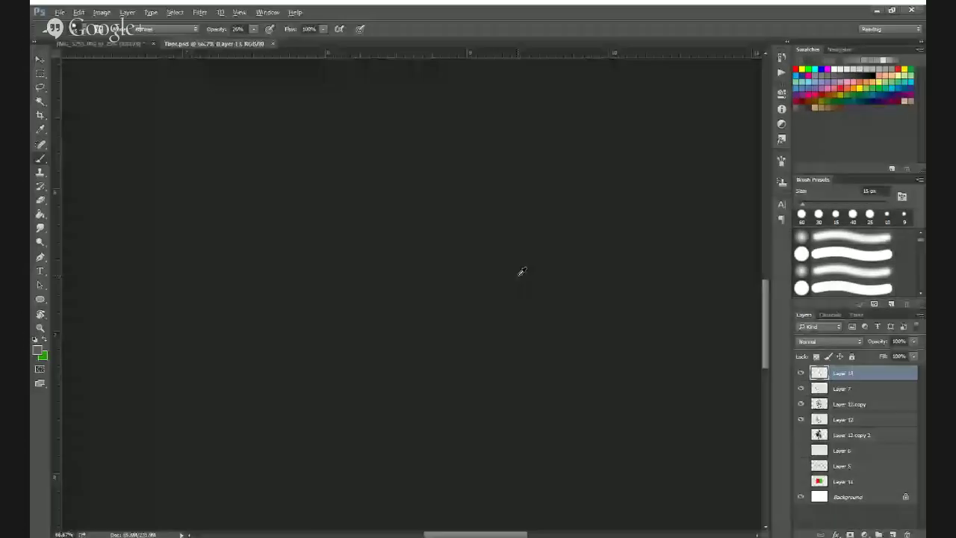
{"action": "key", "text": "ctrl+s"}
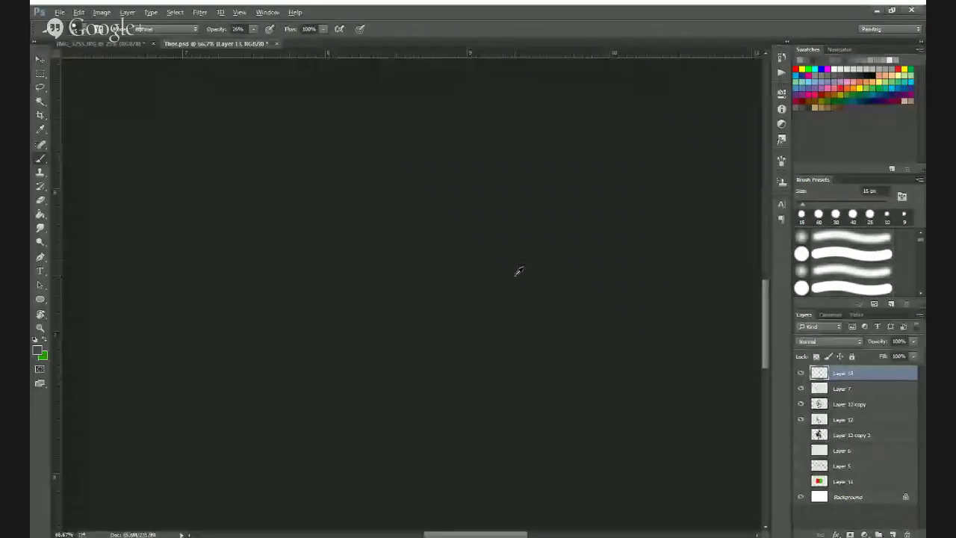
{"action": "left_click", "coordinate": [515, 274], "text": "alt"}
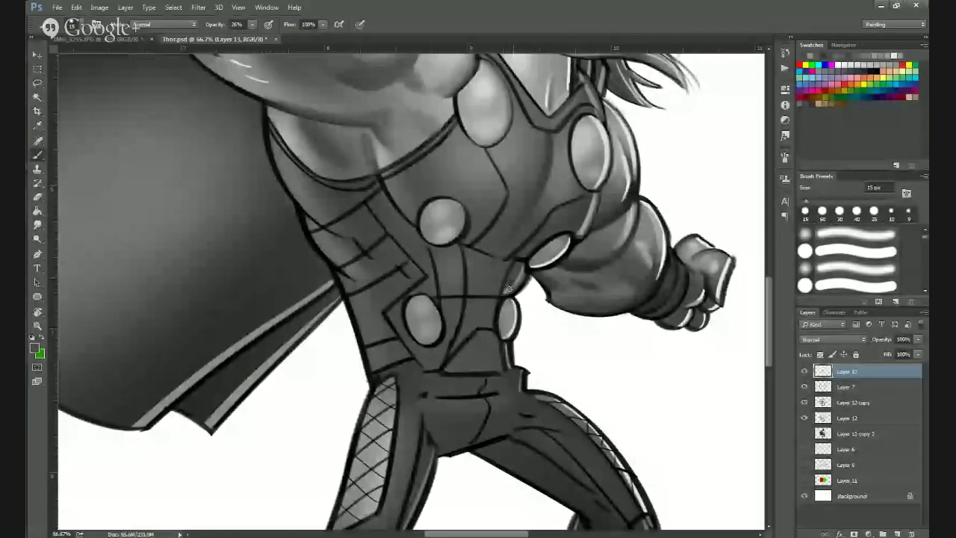
{"action": "left_click_drag", "start_coordinate": [521, 274], "coordinate": [507, 289]}
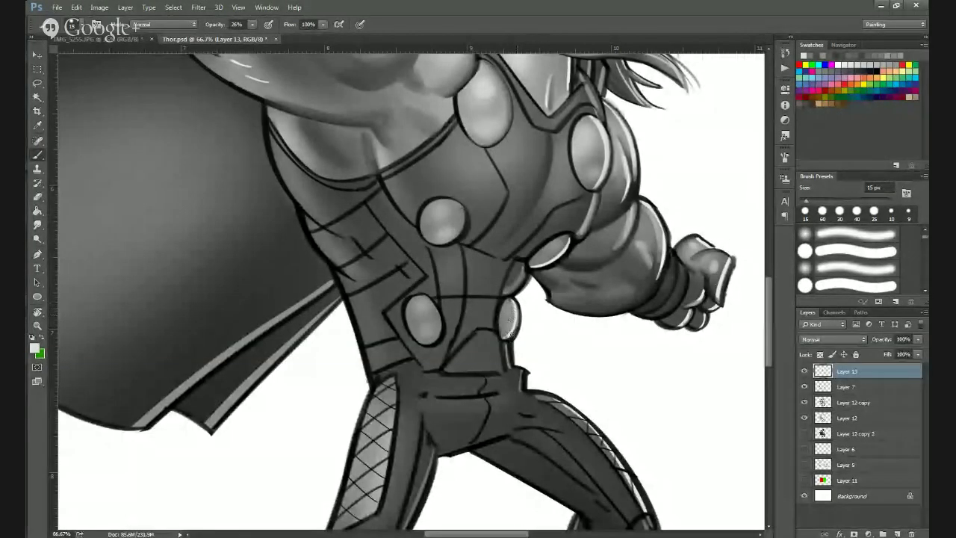
{"action": "mouse_move", "coordinate": [511, 334]}
{"action": "left_mouse_down"}
{"action": "mouse_move", "coordinate": [511, 321]}
{"action": "mouse_move", "coordinate": [510, 372]}
{"action": "mouse_move", "coordinate": [508, 351]}
{"action": "left_mouse_up"}
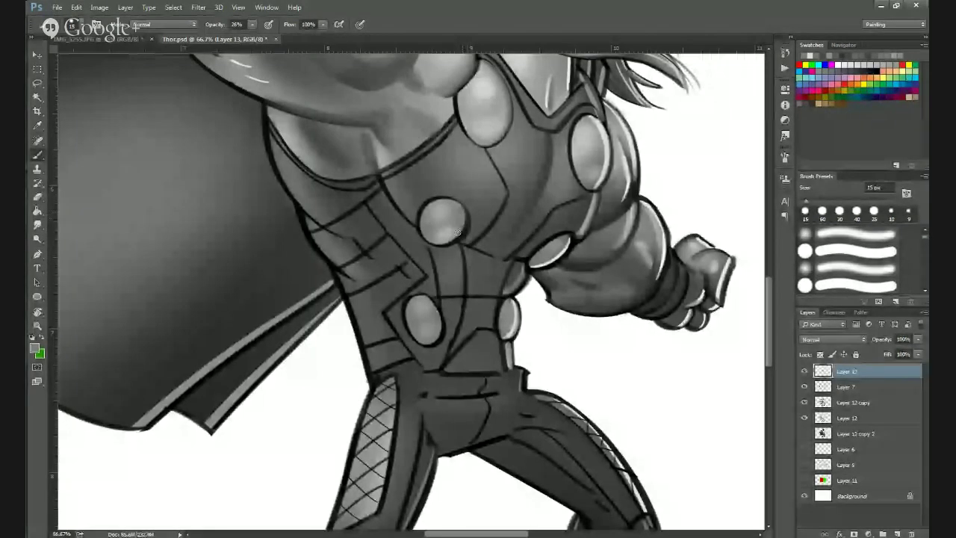
Paint sampled greys over the black outline of the round disc below the chest and the inner edge of the far chest disc.
{"action": "left_click_drag", "start_coordinate": [467, 220], "coordinate": [443, 246]}
{"action": "left_click", "coordinate": [444, 203], "text": "alt"}
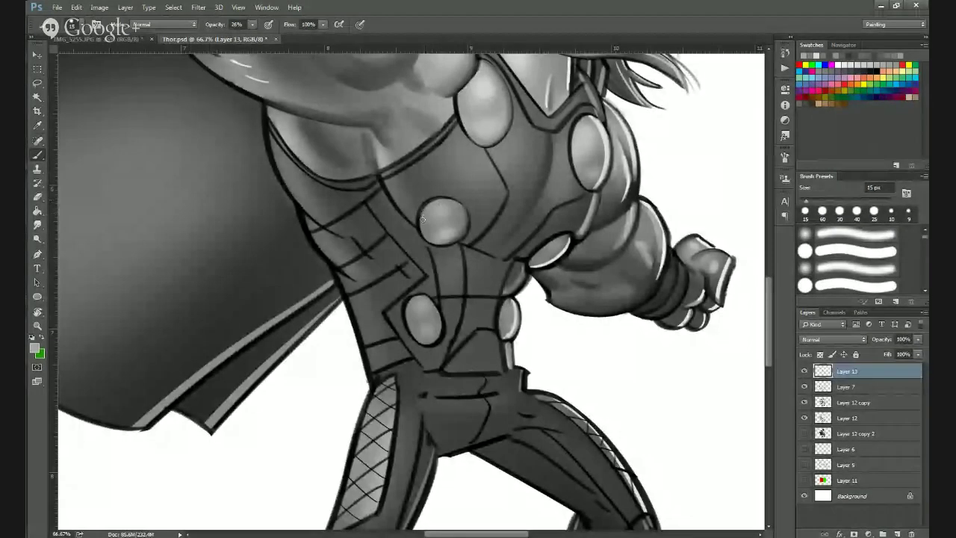
{"action": "left_click_drag", "start_coordinate": [434, 204], "coordinate": [420, 215]}
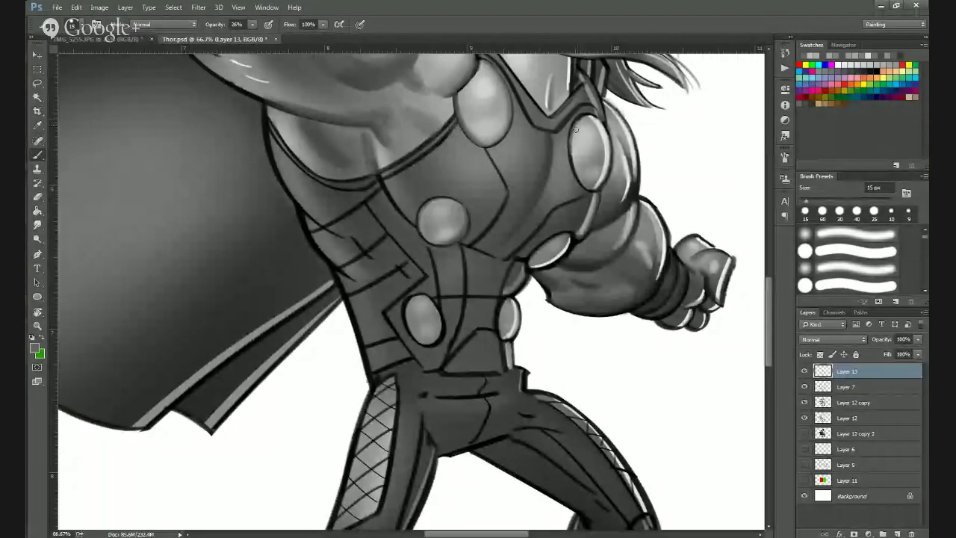
{"action": "left_click_drag", "start_coordinate": [576, 130], "coordinate": [573, 154]}
Soften the ink contours beneath the chest and around the near pectoral into grey shading with repeatedly sampled tones.
{"action": "left_click_drag", "start_coordinate": [484, 325], "coordinate": [468, 275]}
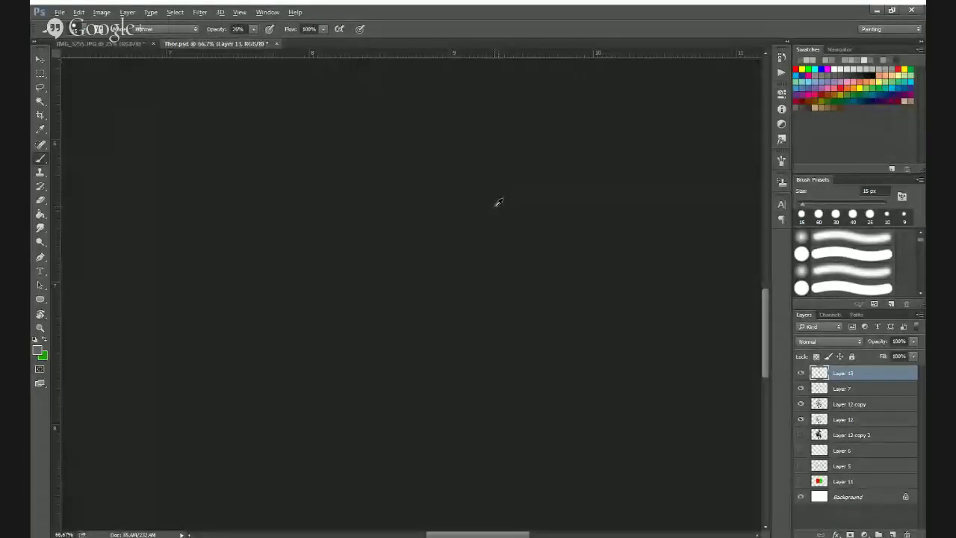
{"action": "left_click", "coordinate": [524, 178], "text": "alt"}
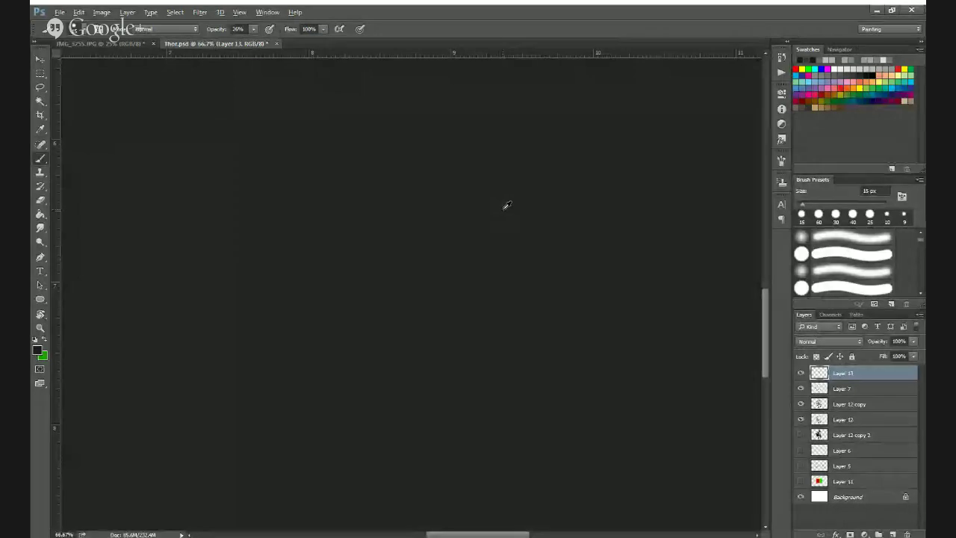
{"action": "left_click", "coordinate": [504, 209], "text": "alt"}
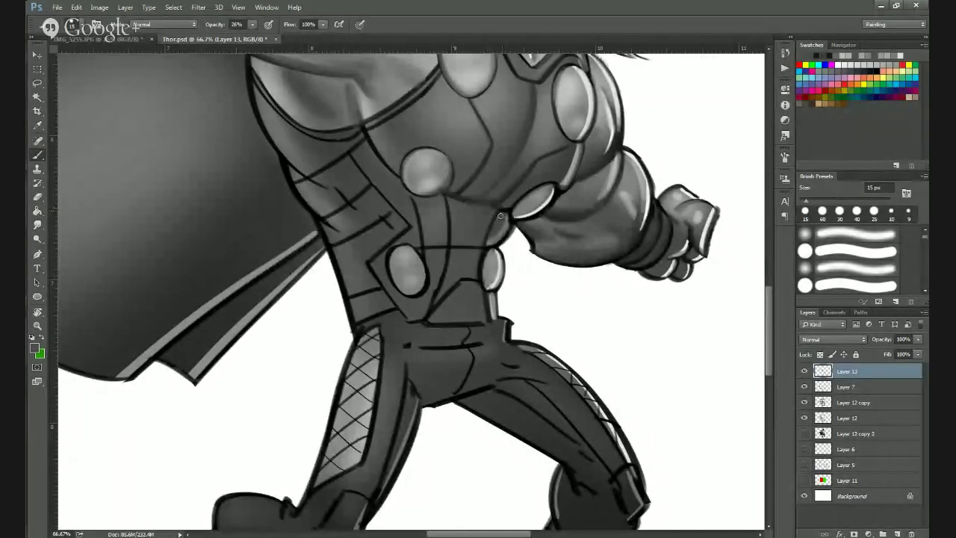
{"action": "left_click", "coordinate": [472, 199], "text": "alt"}
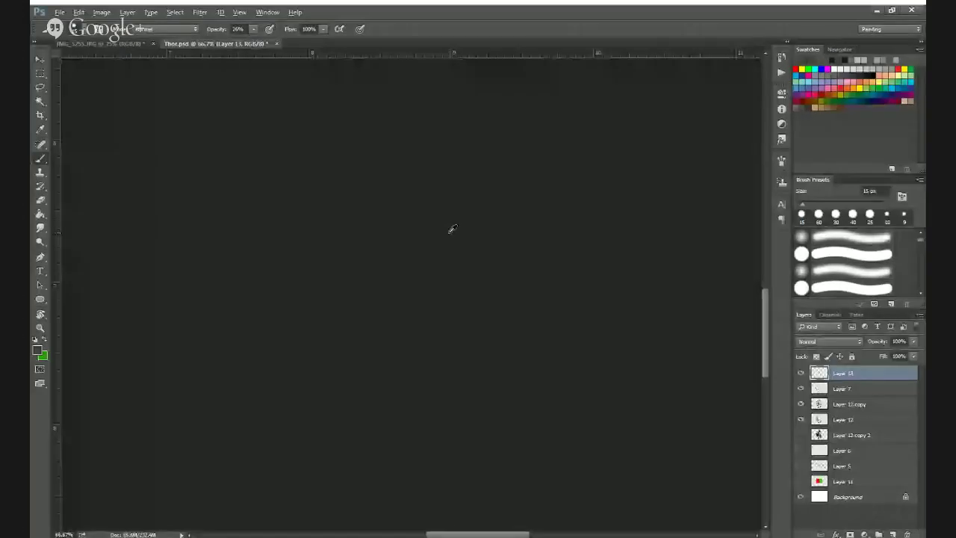
{"action": "left_click", "coordinate": [449, 231], "text": "alt"}
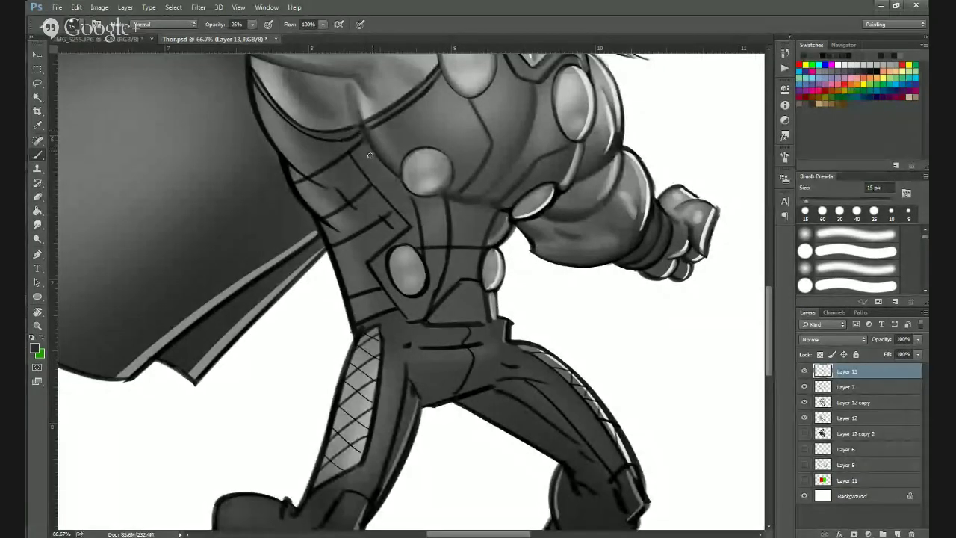
{"action": "left_click", "coordinate": [447, 186], "text": "alt"}
{"action": "left_click_drag", "start_coordinate": [449, 189], "coordinate": [437, 196]}
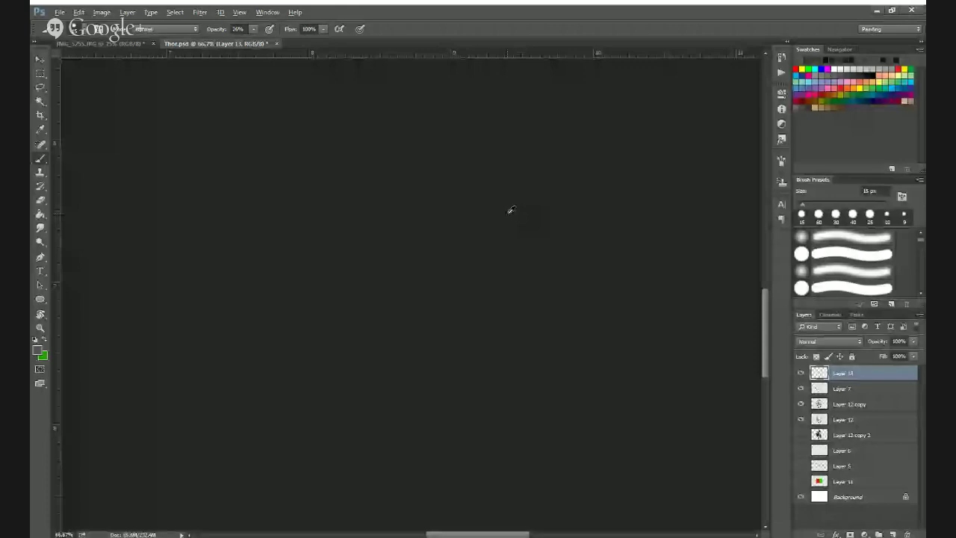
Darken the line beneath the chest with sampled black and blend it toward the round disc with neighbouring greys.
{"action": "left_click", "coordinate": [510, 213], "text": "alt"}
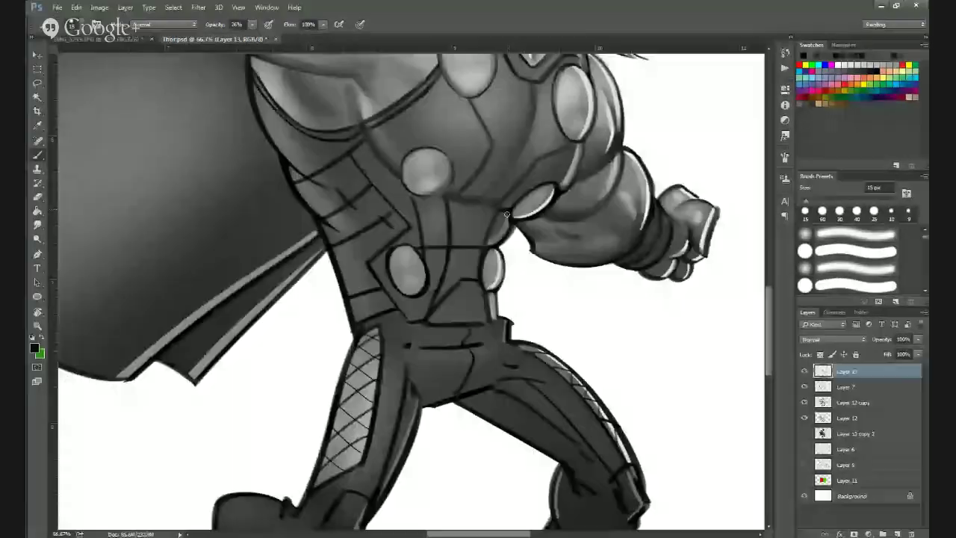
{"action": "mouse_move", "coordinate": [505, 216]}
{"action": "left_mouse_down"}
{"action": "mouse_move", "coordinate": [465, 204]}
{"action": "mouse_move", "coordinate": [497, 208]}
{"action": "left_mouse_up"}
{"action": "left_click", "coordinate": [484, 196], "text": "alt"}
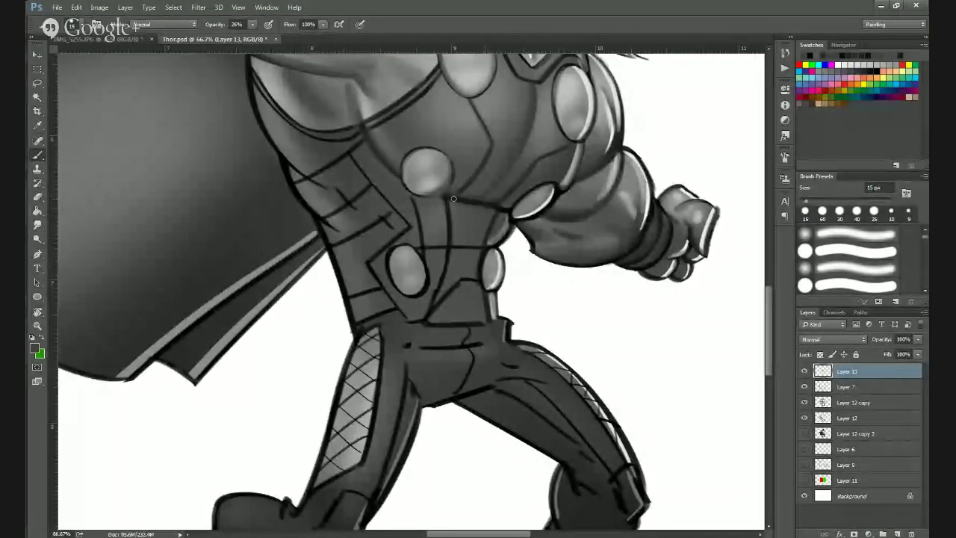
{"action": "left_click", "coordinate": [469, 184], "text": "alt"}
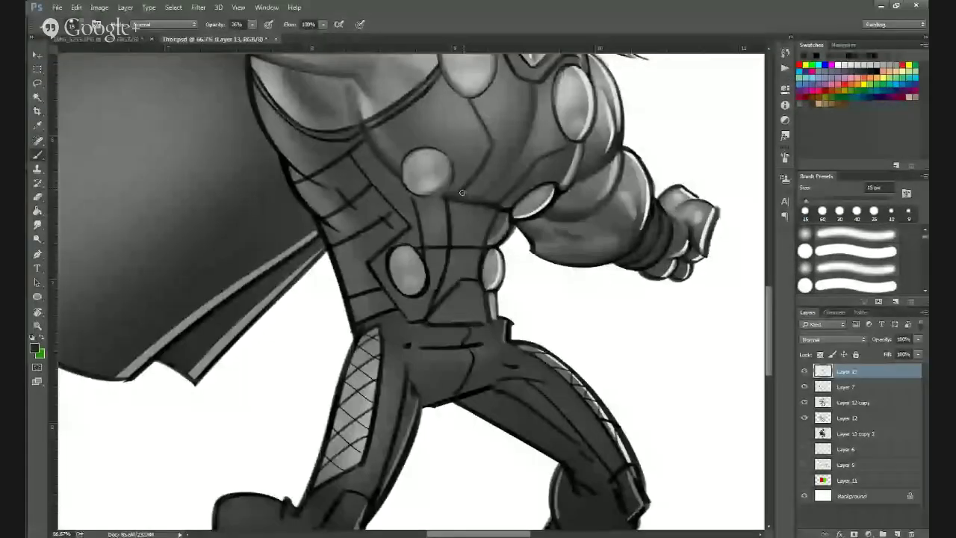
{"action": "left_click_drag", "start_coordinate": [448, 199], "coordinate": [462, 196]}
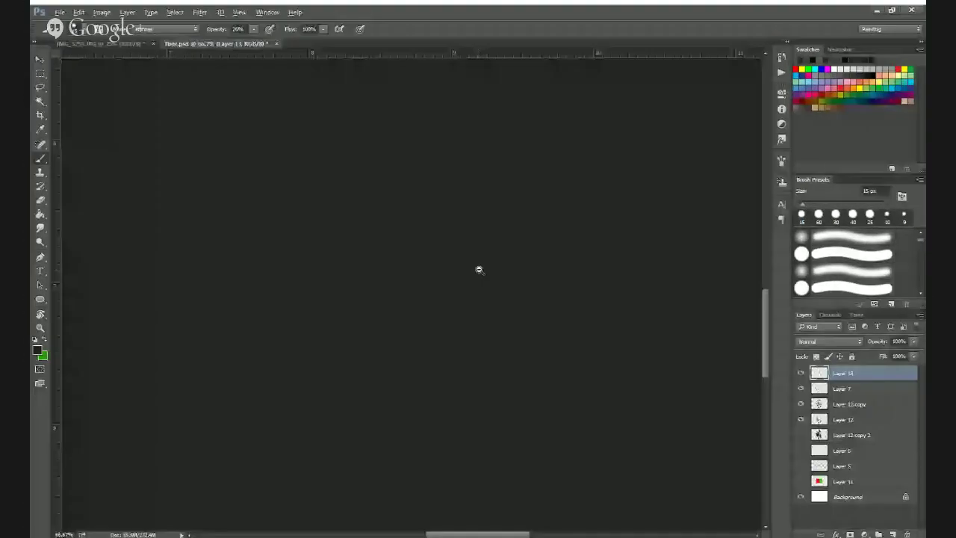
Soften the ink line where the pectoral contour meets the armhole trim with a grey sampled nearby.
{"action": "left_click", "coordinate": [480, 270], "text": "alt"}
{"action": "left_click", "coordinate": [479, 271], "text": "alt"}
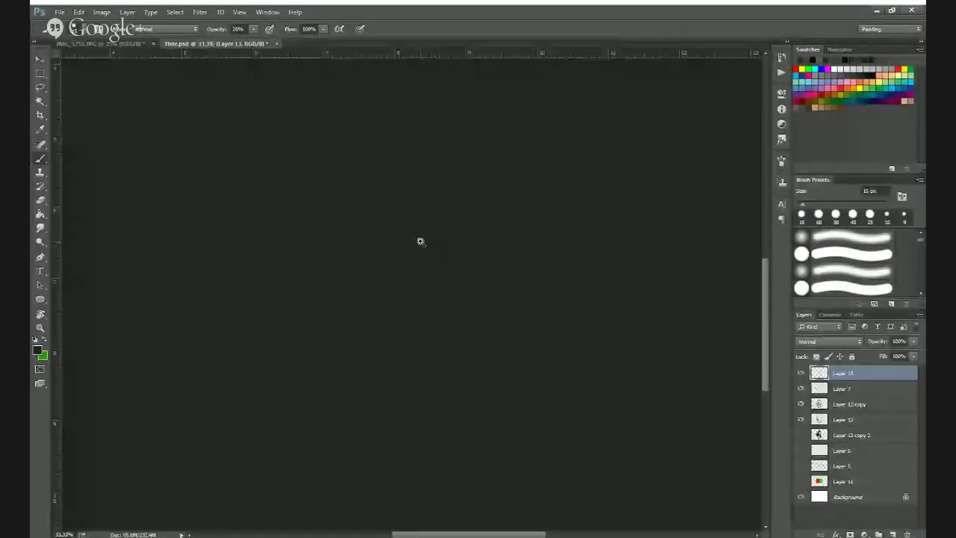
{"action": "left_click", "coordinate": [420, 241], "text": "ctrl"}
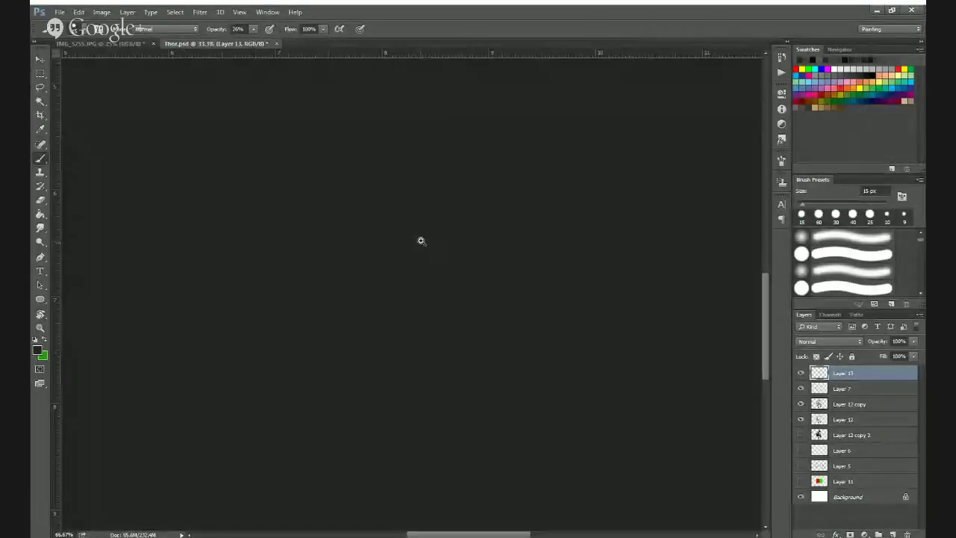
{"action": "left_click", "coordinate": [421, 241], "text": "ctrl"}
{"action": "left_click", "coordinate": [421, 241], "text": "ctrl"}
{"action": "left_click_drag", "start_coordinate": [427, 194], "coordinate": [423, 274]}
{"action": "left_click", "coordinate": [417, 203], "text": "alt"}
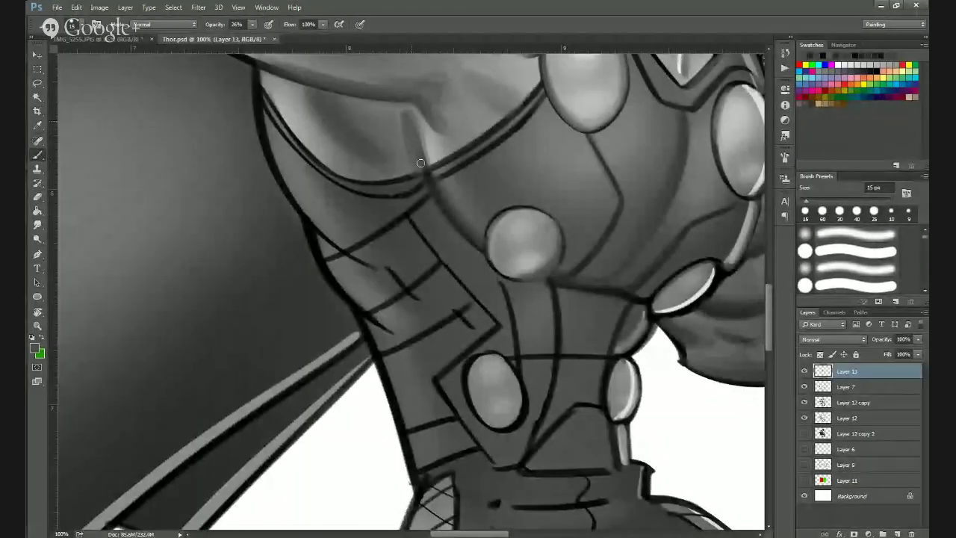
Blend the black outline of the near abdominal disc into soft grey edges with tones sampled from the disc and costume.
{"action": "left_click_drag", "start_coordinate": [583, 372], "coordinate": [511, 272]}
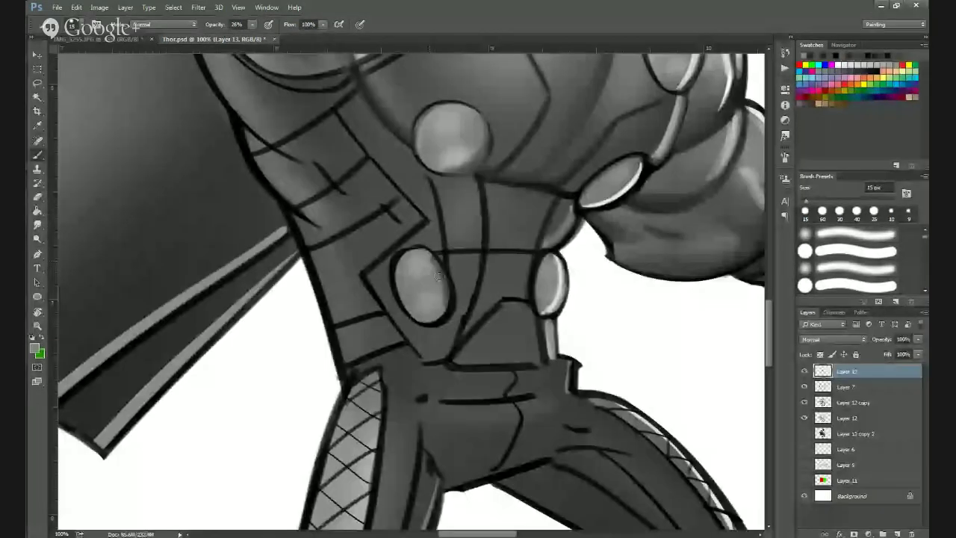
{"action": "mouse_move", "coordinate": [425, 264]}
{"action": "left_mouse_down"}
{"action": "mouse_move", "coordinate": [442, 309]}
{"action": "mouse_move", "coordinate": [432, 271]}
{"action": "mouse_move", "coordinate": [447, 297]}
{"action": "mouse_move", "coordinate": [433, 318]}
{"action": "left_mouse_up"}
{"action": "left_click", "coordinate": [400, 282], "text": "alt"}
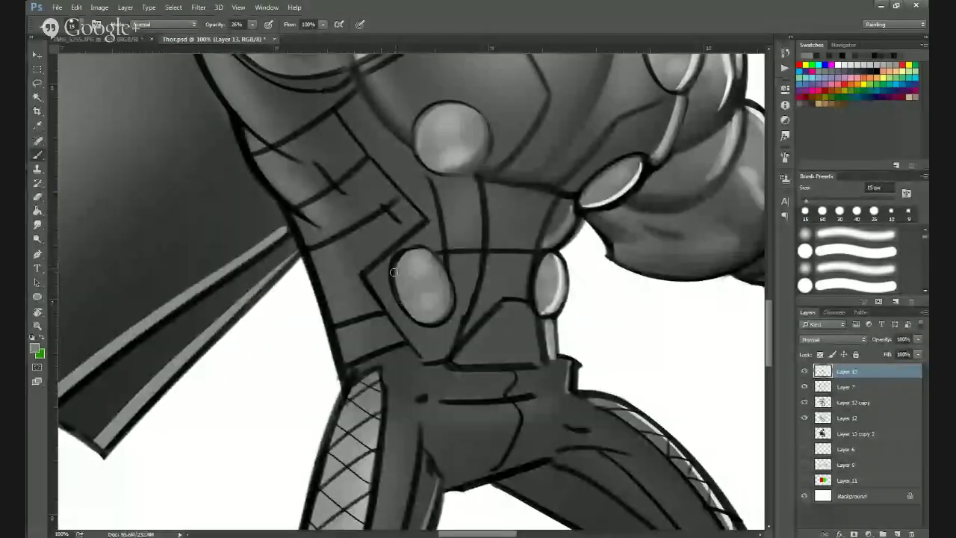
{"action": "left_click_drag", "start_coordinate": [394, 269], "coordinate": [408, 312]}
{"action": "left_click", "coordinate": [398, 243], "text": "alt"}
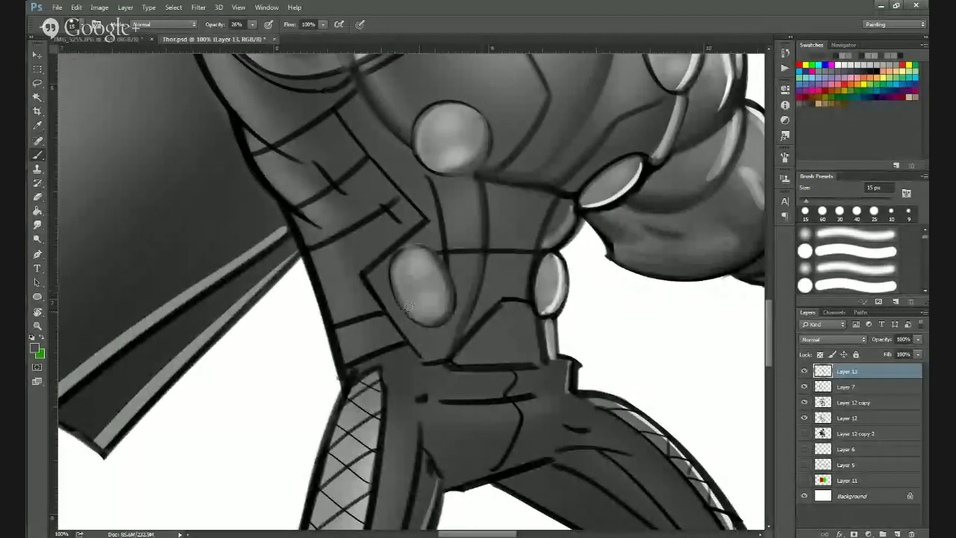
Try to blend the rim of the near abdominal disc with repeatedly sampled greys, using brush sizes from 8 to 15 px.
{"action": "left_click", "coordinate": [403, 251], "text": "alt"}
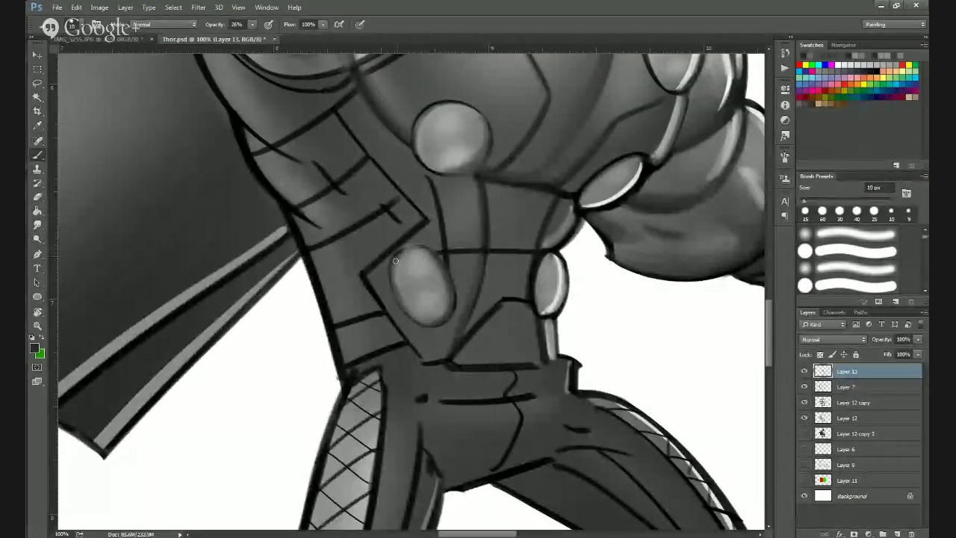
{"action": "key", "text": "["}
{"action": "key", "text": "["}
{"action": "key", "text": "["}
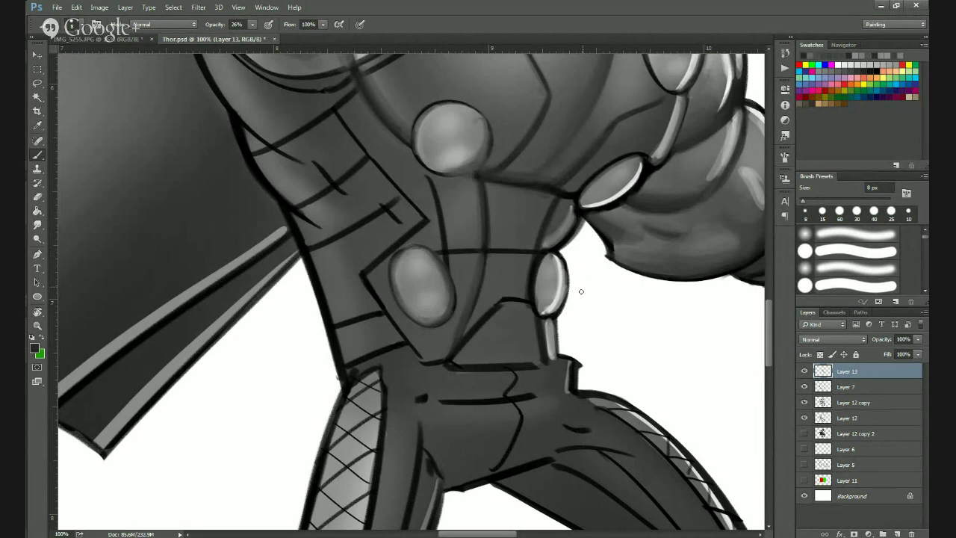
{"action": "left_click", "coordinate": [475, 272], "text": "alt"}
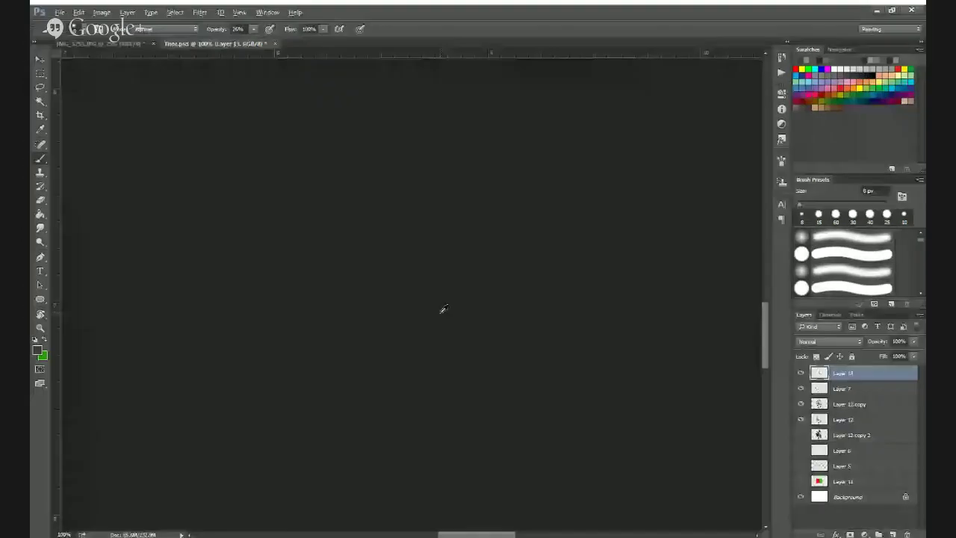
{"action": "key", "text": "bracketright"}
{"action": "key", "text": "bracketright"}
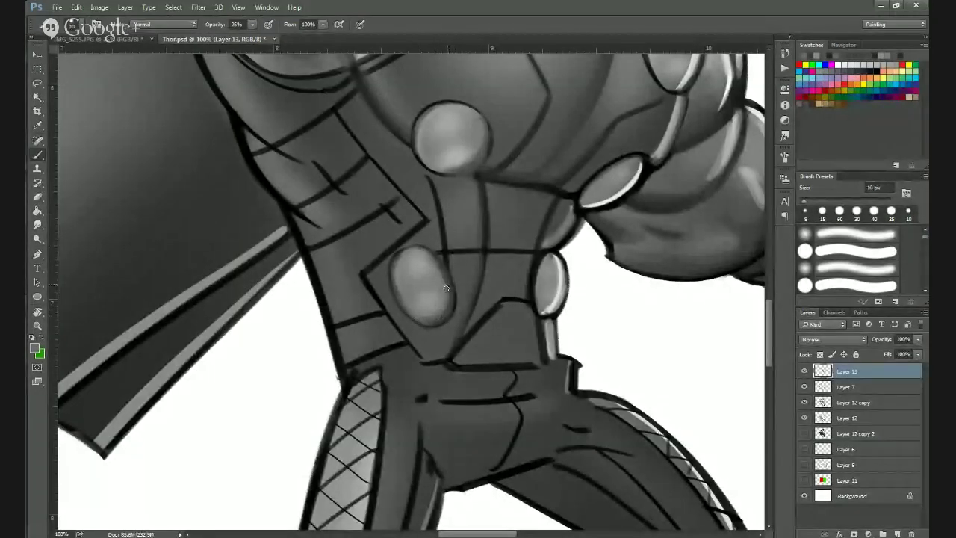
{"action": "left_click_drag", "start_coordinate": [447, 296], "coordinate": [415, 321]}
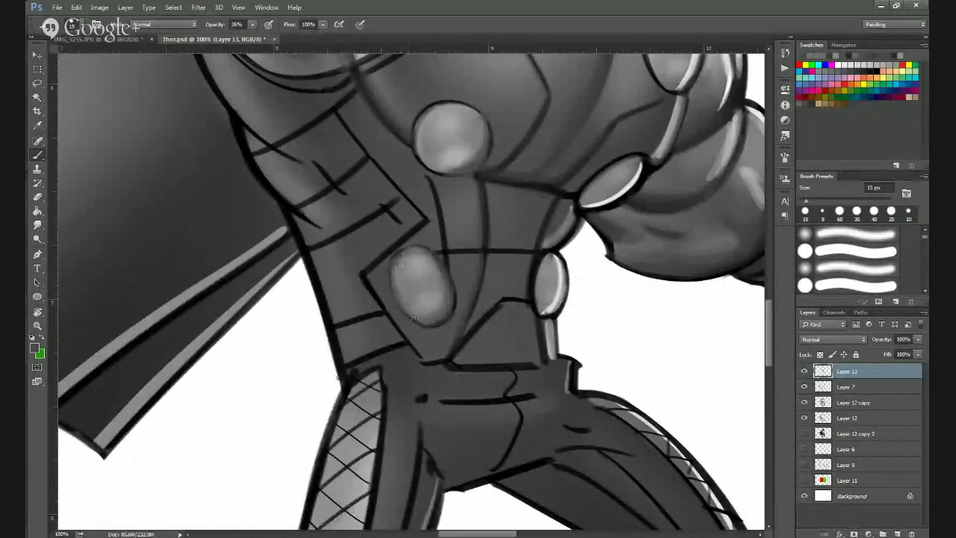
{"action": "left_click", "coordinate": [404, 281], "text": "alt"}
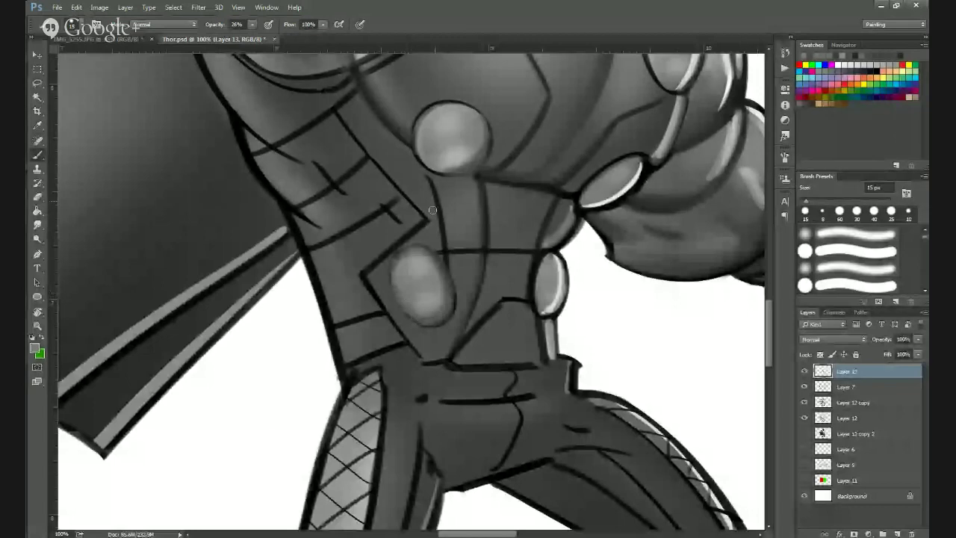
{"action": "left_click", "coordinate": [453, 295], "text": "alt"}
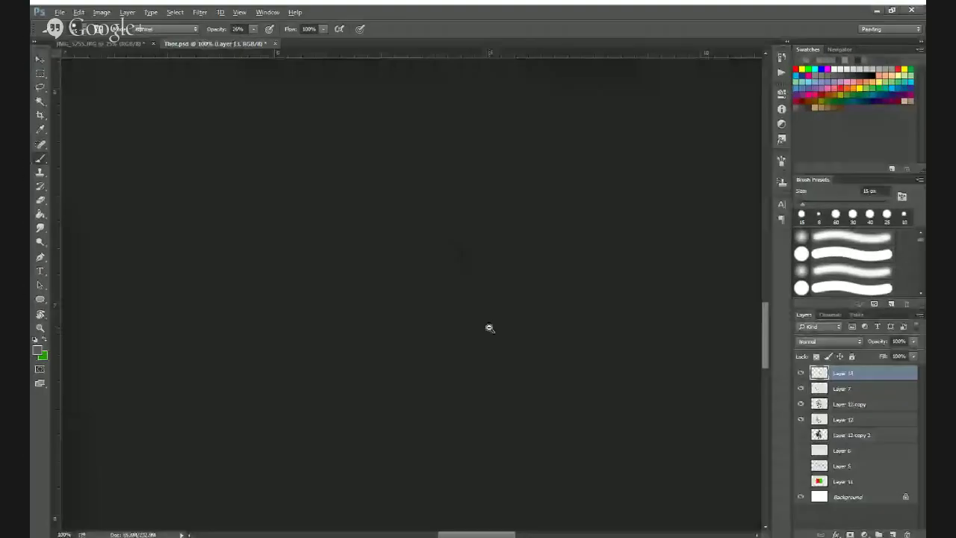
Raise the eraser opacity to 56% and erase the softening from the near abdominal disc and the round chest disc.
{"action": "left_click", "coordinate": [488, 326], "text": "alt"}
{"action": "left_click", "coordinate": [488, 325], "text": "alt"}
{"action": "left_click", "coordinate": [489, 325], "text": "alt"}
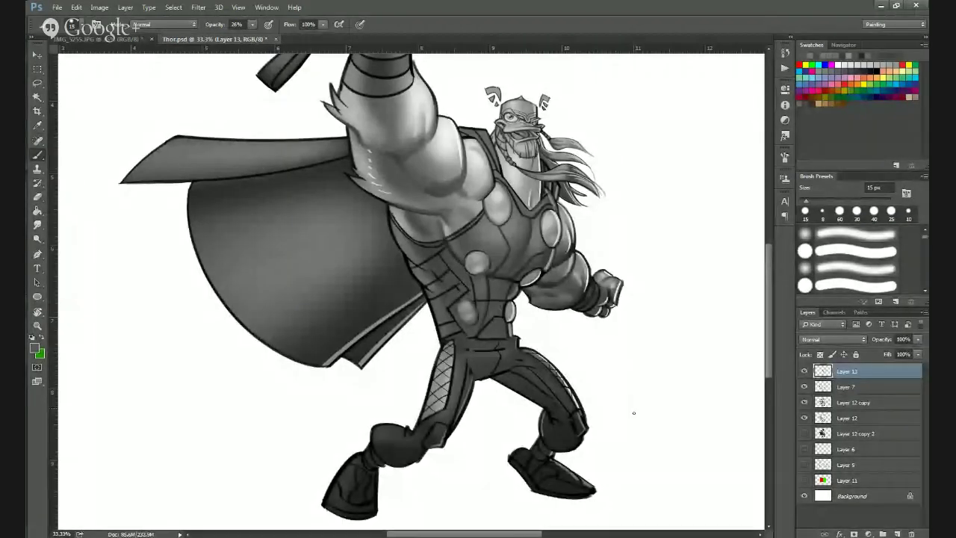
{"action": "left_click", "coordinate": [38, 199]}
{"action": "left_click", "coordinate": [469, 304], "text": "ctrl"}
{"action": "left_click", "coordinate": [477, 308], "text": "ctrl"}
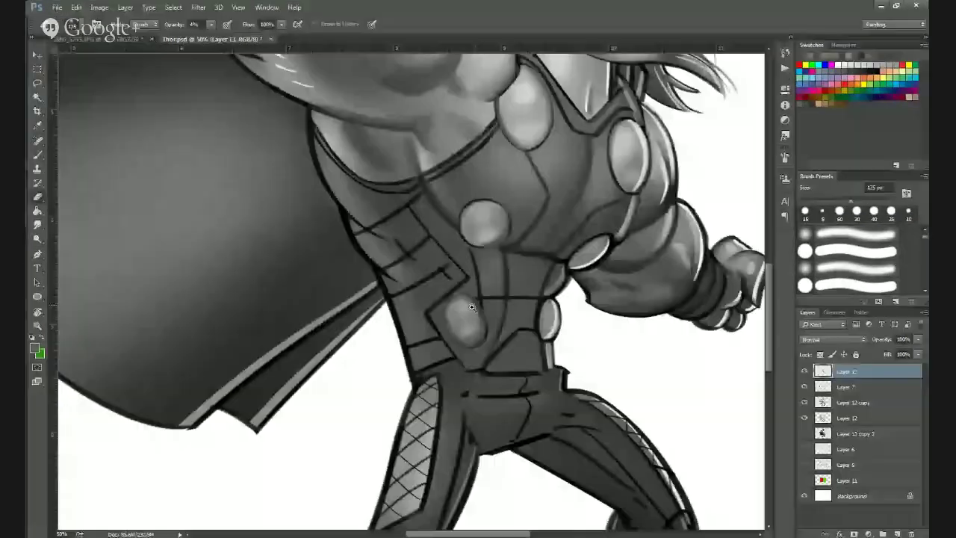
{"action": "mouse_move", "coordinate": [467, 324]}
{"action": "left_mouse_down"}
{"action": "mouse_move", "coordinate": [471, 338]}
{"action": "mouse_move", "coordinate": [469, 315]}
{"action": "mouse_move", "coordinate": [457, 329]}
{"action": "mouse_move", "coordinate": [453, 228]}
{"action": "mouse_move", "coordinate": [449, 241]}
{"action": "left_mouse_up"}
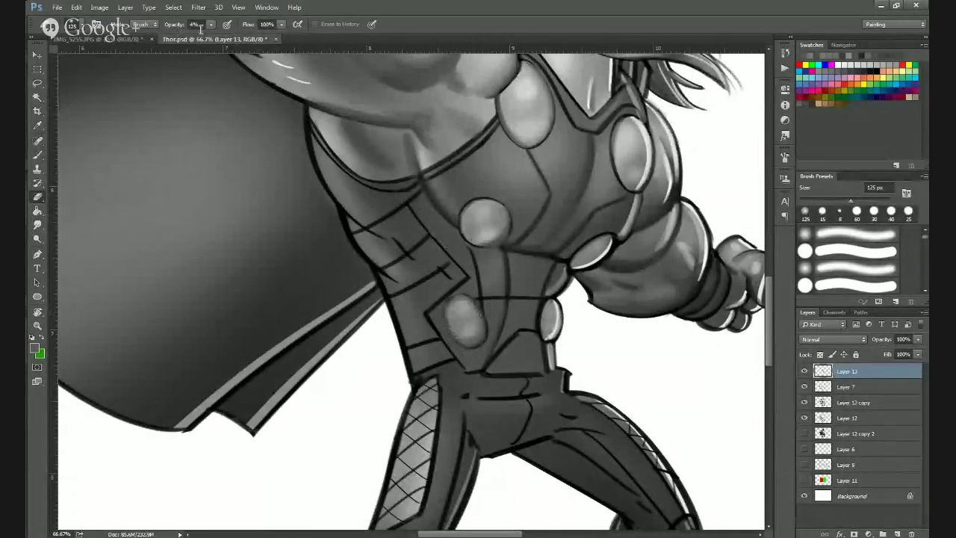
{"action": "left_click", "coordinate": [210, 25]}
{"action": "left_click_drag", "start_coordinate": [217, 38], "coordinate": [240, 36]}
{"action": "left_click", "coordinate": [210, 26]}
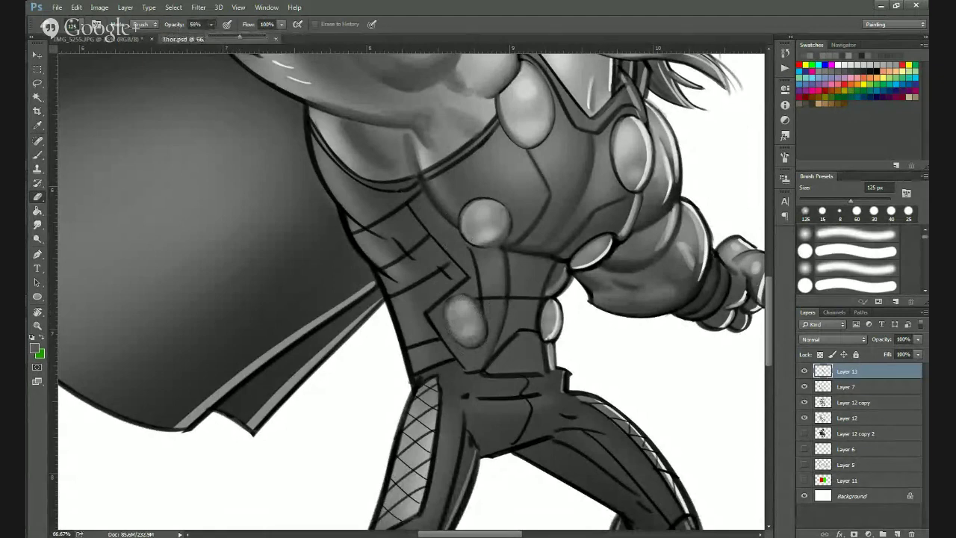
{"action": "left_click", "coordinate": [461, 321]}
{"action": "mouse_move", "coordinate": [461, 321]}
{"action": "left_mouse_down"}
{"action": "mouse_move", "coordinate": [468, 334]}
{"action": "mouse_move", "coordinate": [466, 312]}
{"action": "mouse_move", "coordinate": [467, 322]}
{"action": "left_mouse_up"}
{"action": "mouse_move", "coordinate": [479, 207]}
{"action": "left_mouse_down"}
{"action": "mouse_move", "coordinate": [488, 215]}
{"action": "mouse_move", "coordinate": [482, 239]}
{"action": "mouse_move", "coordinate": [489, 219]}
{"action": "left_mouse_up"}
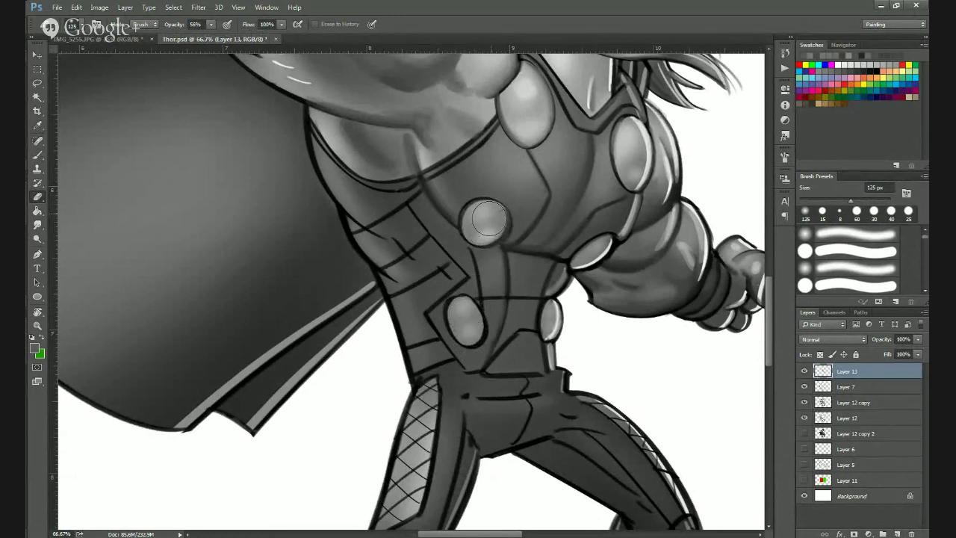
Paint along the lower rim of the near abdominal disc with a soft 15 px brush.
{"action": "key", "text": "b"}
{"action": "scroll", "coordinate": [433, 302], "scroll_direction": "up", "scroll_amount": 1}
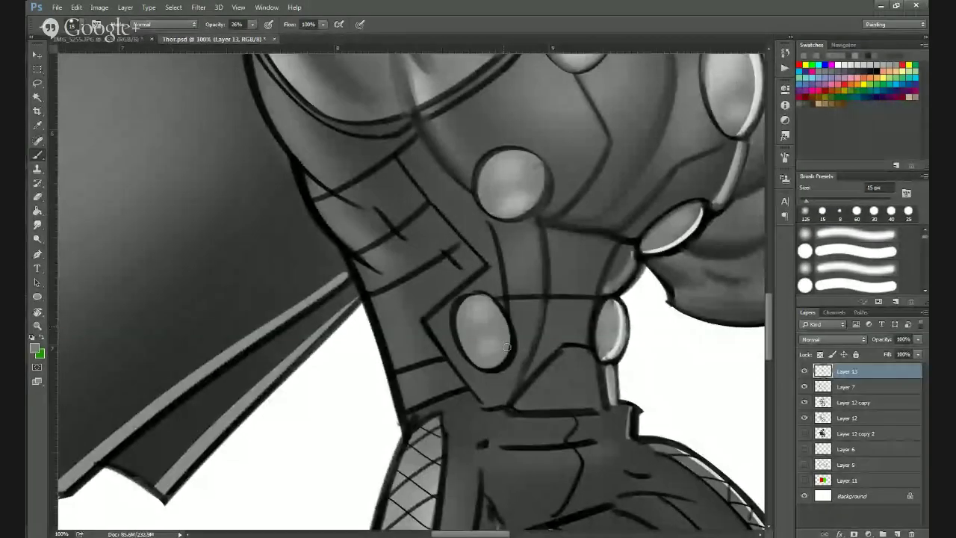
{"action": "left_click_drag", "start_coordinate": [508, 337], "coordinate": [490, 366]}
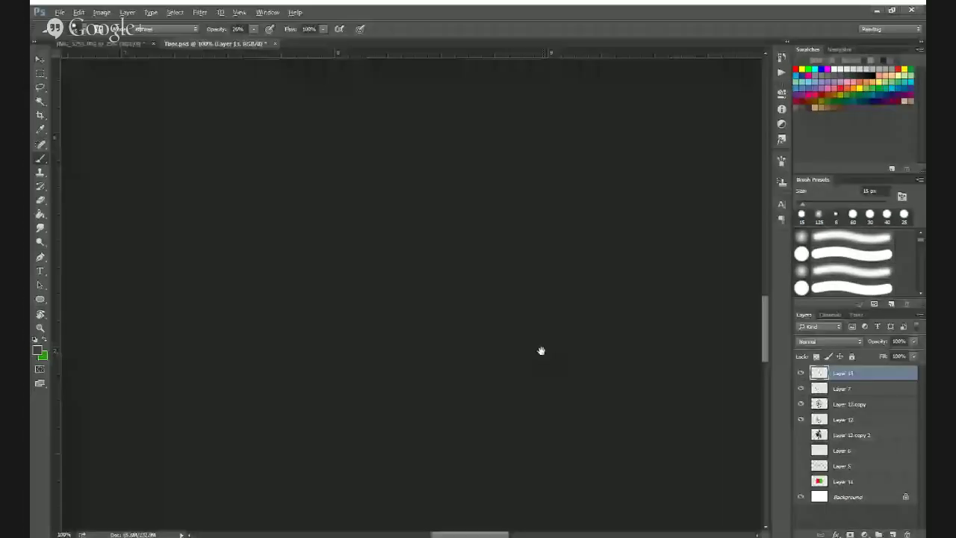
{"action": "left_click", "coordinate": [546, 359], "text": "alt"}
{"action": "left_click", "coordinate": [546, 358], "text": "alt"}
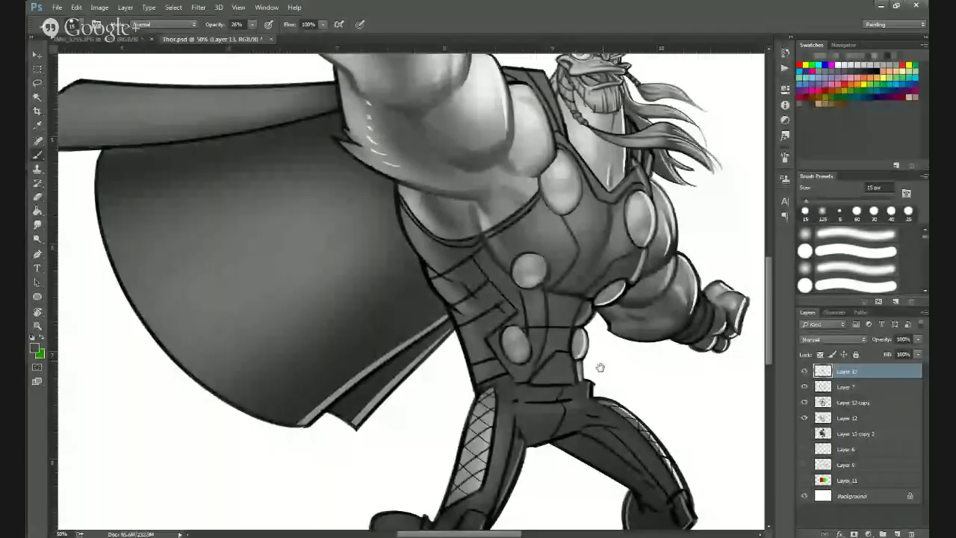
Soften the ink lines on the torso's side panels with a sampled grey, and clean up the shading with a 35 px eraser.
{"action": "scroll", "coordinate": [498, 305], "scroll_direction": "up", "scroll_amount": 1}
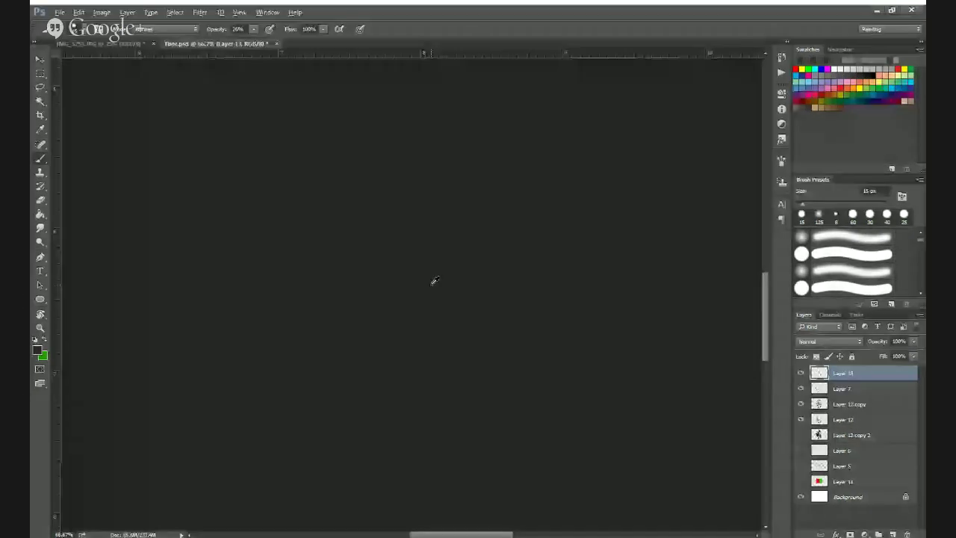
{"action": "left_click", "coordinate": [433, 279], "text": "alt"}
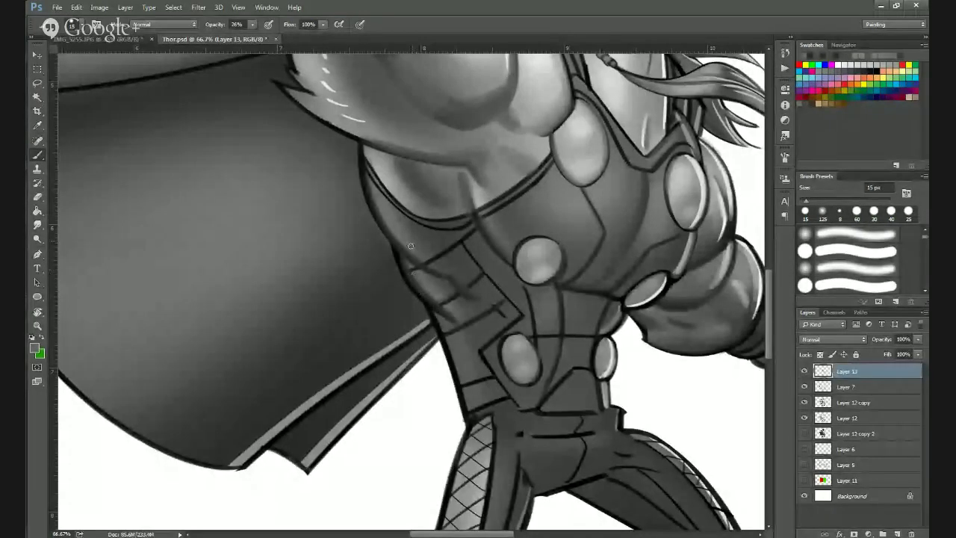
{"action": "key", "text": "e"}
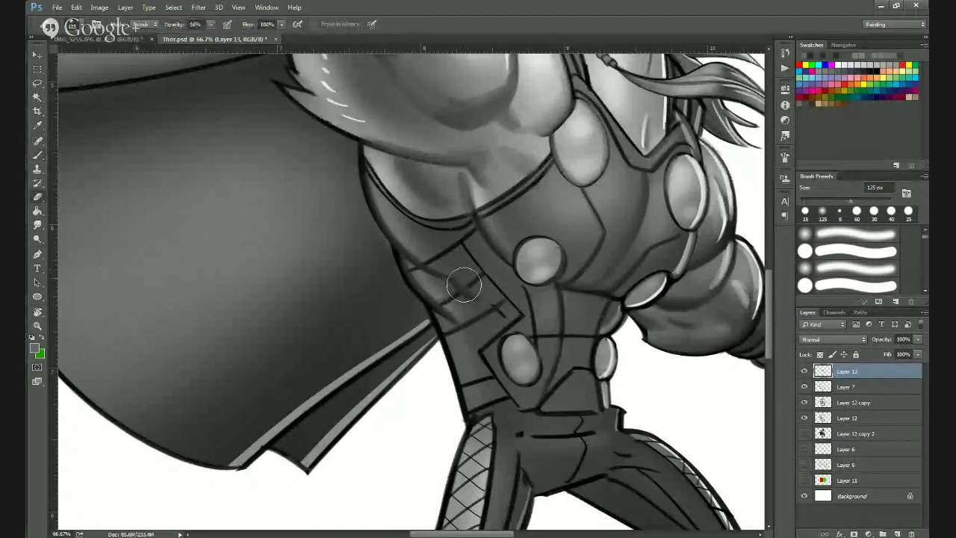
{"action": "key", "text": "bracketleft"}
{"action": "key", "text": "bracketleft"}
{"action": "key", "text": "bracketleft"}
{"action": "key", "text": "bracketleft"}
{"action": "key", "text": "bracketleft"}
{"action": "key", "text": "bracketleft"}
{"action": "key", "text": "bracketleft"}
{"action": "key", "text": "bracketleft"}
{"action": "key", "text": "bracketleft"}
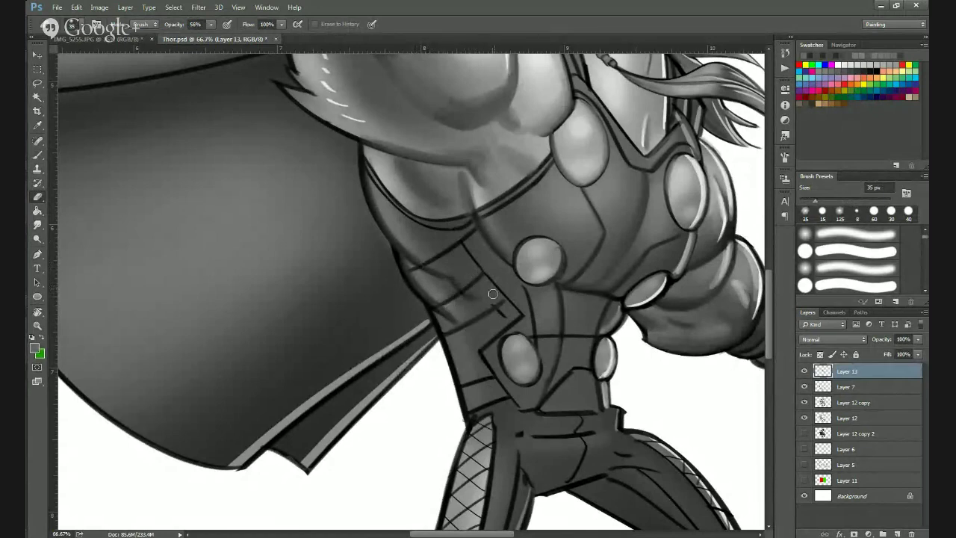
Blend the small crossed ink mark on the torso's side panel with a sampled grey, and erase the excess shading around it.
{"action": "key", "text": "b"}
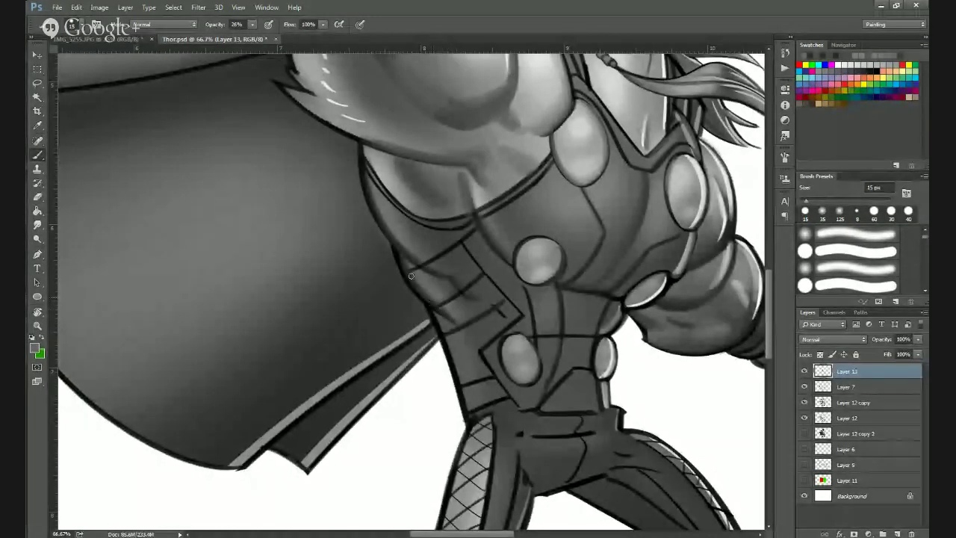
{"action": "left_click", "coordinate": [481, 340], "text": "alt"}
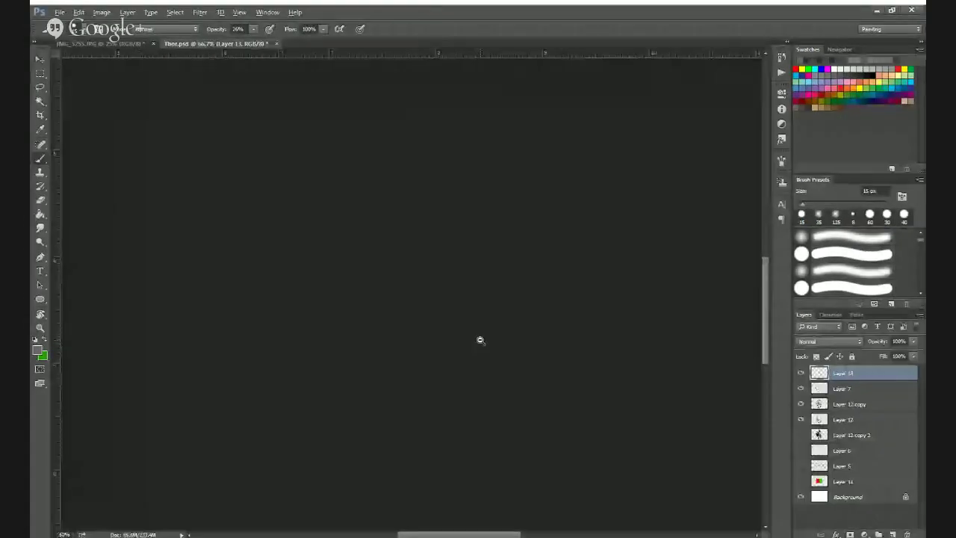
{"action": "left_click", "coordinate": [480, 340], "text": "alt"}
{"action": "left_click", "coordinate": [480, 340], "text": "alt"}
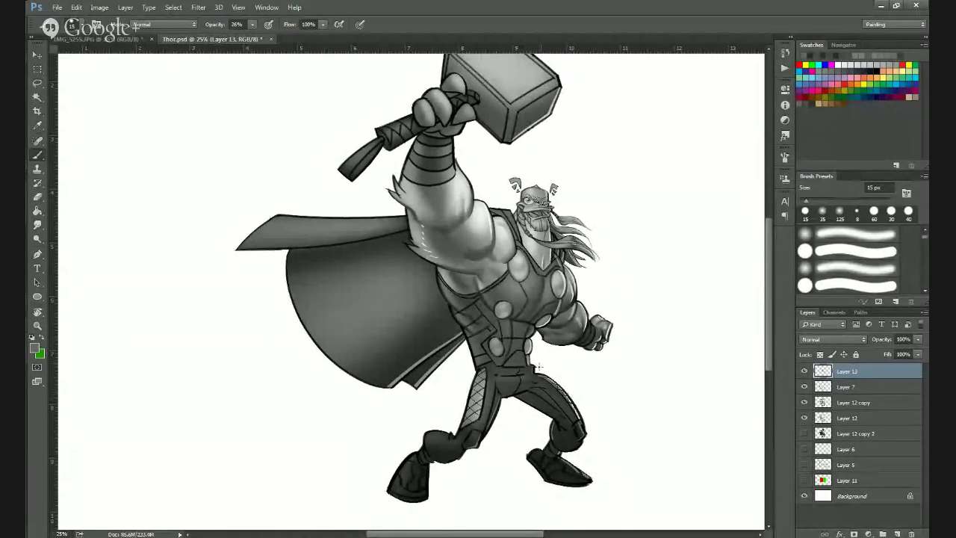
{"action": "left_click", "coordinate": [488, 335], "text": "ctrl"}
{"action": "left_click", "coordinate": [488, 335], "text": "ctrl"}
{"action": "left_click", "coordinate": [491, 330], "text": "ctrl"}
{"action": "left_click", "coordinate": [502, 311], "text": "ctrl"}
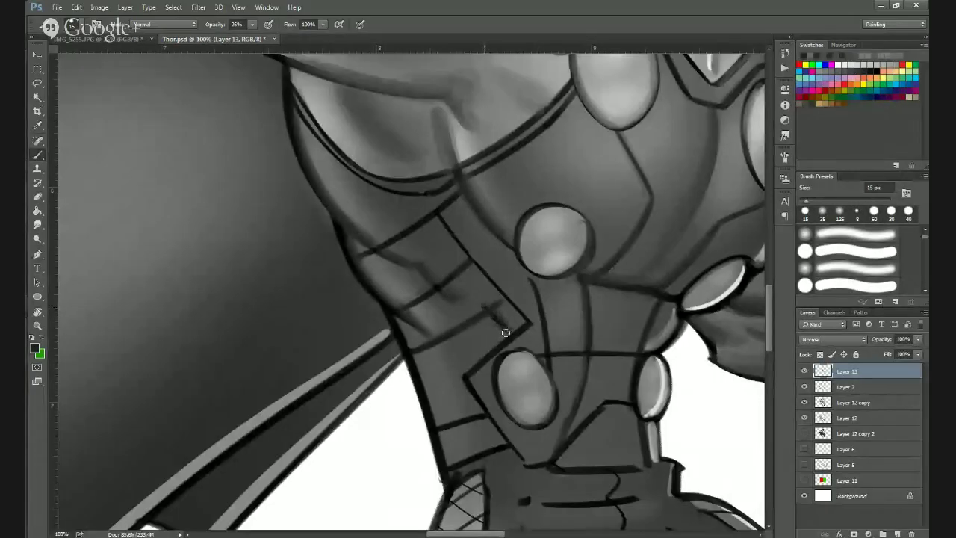
{"action": "left_click", "coordinate": [497, 297], "text": "alt"}
{"action": "mouse_move", "coordinate": [514, 334]}
{"action": "left_mouse_down"}
{"action": "mouse_move", "coordinate": [485, 309]}
{"action": "mouse_move", "coordinate": [501, 320]}
{"action": "mouse_move", "coordinate": [496, 309]}
{"action": "left_mouse_up"}
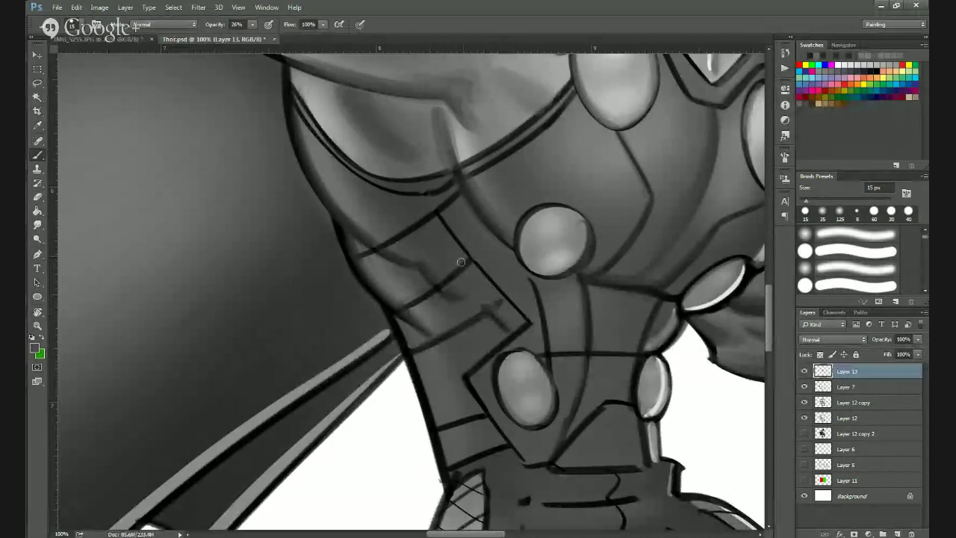
{"action": "key", "text": "e"}
{"action": "left_click_drag", "start_coordinate": [497, 309], "coordinate": [465, 328]}
Paint soft dark shading along the abdominal line running from the round chest disc to the near abdominal disc.
{"action": "left_click", "coordinate": [464, 364], "text": "alt"}
{"action": "left_click", "coordinate": [491, 349], "text": "alt"}
{"action": "left_click", "coordinate": [494, 349], "text": "alt"}
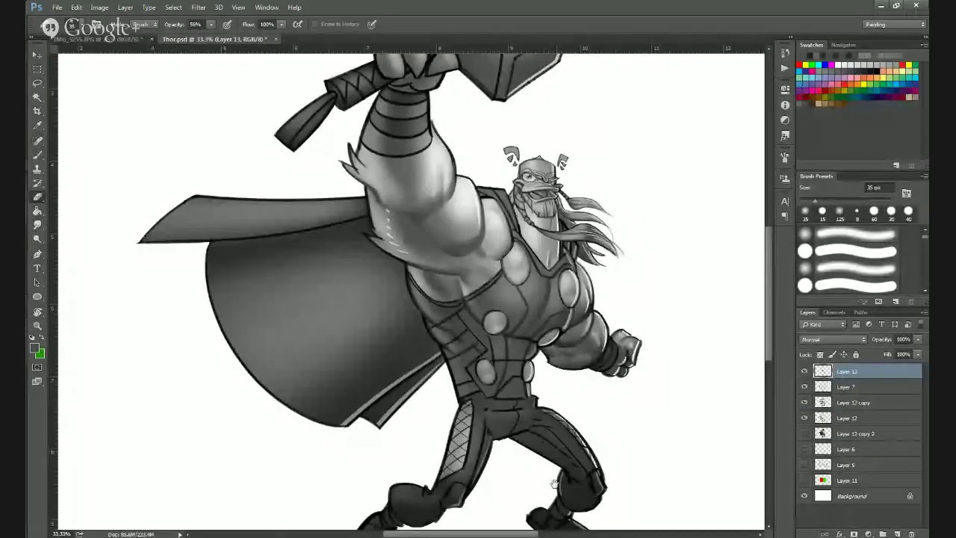
{"action": "left_click", "coordinate": [546, 419], "text": "alt"}
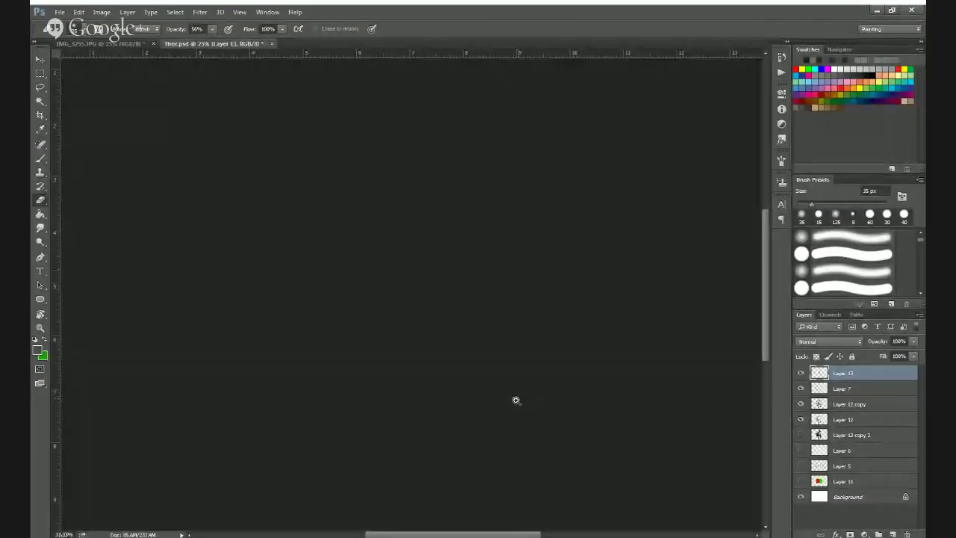
{"action": "left_click", "coordinate": [515, 402], "text": "ctrl"}
{"action": "left_click", "coordinate": [514, 402], "text": "ctrl"}
{"action": "left_click", "coordinate": [514, 402], "text": "ctrl"}
{"action": "left_click", "coordinate": [514, 402], "text": "ctrl"}
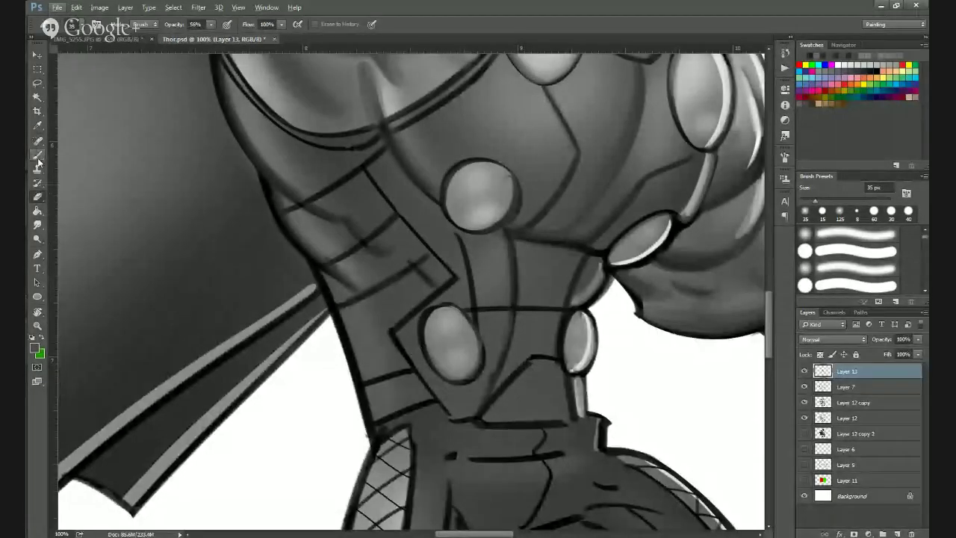
{"action": "left_click", "coordinate": [41, 158]}
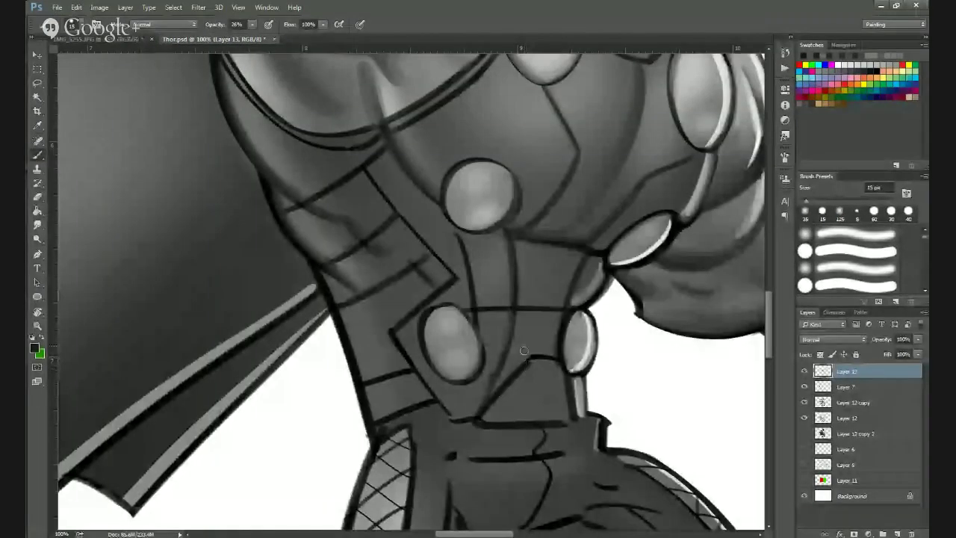
{"action": "key", "text": "bracketleft"}
{"action": "key", "text": "bracketleft"}
{"action": "key", "text": "bracketleft"}
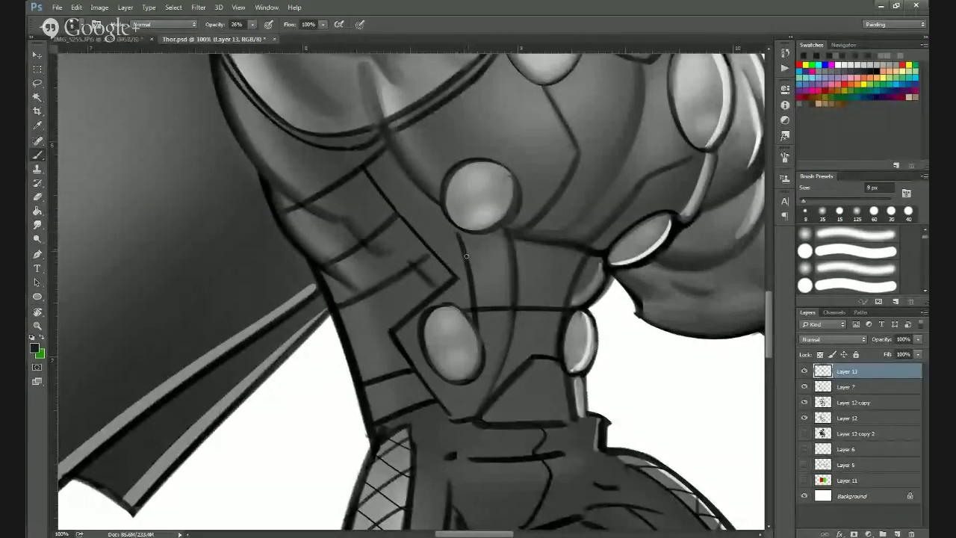
{"action": "key", "text": "bracketright"}
{"action": "key", "text": "bracketright"}
{"action": "left_click_drag", "start_coordinate": [457, 237], "coordinate": [474, 346]}
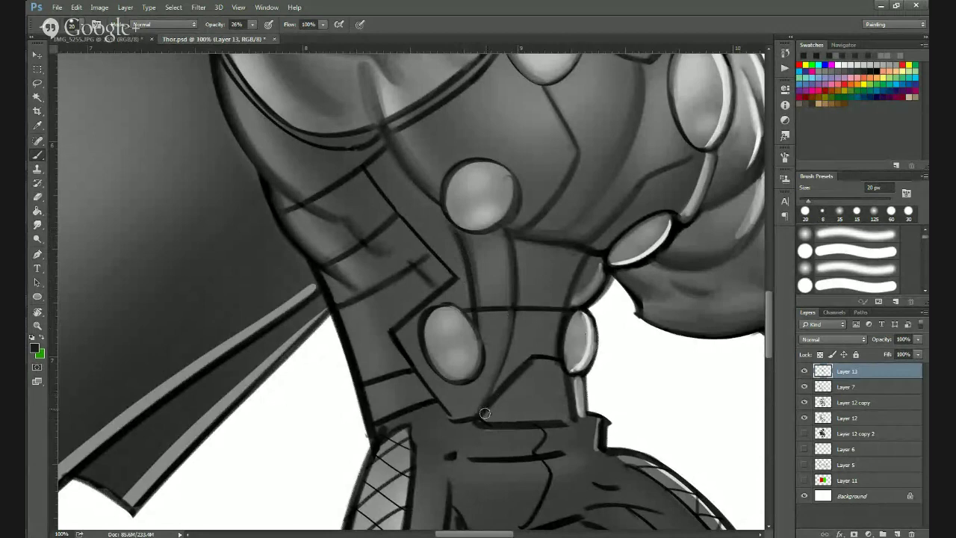
Soften the diagonal ink line on the lower abdomen with a sampled grey and a 20 px brush.
{"action": "left_click", "coordinate": [521, 389], "text": "alt"}
{"action": "left_click_drag", "start_coordinate": [538, 367], "coordinate": [484, 420]}
{"action": "left_click", "coordinate": [505, 328], "text": "alt"}
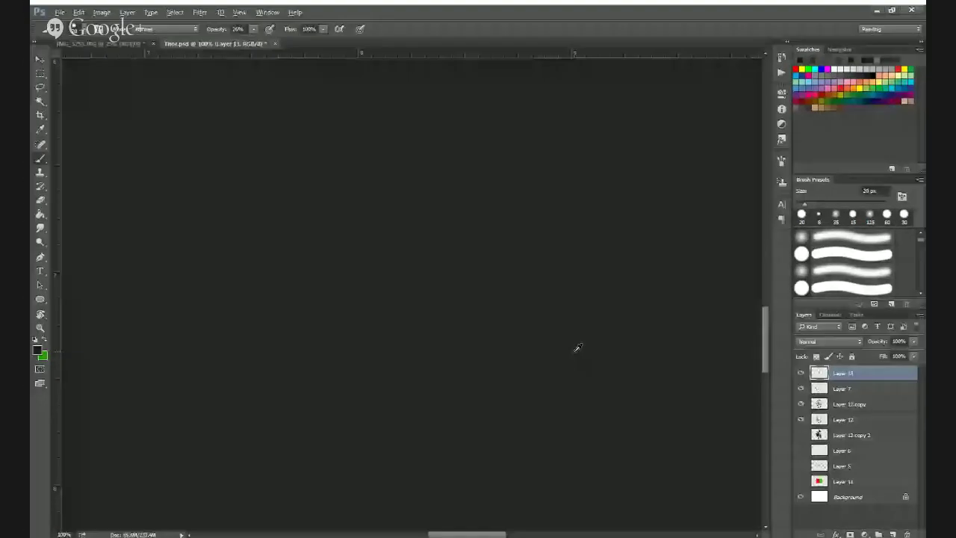
Soften the ink lines of the belt, the crotch edge and the far inner thigh seam with sampled dark tones.
{"action": "left_click", "coordinate": [541, 366], "text": "alt"}
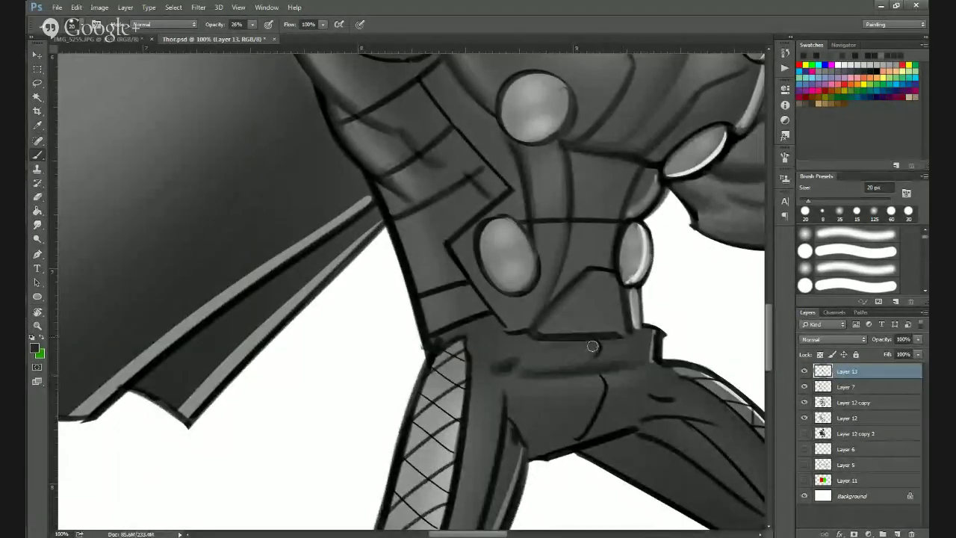
{"action": "left_click_drag", "start_coordinate": [614, 343], "coordinate": [513, 351]}
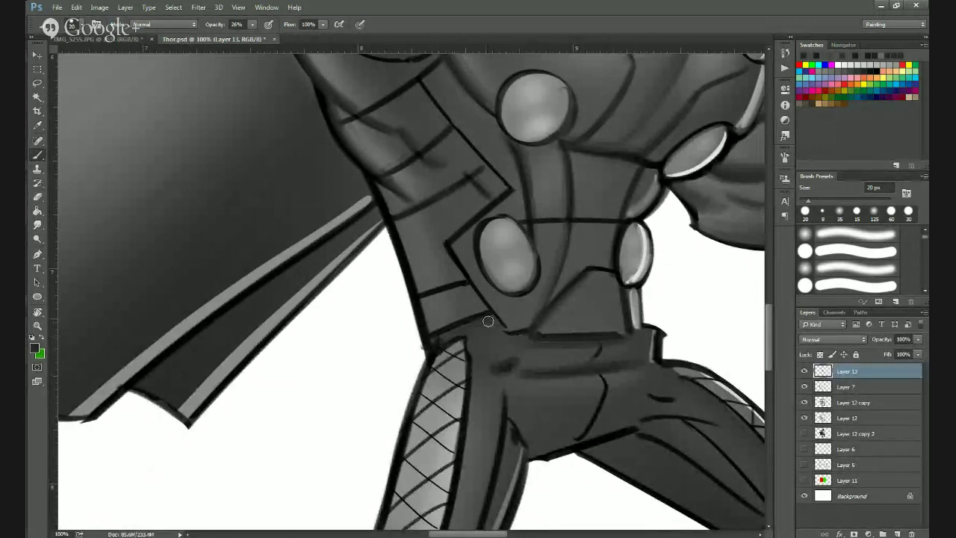
{"action": "mouse_move", "coordinate": [607, 416]}
{"action": "left_mouse_down"}
{"action": "mouse_move", "coordinate": [580, 384]}
{"action": "mouse_move", "coordinate": [568, 271]}
{"action": "left_mouse_up"}
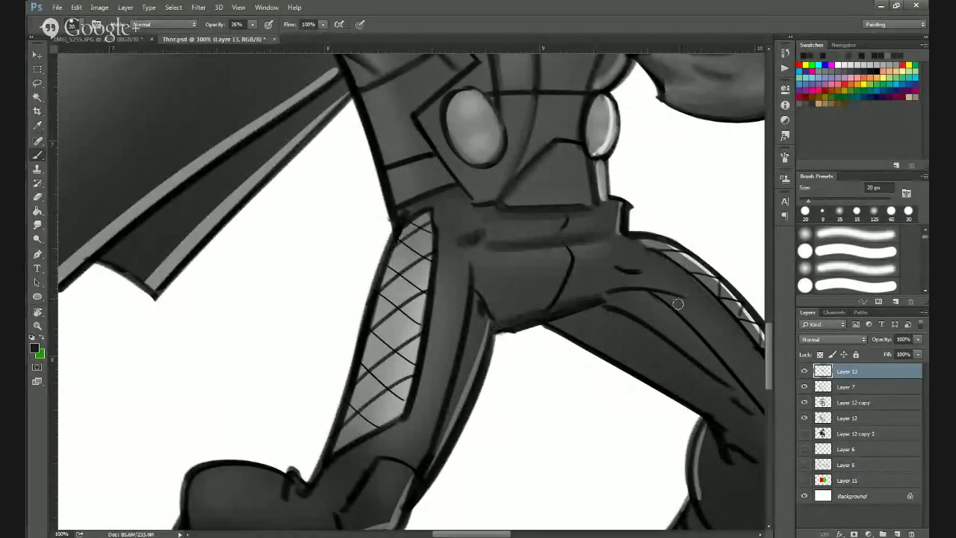
{"action": "left_click_drag", "start_coordinate": [599, 315], "coordinate": [503, 258]}
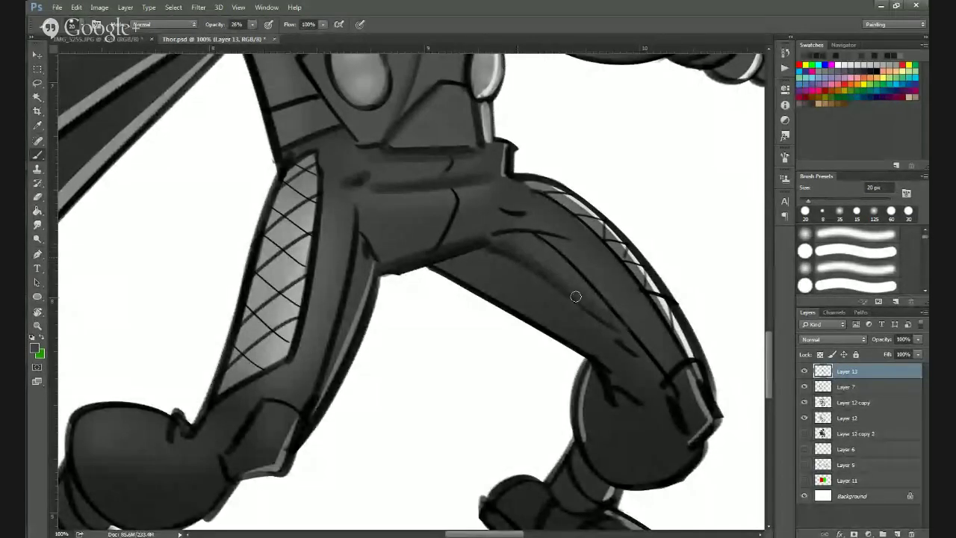
Blend the far thigh's inner seam toward the knee and the thigh's lower edge with sampled dark greys and a 20 px brush.
{"action": "left_click", "coordinate": [589, 313], "text": "alt"}
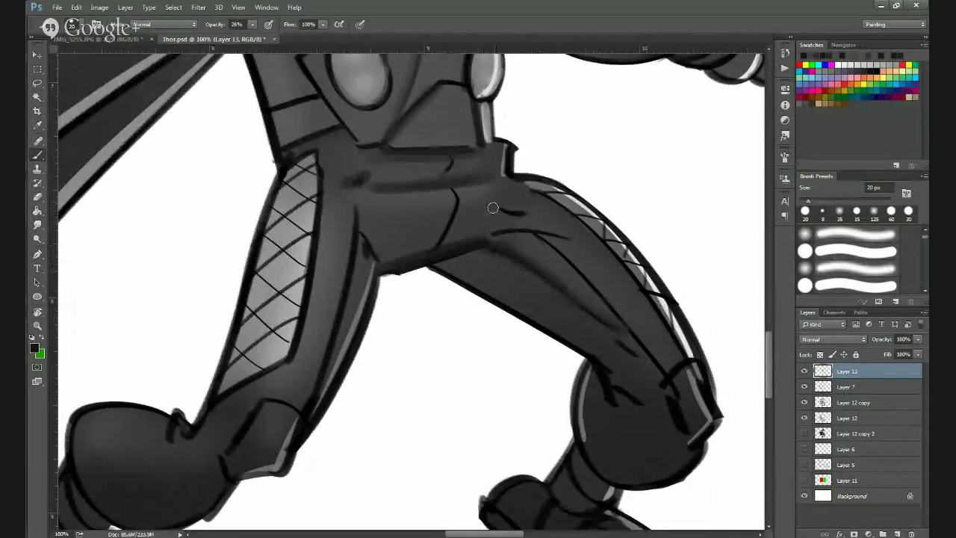
{"action": "left_click", "coordinate": [550, 270], "text": "alt"}
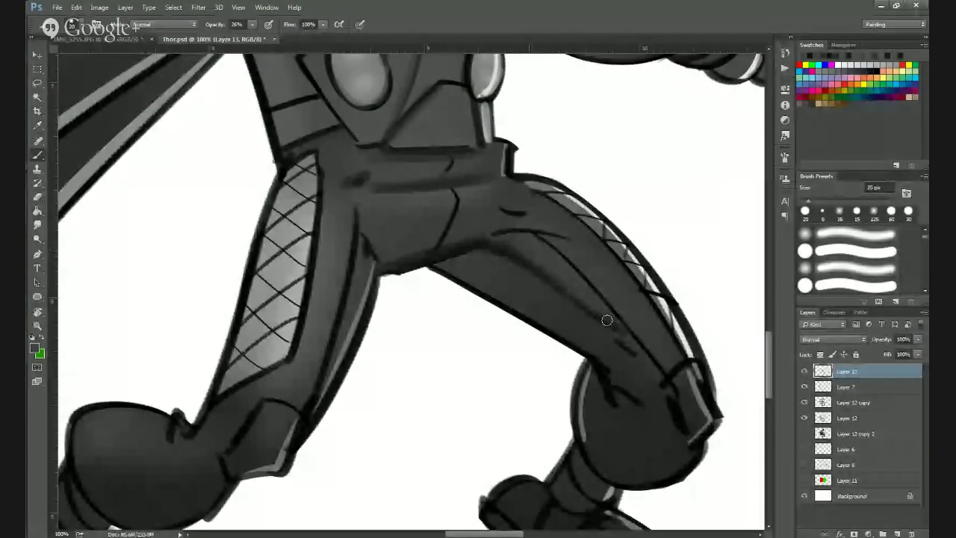
{"action": "left_click", "coordinate": [471, 250], "text": "alt"}
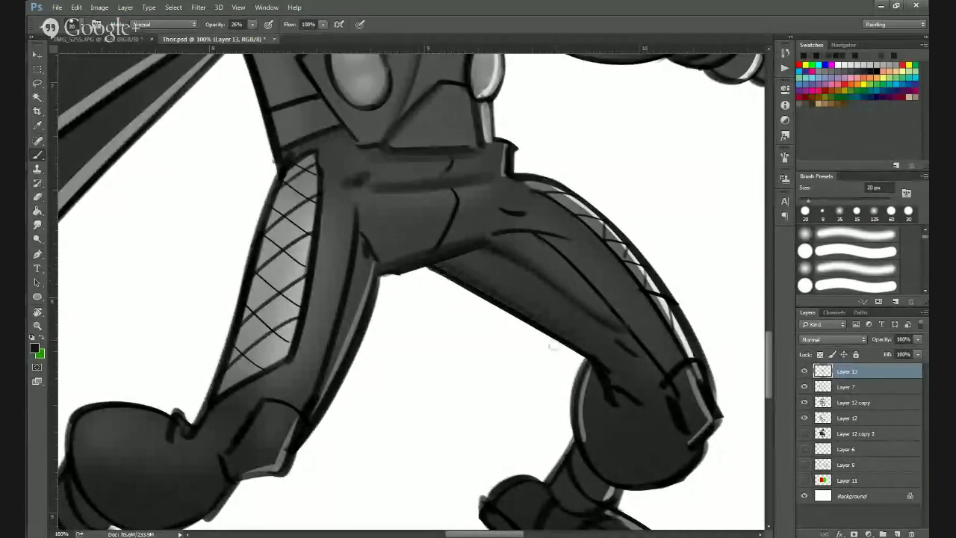
{"action": "left_click", "coordinate": [480, 277], "text": "alt"}
{"action": "left_click_drag", "start_coordinate": [448, 272], "coordinate": [538, 326]}
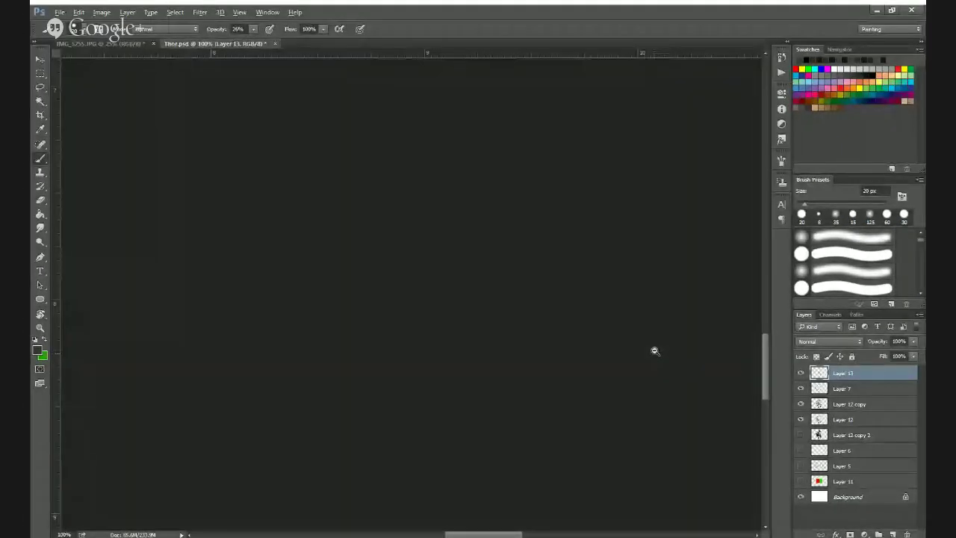
Soften the ink line of the near thigh's inner seam, between the lattice panel and the crotch, with sampled dark greys.
{"action": "left_click", "coordinate": [655, 351], "text": "alt"}
{"action": "left_click", "coordinate": [655, 351], "text": "alt"}
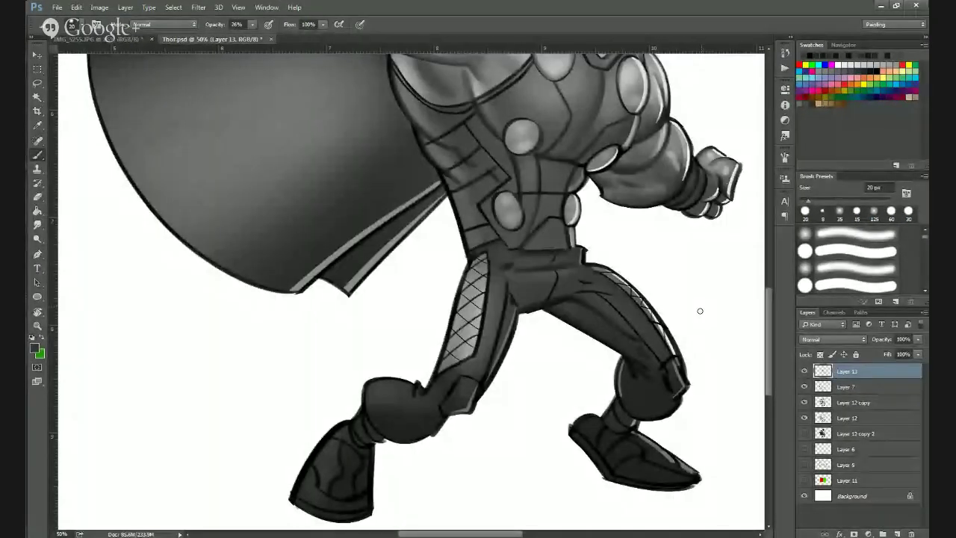
{"action": "left_click", "coordinate": [582, 290], "text": "ctrl"}
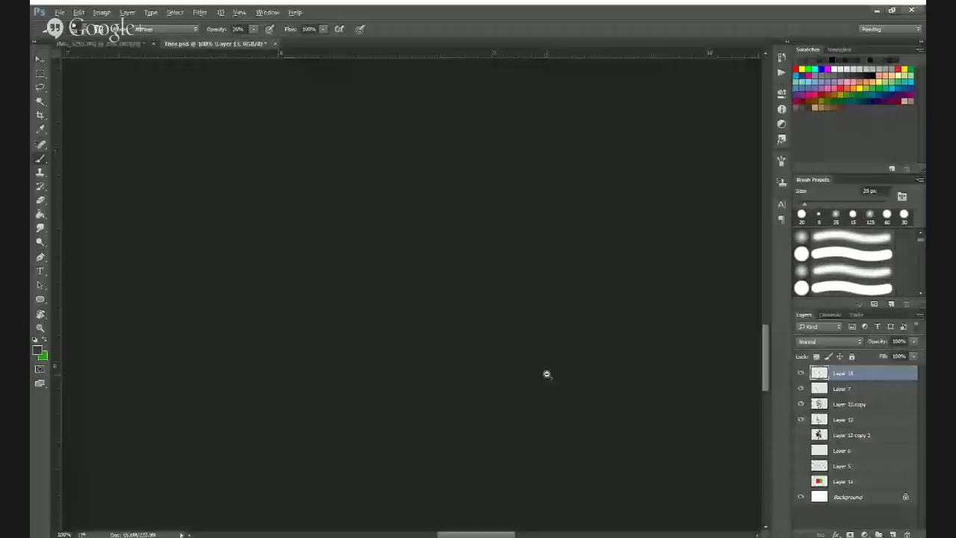
{"action": "left_click", "coordinate": [547, 375], "text": "alt"}
{"action": "left_click", "coordinate": [552, 373], "text": "alt"}
{"action": "left_click", "coordinate": [573, 384], "text": "alt"}
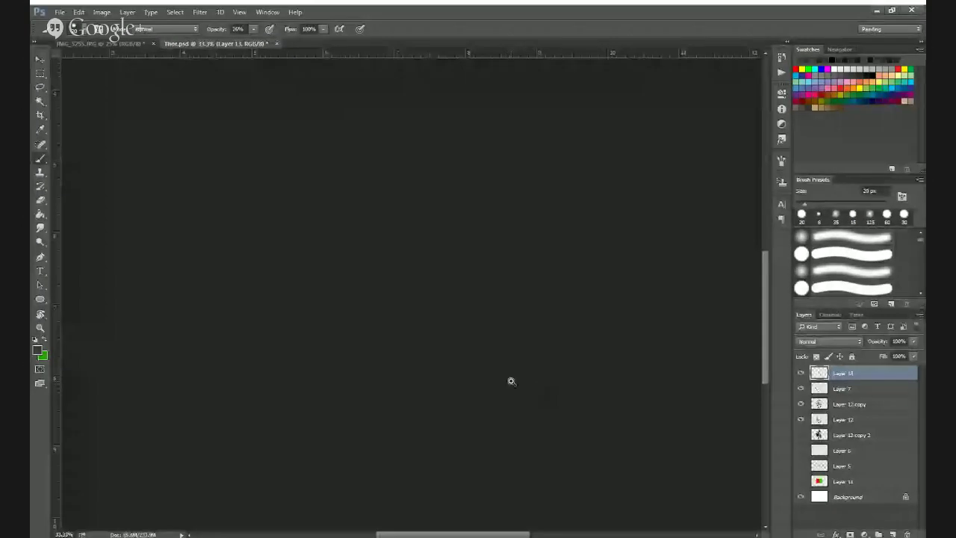
{"action": "left_click", "coordinate": [511, 379], "text": "ctrl"}
{"action": "left_click", "coordinate": [515, 371], "text": "ctrl"}
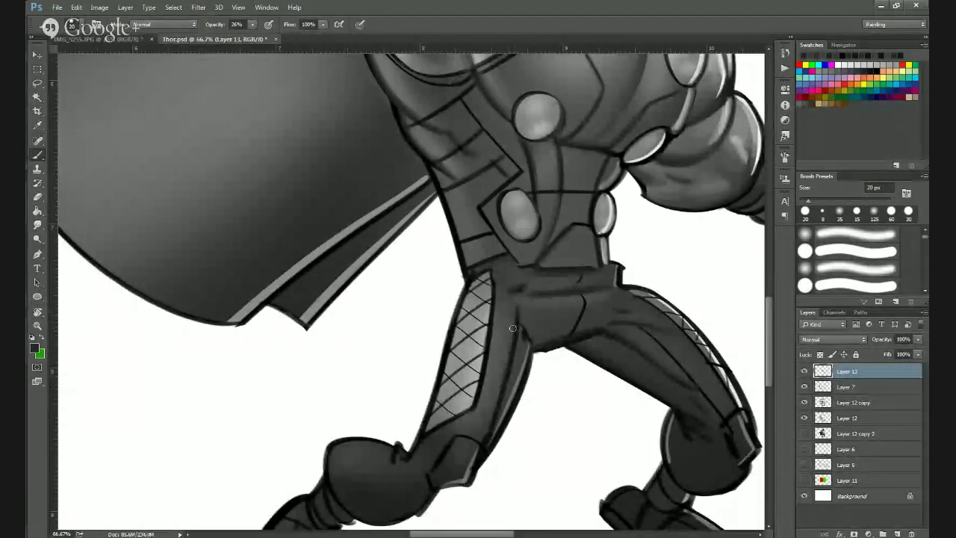
{"action": "left_click", "coordinate": [510, 357], "text": "alt"}
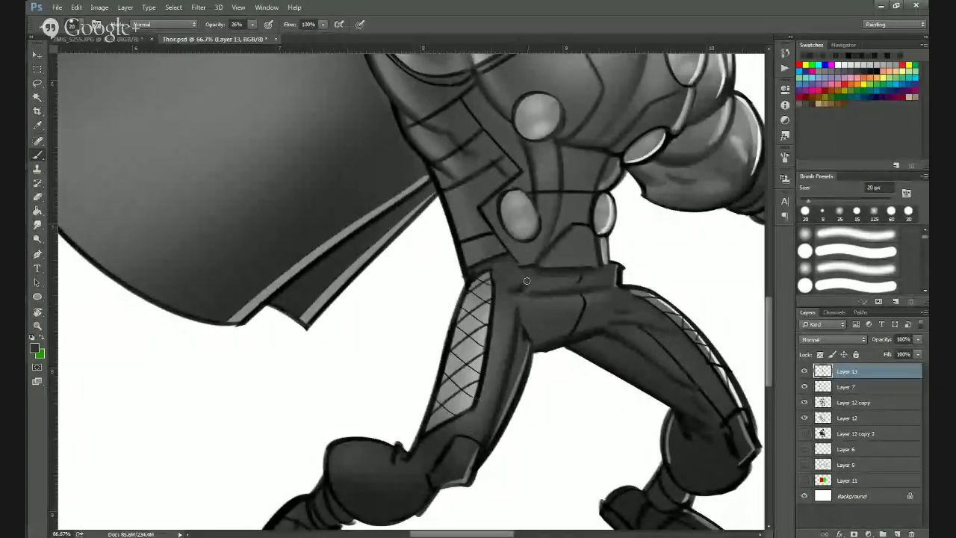
{"action": "left_click", "coordinate": [502, 357], "text": "alt"}
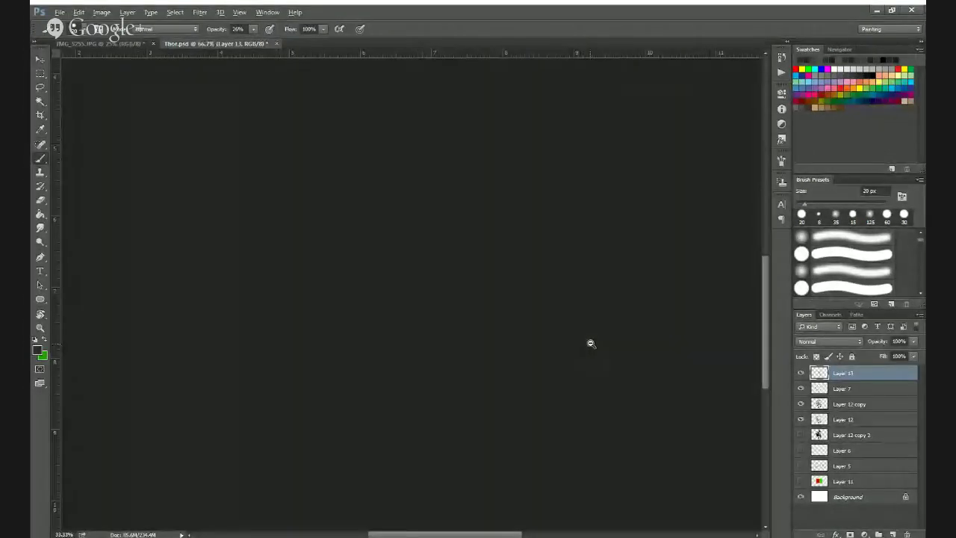
Soften the ink lines of the torso's lower side panel beside the near abdominal disc with sampled greys.
{"action": "left_click", "coordinate": [592, 345], "text": "alt"}
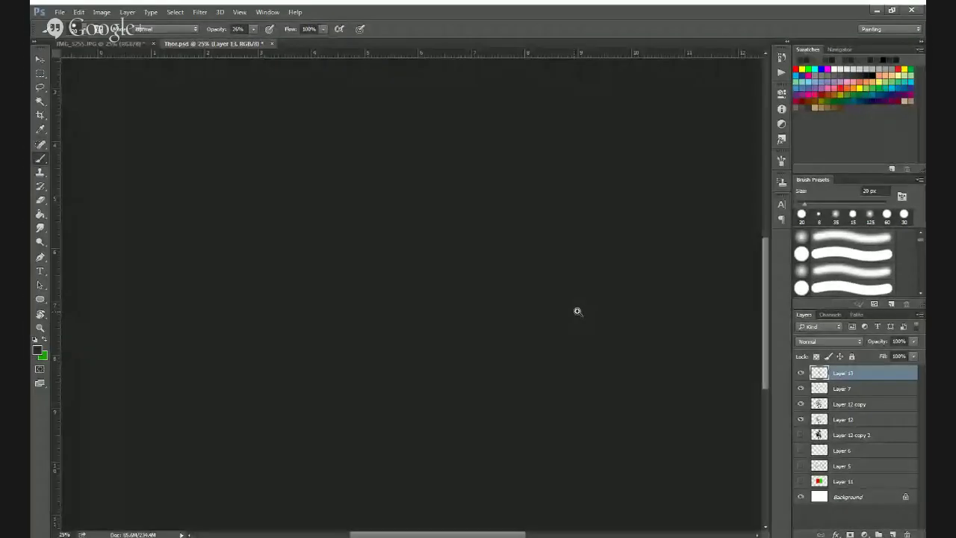
{"action": "scroll", "coordinate": [574, 313], "scroll_direction": "up", "scroll_amount": 3}
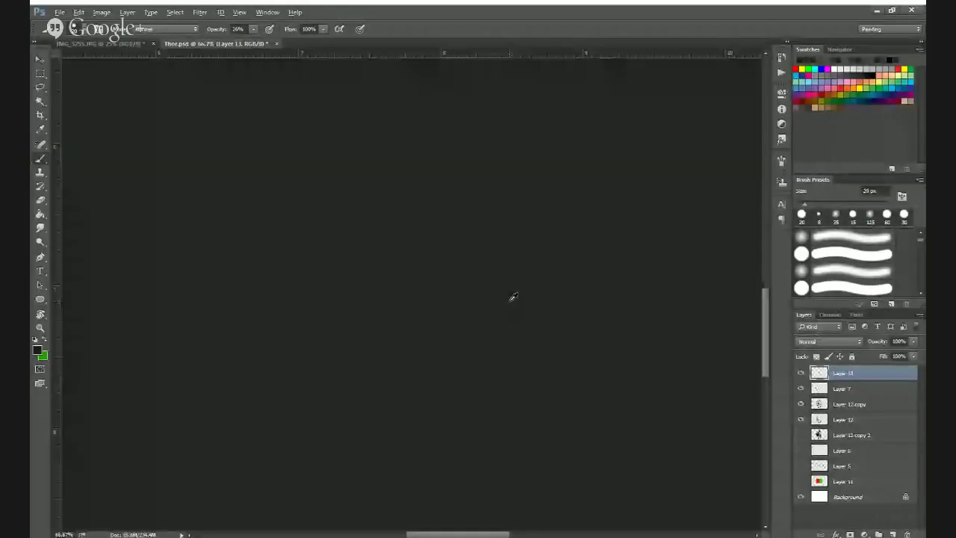
{"action": "left_click", "coordinate": [513, 296], "text": "alt"}
{"action": "left_click_drag", "start_coordinate": [513, 299], "coordinate": [488, 306]}
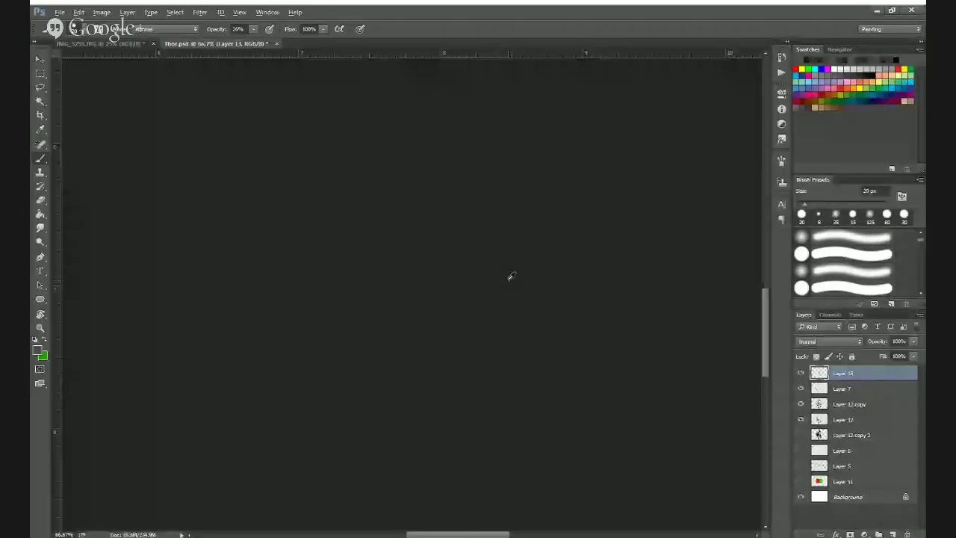
{"action": "left_click", "coordinate": [507, 274], "text": "alt"}
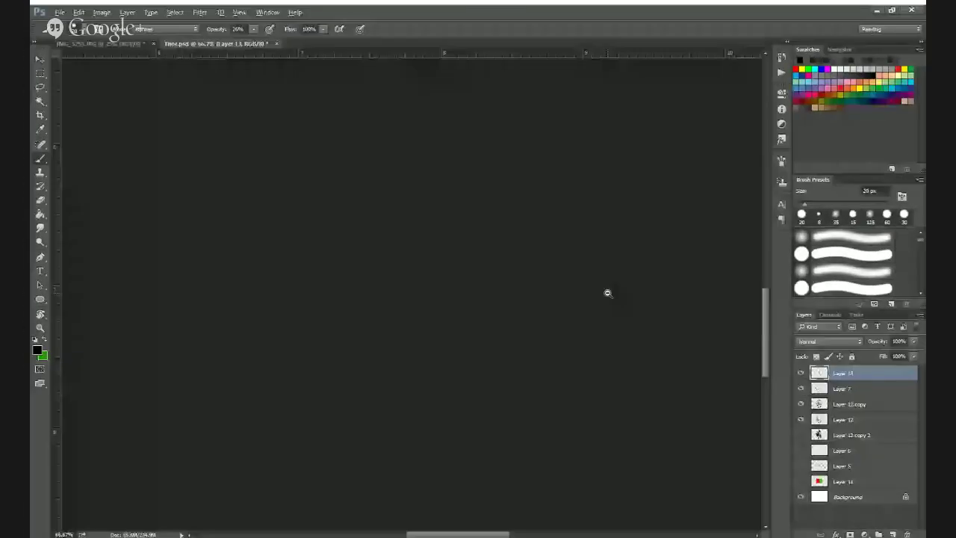
Examine the blended linework on the torso, cape and whole figure at several magnifications.
{"action": "left_click", "coordinate": [607, 302], "text": "alt"}
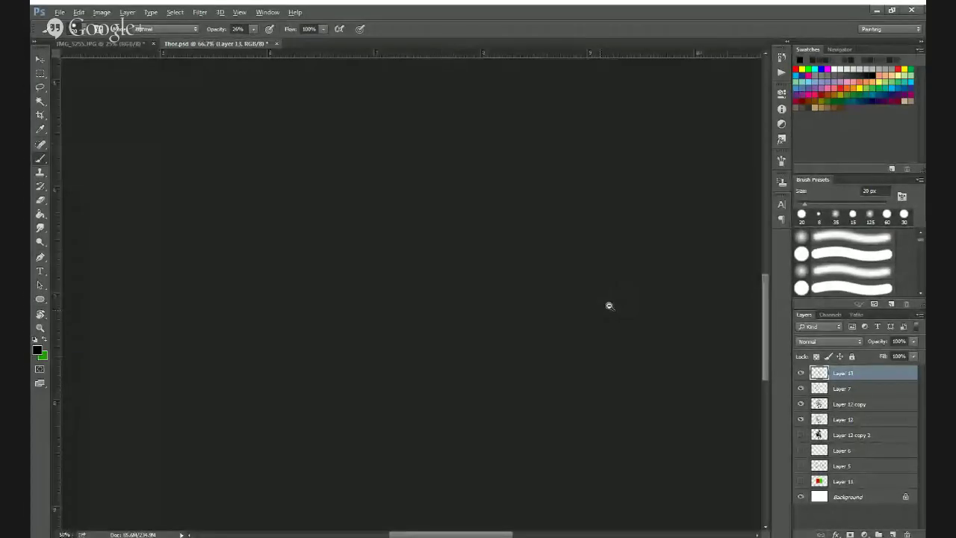
{"action": "left_click", "coordinate": [608, 306], "text": "alt"}
{"action": "key", "text": "ctrl+minus"}
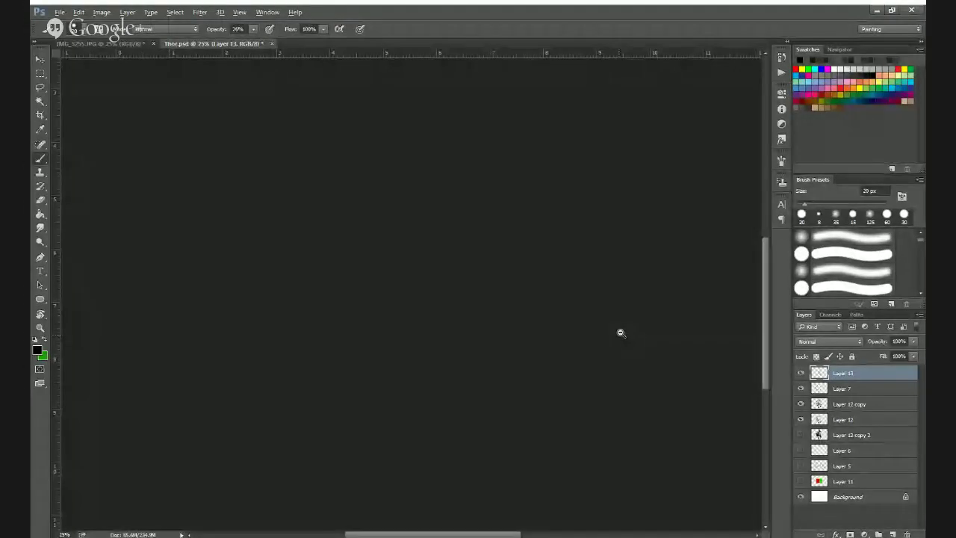
{"action": "left_click", "coordinate": [620, 334], "text": "alt"}
{"action": "left_click", "coordinate": [418, 341], "text": "ctrl"}
{"action": "left_click", "coordinate": [401, 349], "text": "ctrl"}
{"action": "left_click", "coordinate": [399, 352], "text": "ctrl"}
{"action": "left_click", "coordinate": [399, 352], "text": "ctrl"}
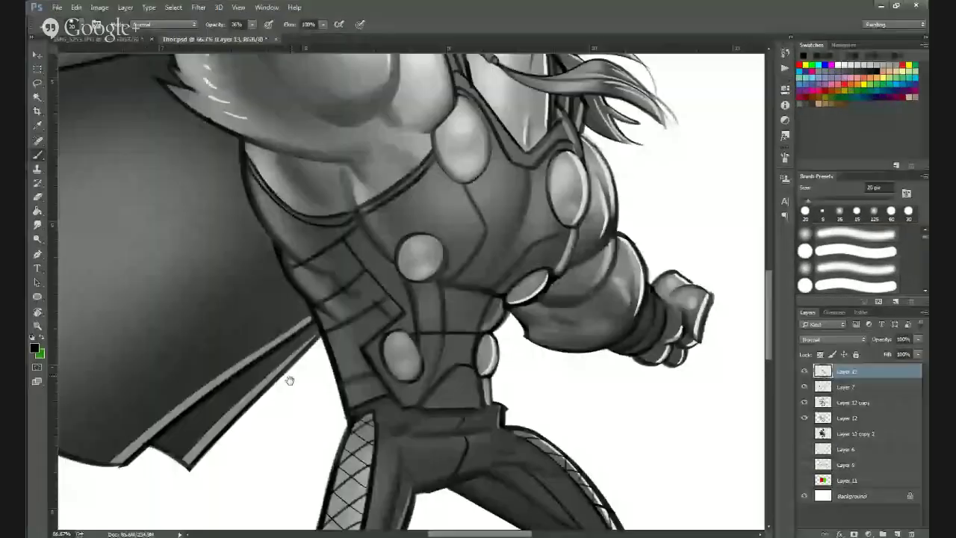
{"action": "left_click_drag", "start_coordinate": [252, 379], "coordinate": [425, 262]}
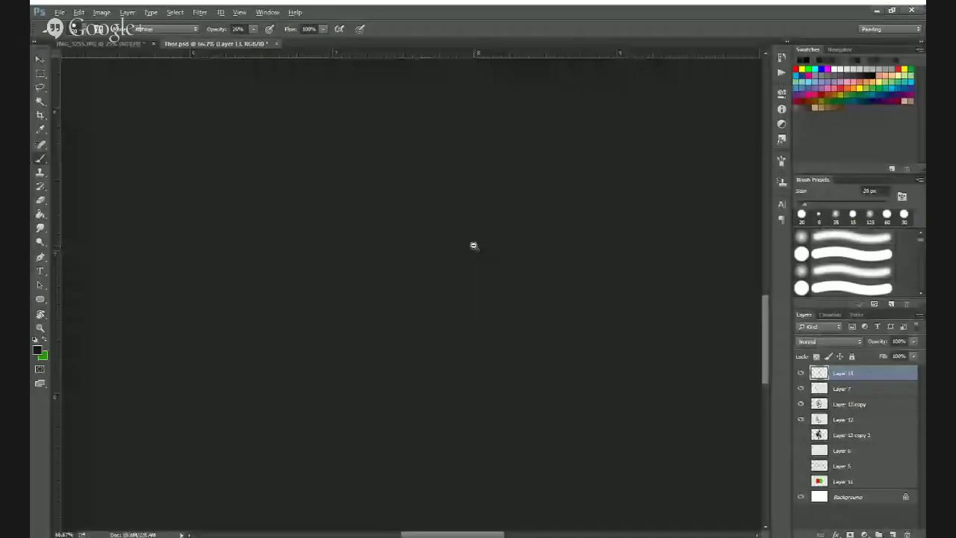
{"action": "left_click", "coordinate": [476, 243], "text": "alt"}
{"action": "left_click", "coordinate": [493, 240], "text": "alt"}
{"action": "left_click", "coordinate": [499, 239], "text": "alt"}
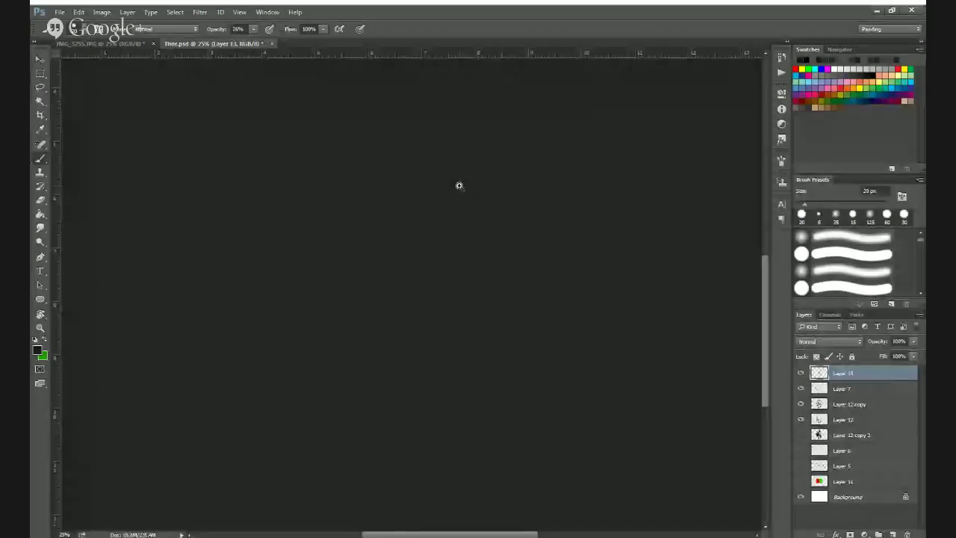
{"action": "left_click", "coordinate": [459, 186], "text": "ctrl"}
{"action": "left_click", "coordinate": [459, 186], "text": "ctrl"}
{"action": "left_click", "coordinate": [457, 184], "text": "ctrl"}
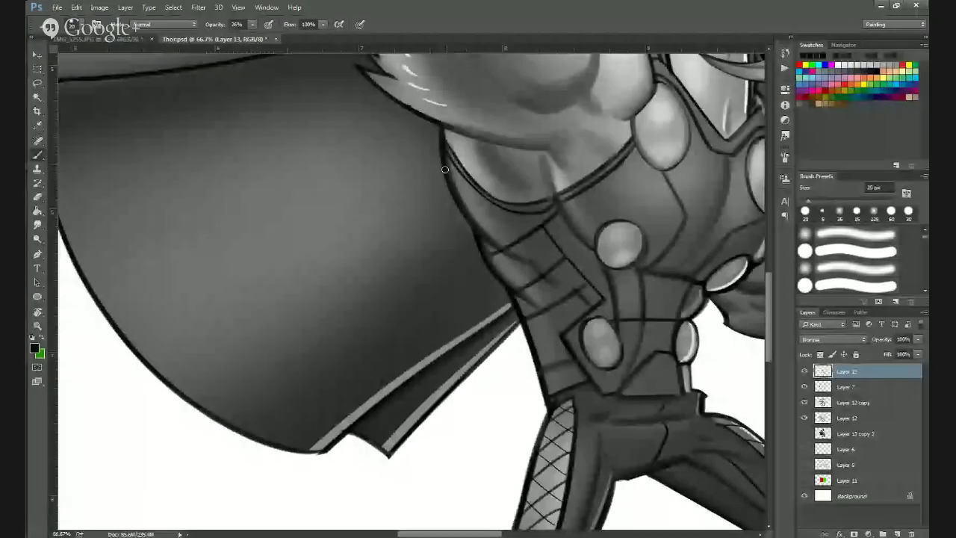
{"action": "key", "text": "ctrl+minus"}
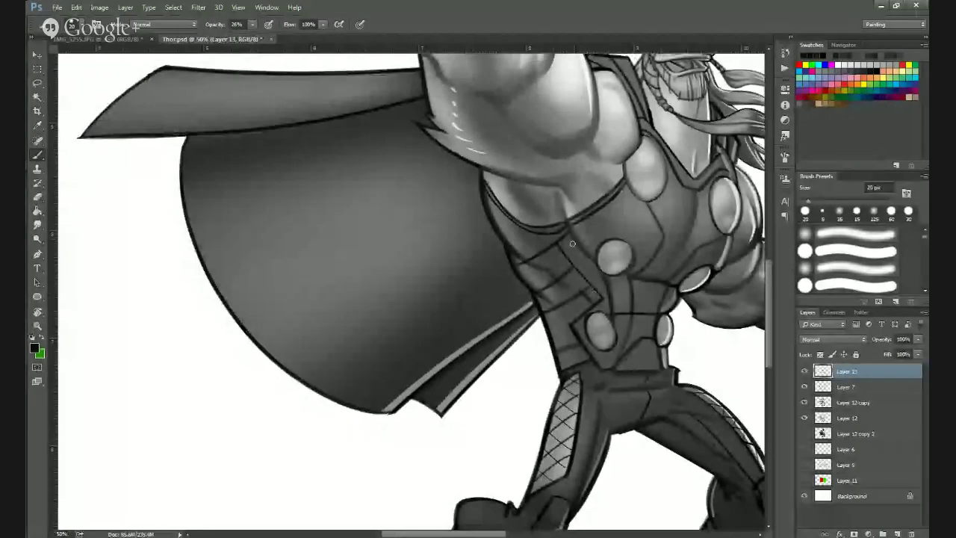
{"action": "left_click", "coordinate": [627, 319], "text": "ctrl+alt"}
{"action": "left_click", "coordinate": [628, 320], "text": "ctrl+alt"}
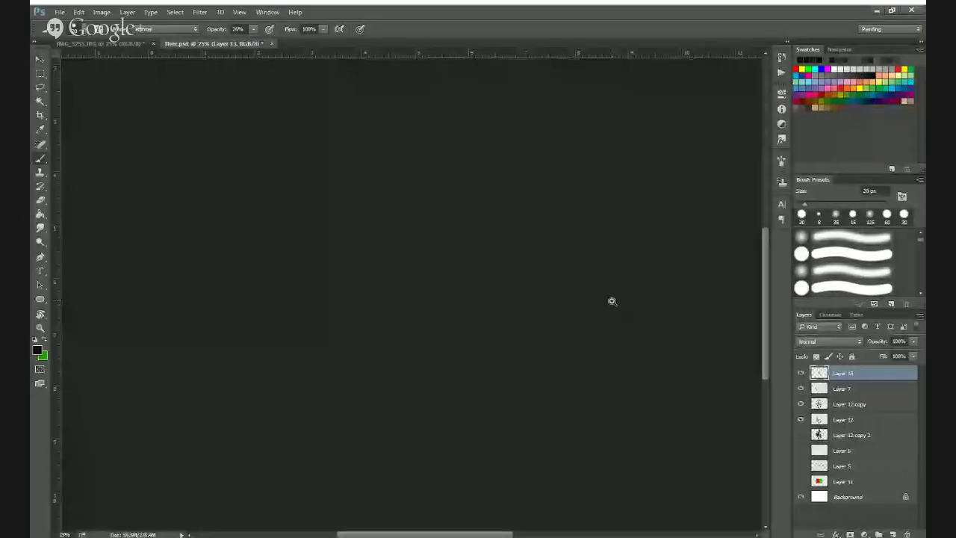
{"action": "left_click", "coordinate": [612, 293]}
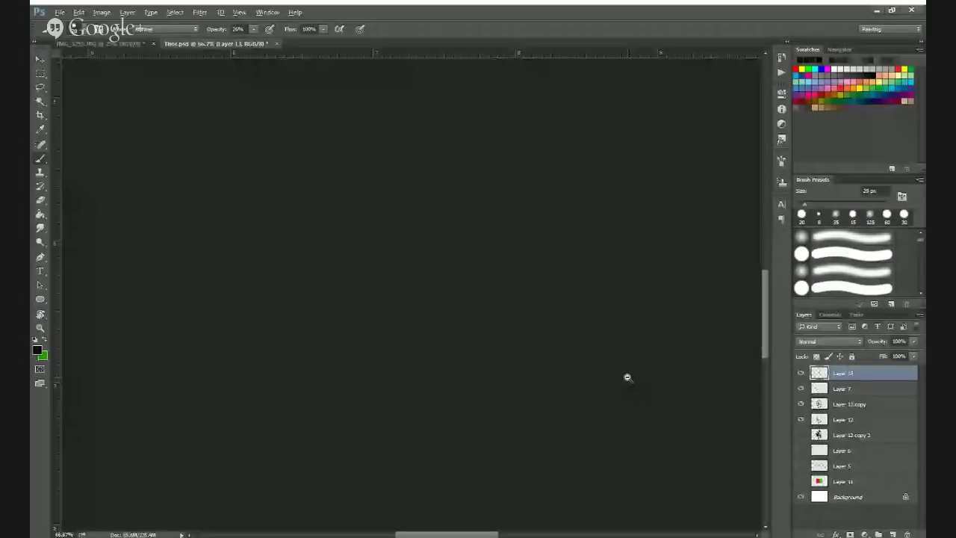
{"action": "left_click", "coordinate": [636, 378], "text": "alt"}
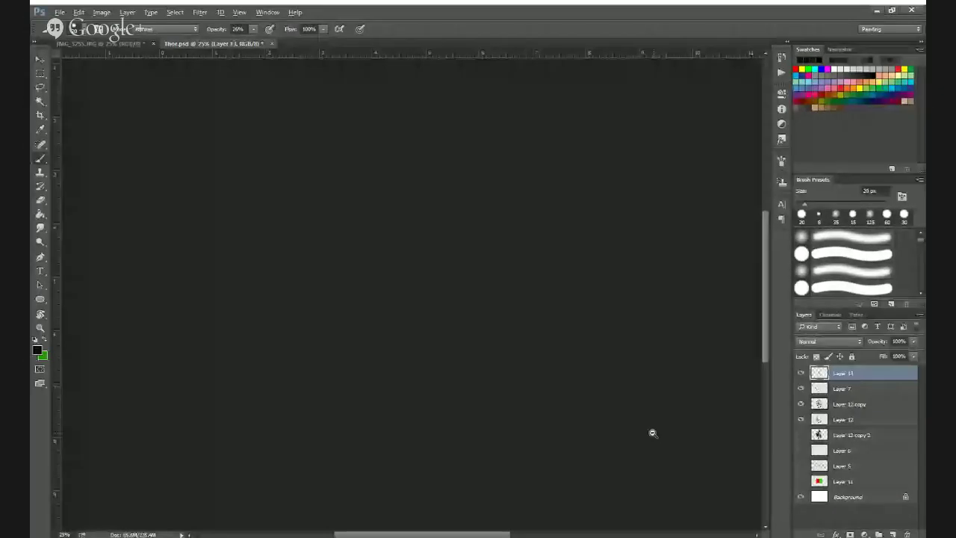
{"action": "left_click", "coordinate": [653, 433], "text": "alt"}
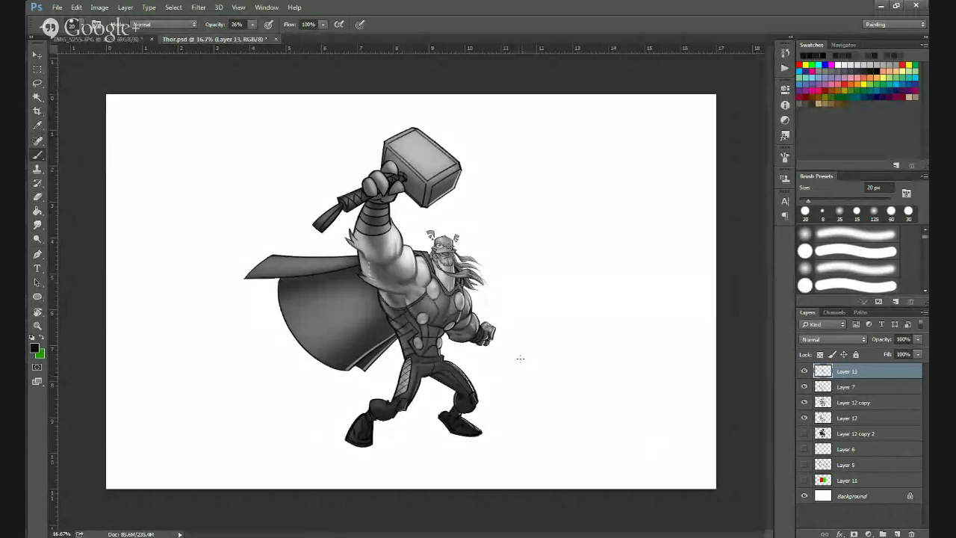
Soften the ink crease where the near knee meets the thigh, and tone down the knee guard's light rim with sampled dark greys.
{"action": "left_click", "coordinate": [459, 337], "text": "ctrl"}
{"action": "left_click", "coordinate": [459, 337], "text": "ctrl"}
{"action": "left_click_drag", "start_coordinate": [393, 404], "coordinate": [471, 272]}
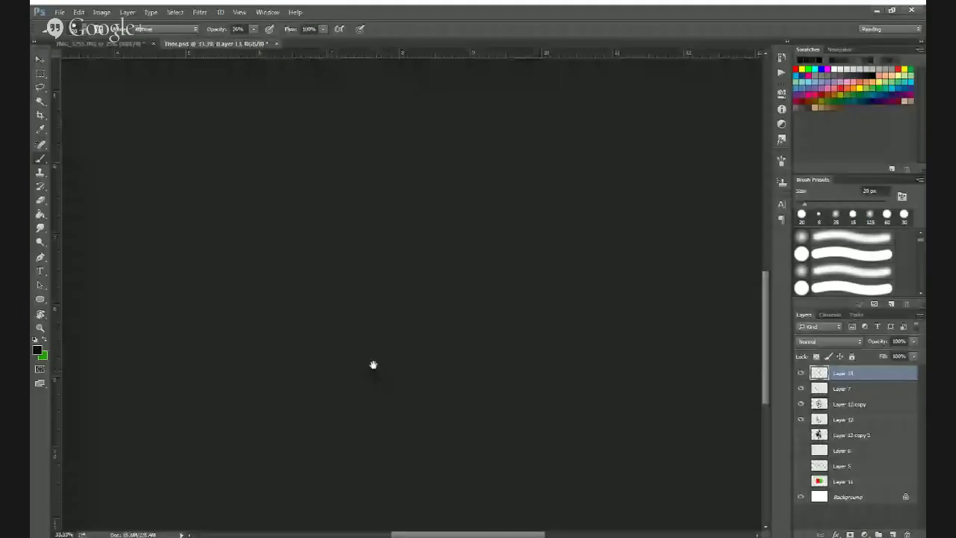
{"action": "left_click", "coordinate": [369, 378], "text": "ctrl"}
{"action": "left_click", "coordinate": [369, 379], "text": "ctrl"}
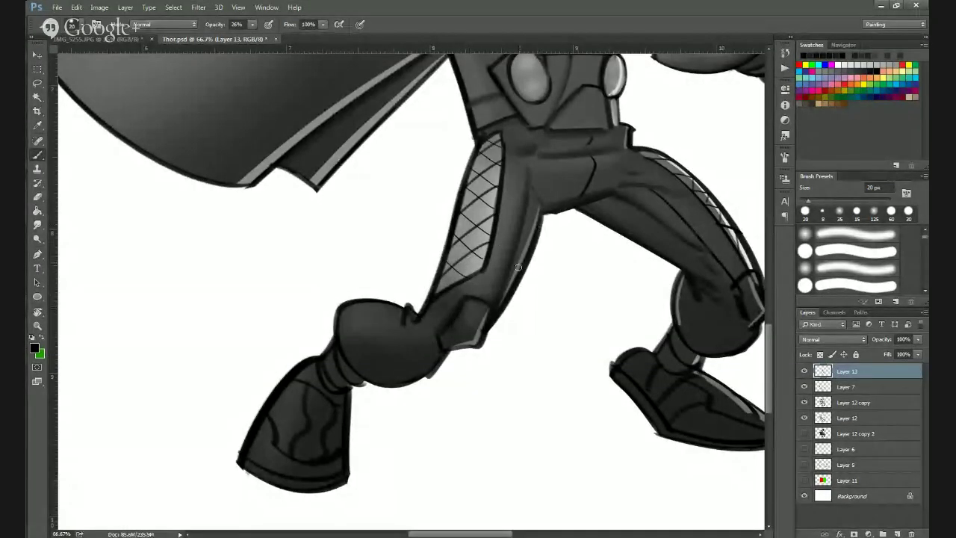
{"action": "key", "text": "ctrl+plus"}
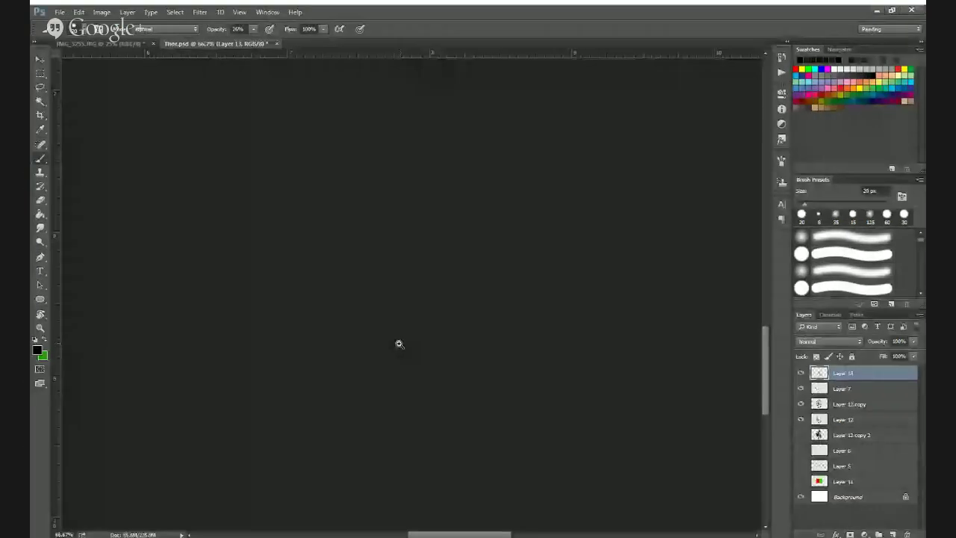
{"action": "left_click_drag", "start_coordinate": [418, 307], "coordinate": [419, 302]}
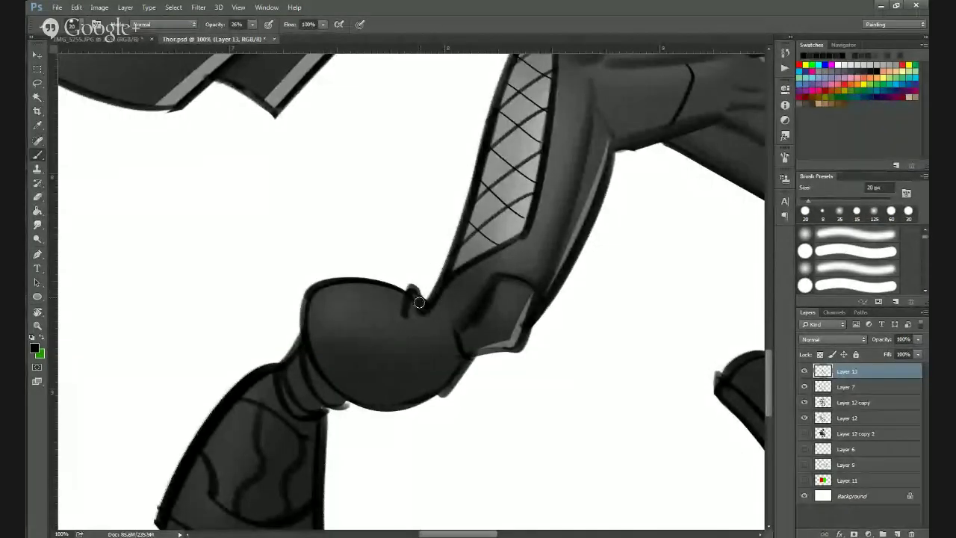
{"action": "left_click", "coordinate": [414, 314], "text": "alt"}
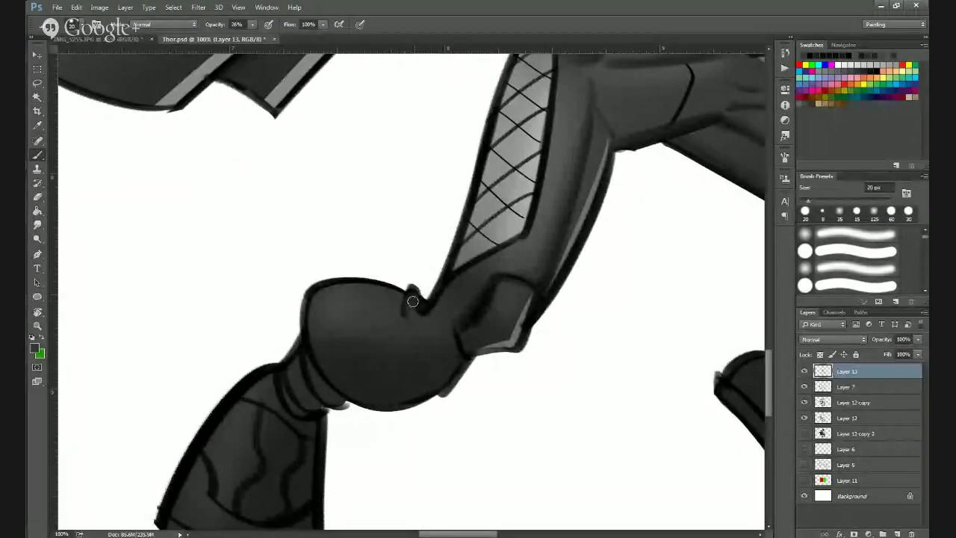
{"action": "left_click_drag", "start_coordinate": [428, 308], "coordinate": [451, 282]}
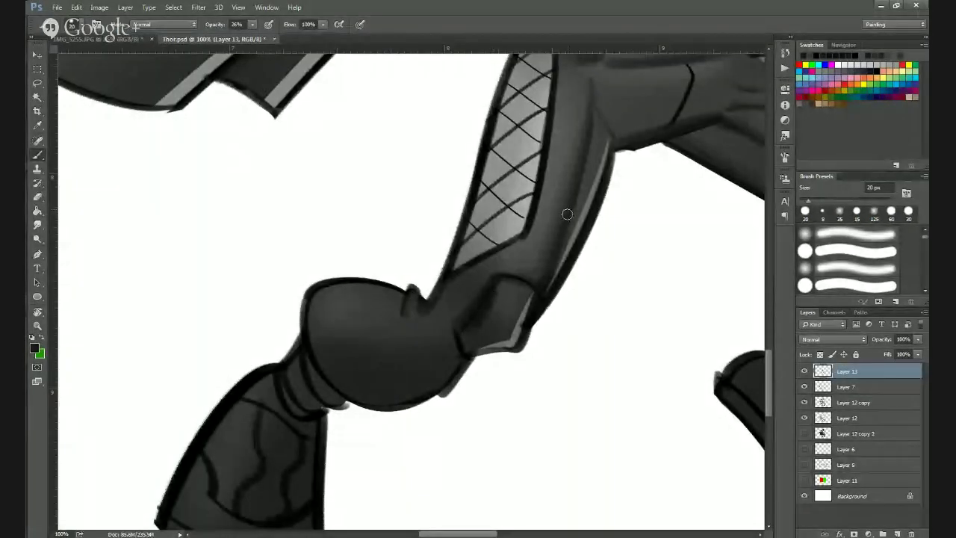
{"action": "left_click", "coordinate": [522, 322], "text": "alt"}
{"action": "left_click_drag", "start_coordinate": [519, 337], "coordinate": [514, 344]}
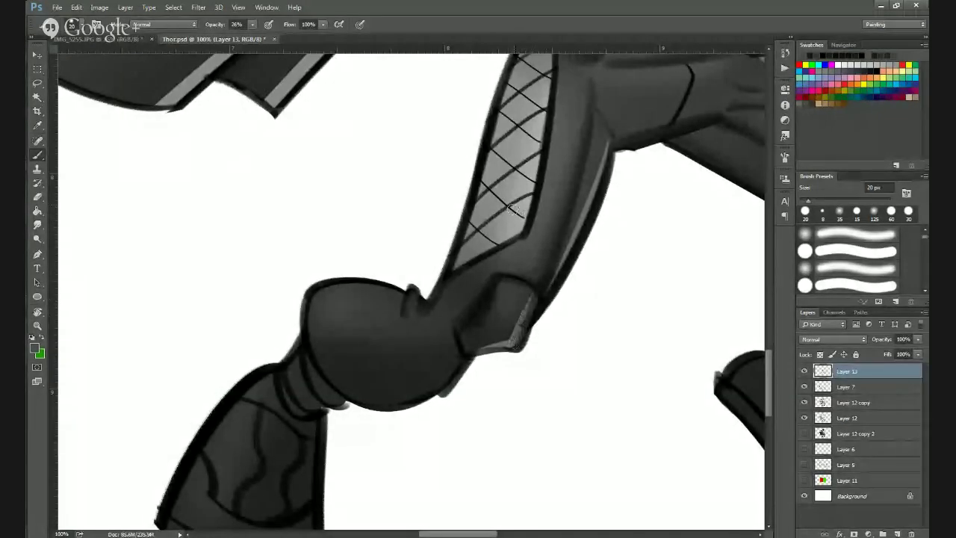
Soften the diagonal lattice lines inside the near thigh's side panel with an 8 px brush and sampled greys.
{"action": "key", "text": "bracketleft"}
{"action": "key", "text": "bracketleft"}
{"action": "left_click", "coordinate": [478, 250], "text": "alt"}
{"action": "left_click", "coordinate": [478, 250], "text": "alt"}
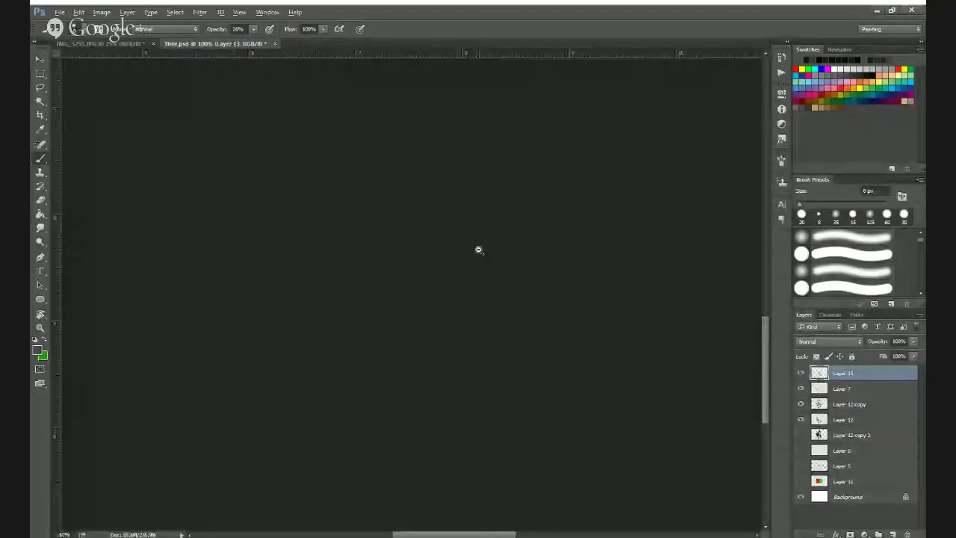
{"action": "left_click", "coordinate": [478, 250], "text": "alt"}
{"action": "left_click", "coordinate": [506, 237], "text": "alt"}
{"action": "scroll", "coordinate": [501, 261], "scroll_direction": "down", "scroll_amount": 1}
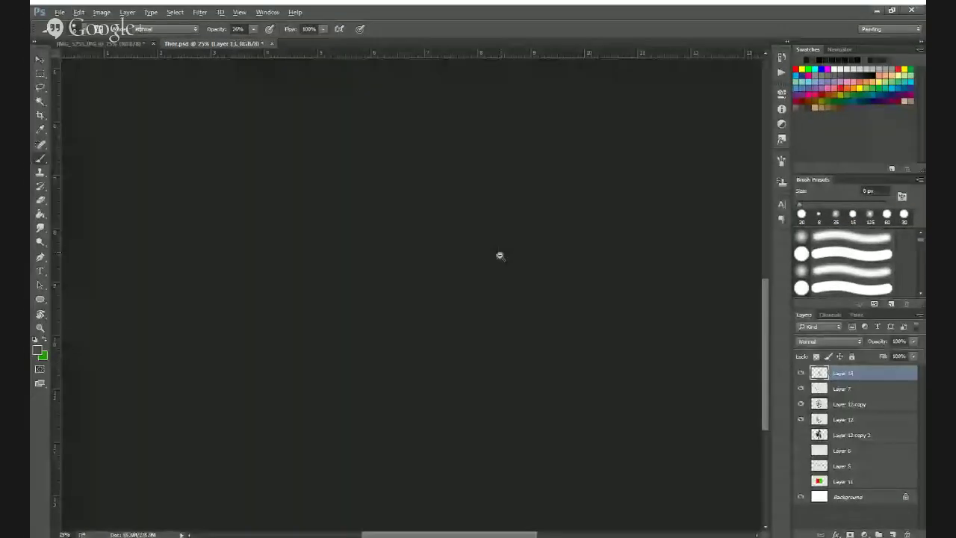
{"action": "left_click", "coordinate": [406, 393], "text": "ctrl"}
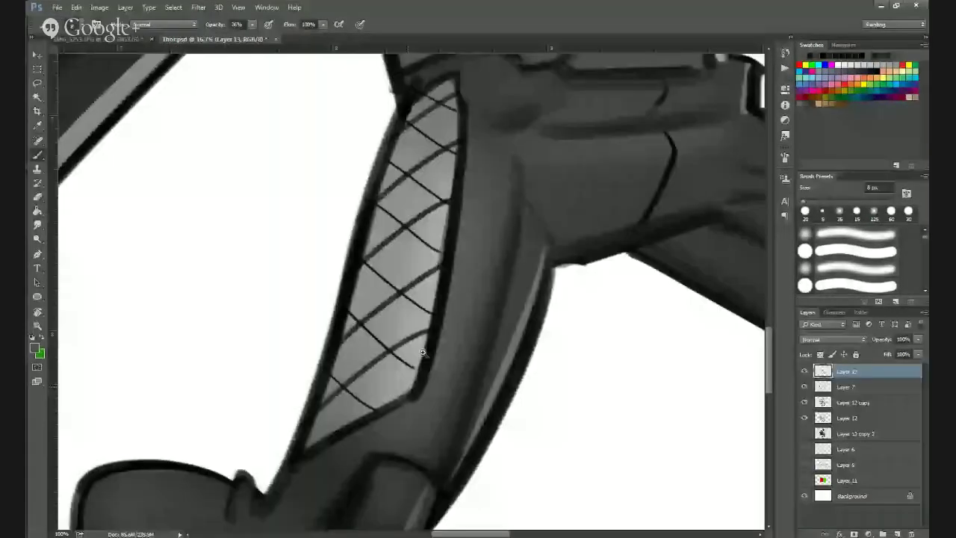
{"action": "left_click_drag", "start_coordinate": [450, 322], "coordinate": [508, 281]}
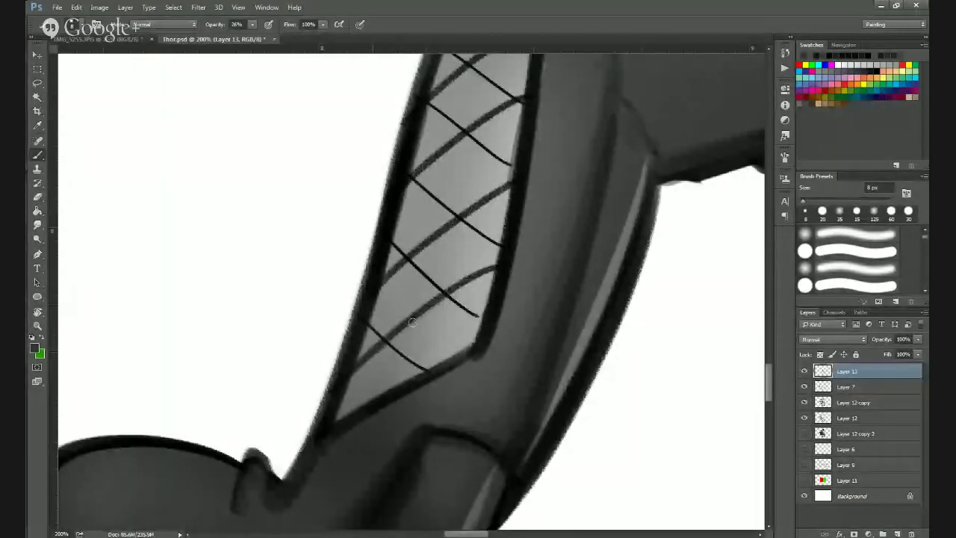
{"action": "left_click_drag", "start_coordinate": [413, 322], "coordinate": [492, 272]}
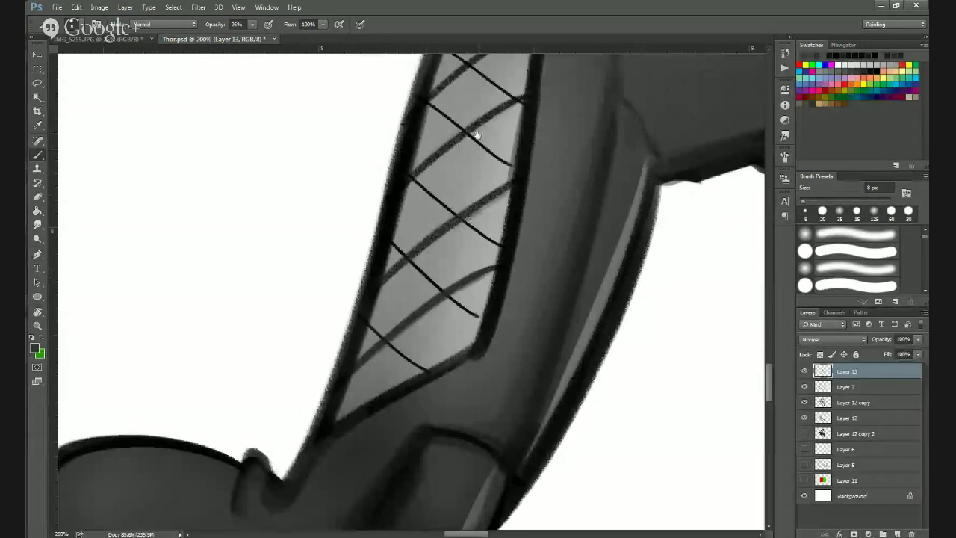
{"action": "left_click_drag", "start_coordinate": [455, 165], "coordinate": [436, 269]}
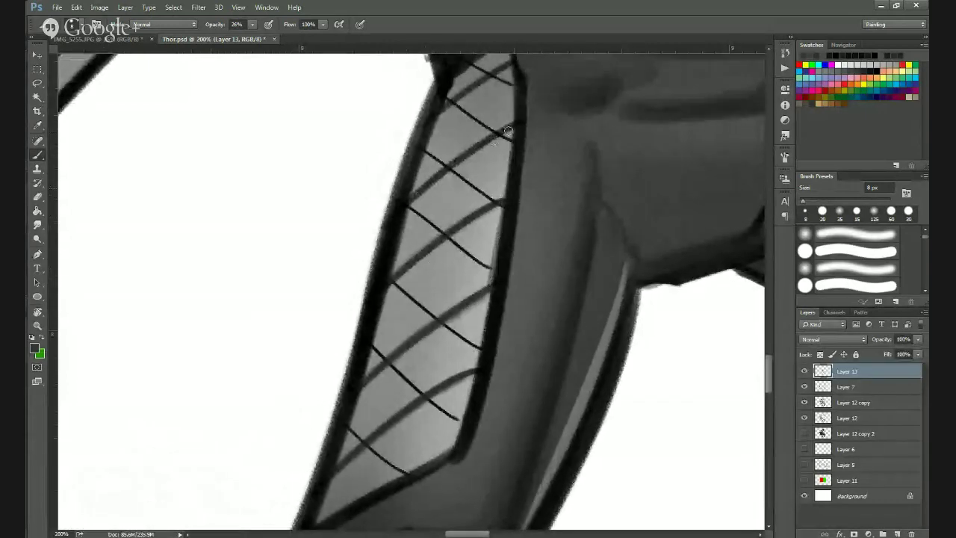
{"action": "scroll", "coordinate": [507, 131], "scroll_direction": "down", "scroll_amount": 5}
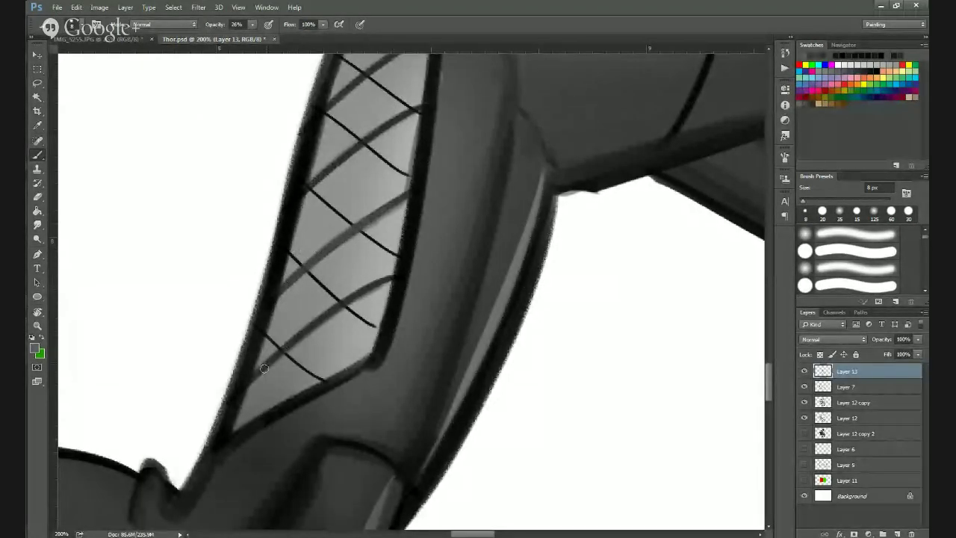
{"action": "left_click_drag", "start_coordinate": [264, 368], "coordinate": [364, 282]}
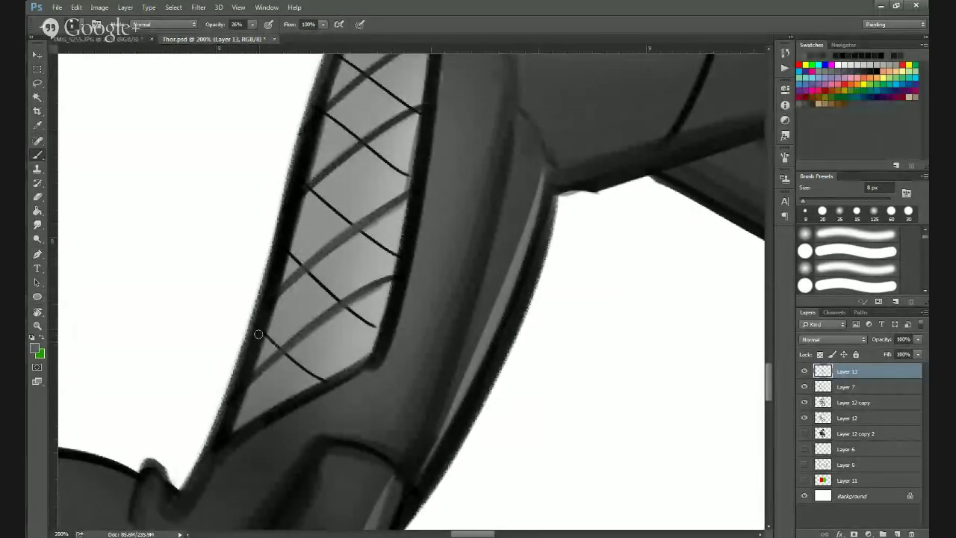
Blend the inner and lower ink edges of the near thigh's lattice panel using sampled greys and a 10 to 15 px brush.
{"action": "left_click", "coordinate": [416, 295], "text": "alt"}
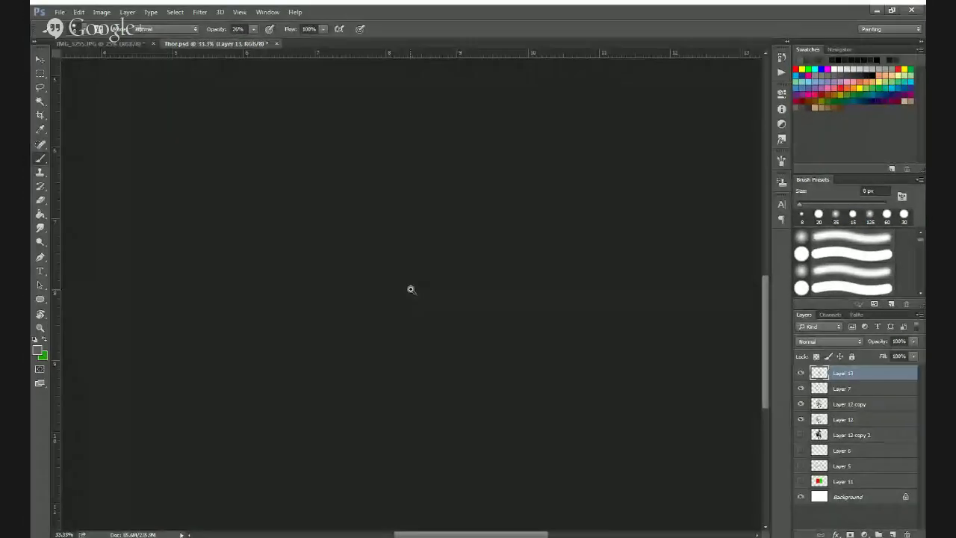
{"action": "left_click", "coordinate": [411, 289], "text": "ctrl"}
{"action": "left_click", "coordinate": [414, 288], "text": "ctrl"}
{"action": "left_click", "coordinate": [414, 288], "text": "ctrl"}
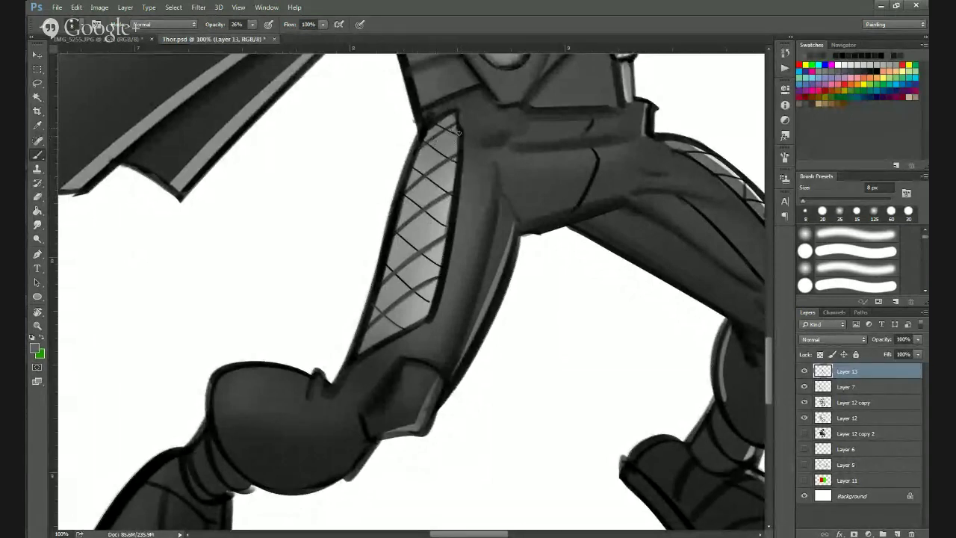
{"action": "left_click", "coordinate": [458, 191], "text": "alt"}
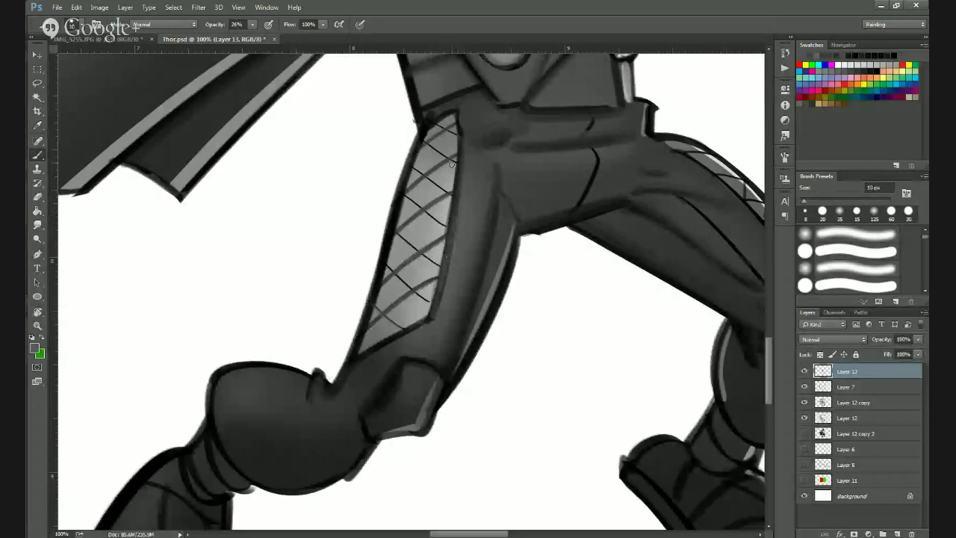
{"action": "key", "text": "bracketright"}
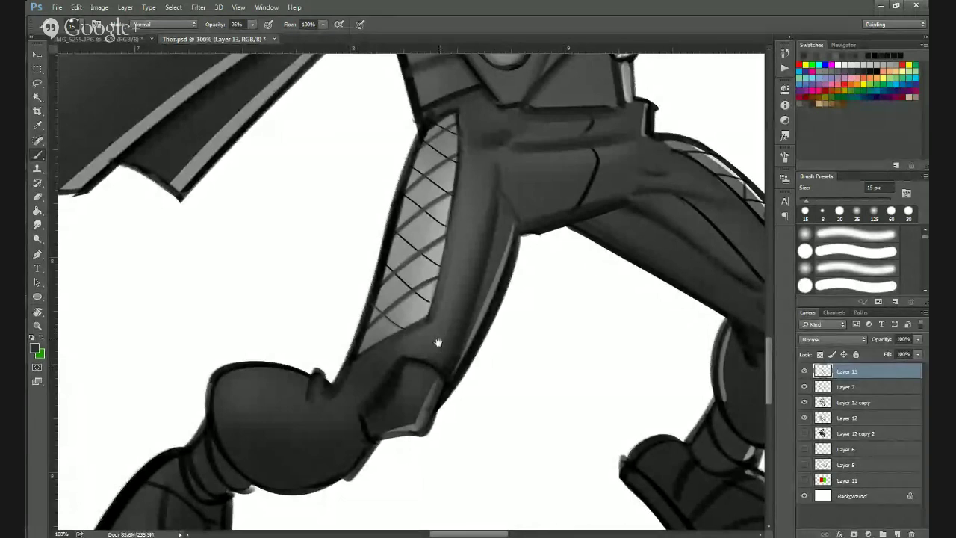
Soften the ink edge of the far thigh's lattice panel with sampled greys and the 15 px brush.
{"action": "left_click", "coordinate": [437, 342], "text": "alt"}
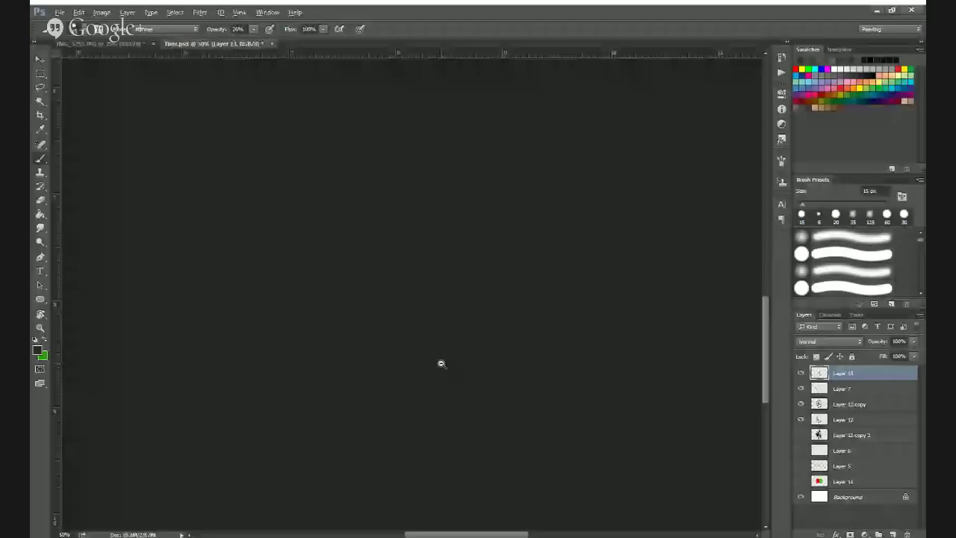
{"action": "left_click", "coordinate": [442, 364], "text": "alt"}
{"action": "left_click", "coordinate": [442, 364], "text": "alt"}
{"action": "left_click", "coordinate": [519, 341], "text": "ctrl"}
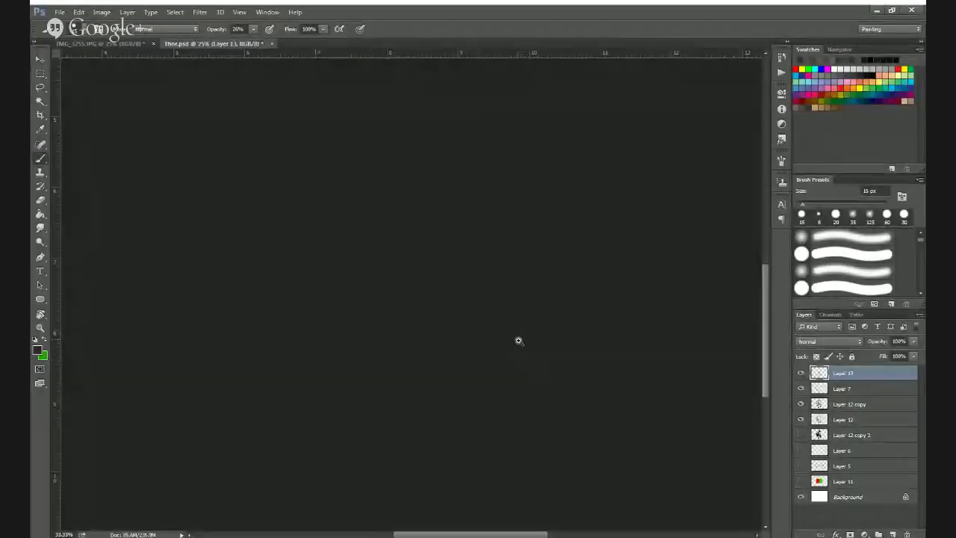
{"action": "left_click", "coordinate": [518, 340], "text": "ctrl"}
{"action": "left_click", "coordinate": [518, 341], "text": "ctrl"}
{"action": "left_click", "coordinate": [519, 341], "text": "ctrl"}
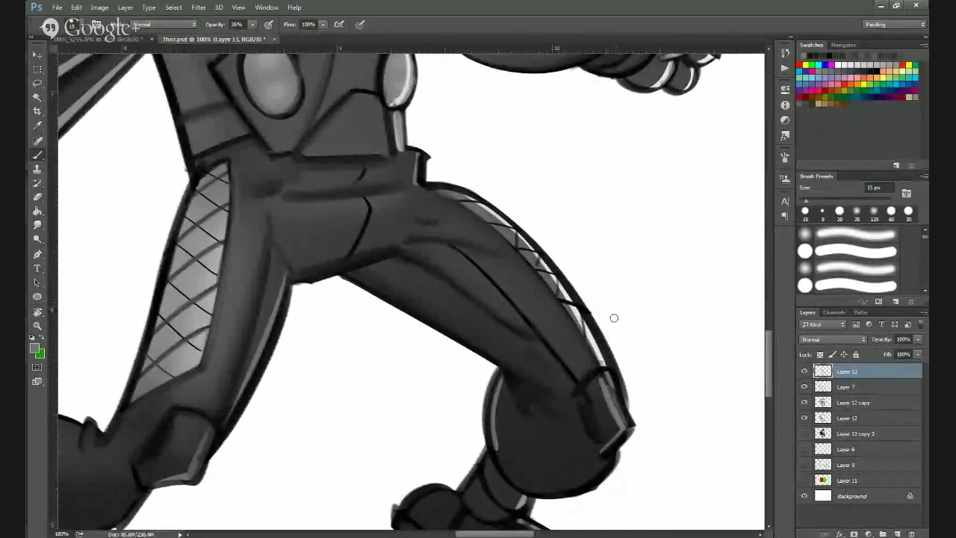
{"action": "left_click_drag", "start_coordinate": [581, 267], "coordinate": [498, 168]}
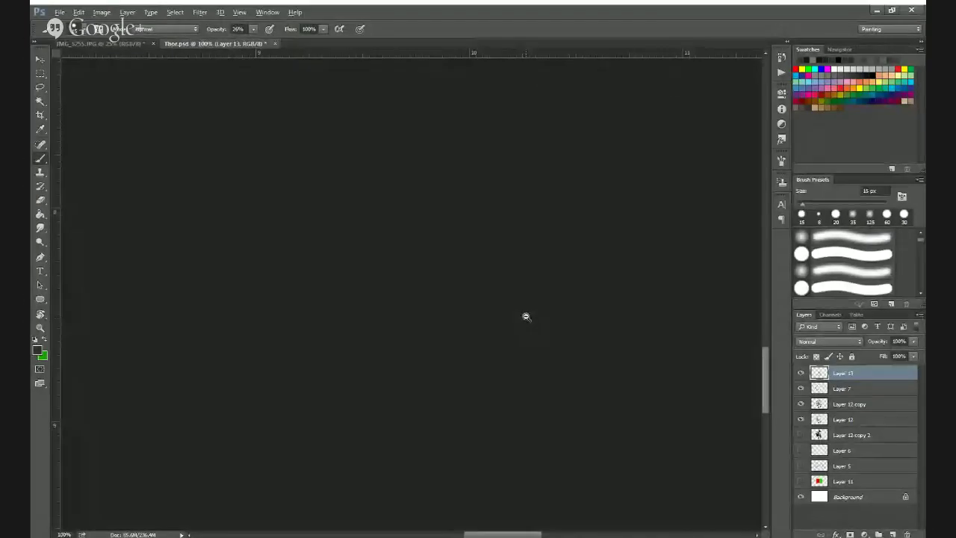
Soften the ink lines of the collar strip between the neck and the raised arm's shoulder with sampled dark greys.
{"action": "left_click", "coordinate": [526, 313], "text": "alt"}
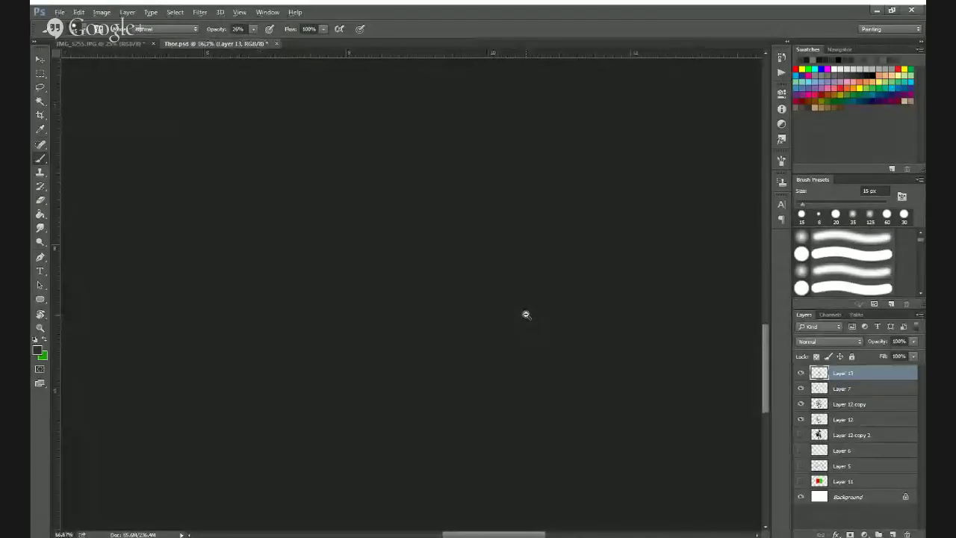
{"action": "left_click", "coordinate": [526, 315], "text": "alt"}
{"action": "left_click", "coordinate": [526, 313], "text": "alt"}
{"action": "left_click_drag", "start_coordinate": [570, 281], "coordinate": [568, 381]}
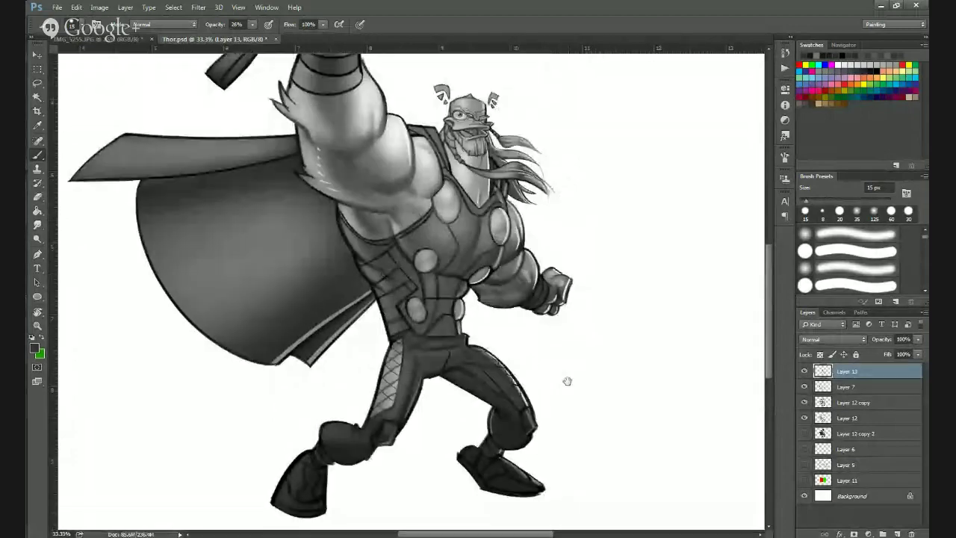
{"action": "left_click", "coordinate": [566, 375], "text": "alt"}
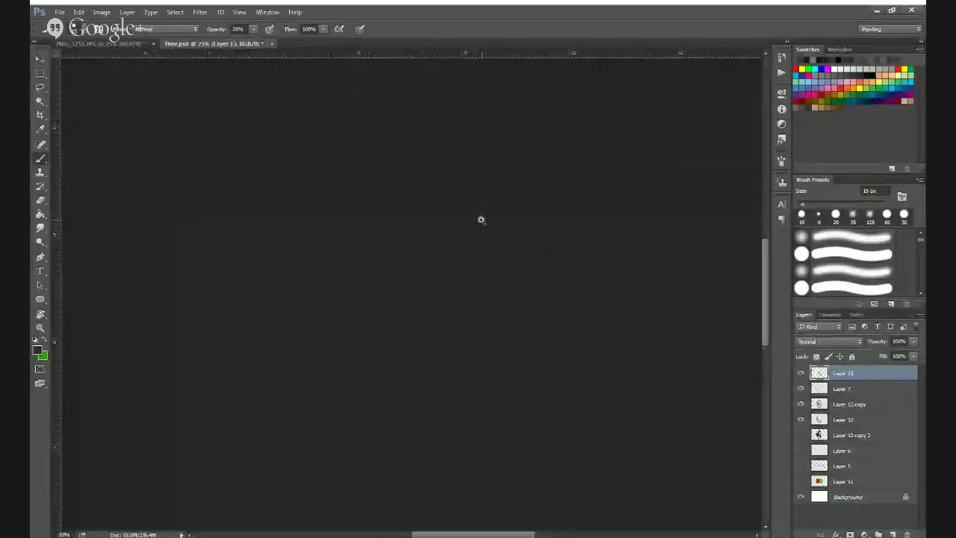
{"action": "left_click", "coordinate": [481, 219], "text": "ctrl"}
{"action": "left_click", "coordinate": [481, 220], "text": "ctrl"}
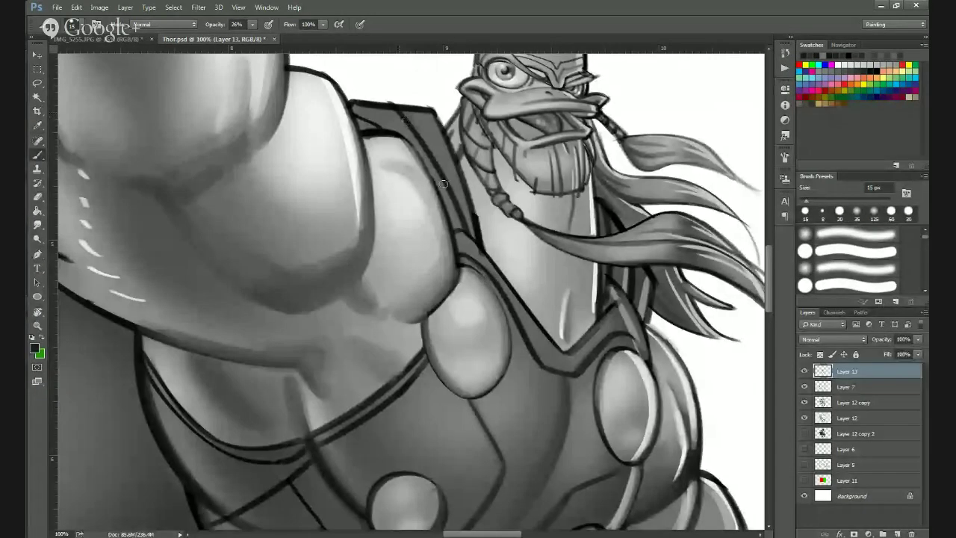
{"action": "left_click", "coordinate": [38, 312]}
{"action": "left_click_drag", "start_coordinate": [278, 372], "coordinate": [523, 314]}
{"action": "left_click", "coordinate": [305, 381], "text": "alt"}
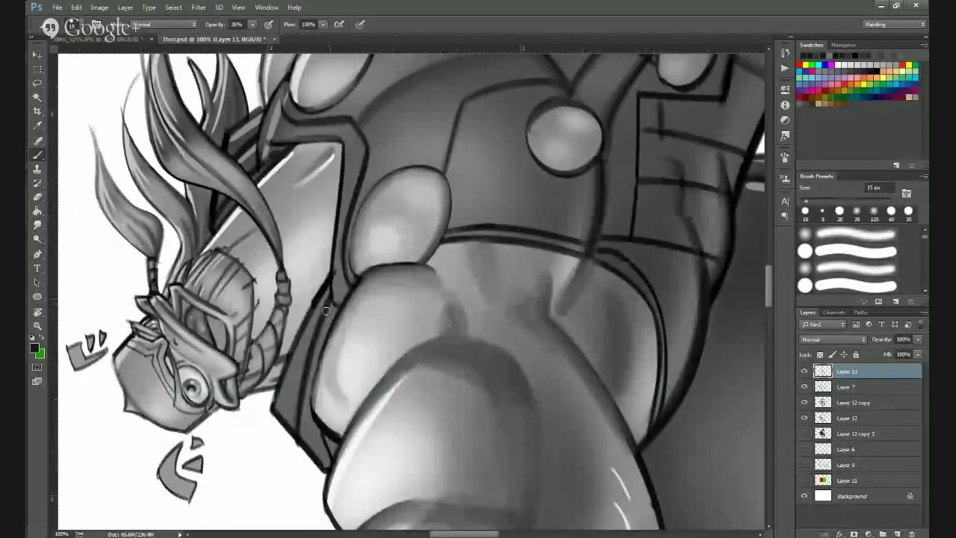
{"action": "left_click_drag", "start_coordinate": [325, 307], "coordinate": [304, 393]}
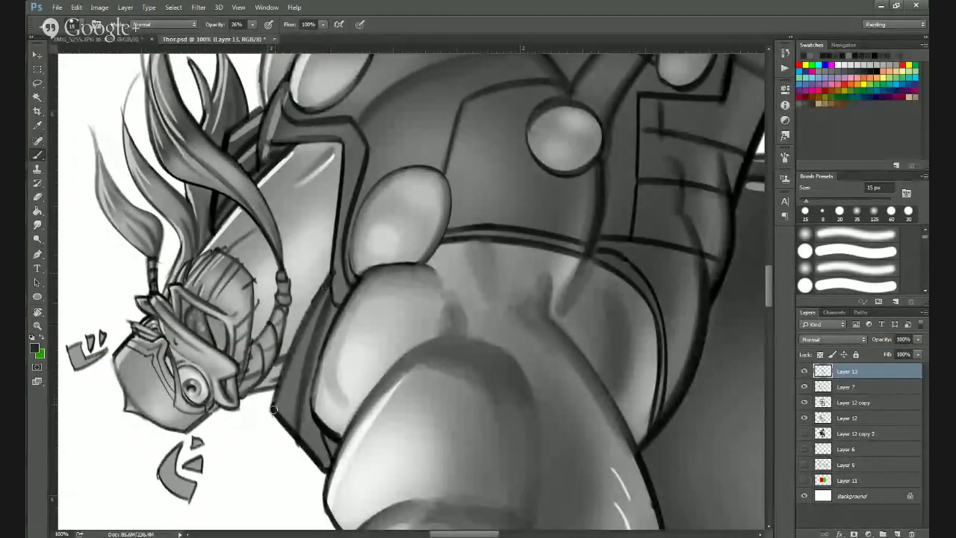
{"action": "left_click_drag", "start_coordinate": [273, 409], "coordinate": [291, 357]}
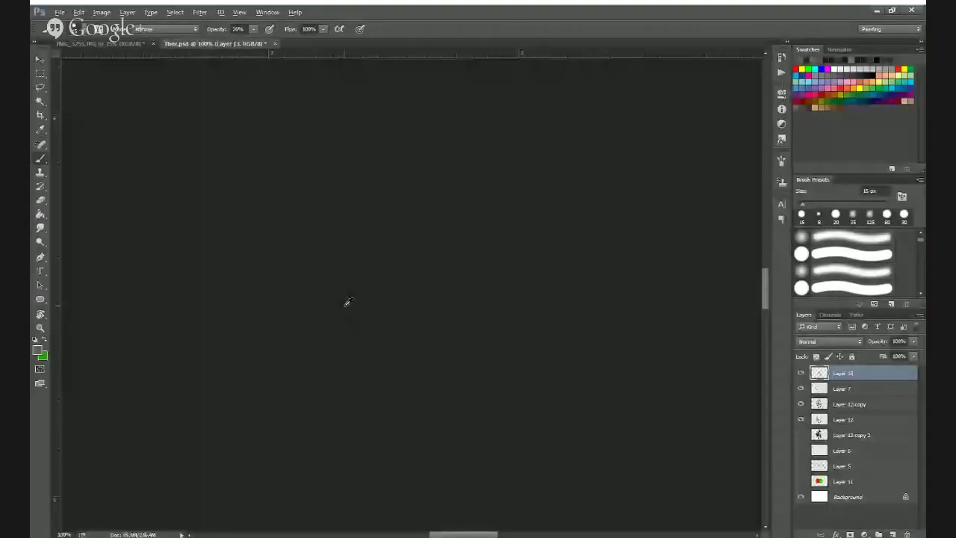
Blend the ink outline where the raised arm's shoulder meets the collar strip with sampled greys.
{"action": "left_click", "coordinate": [346, 304], "text": "alt"}
{"action": "mouse_move", "coordinate": [345, 312]}
{"action": "left_mouse_down"}
{"action": "mouse_move", "coordinate": [315, 403]}
{"action": "mouse_move", "coordinate": [355, 290]}
{"action": "left_mouse_up"}
{"action": "left_click_drag", "start_coordinate": [312, 409], "coordinate": [353, 298]}
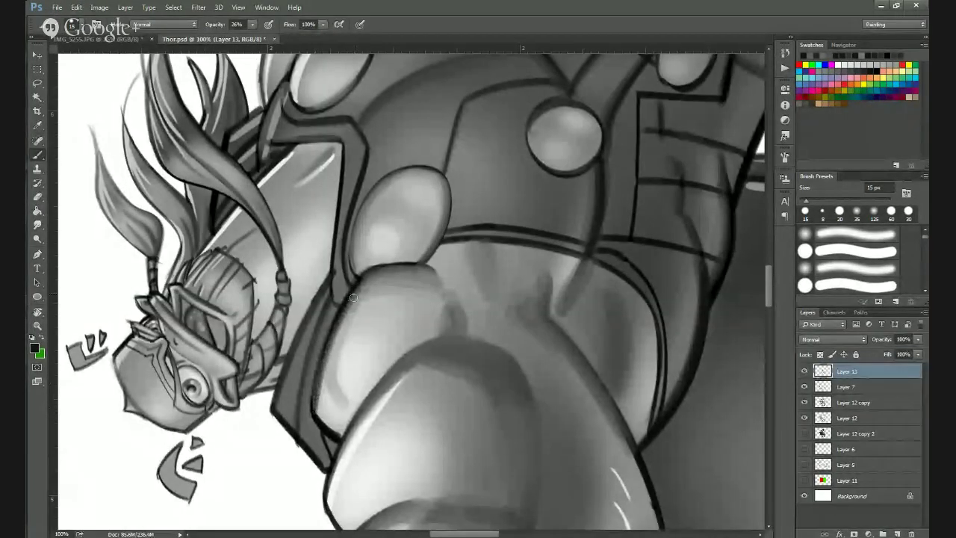
{"action": "left_click", "coordinate": [326, 366], "text": "alt"}
{"action": "left_click_drag", "start_coordinate": [318, 397], "coordinate": [351, 295]}
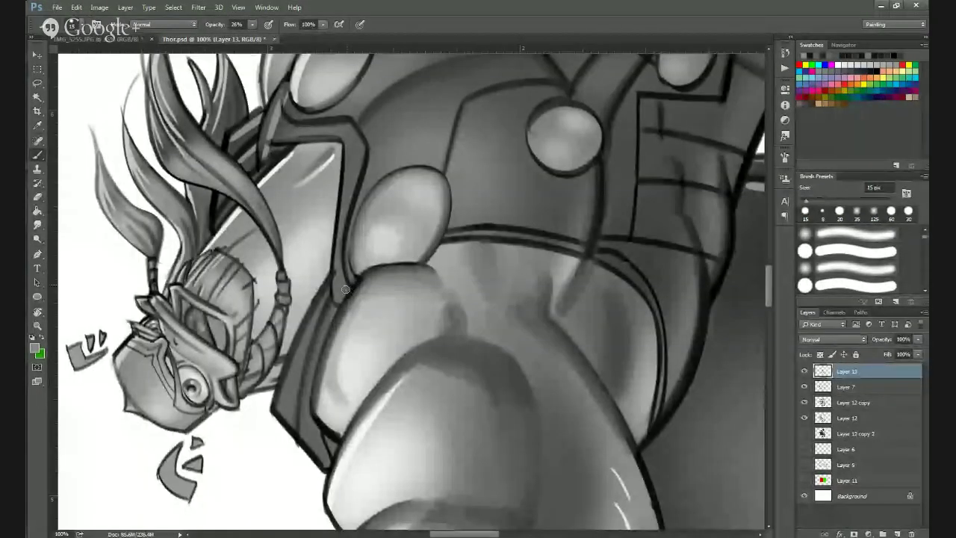
{"action": "mouse_move", "coordinate": [332, 344]}
{"action": "left_mouse_down"}
{"action": "mouse_move", "coordinate": [365, 281]}
{"action": "mouse_move", "coordinate": [314, 408]}
{"action": "mouse_move", "coordinate": [329, 435]}
{"action": "left_mouse_up"}
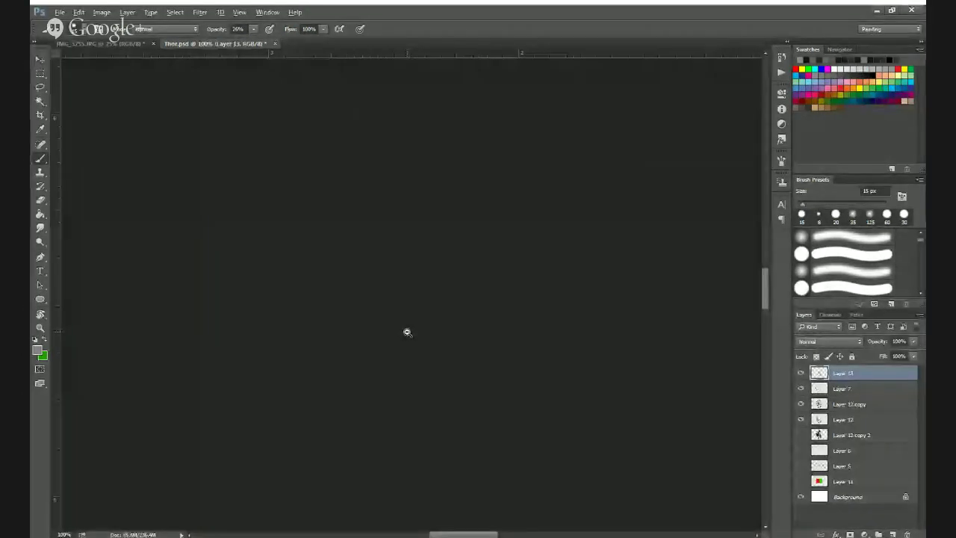
Examine the shading on the whole figure, then on the torso, raised arm, cape and hammer at several magnifications.
{"action": "left_click", "coordinate": [408, 329], "text": "alt"}
{"action": "left_click", "coordinate": [410, 329], "text": "alt"}
{"action": "left_click", "coordinate": [410, 329], "text": "alt"}
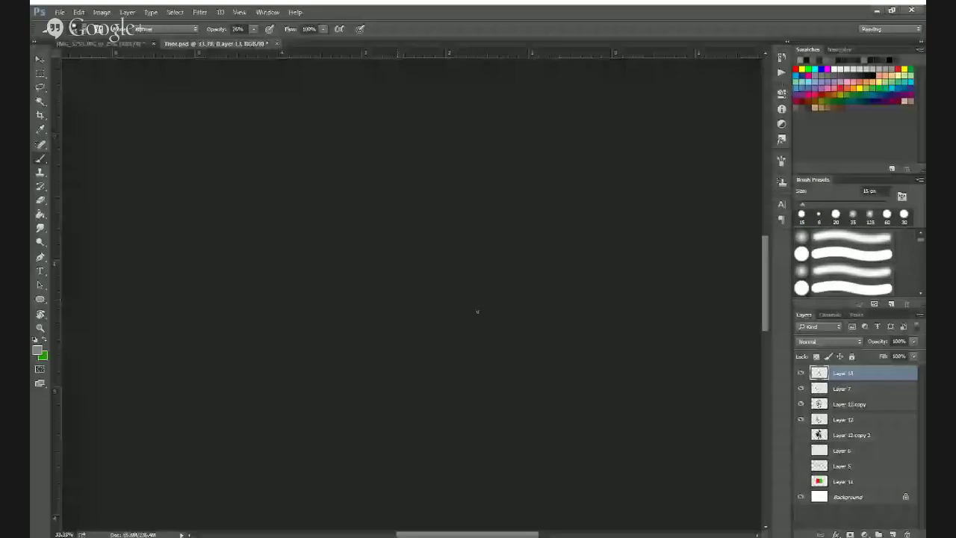
{"action": "left_click", "coordinate": [393, 314], "text": "ctrl"}
{"action": "key", "text": "ctrl+plus"}
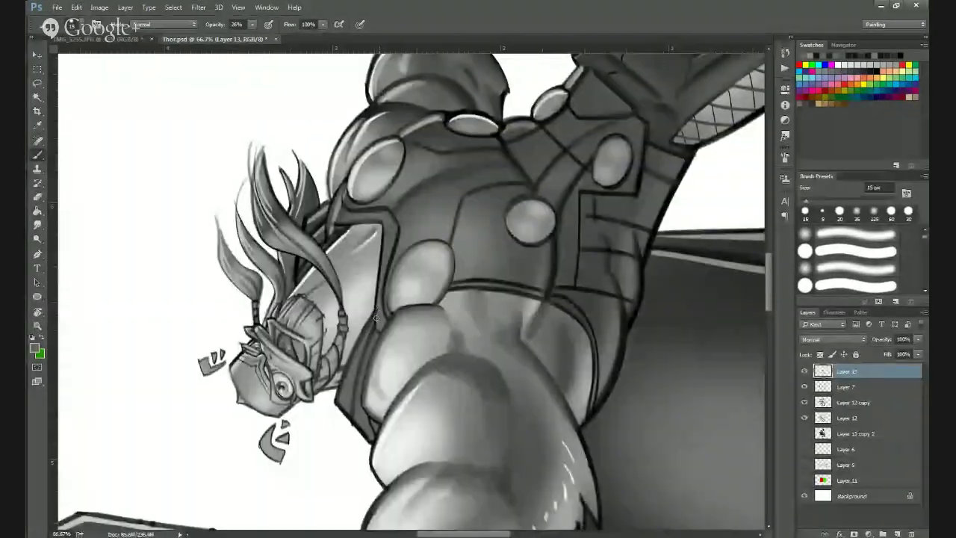
{"action": "key", "text": "ctrl+minus"}
{"action": "key", "text": "ctrl+minus"}
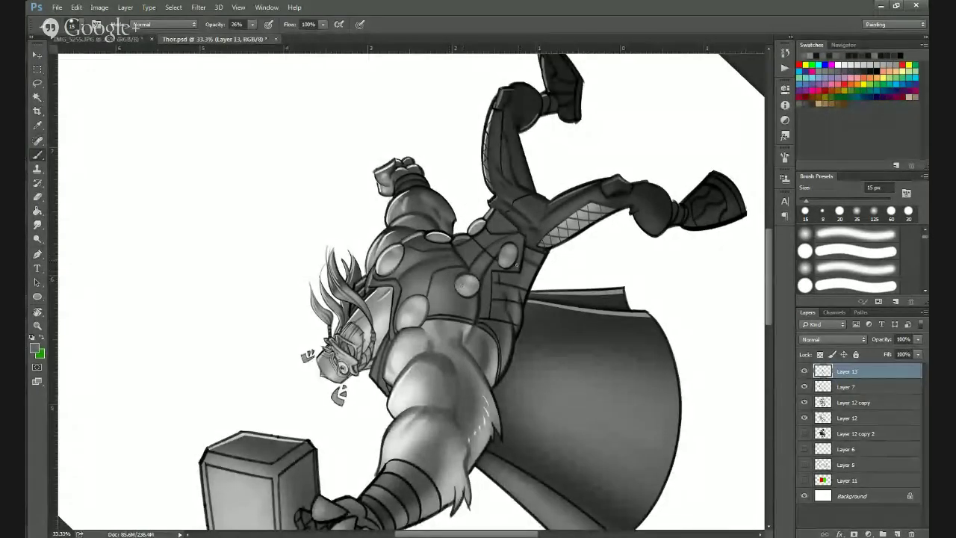
{"action": "key", "text": "ctrl+minus"}
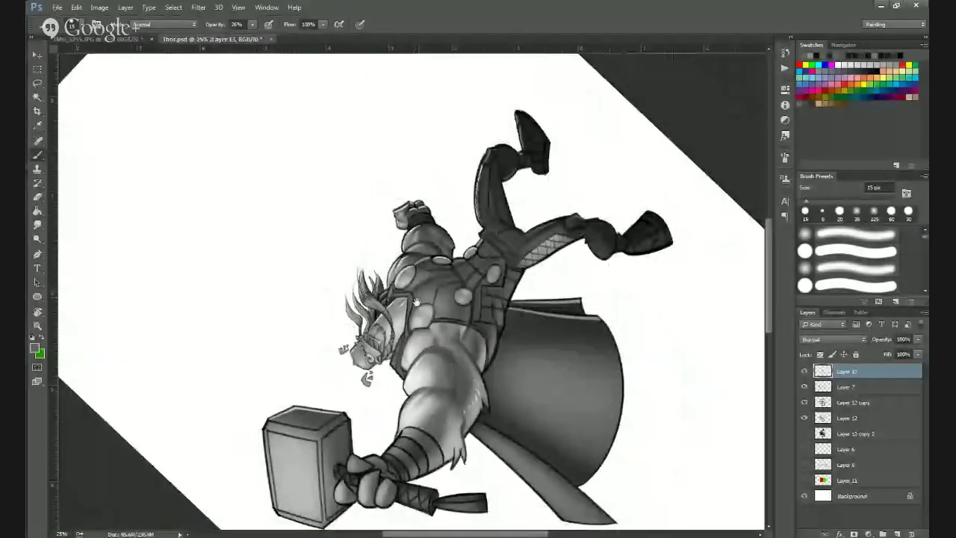
{"action": "left_click_drag", "start_coordinate": [517, 365], "coordinate": [506, 324]}
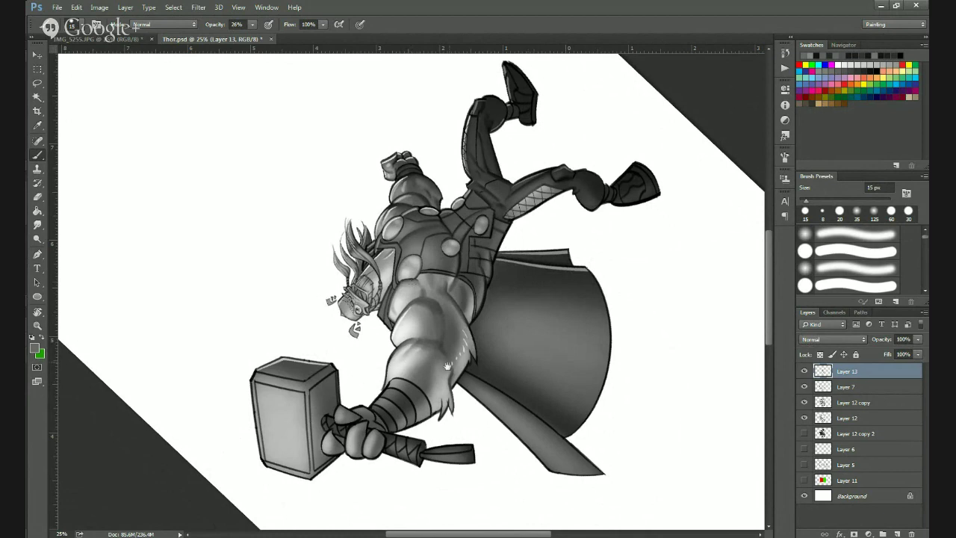
{"action": "left_click_drag", "start_coordinate": [446, 366], "coordinate": [430, 307]}
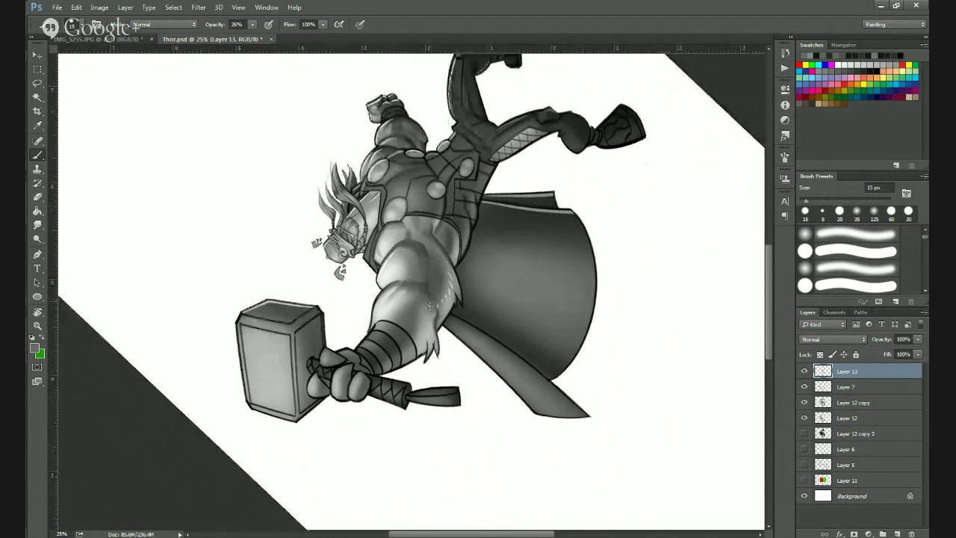
{"action": "left_click", "coordinate": [399, 336], "text": "ctrl"}
{"action": "left_click", "coordinate": [399, 338], "text": "ctrl"}
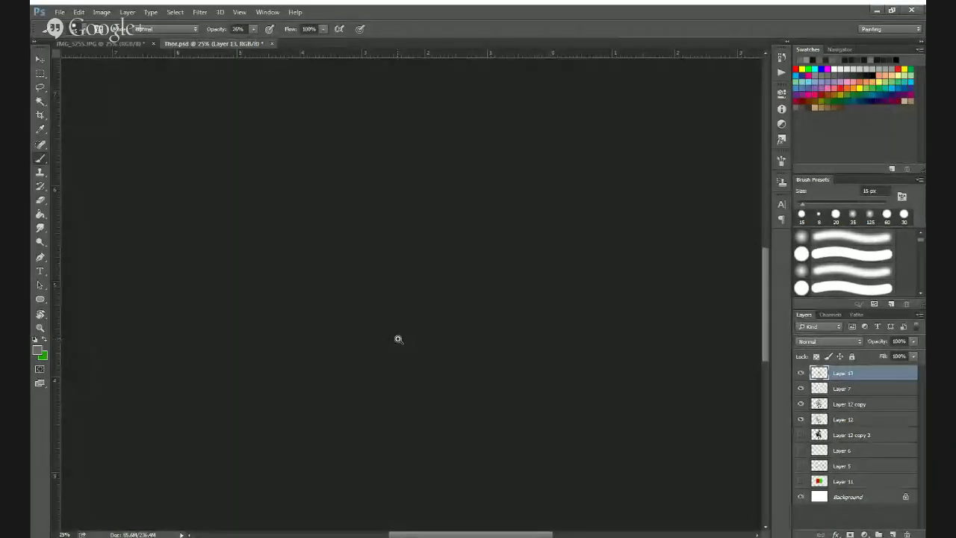
{"action": "left_click_drag", "start_coordinate": [426, 271], "coordinate": [400, 373]}
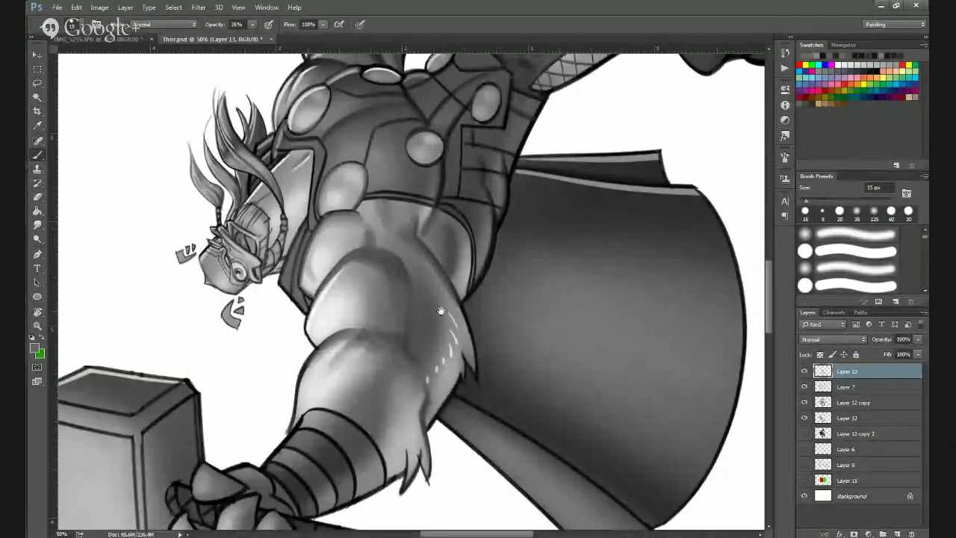
{"action": "left_click_drag", "start_coordinate": [459, 373], "coordinate": [457, 286]}
{"action": "left_click_drag", "start_coordinate": [421, 335], "coordinate": [469, 277]}
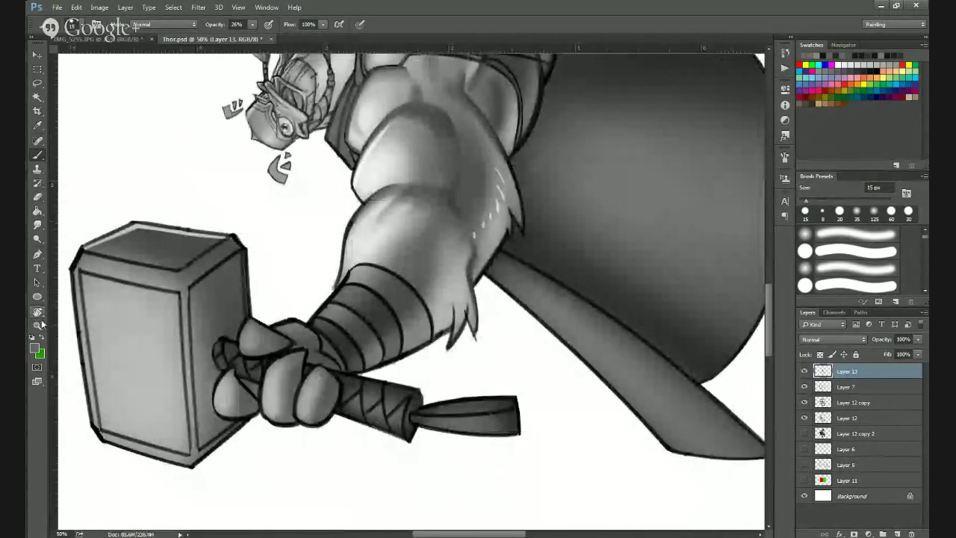
Blend the ink lines between the wrap bands on the raised forearm into the shading with sampled greys and the 15 px brush.
{"action": "left_click", "coordinate": [38, 313]}
{"action": "left_click_drag", "start_coordinate": [187, 433], "coordinate": [508, 370]}
{"action": "left_click_drag", "start_coordinate": [479, 282], "coordinate": [485, 203]}
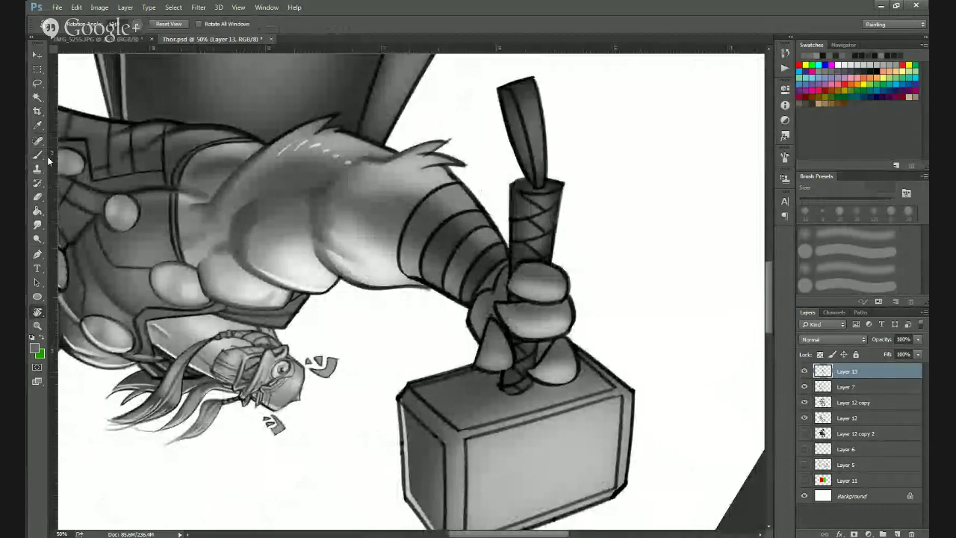
{"action": "left_click", "coordinate": [38, 155]}
{"action": "left_click", "coordinate": [437, 241], "text": "ctrl"}
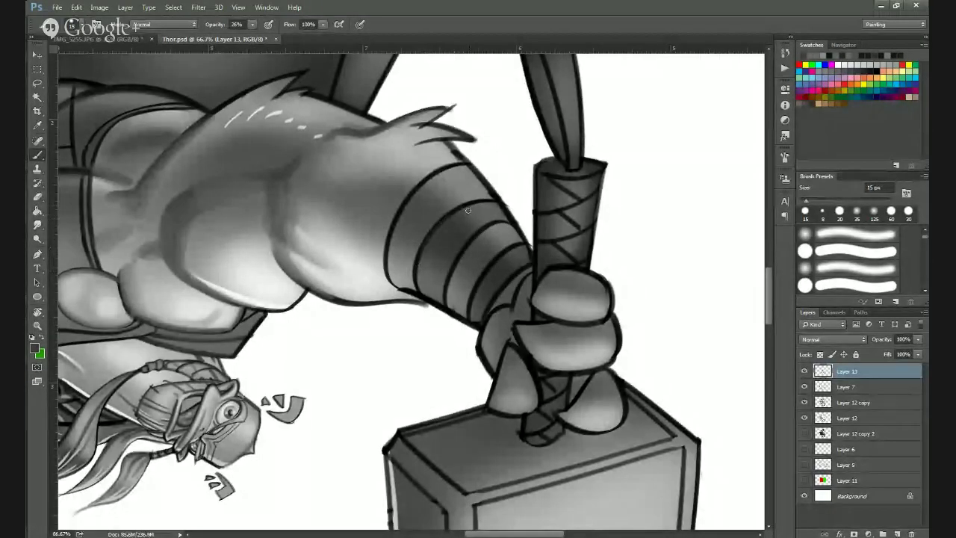
{"action": "mouse_move", "coordinate": [458, 215]}
{"action": "left_mouse_down"}
{"action": "mouse_move", "coordinate": [416, 284]}
{"action": "mouse_move", "coordinate": [419, 262]}
{"action": "mouse_move", "coordinate": [418, 294]}
{"action": "left_mouse_up"}
{"action": "left_click", "coordinate": [454, 281], "text": "alt"}
{"action": "left_click_drag", "start_coordinate": [475, 237], "coordinate": [450, 276]}
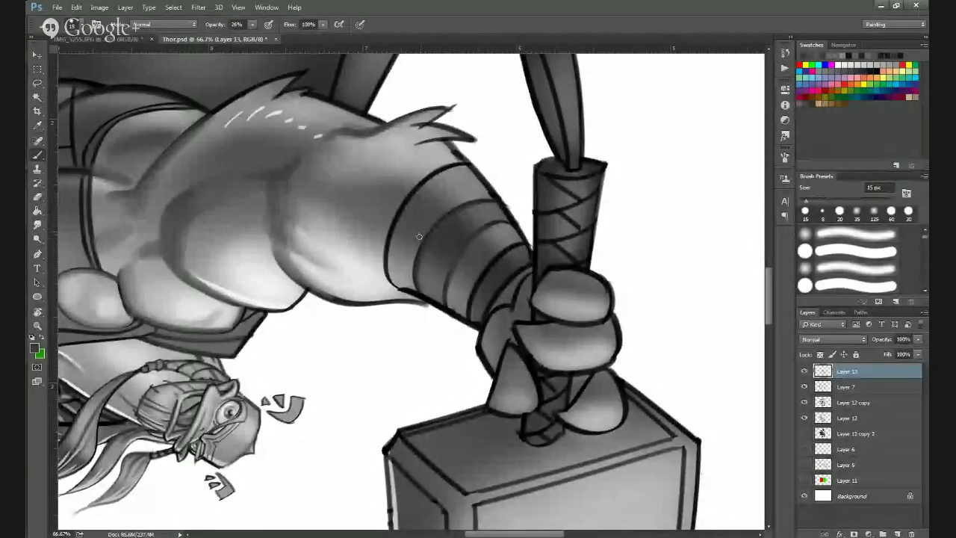
{"action": "left_click", "coordinate": [495, 273], "text": "alt"}
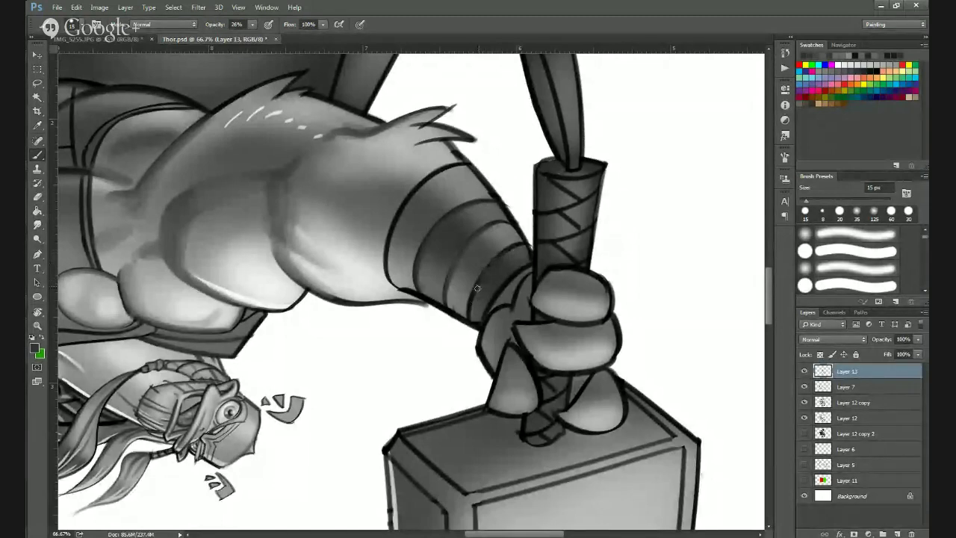
{"action": "left_click", "coordinate": [455, 271], "text": "alt"}
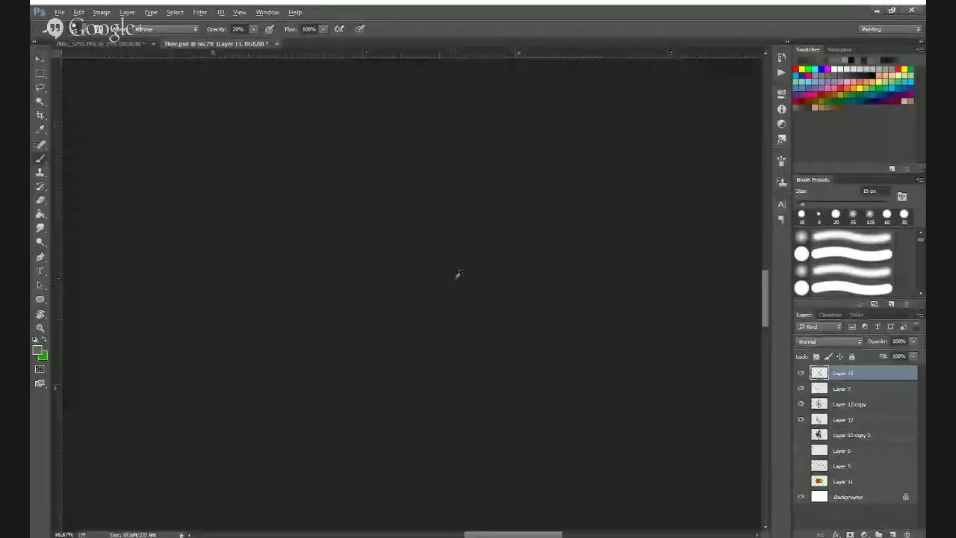
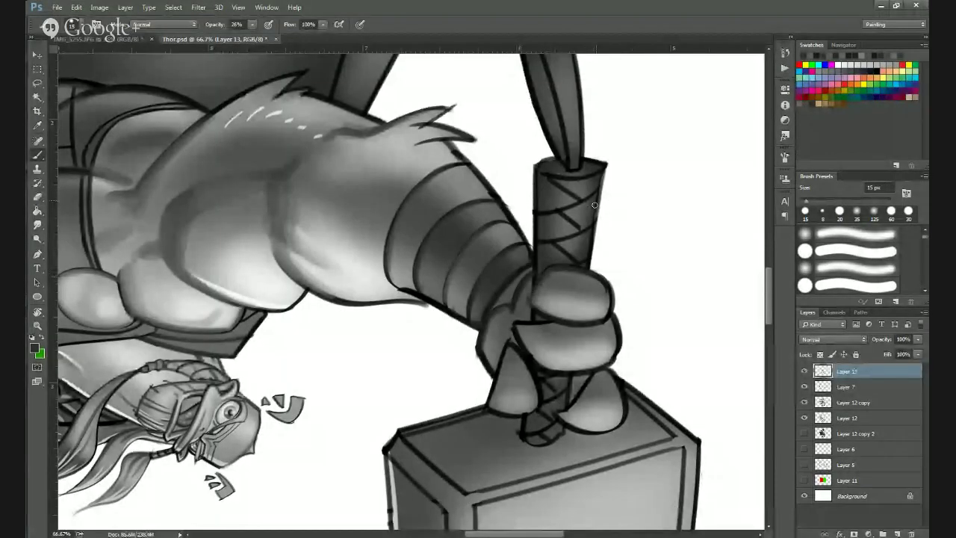
Soften the ink outlines of the two fingers wrapped over the hammer handle and the palm below them with sampled greys.
{"action": "left_click", "coordinate": [38, 312]}
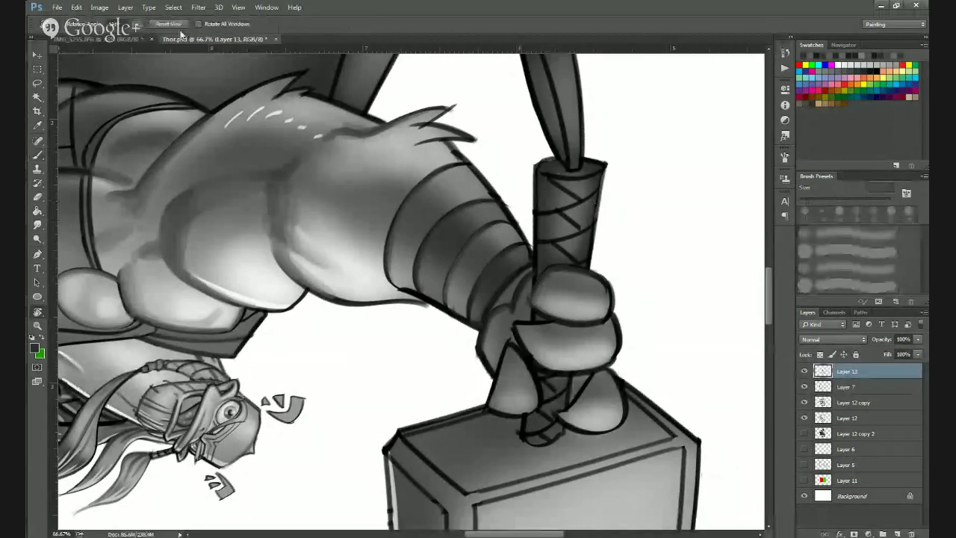
{"action": "left_click", "coordinate": [179, 27]}
{"action": "left_click_drag", "start_coordinate": [394, 203], "coordinate": [447, 322]}
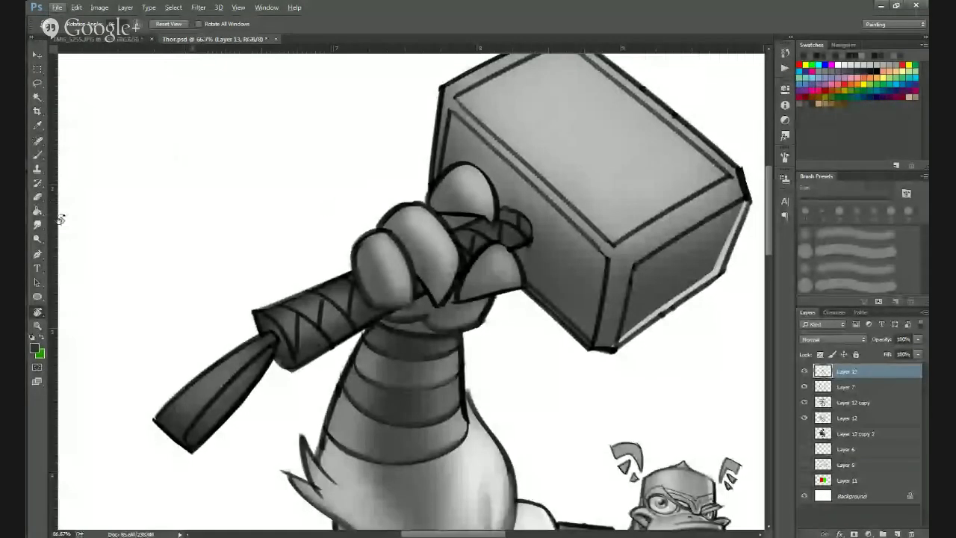
{"action": "left_click", "coordinate": [37, 153]}
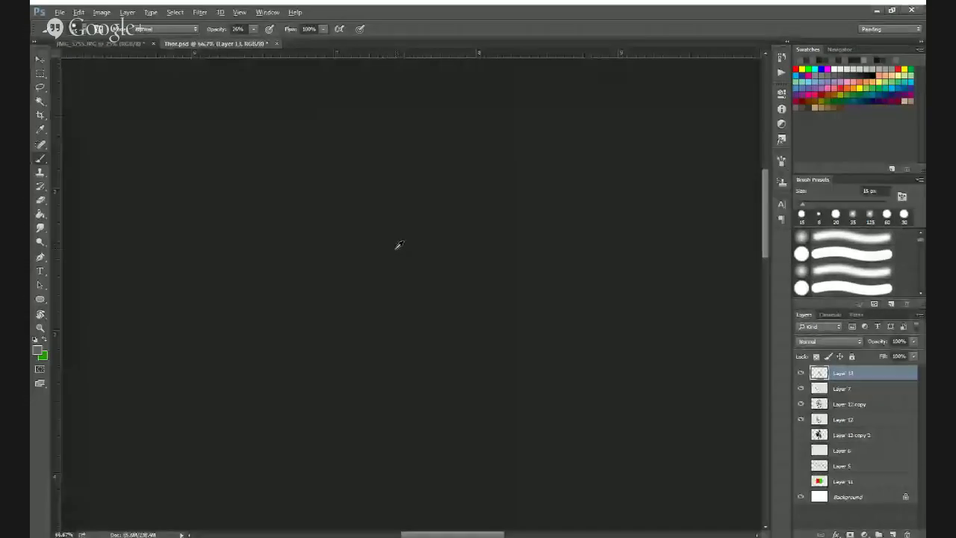
{"action": "left_click", "coordinate": [402, 254], "text": "alt"}
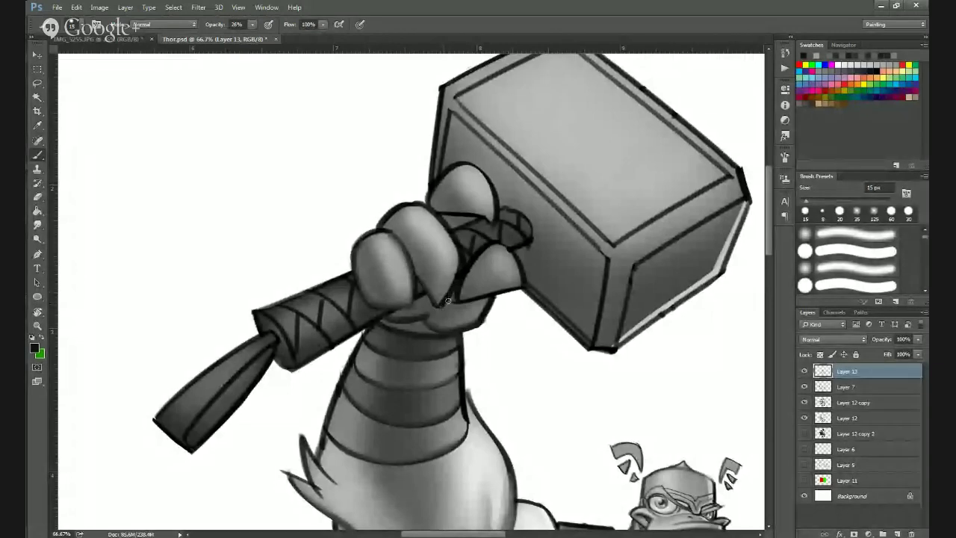
{"action": "left_click", "coordinate": [451, 282], "text": "alt"}
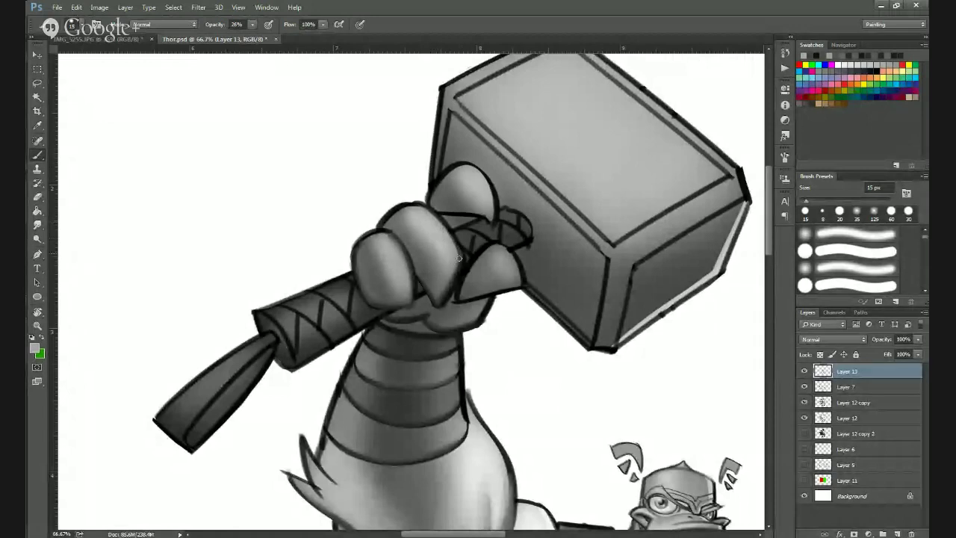
{"action": "mouse_move", "coordinate": [459, 259]}
{"action": "left_mouse_down"}
{"action": "mouse_move", "coordinate": [443, 295]}
{"action": "mouse_move", "coordinate": [448, 258]}
{"action": "left_mouse_up"}
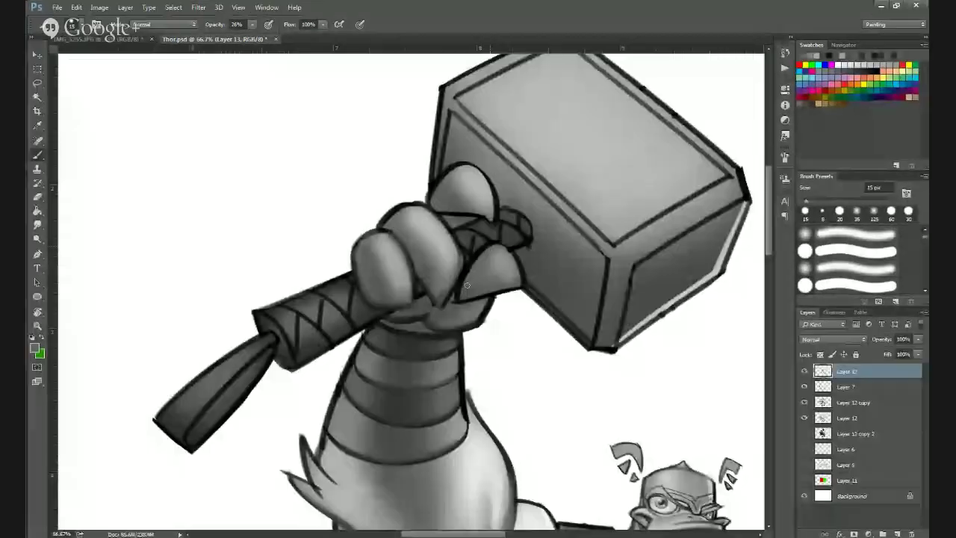
Blend the ink outline of the thumb's upper and inner edges beside the hammer handle with sampled greys.
{"action": "mouse_move", "coordinate": [487, 248]}
{"action": "left_mouse_down"}
{"action": "mouse_move", "coordinate": [456, 296]}
{"action": "mouse_move", "coordinate": [493, 248]}
{"action": "mouse_move", "coordinate": [459, 299]}
{"action": "mouse_move", "coordinate": [493, 249]}
{"action": "left_mouse_up"}
{"action": "left_click", "coordinate": [493, 244], "text": "alt"}
{"action": "left_click", "coordinate": [471, 277], "text": "alt"}
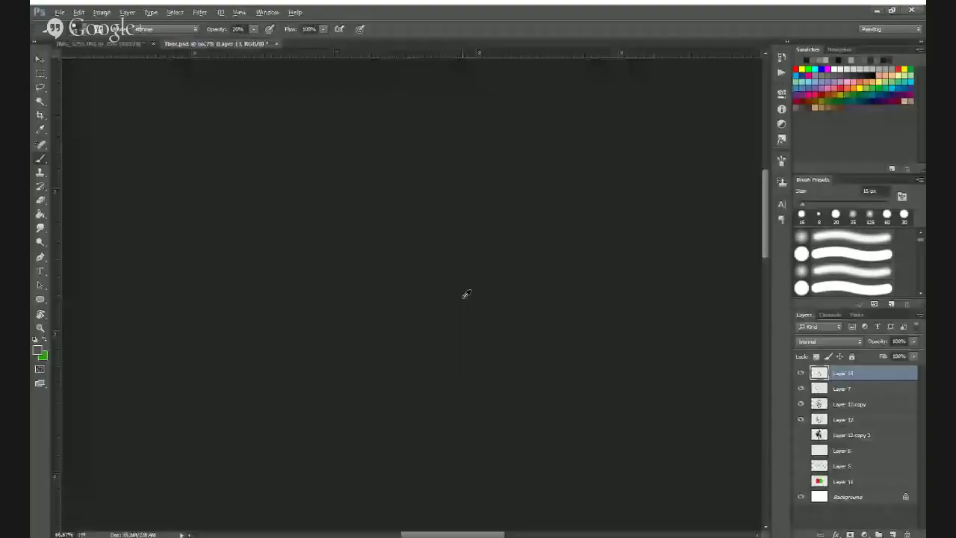
{"action": "left_click", "coordinate": [463, 297], "text": "alt"}
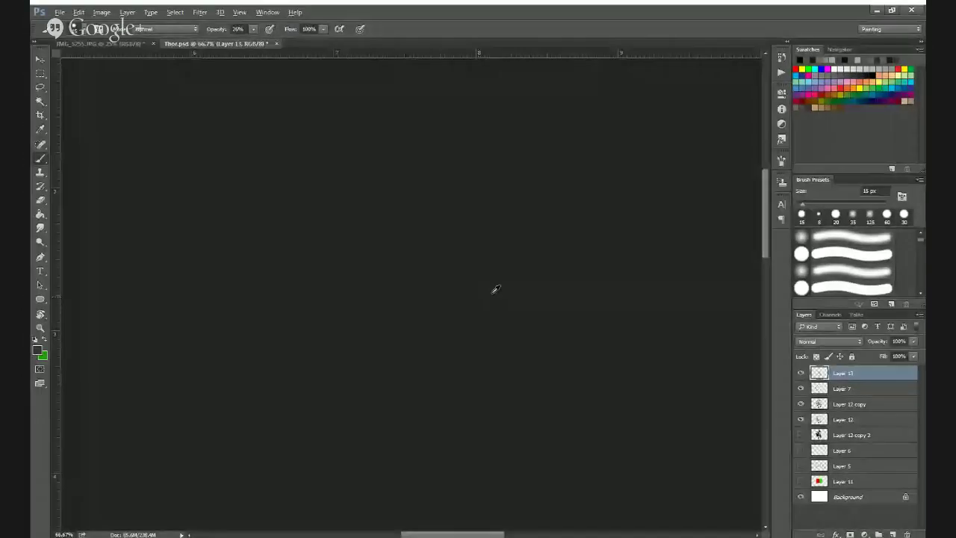
{"action": "left_click", "coordinate": [492, 290], "text": "alt"}
{"action": "mouse_move", "coordinate": [468, 304]}
{"action": "left_mouse_down"}
{"action": "mouse_move", "coordinate": [516, 287]}
{"action": "mouse_move", "coordinate": [515, 252]}
{"action": "mouse_move", "coordinate": [519, 286]}
{"action": "mouse_move", "coordinate": [512, 253]}
{"action": "left_mouse_up"}
{"action": "left_click", "coordinate": [510, 260], "text": "alt"}
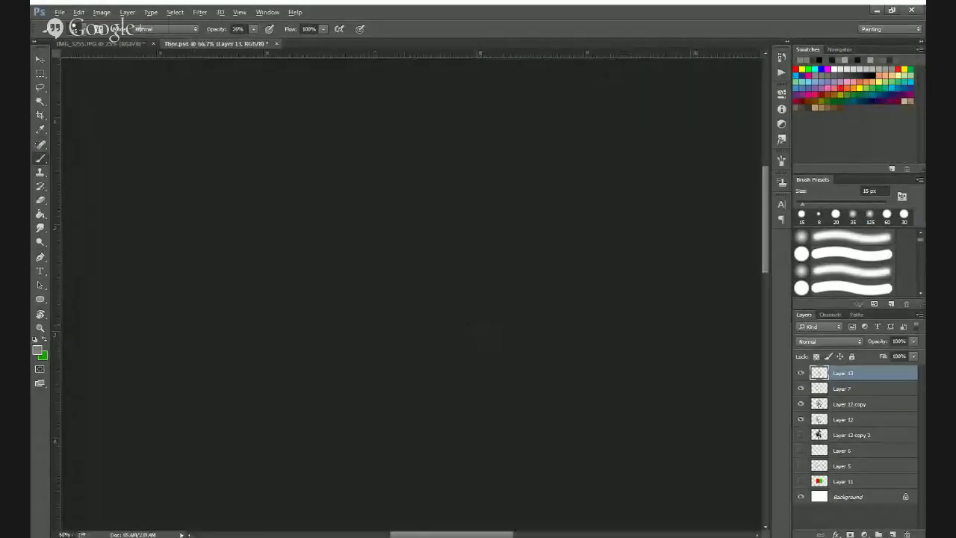
Soften the thumb's outer edge against the hammer head and its underside with sampled greys.
{"action": "scroll", "coordinate": [480, 328], "scroll_direction": "down", "scroll_amount": 1}
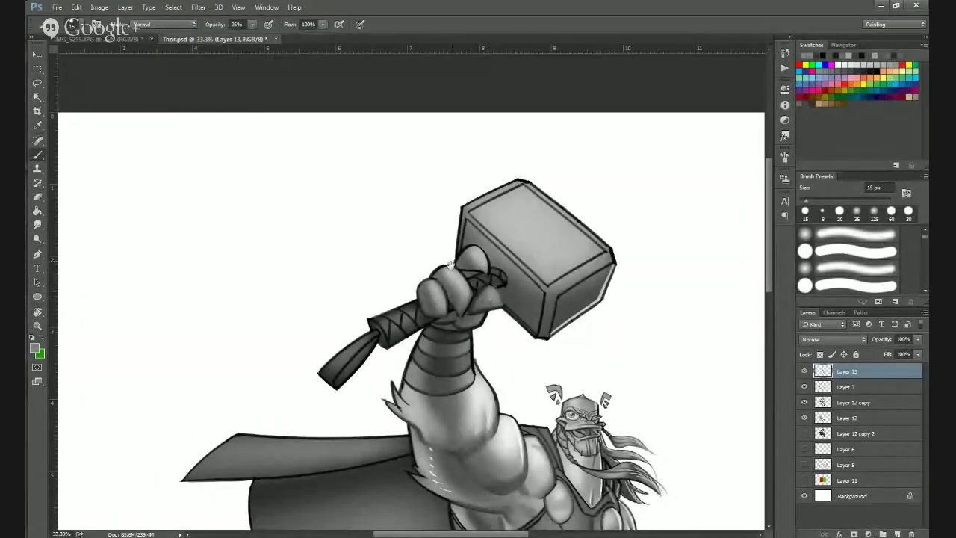
{"action": "key", "text": "ctrl+minus"}
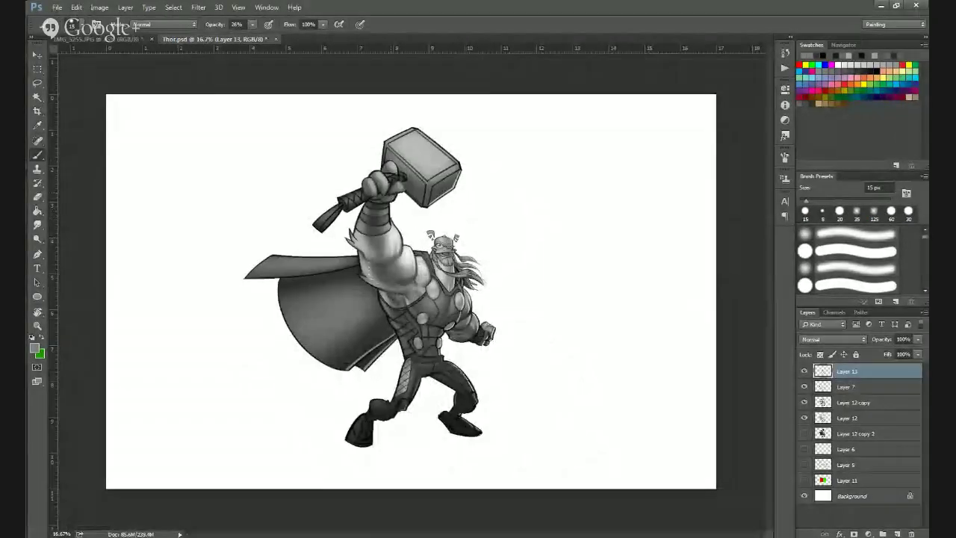
{"action": "left_click", "coordinate": [384, 182], "text": "ctrl"}
{"action": "left_click", "coordinate": [384, 182], "text": "ctrl"}
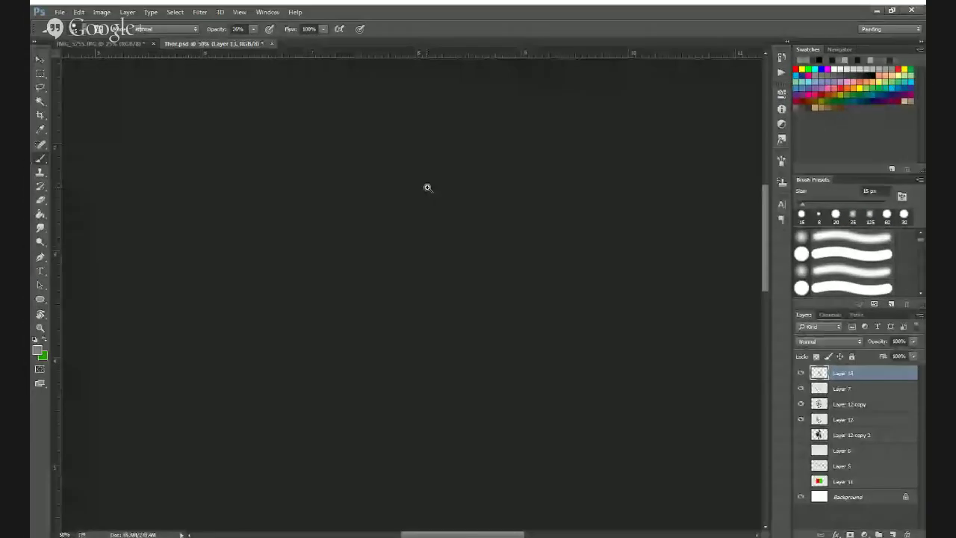
{"action": "left_click", "coordinate": [427, 187]}
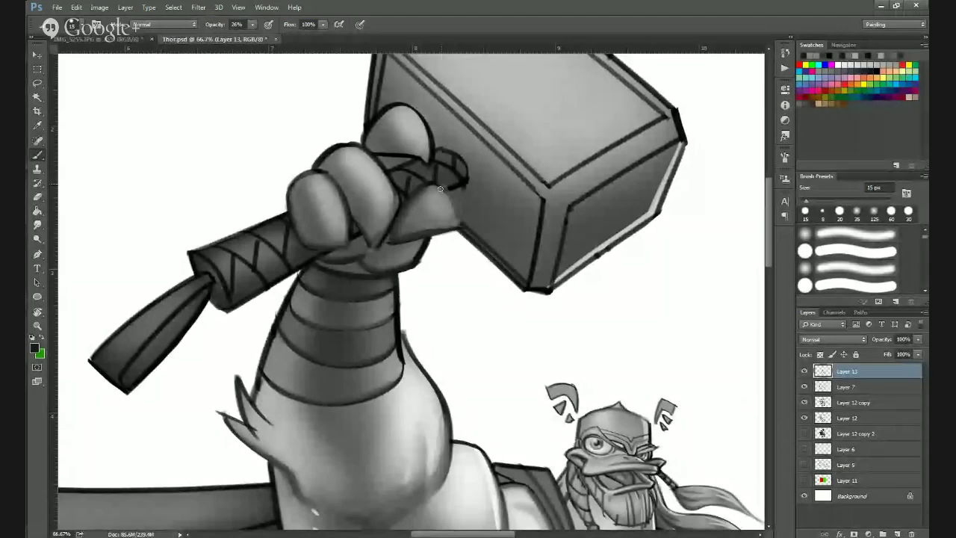
{"action": "mouse_move", "coordinate": [433, 189]}
{"action": "left_mouse_down"}
{"action": "mouse_move", "coordinate": [453, 230]}
{"action": "mouse_move", "coordinate": [446, 159]}
{"action": "mouse_move", "coordinate": [454, 225]}
{"action": "left_mouse_up"}
{"action": "left_click", "coordinate": [453, 215], "text": "alt"}
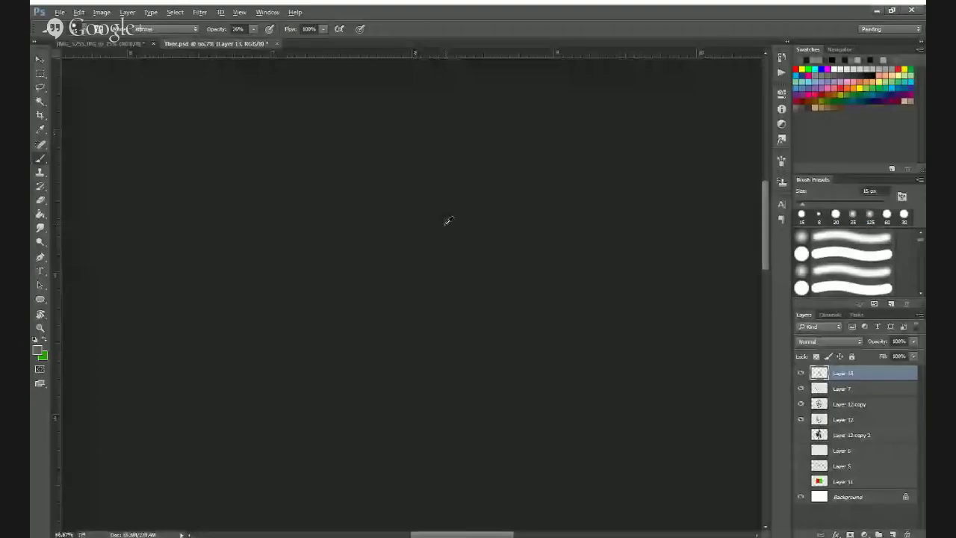
{"action": "left_click", "coordinate": [447, 223], "text": "alt"}
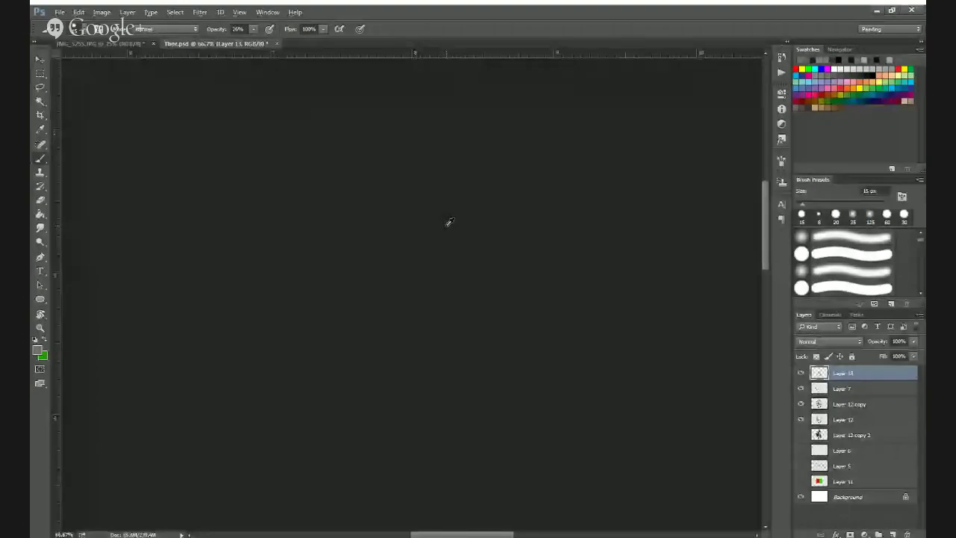
{"action": "left_click_drag", "start_coordinate": [438, 232], "coordinate": [404, 240]}
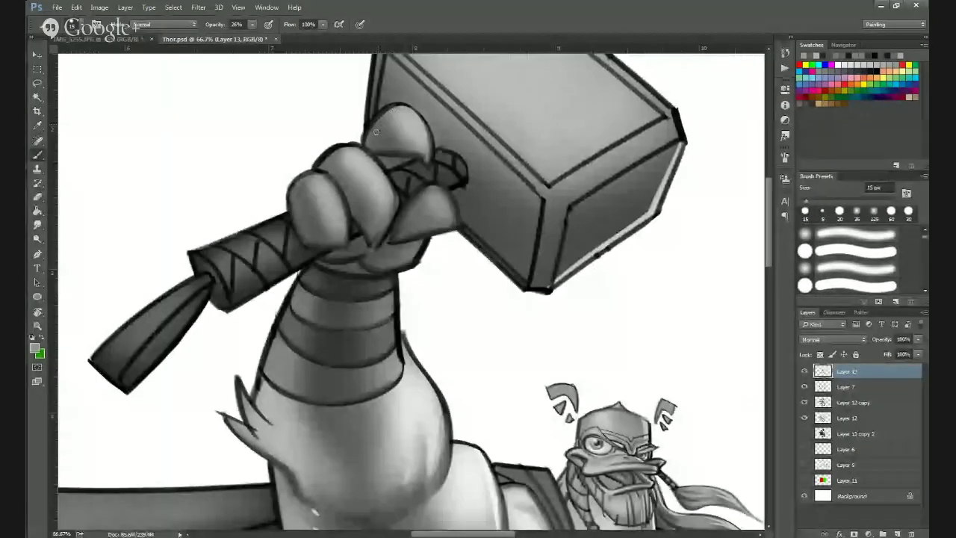
Soften the ink outlines along the tops of the fingers nearest the hammer head with the 15 px brush.
{"action": "left_click_drag", "start_coordinate": [358, 158], "coordinate": [478, 220]}
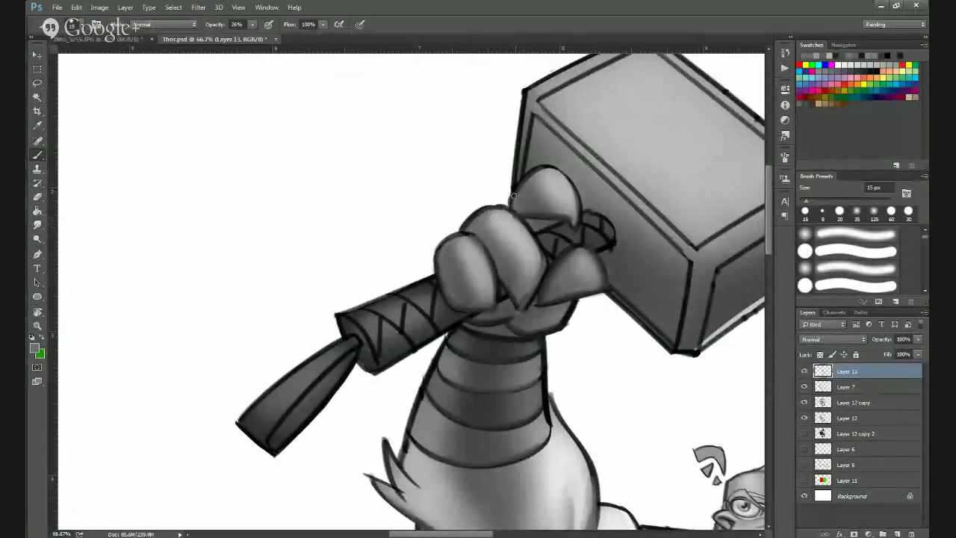
{"action": "left_click_drag", "start_coordinate": [490, 215], "coordinate": [511, 216]}
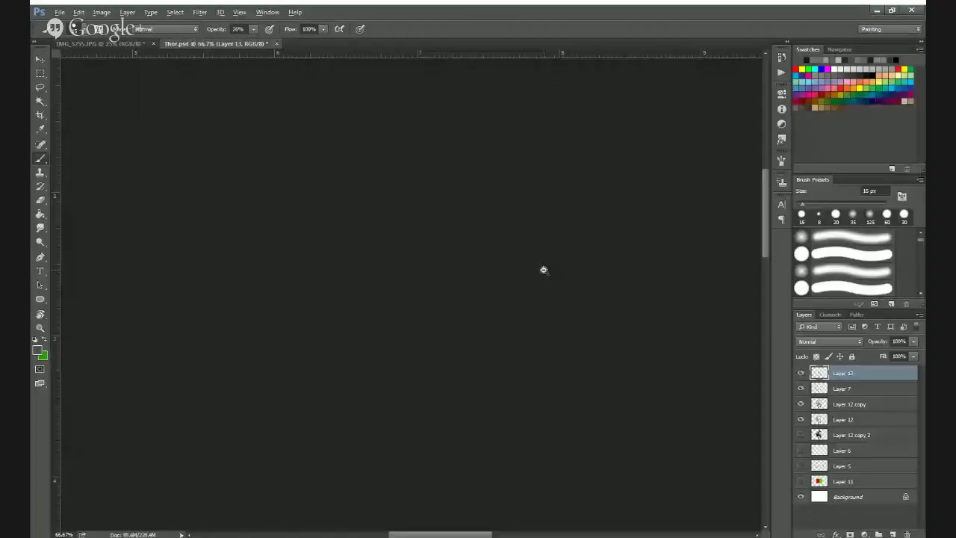
{"action": "left_click", "coordinate": [544, 269], "text": "alt"}
{"action": "left_click", "coordinate": [545, 269], "text": "alt"}
{"action": "left_click", "coordinate": [545, 194], "text": "alt"}
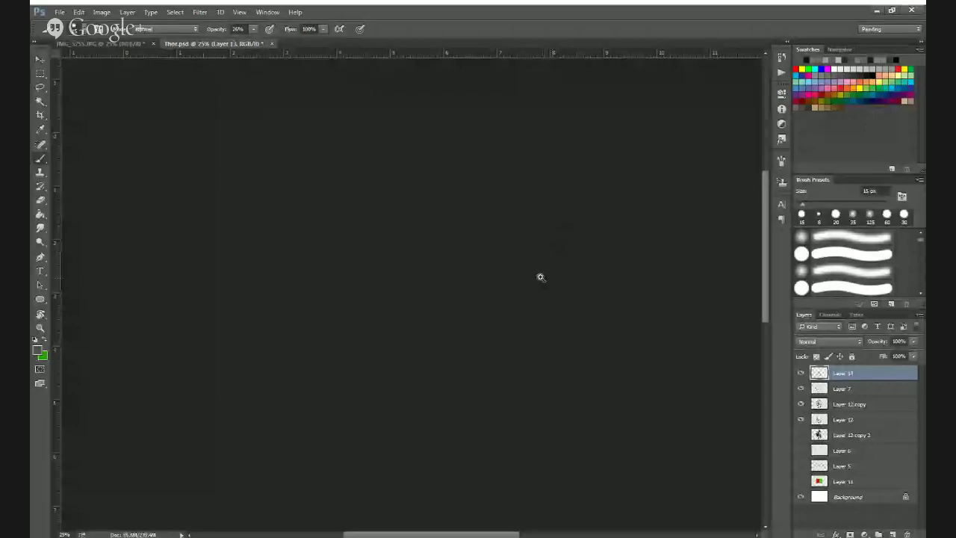
{"action": "left_click", "coordinate": [540, 277], "text": "ctrl"}
{"action": "left_click", "coordinate": [541, 277], "text": "ctrl"}
{"action": "left_click", "coordinate": [541, 278], "text": "ctrl"}
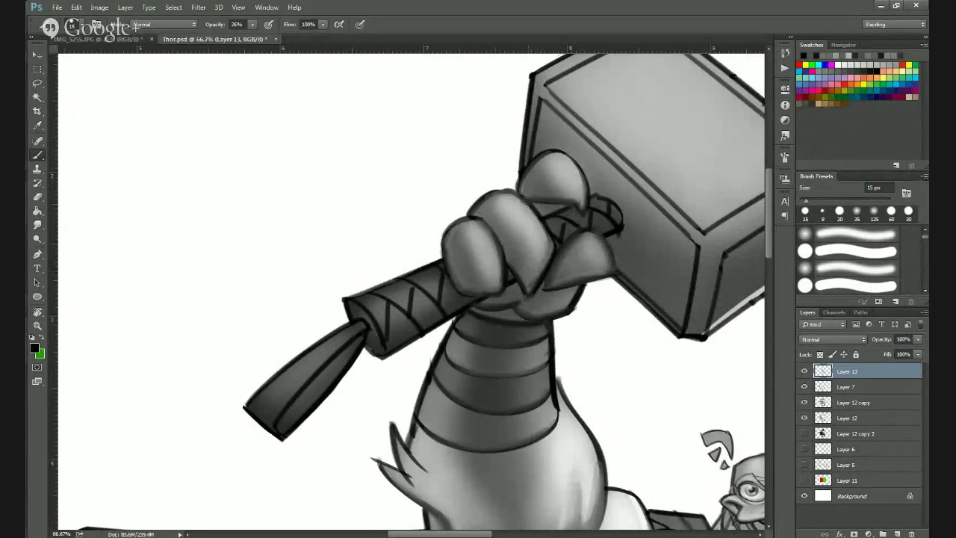
Blend the remaining ink lines between the gripping fingers and along the outermost finger at the handle with sampled greys.
{"action": "left_click", "coordinate": [531, 213], "text": "alt"}
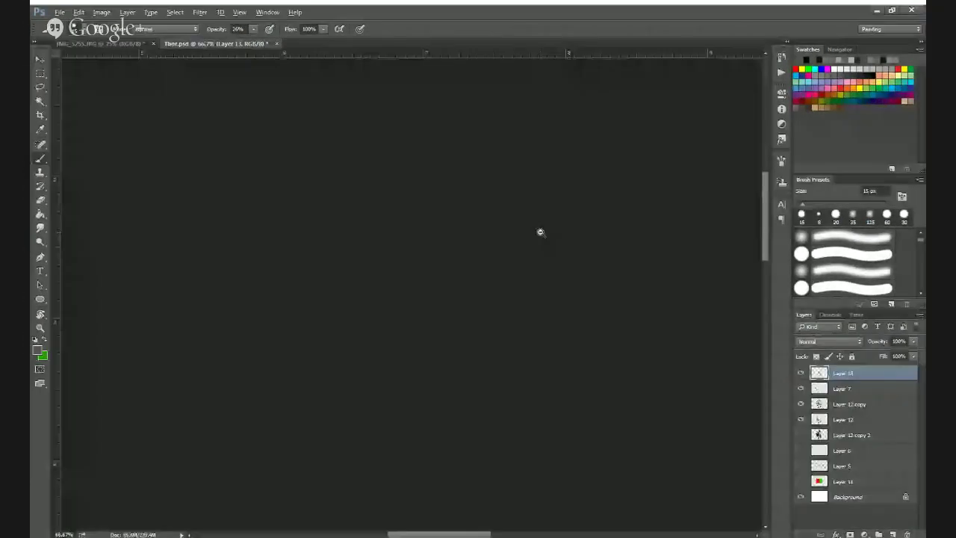
{"action": "left_click", "coordinate": [539, 230], "text": "alt"}
{"action": "left_click", "coordinate": [538, 227], "text": "alt"}
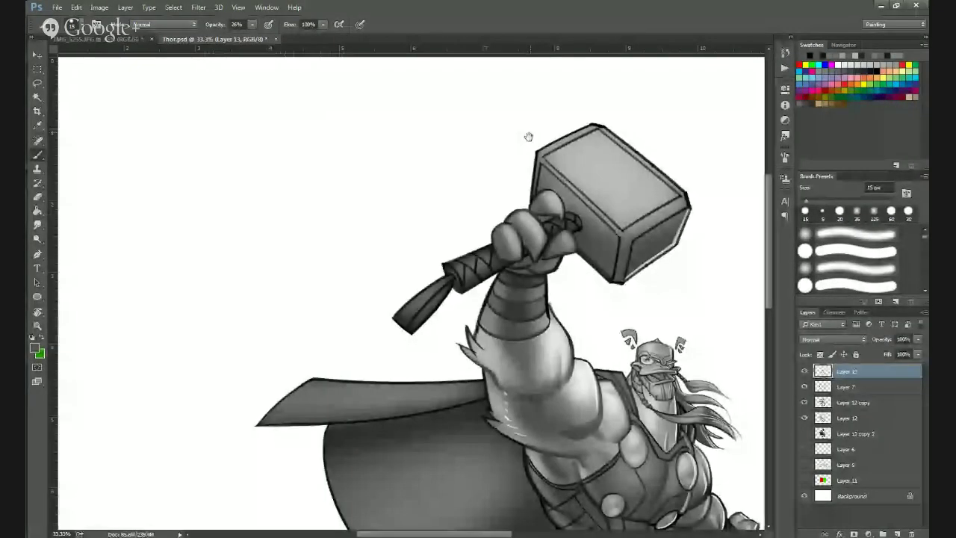
{"action": "key", "text": "ctrl+plus"}
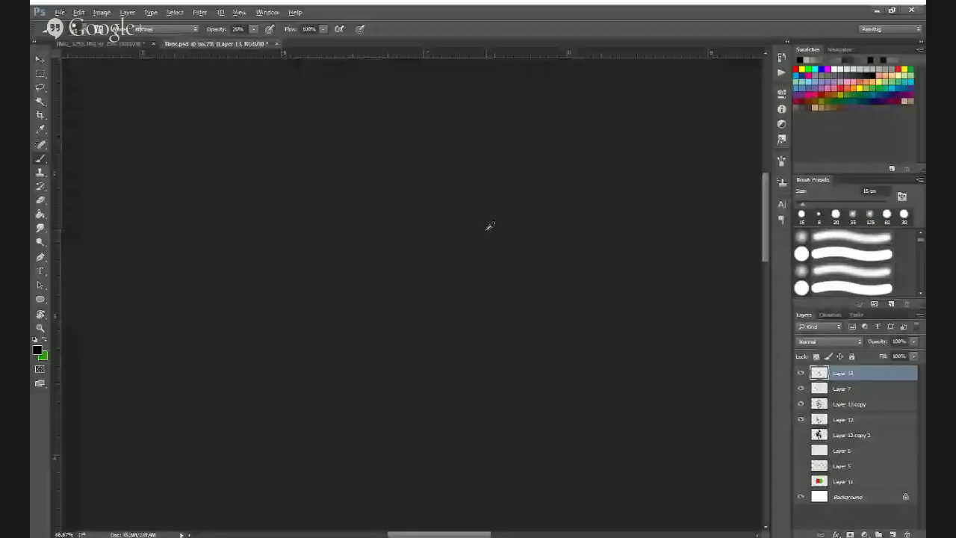
{"action": "left_click", "coordinate": [488, 229], "text": "alt"}
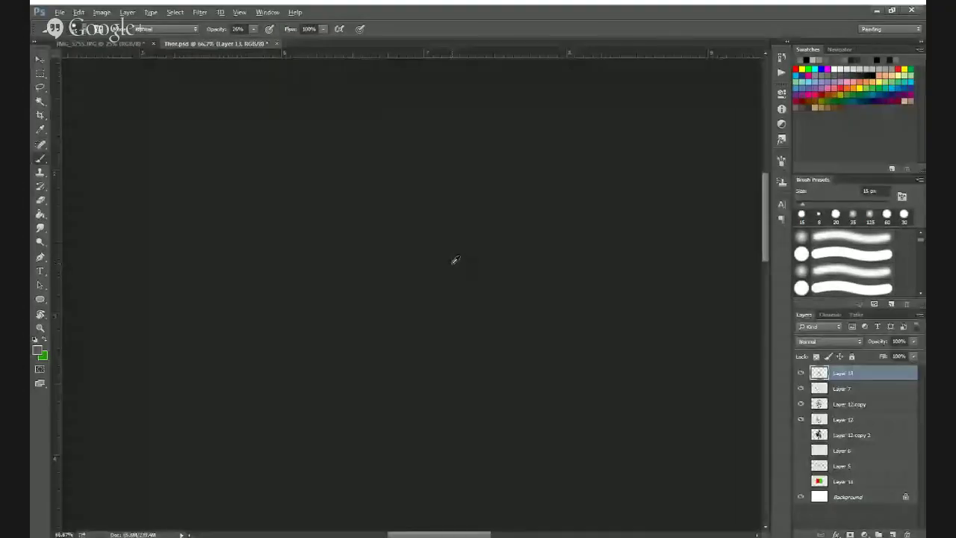
{"action": "left_click", "coordinate": [452, 265], "text": "alt"}
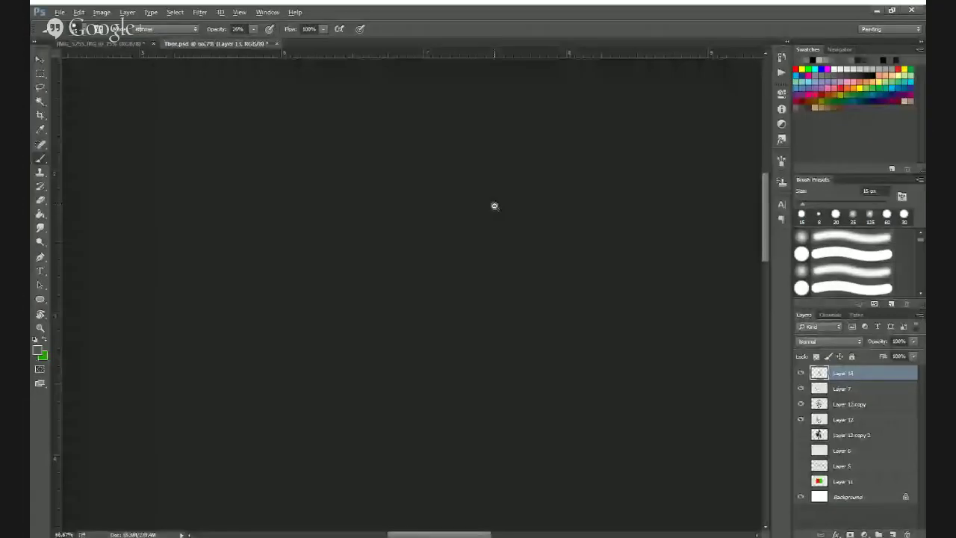
Toggle the visibility of Layer 7 and Layer 12 copy to compare the shading on the arm, hand and hammer.
{"action": "left_click", "coordinate": [499, 157], "text": "alt"}
{"action": "left_click", "coordinate": [500, 152], "text": "alt"}
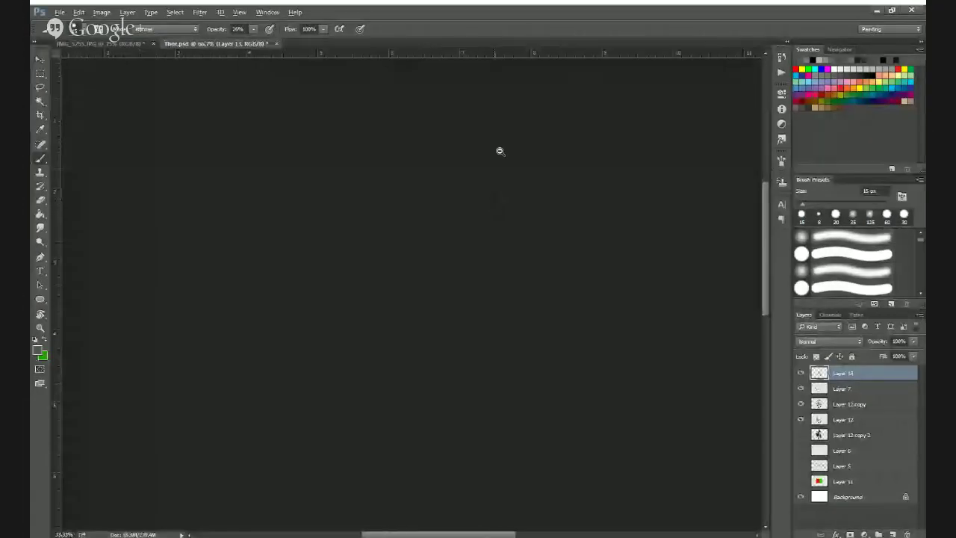
{"action": "left_click", "coordinate": [501, 150], "text": "alt"}
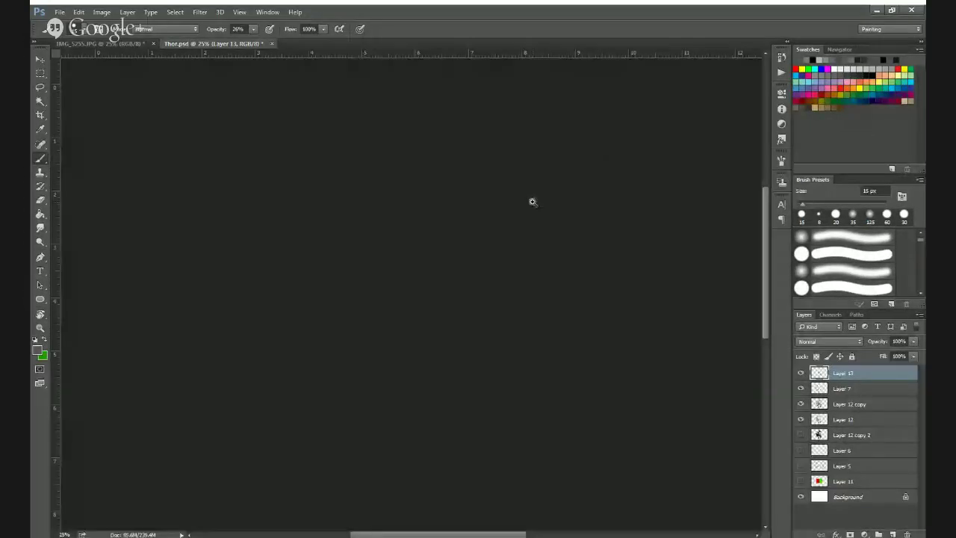
{"action": "left_click", "coordinate": [530, 200], "text": "ctrl"}
{"action": "left_click", "coordinate": [805, 388]}
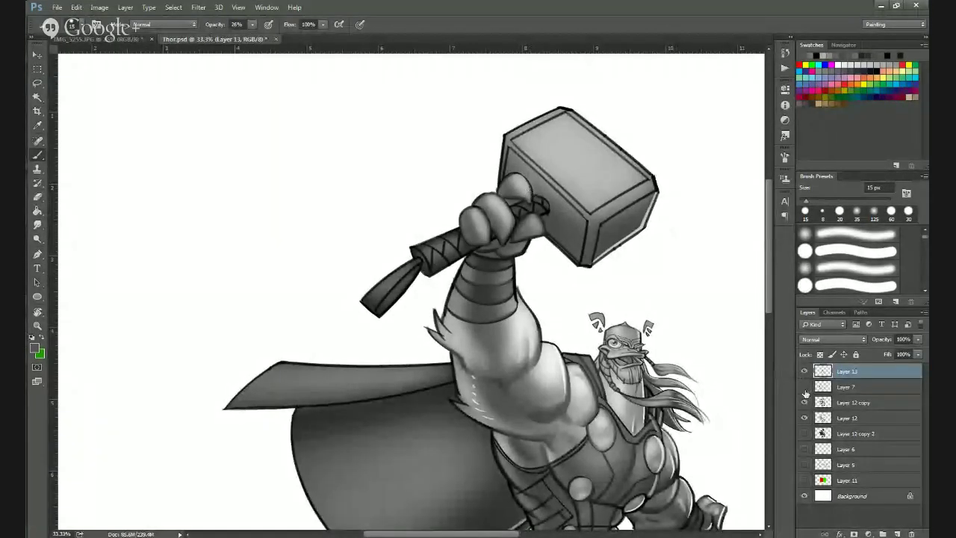
{"action": "left_click", "coordinate": [805, 402]}
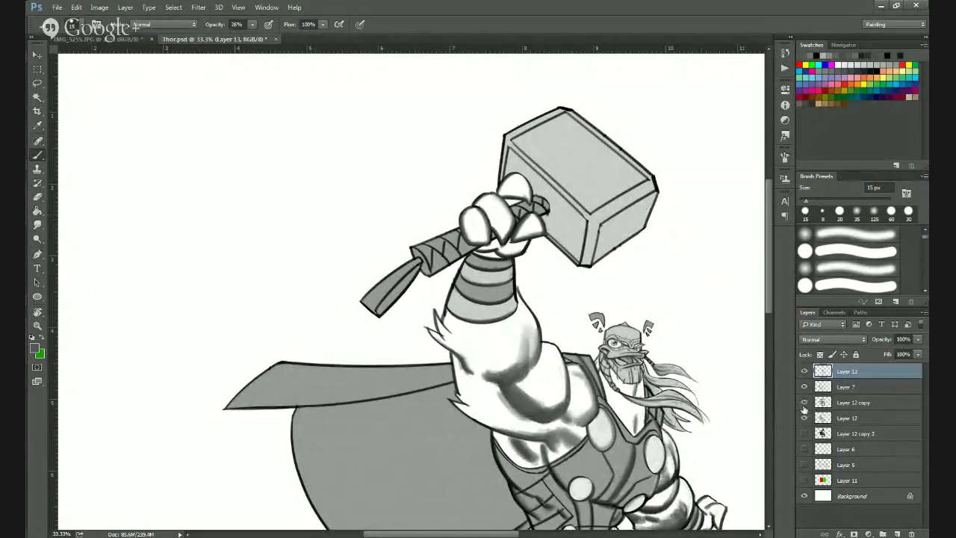
Lighten the shading on the fingers gripping the hammer on Layer 12 copy with the 35 px Eraser at 17% opacity.
{"action": "left_click", "coordinate": [804, 403]}
{"action": "left_click", "coordinate": [855, 408]}
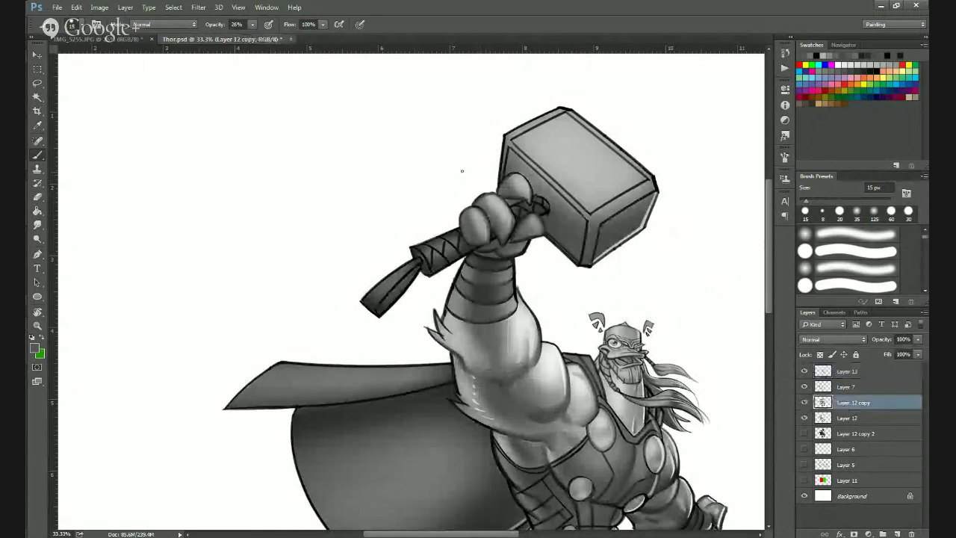
{"action": "left_click", "coordinate": [35, 196]}
{"action": "scroll", "coordinate": [512, 186], "scroll_direction": "up", "scroll_amount": 1}
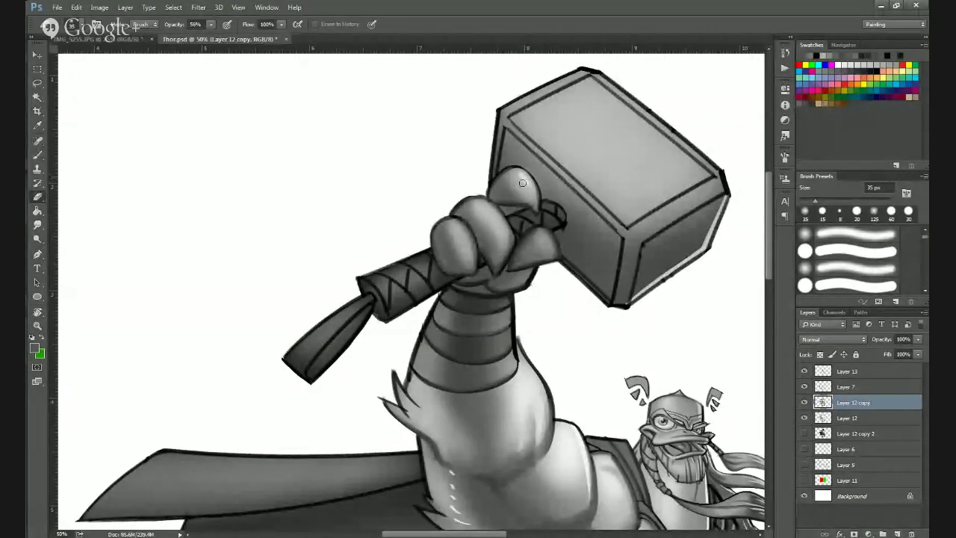
{"action": "left_click", "coordinate": [211, 25]}
{"action": "left_click_drag", "start_coordinate": [211, 36], "coordinate": [189, 38]}
{"action": "mouse_move", "coordinate": [515, 180]}
{"action": "left_mouse_down"}
{"action": "mouse_move", "coordinate": [532, 201]}
{"action": "mouse_move", "coordinate": [493, 204]}
{"action": "mouse_move", "coordinate": [498, 232]}
{"action": "mouse_move", "coordinate": [480, 210]}
{"action": "mouse_move", "coordinate": [502, 234]}
{"action": "mouse_move", "coordinate": [480, 207]}
{"action": "mouse_move", "coordinate": [497, 233]}
{"action": "mouse_move", "coordinate": [488, 184]}
{"action": "mouse_move", "coordinate": [562, 244]}
{"action": "left_mouse_up"}
Compare the hand with Layer 12 copy hidden and shown, and lighten the outermost finger's highlight with the Eraser.
{"action": "left_click", "coordinate": [807, 407]}
{"action": "left_click", "coordinate": [806, 407]}
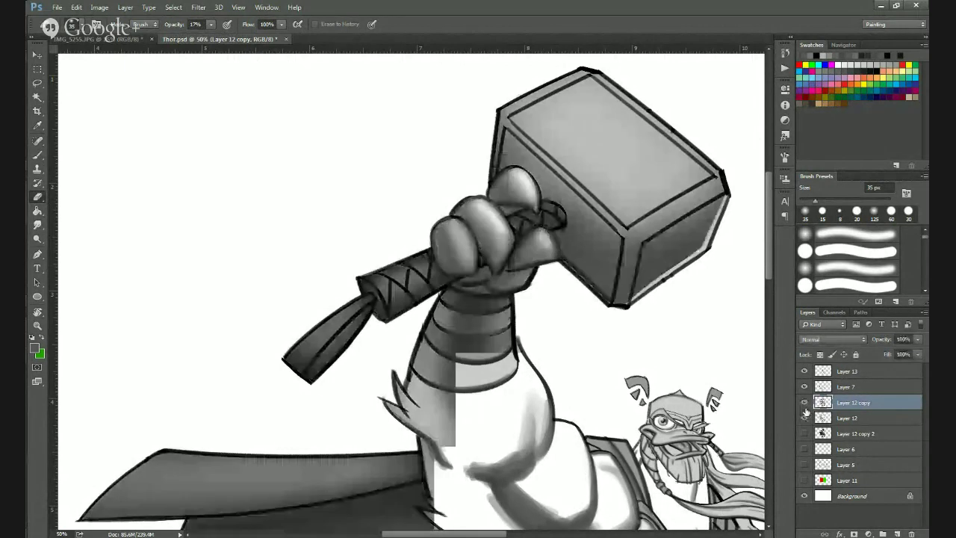
{"action": "left_click", "coordinate": [806, 407]}
{"action": "left_click", "coordinate": [807, 408]}
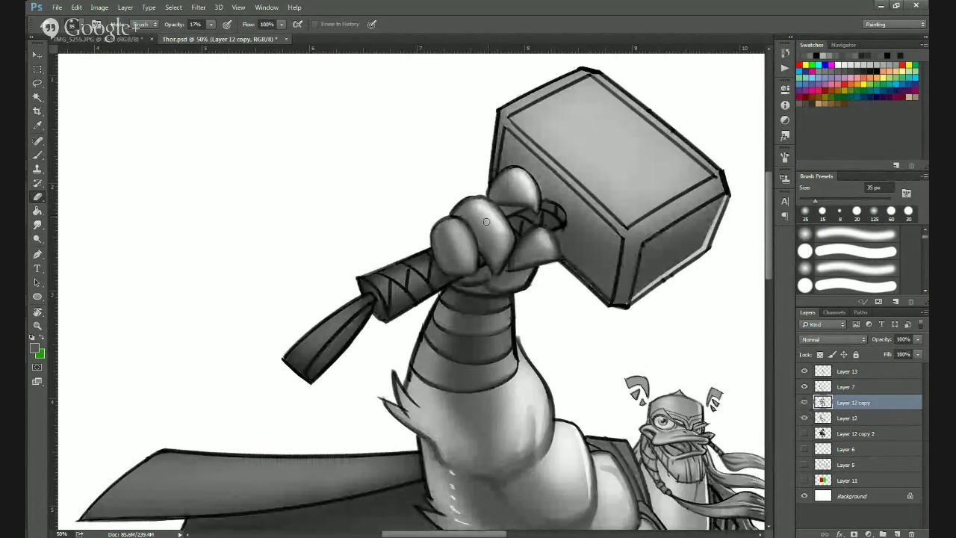
{"action": "left_click_drag", "start_coordinate": [454, 235], "coordinate": [467, 250]}
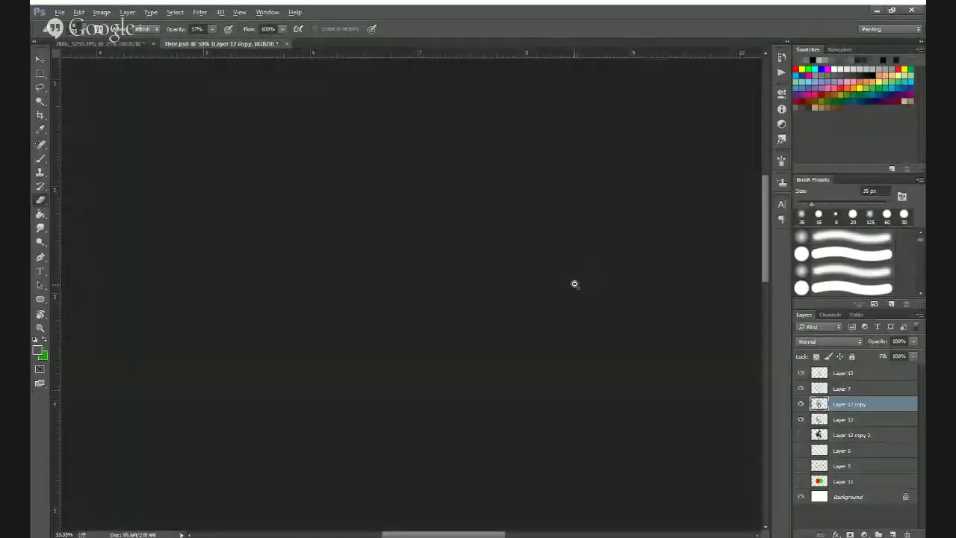
Lighten the large upper face of the hammer head on Layer 12 copy with the Eraser at 60 px.
{"action": "left_click", "coordinate": [578, 284], "text": "alt"}
{"action": "left_click", "coordinate": [578, 284], "text": "alt"}
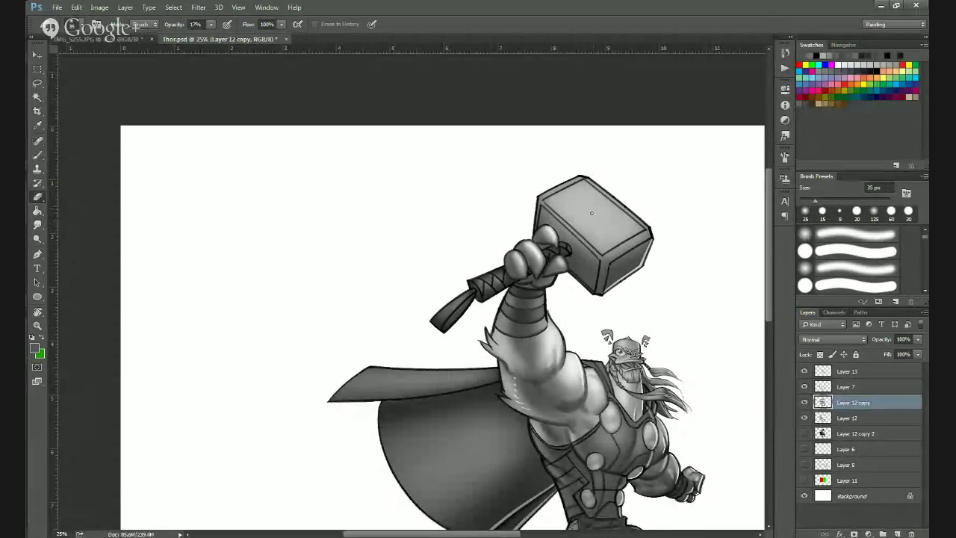
{"action": "left_click_drag", "start_coordinate": [592, 233], "coordinate": [594, 184]}
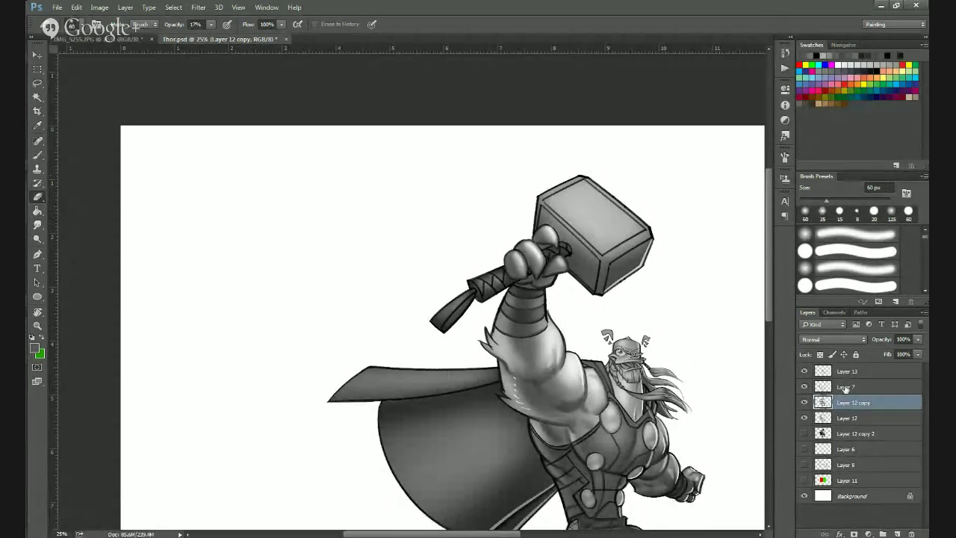
Check Layer 7's visibility, make Layer 13 active and choose the soft round 30 px brush tip for painting.
{"action": "left_click", "coordinate": [845, 387]}
{"action": "left_click", "coordinate": [805, 386]}
{"action": "left_click", "coordinate": [805, 386]}
{"action": "left_click", "coordinate": [826, 373]}
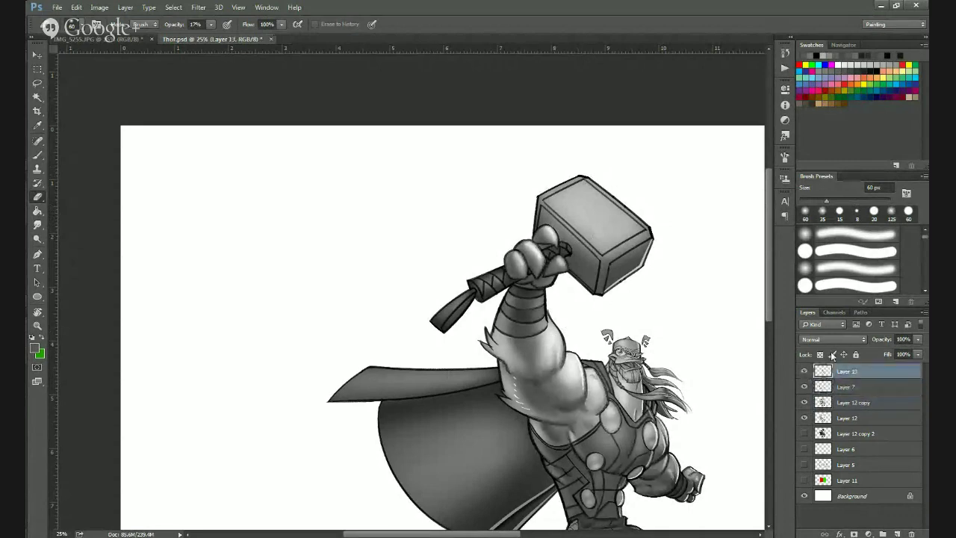
{"action": "key", "text": "b"}
{"action": "left_click", "coordinate": [510, 284], "text": "ctrl"}
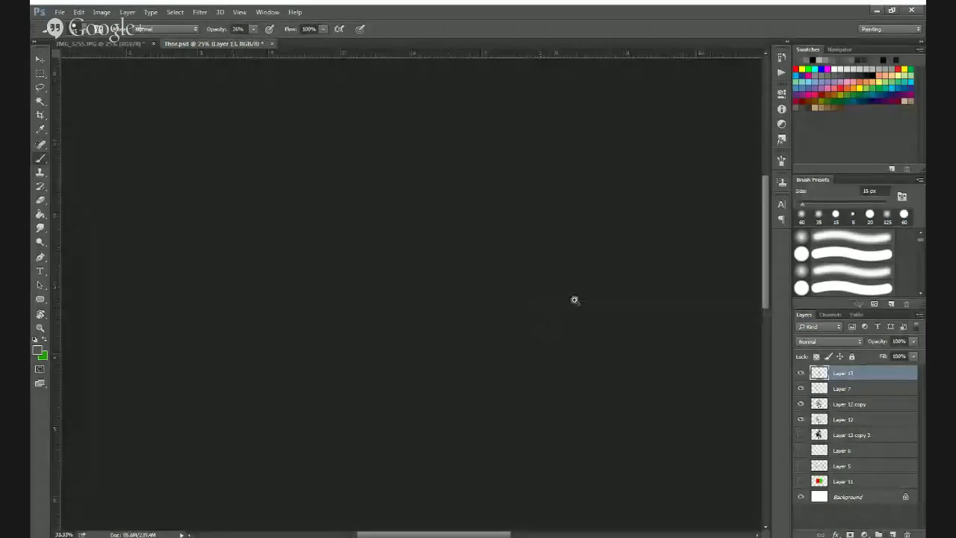
{"action": "left_click", "coordinate": [577, 321], "text": "ctrl"}
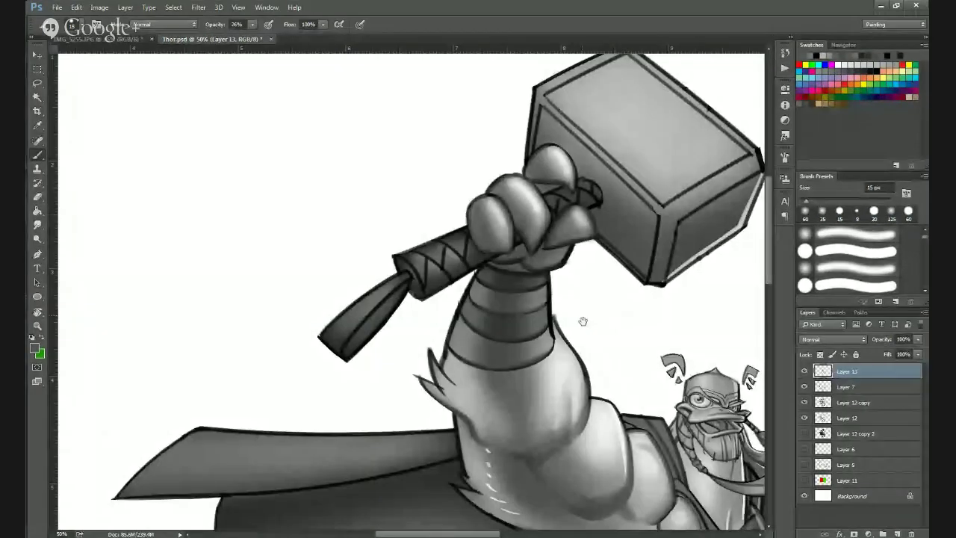
{"action": "left_click", "coordinate": [784, 156]}
{"action": "left_click", "coordinate": [658, 164]}
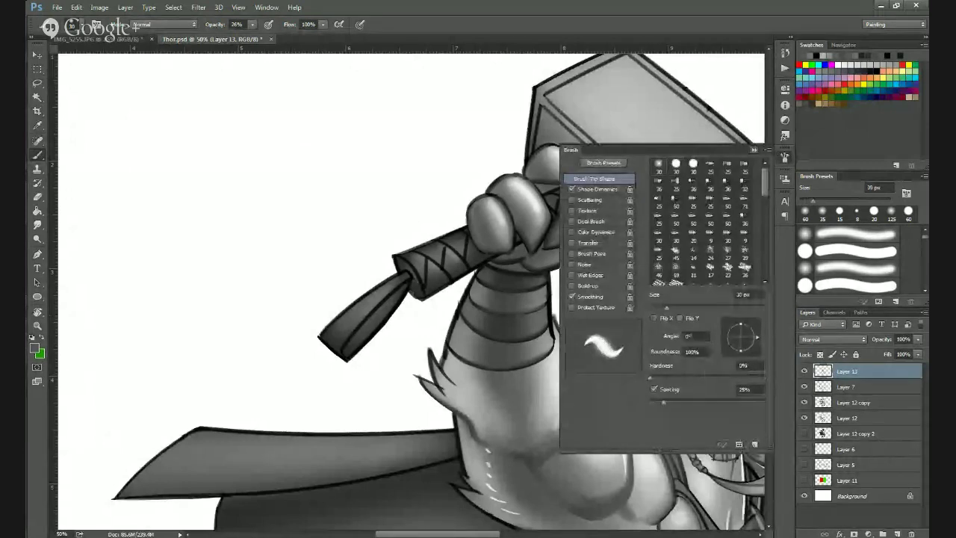
{"action": "left_click", "coordinate": [784, 157]}
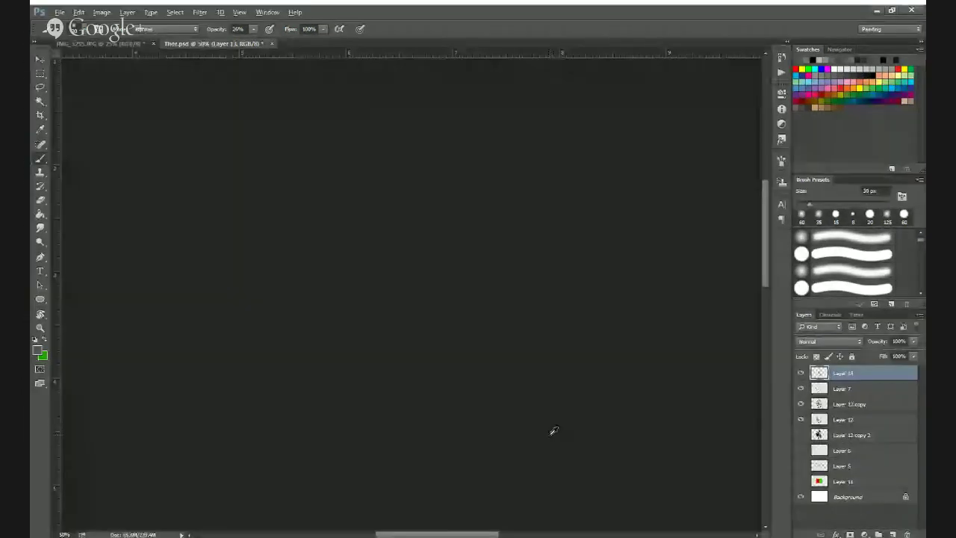
Blend the crease between the raised forearm and upper arm with sampled greys, enlarging the brush to 50 px.
{"action": "left_click", "coordinate": [553, 432], "text": "alt"}
{"action": "left_click_drag", "start_coordinate": [568, 417], "coordinate": [566, 427]}
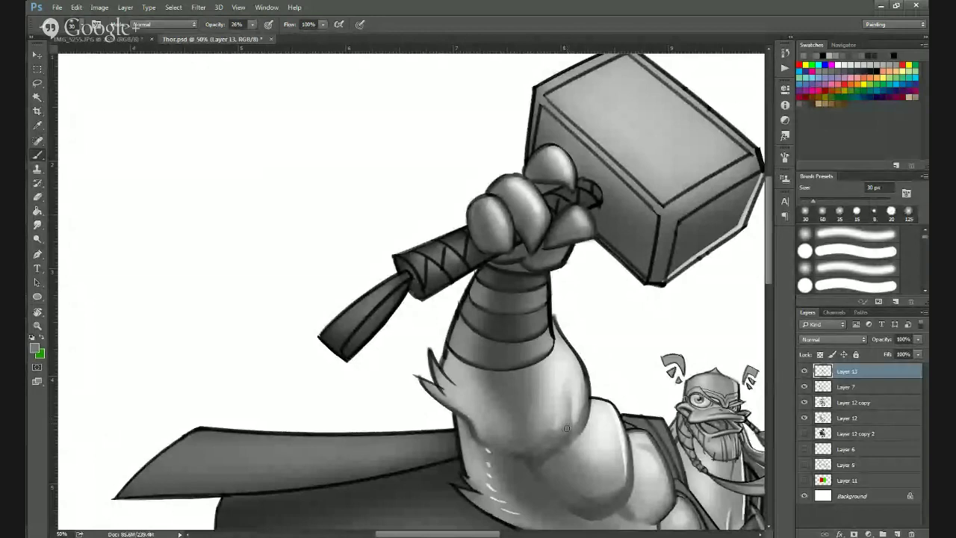
{"action": "key", "text": "bracketright"}
{"action": "key", "text": "bracketright"}
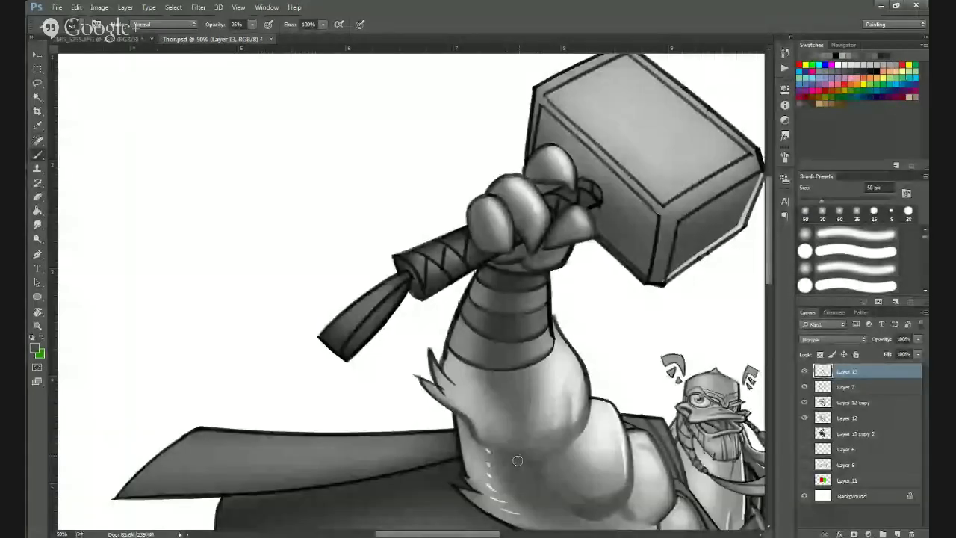
{"action": "left_click", "coordinate": [468, 423], "text": "alt"}
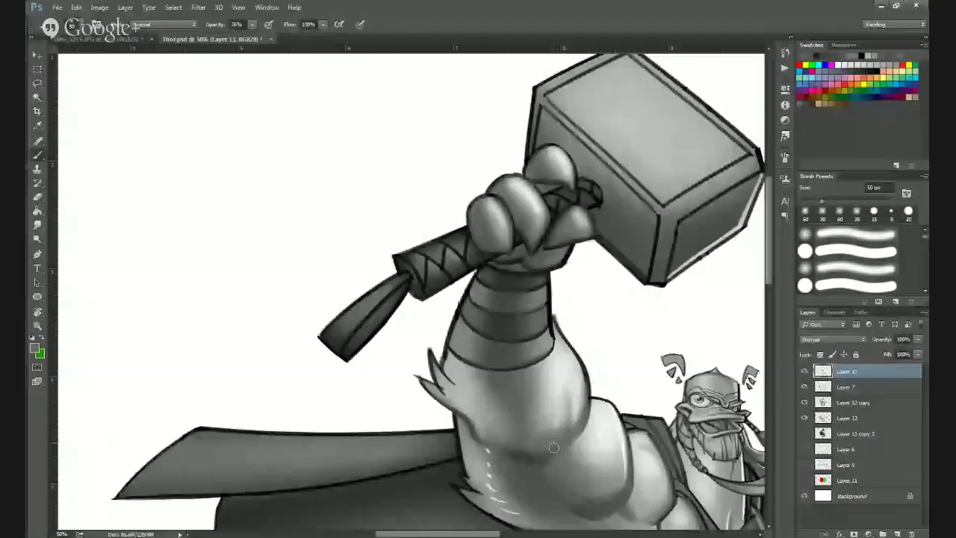
{"action": "left_click_drag", "start_coordinate": [547, 459], "coordinate": [450, 331]}
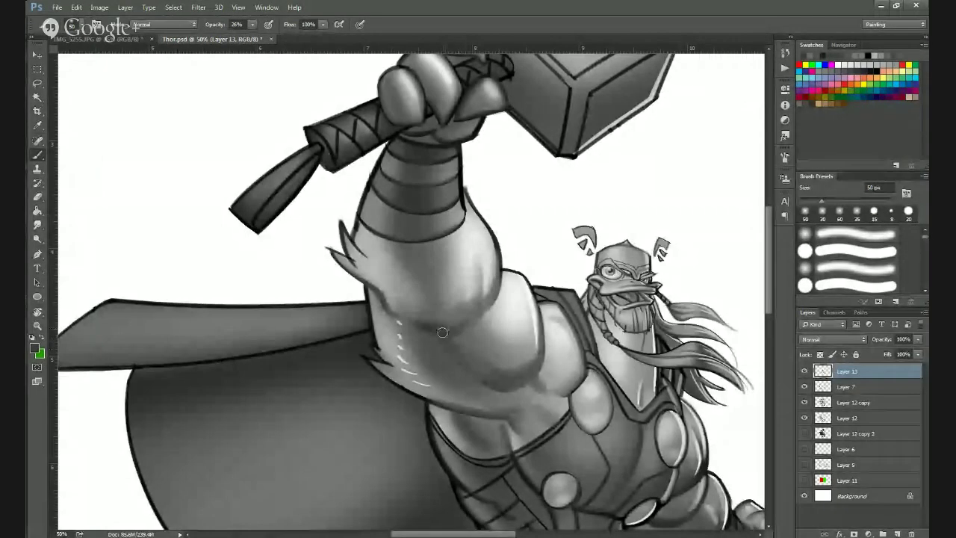
Smooth the upper arm shading and the forearm's highlight near its outer edge with sampled greys.
{"action": "left_click", "coordinate": [489, 367], "text": "alt"}
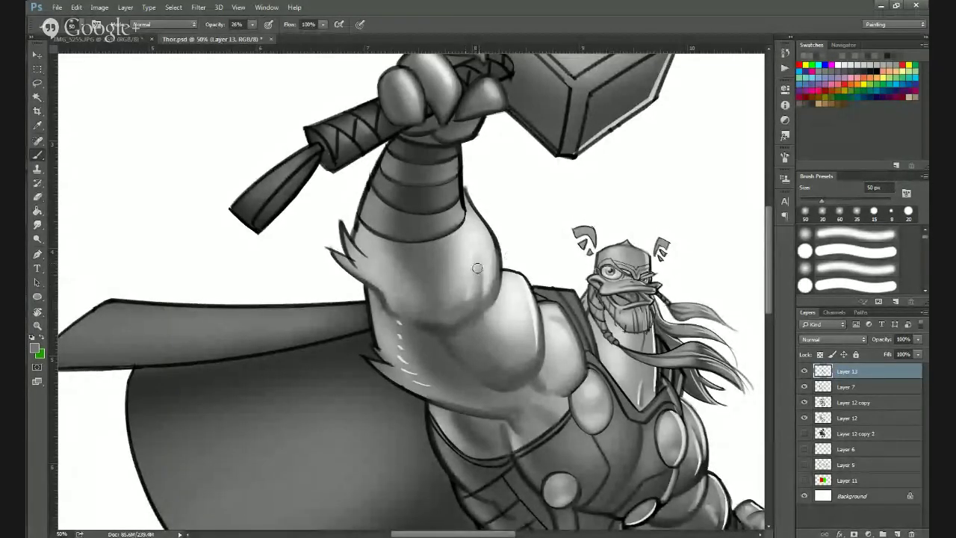
{"action": "left_click_drag", "start_coordinate": [478, 268], "coordinate": [478, 290]}
{"action": "left_click", "coordinate": [490, 293], "text": "alt"}
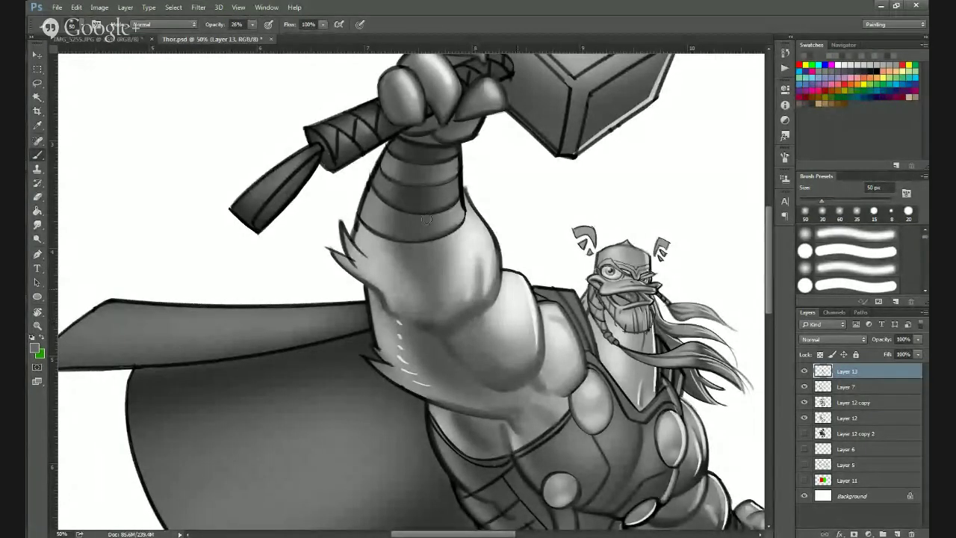
{"action": "left_click", "coordinate": [416, 316], "text": "alt"}
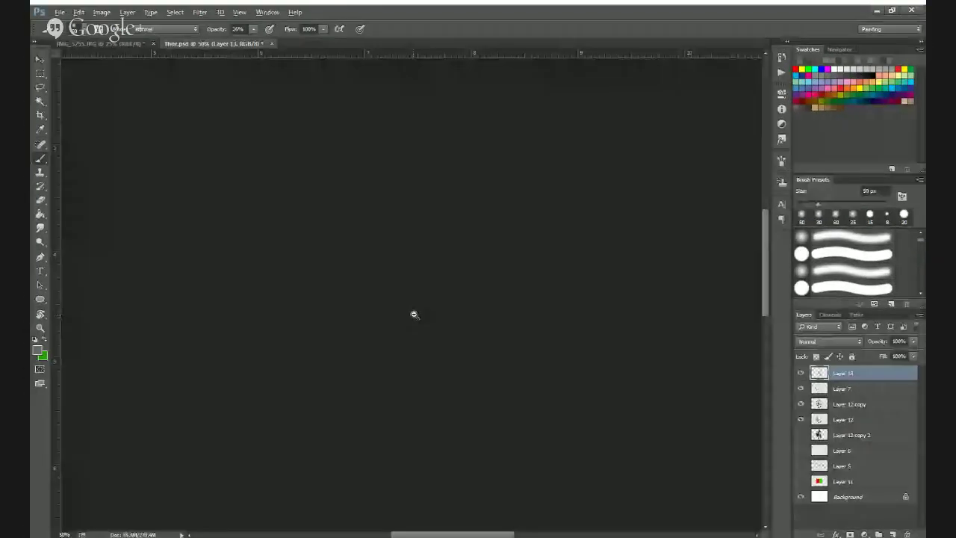
{"action": "left_click", "coordinate": [415, 315], "text": "alt"}
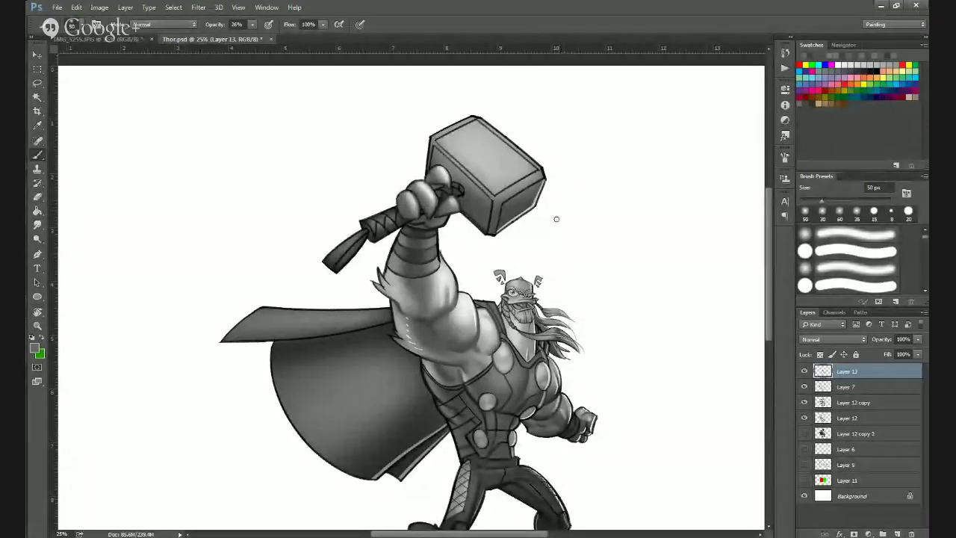
Soften the ink outline around the shoulder muscle beside the vest's upper disc with 40 px and 25 px brushes.
{"action": "key", "text": "ctrl+plus"}
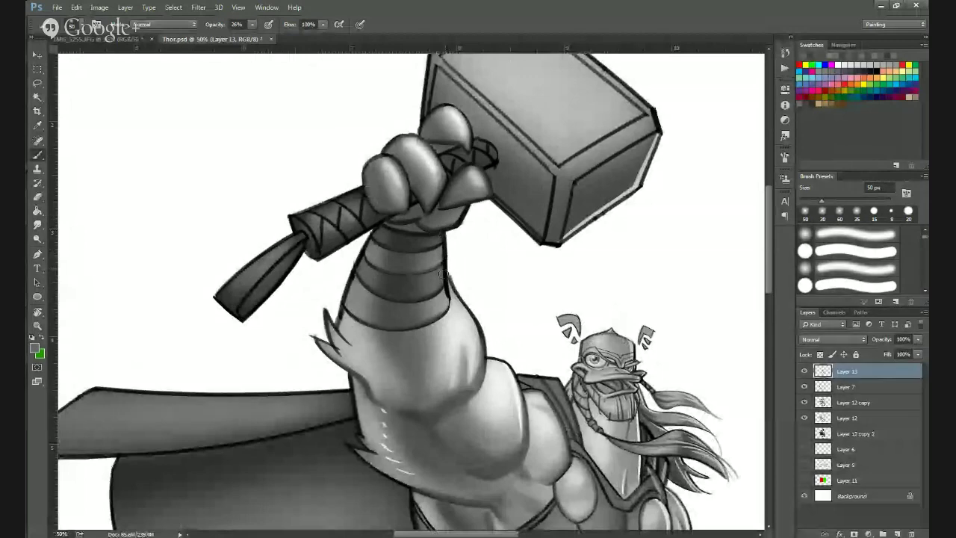
{"action": "left_click_drag", "start_coordinate": [447, 271], "coordinate": [440, 292]}
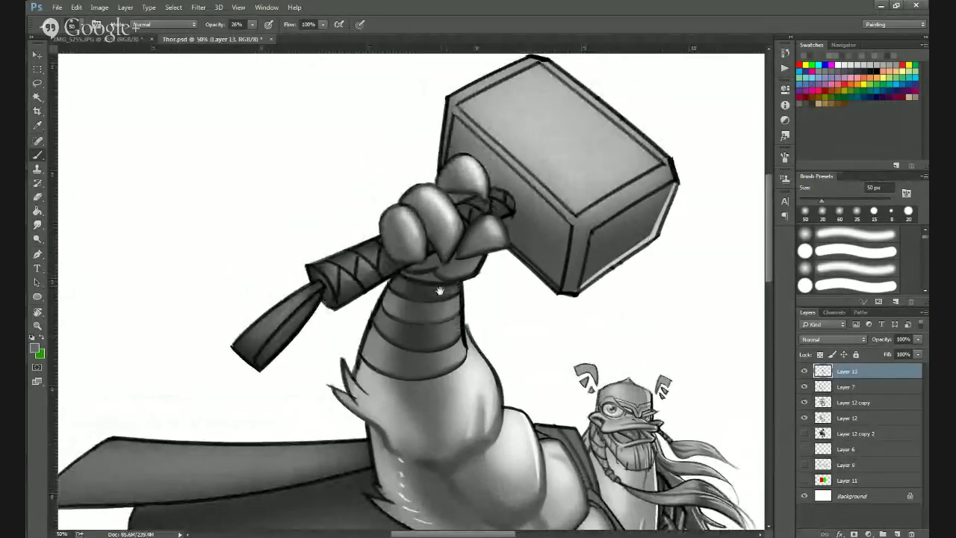
{"action": "left_click_drag", "start_coordinate": [500, 273], "coordinate": [482, 187]}
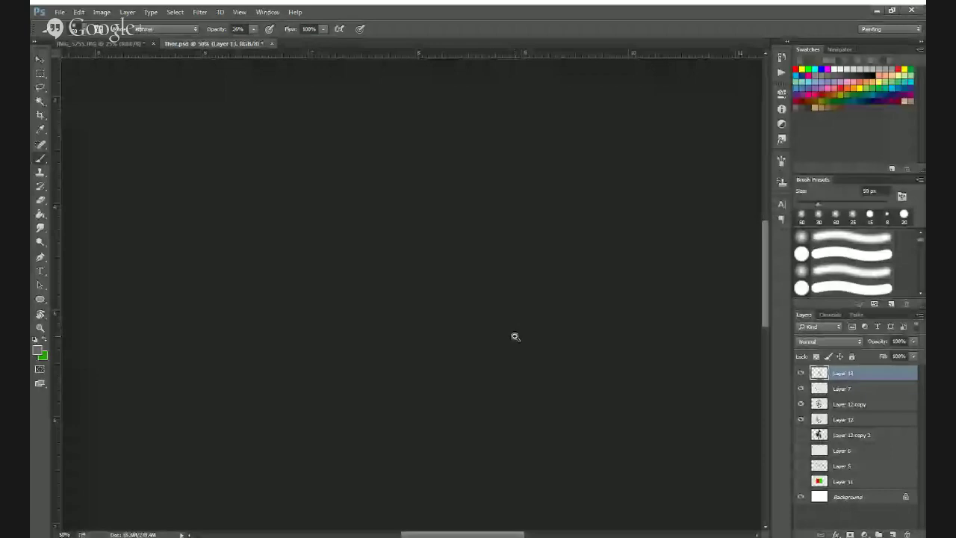
{"action": "left_click", "coordinate": [516, 334], "text": "ctrl"}
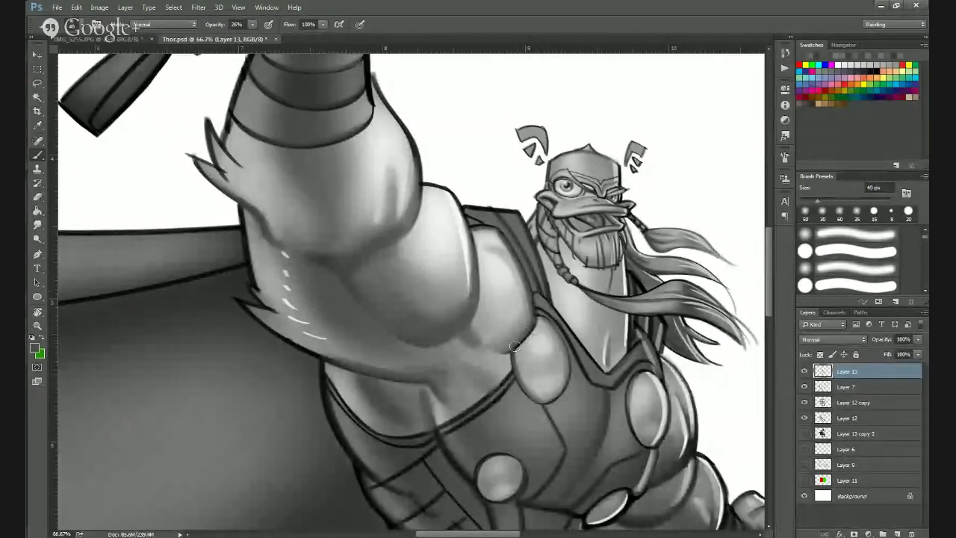
{"action": "key", "text": "bracketleft"}
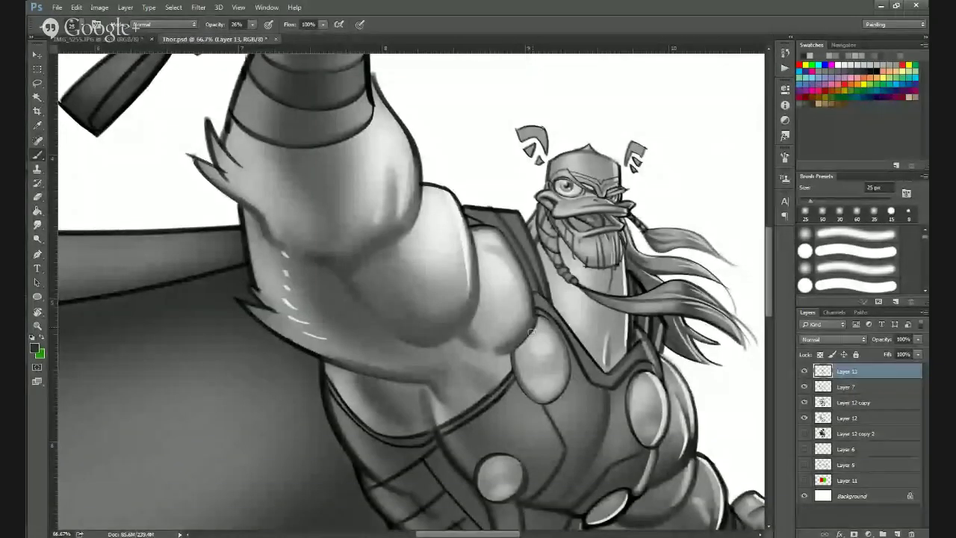
{"action": "left_click_drag", "start_coordinate": [504, 246], "coordinate": [529, 317]}
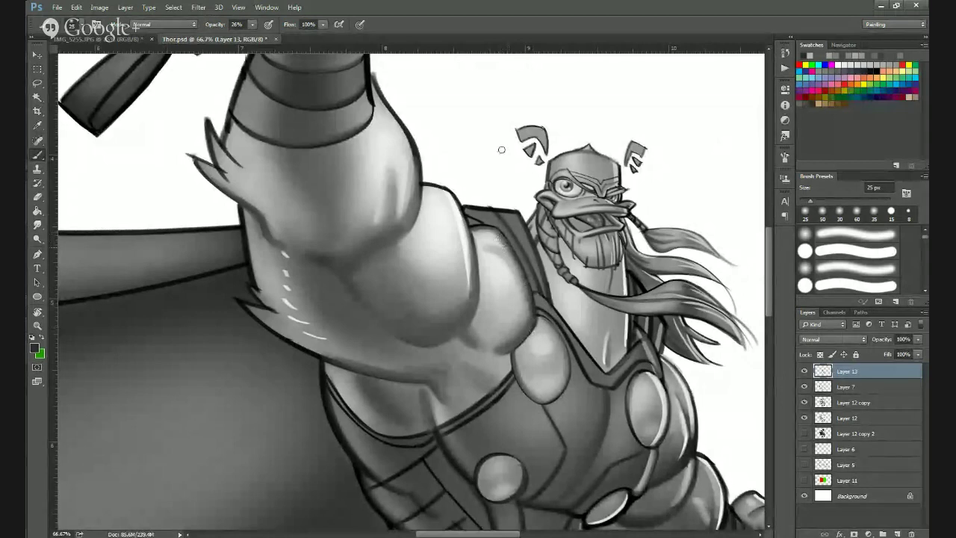
{"action": "left_click_drag", "start_coordinate": [500, 241], "coordinate": [521, 282]}
{"action": "left_click", "coordinate": [499, 267], "text": "alt"}
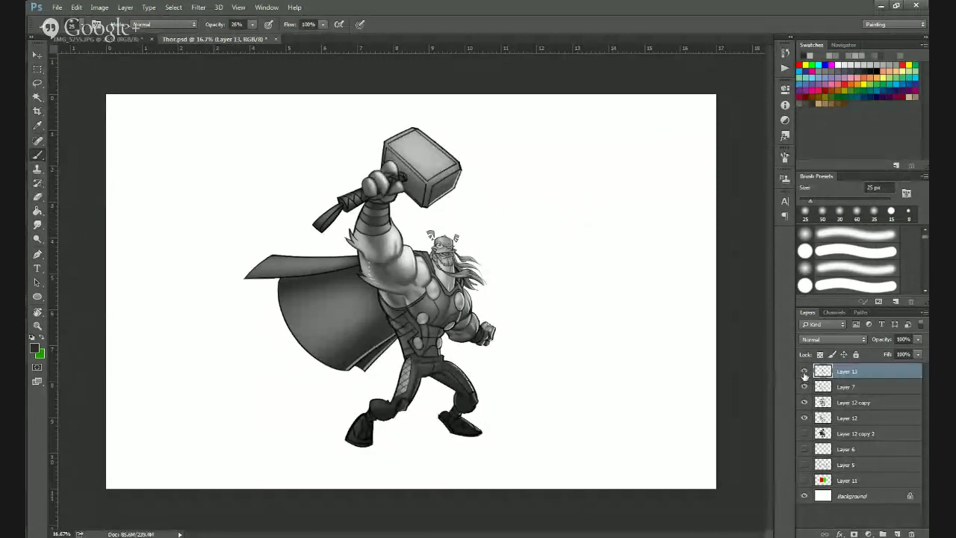
Toggle the visibility of Layer 13 and Layer 7 repeatedly to compare the whole figure with and without the blended painting.
{"action": "left_click", "coordinate": [804, 372]}
{"action": "left_click", "coordinate": [804, 390]}
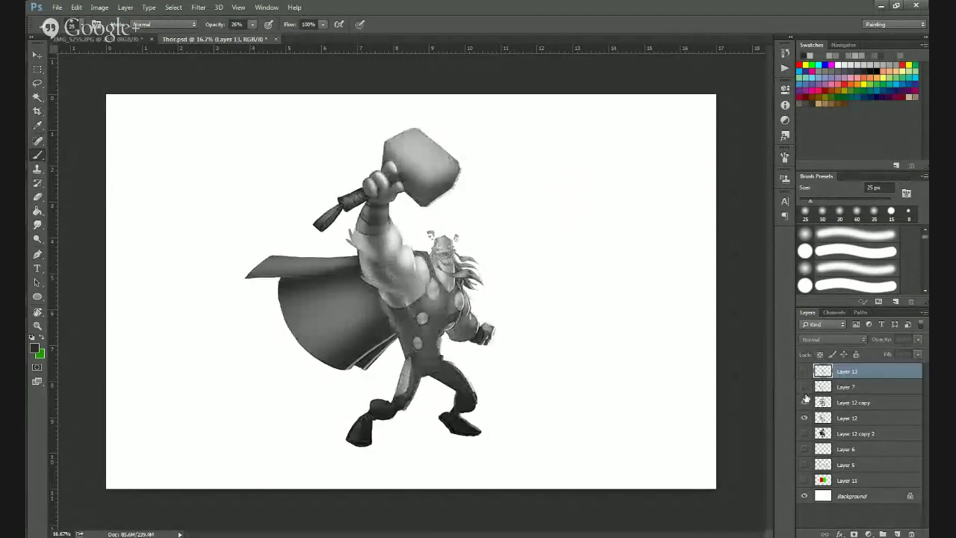
{"action": "left_click", "coordinate": [804, 389]}
{"action": "left_click", "coordinate": [804, 387]}
{"action": "left_click", "coordinate": [806, 373]}
{"action": "left_click", "coordinate": [805, 373]}
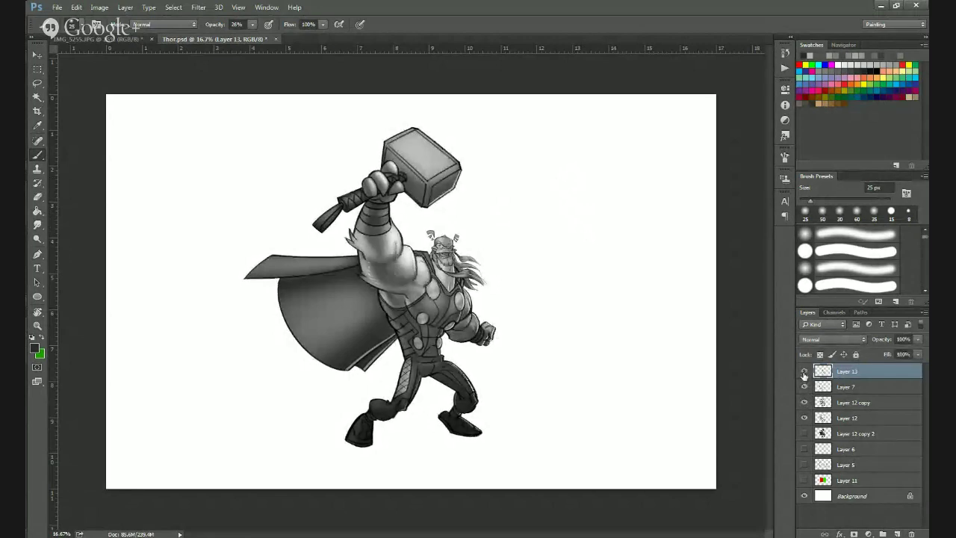
{"action": "left_click", "coordinate": [805, 373]}
{"action": "left_click", "coordinate": [805, 373]}
{"action": "left_click", "coordinate": [804, 373]}
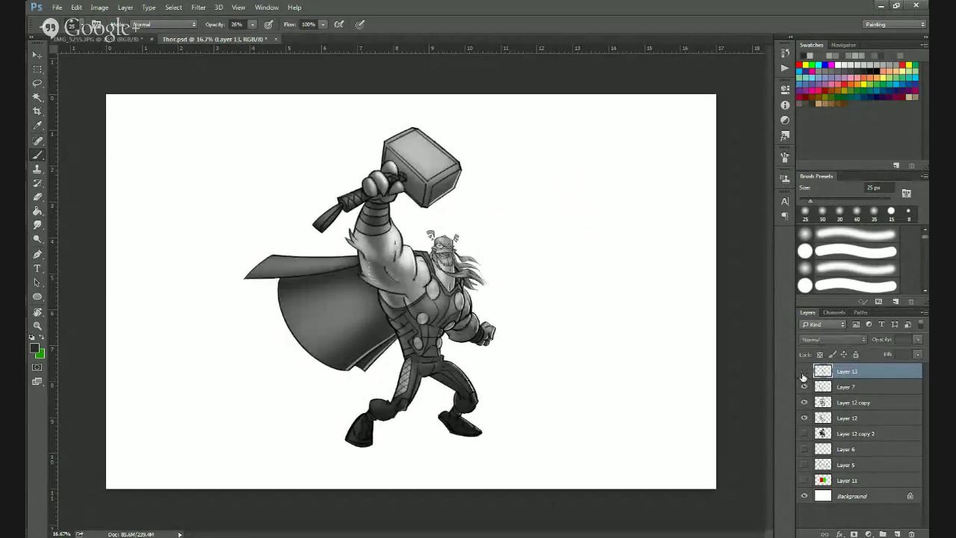
{"action": "left_click", "coordinate": [805, 373]}
{"action": "left_click", "coordinate": [805, 373]}
{"action": "left_click", "coordinate": [804, 373]}
{"action": "left_click", "coordinate": [804, 373]}
{"action": "left_click", "coordinate": [805, 373]}
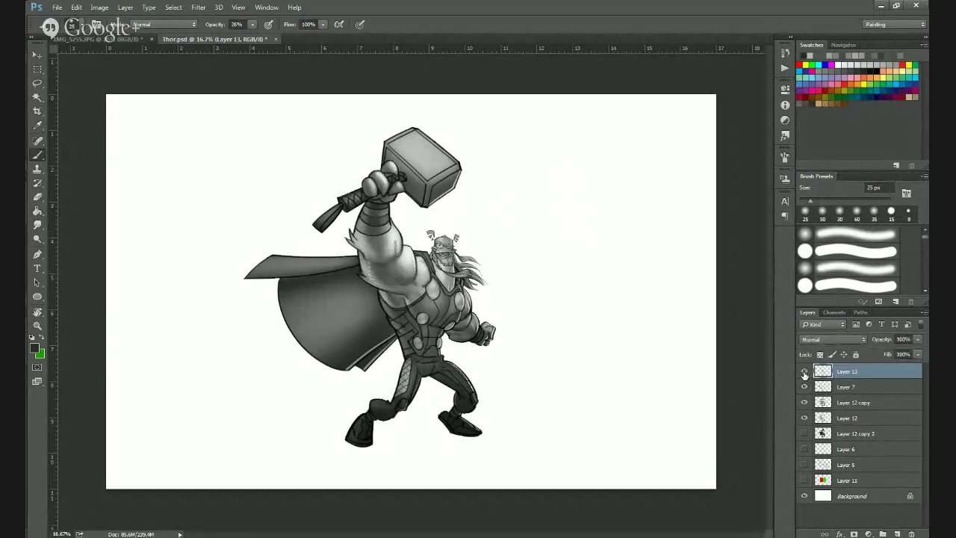
{"action": "left_click", "coordinate": [805, 373]}
{"action": "left_click", "coordinate": [805, 373]}
{"action": "left_click", "coordinate": [804, 373]}
{"action": "left_click", "coordinate": [805, 373]}
{"action": "left_click", "coordinate": [805, 372]}
Inspect the figure's legs, torso, raised arm and hammer-gripping hand at closer zoom.
{"action": "left_click", "coordinate": [396, 316], "text": "ctrl"}
{"action": "left_click", "coordinate": [395, 316], "text": "ctrl"}
{"action": "left_click_drag", "start_coordinate": [384, 390], "coordinate": [374, 220]}
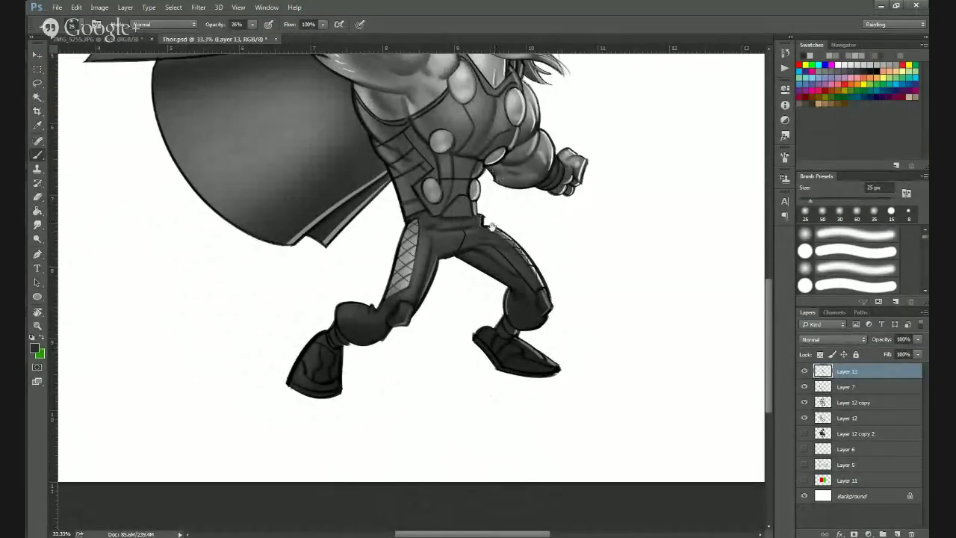
{"action": "left_click_drag", "start_coordinate": [475, 197], "coordinate": [498, 314]}
{"action": "left_click_drag", "start_coordinate": [469, 166], "coordinate": [491, 284]}
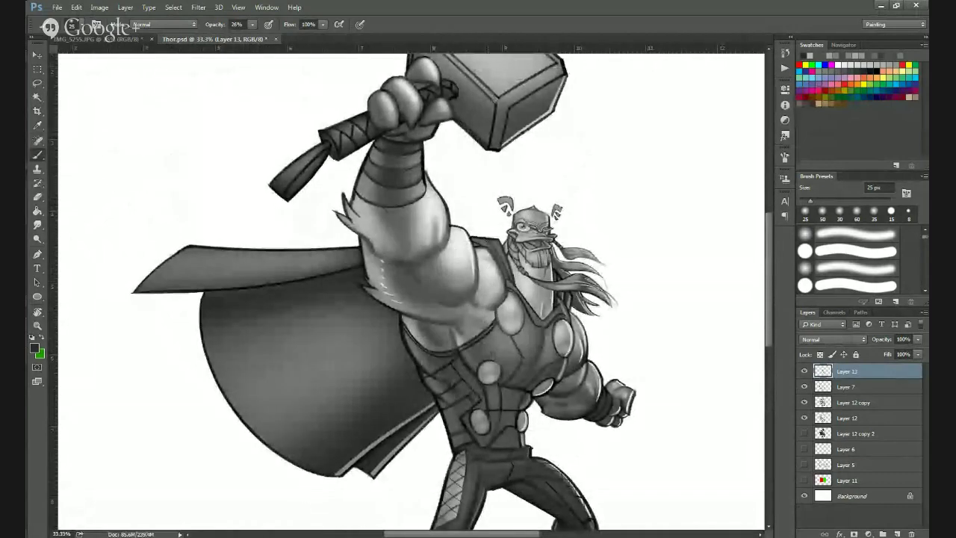
{"action": "left_click_drag", "start_coordinate": [487, 243], "coordinate": [497, 351]}
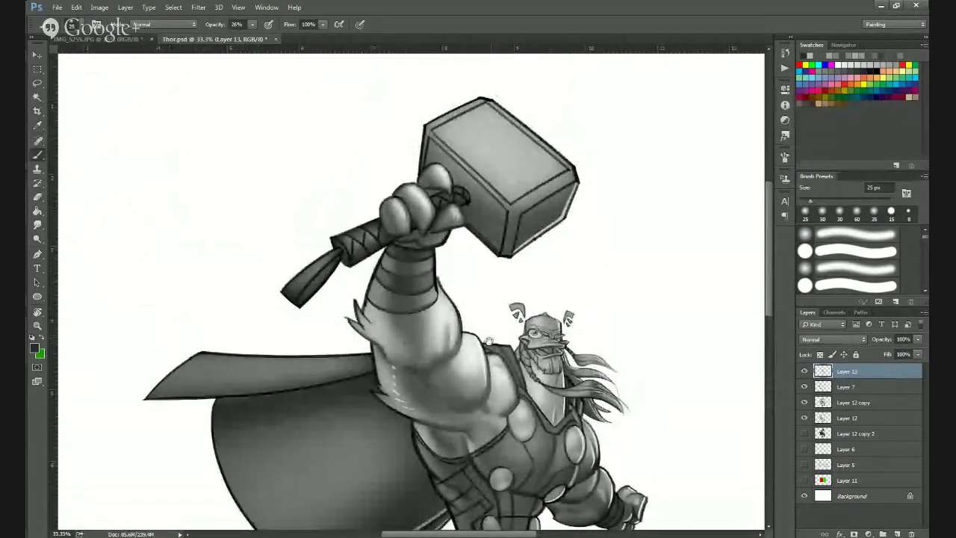
{"action": "left_click", "coordinate": [499, 209], "text": "ctrl"}
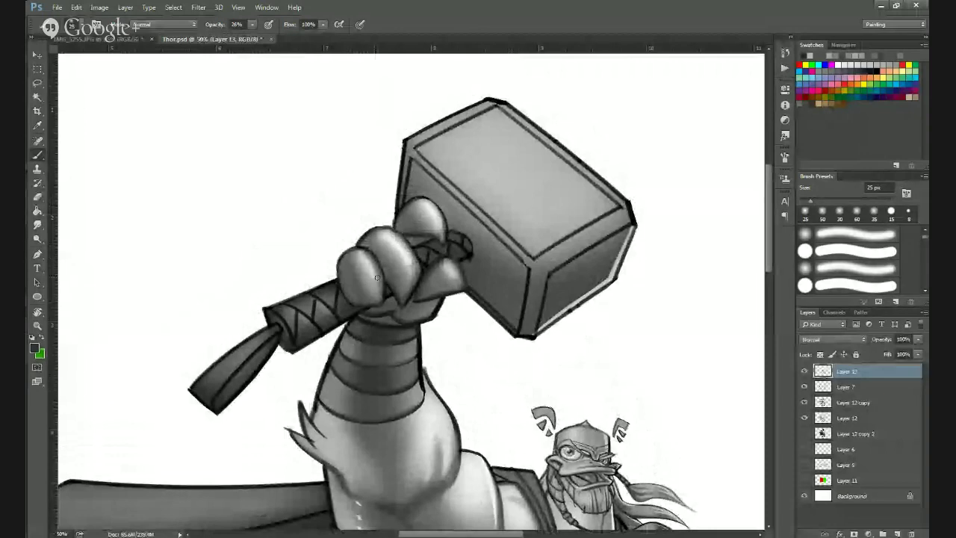
Enlarge the brush to 45 px and paint sampled greys over the ink line along the hammer face's long edge above the fist.
{"action": "scroll", "coordinate": [319, 301], "scroll_direction": "up", "scroll_amount": 1}
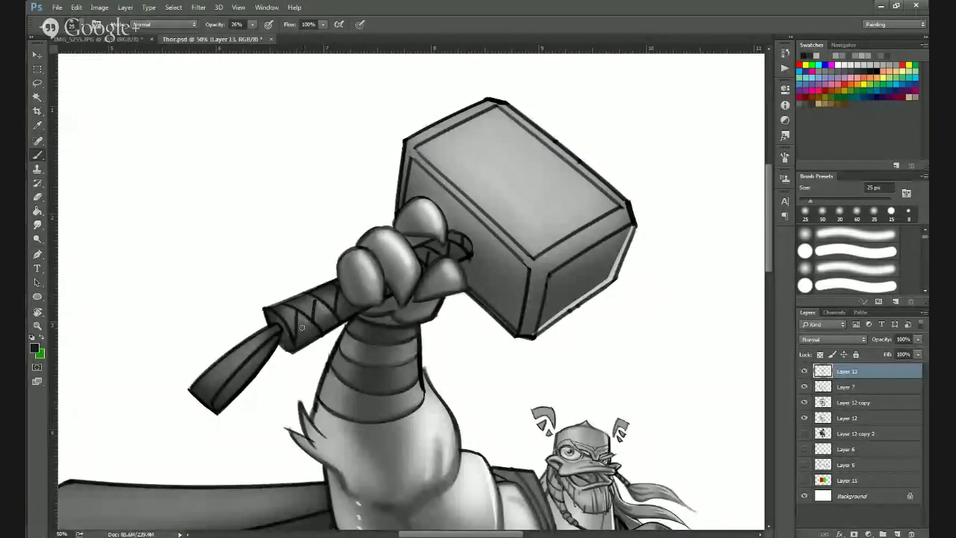
{"action": "left_click", "coordinate": [322, 269], "text": "alt"}
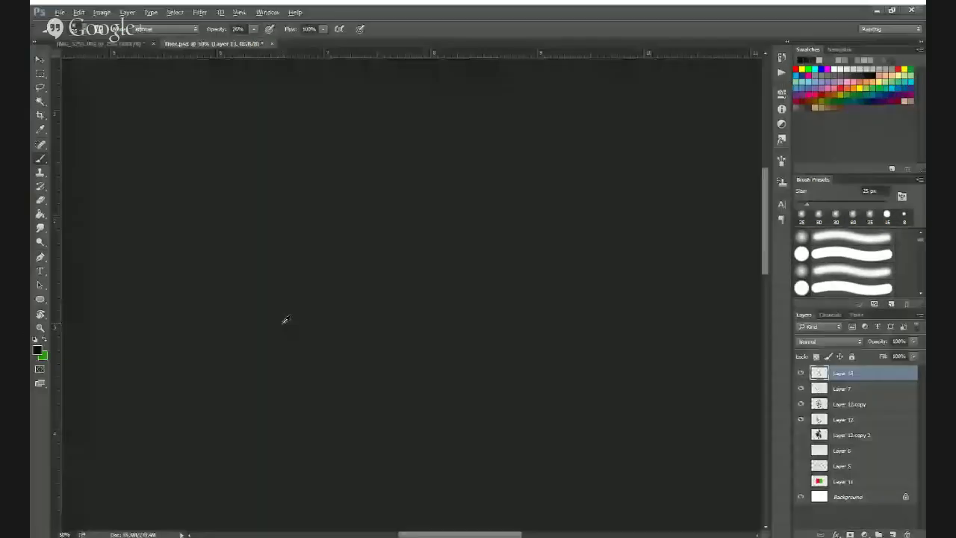
{"action": "left_click", "coordinate": [281, 321], "text": "alt"}
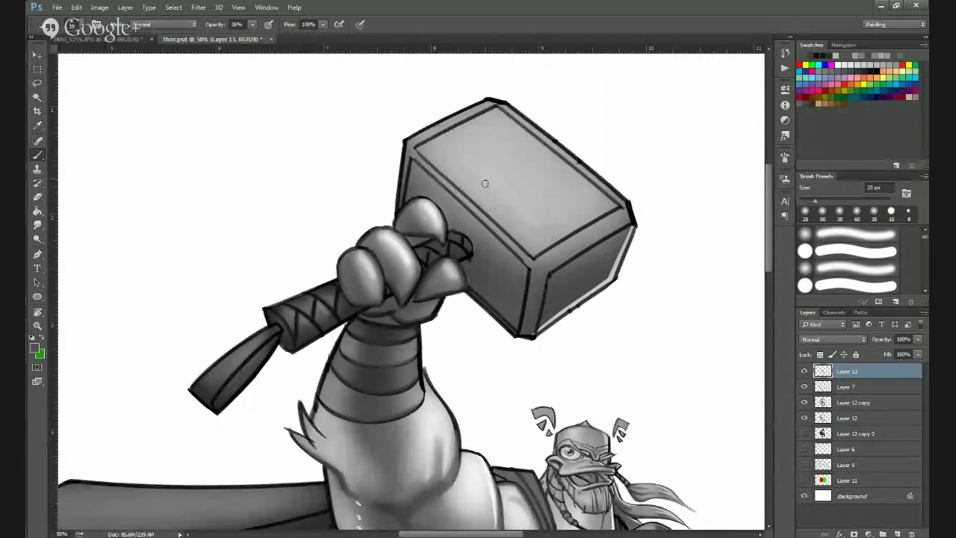
{"action": "key", "text": "bracketright"}
{"action": "key", "text": "bracketright"}
{"action": "left_click_drag", "start_coordinate": [414, 158], "coordinate": [511, 247]}
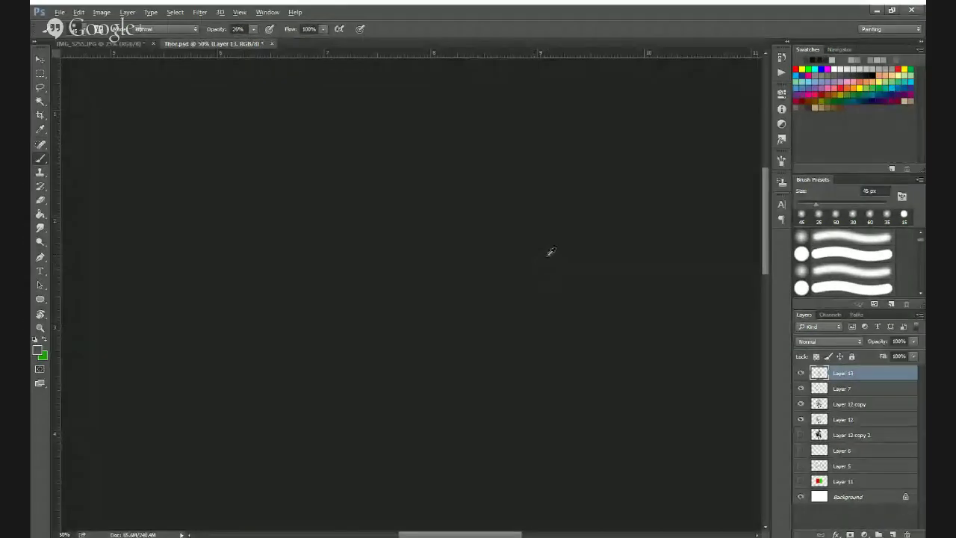
{"action": "left_click", "coordinate": [547, 258], "text": "alt"}
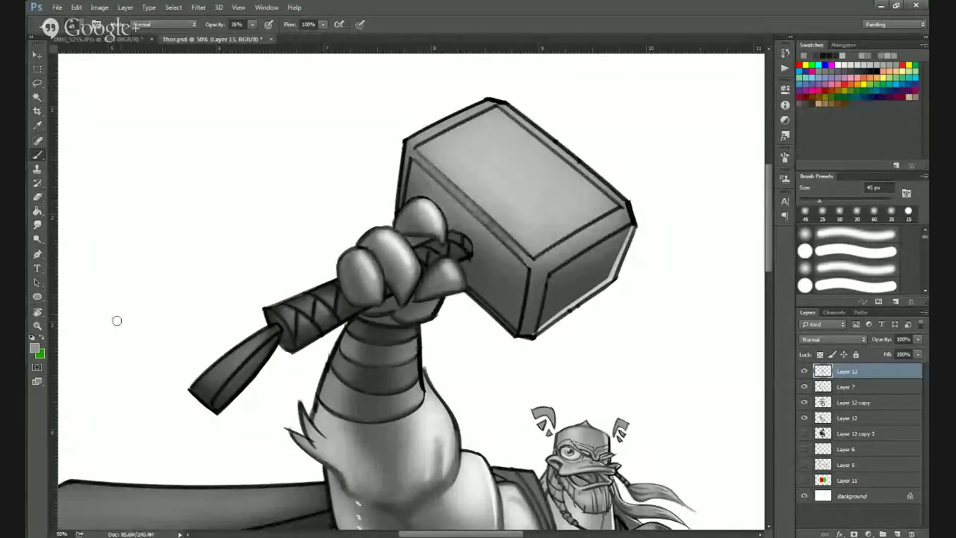
Rotate the canvas and blend the rest of the hammer face's fist-side edge line into the surrounding greys.
{"action": "key", "text": "r"}
{"action": "left_click_drag", "start_coordinate": [73, 331], "coordinate": [453, 362]}
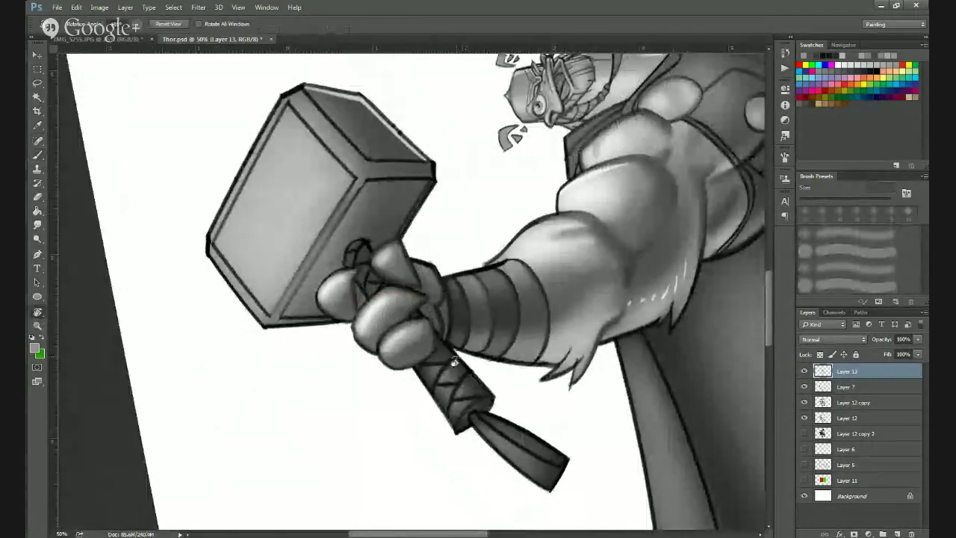
{"action": "key", "text": "b"}
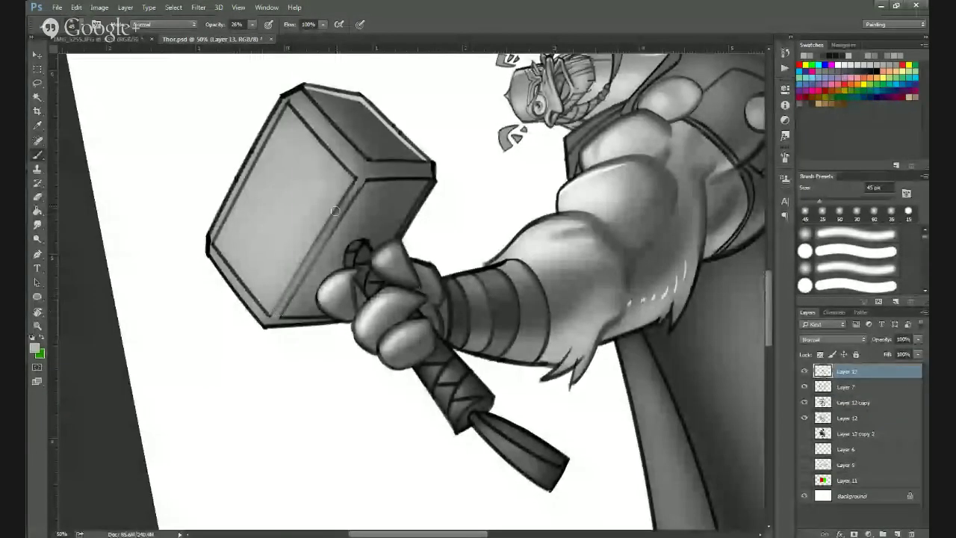
{"action": "mouse_move", "coordinate": [335, 212]}
{"action": "left_mouse_down"}
{"action": "mouse_move", "coordinate": [285, 305]}
{"action": "mouse_move", "coordinate": [353, 187]}
{"action": "mouse_move", "coordinate": [296, 283]}
{"action": "mouse_move", "coordinate": [350, 197]}
{"action": "mouse_move", "coordinate": [310, 243]}
{"action": "mouse_move", "coordinate": [284, 301]}
{"action": "mouse_move", "coordinate": [341, 210]}
{"action": "mouse_move", "coordinate": [281, 302]}
{"action": "mouse_move", "coordinate": [364, 182]}
{"action": "mouse_move", "coordinate": [268, 331]}
{"action": "mouse_move", "coordinate": [363, 182]}
{"action": "mouse_move", "coordinate": [266, 319]}
{"action": "mouse_move", "coordinate": [360, 182]}
{"action": "mouse_move", "coordinate": [278, 314]}
{"action": "mouse_move", "coordinate": [356, 191]}
{"action": "mouse_move", "coordinate": [327, 232]}
{"action": "left_mouse_up"}
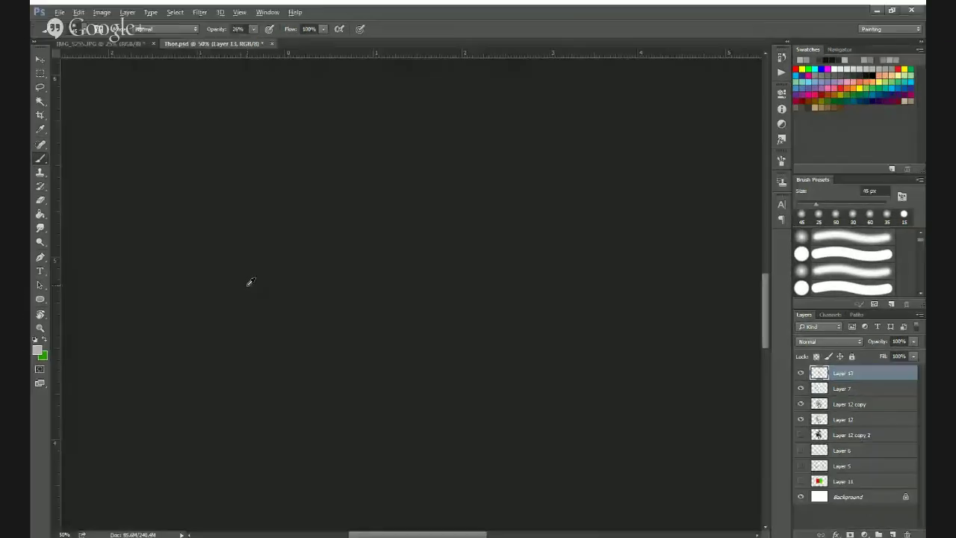
Paint over the line along the hammer face's short edge nearest the fist with sampled light greys to form a smooth bevel.
{"action": "left_click", "coordinate": [260, 311], "text": "alt"}
{"action": "mouse_move", "coordinate": [249, 296]}
{"action": "left_mouse_down"}
{"action": "mouse_move", "coordinate": [220, 263]}
{"action": "mouse_move", "coordinate": [253, 304]}
{"action": "mouse_move", "coordinate": [221, 258]}
{"action": "left_mouse_up"}
{"action": "mouse_move", "coordinate": [222, 259]}
{"action": "left_mouse_down"}
{"action": "mouse_move", "coordinate": [253, 309]}
{"action": "mouse_move", "coordinate": [221, 257]}
{"action": "left_mouse_up"}
{"action": "mouse_move", "coordinate": [221, 257]}
{"action": "left_mouse_down"}
{"action": "mouse_move", "coordinate": [250, 301]}
{"action": "mouse_move", "coordinate": [216, 249]}
{"action": "mouse_move", "coordinate": [266, 318]}
{"action": "mouse_move", "coordinate": [219, 255]}
{"action": "mouse_move", "coordinate": [245, 296]}
{"action": "left_mouse_up"}
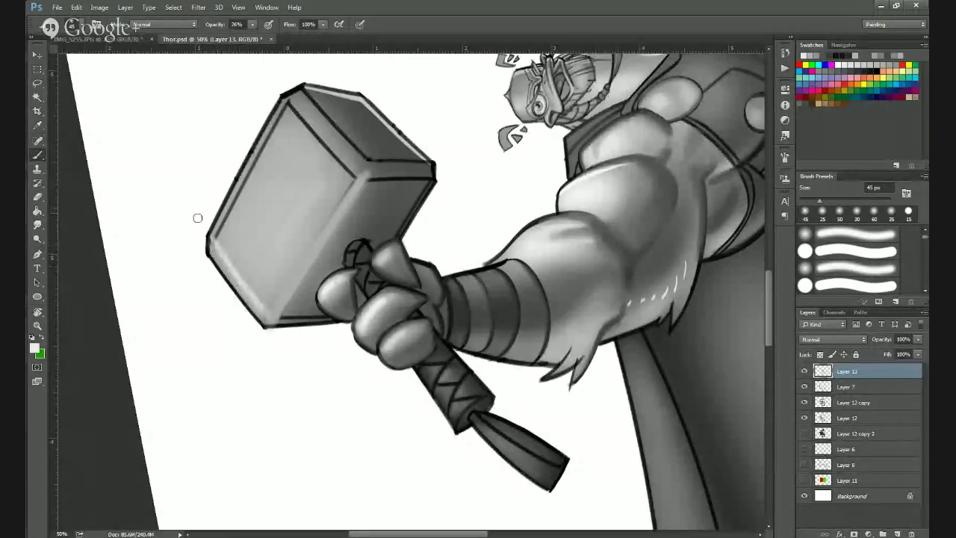
{"action": "left_click", "coordinate": [258, 293], "text": "alt"}
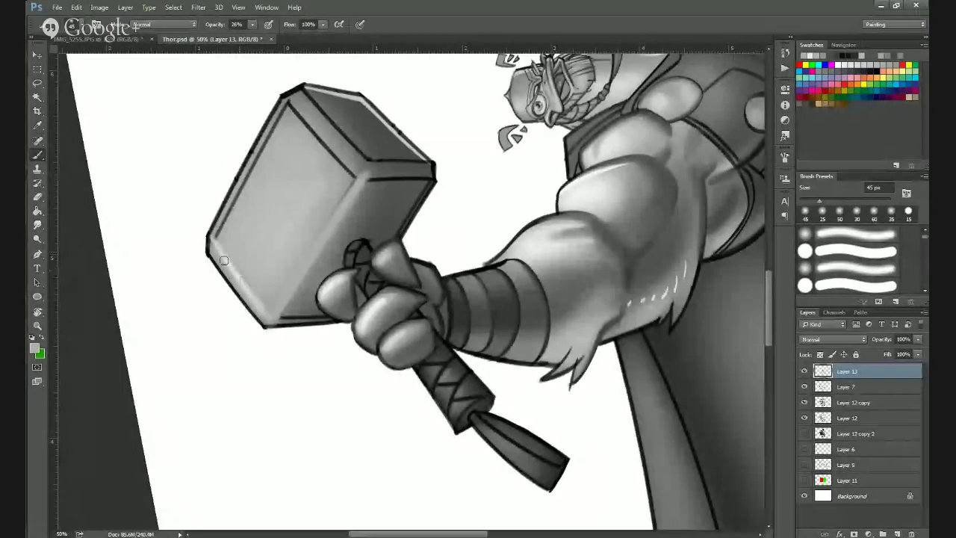
{"action": "left_click", "coordinate": [222, 252], "text": "alt"}
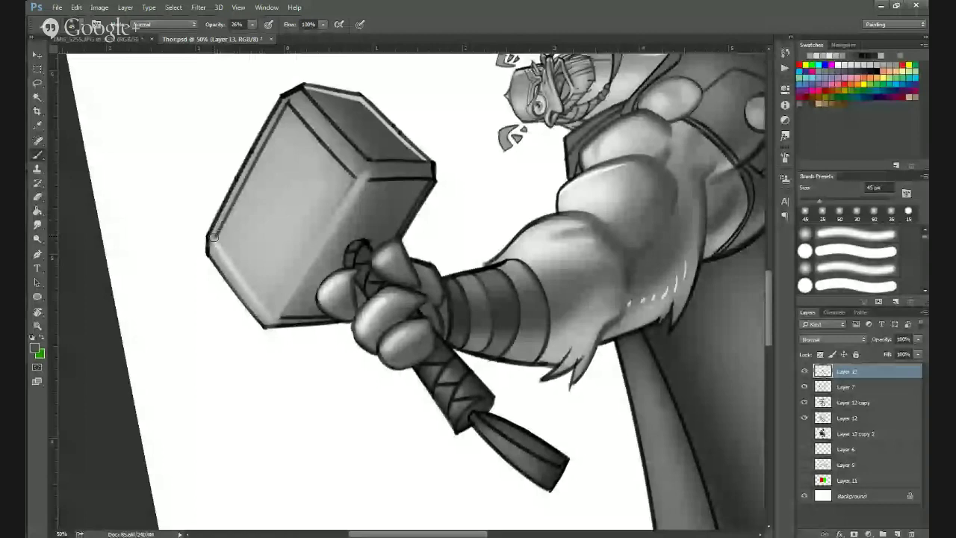
Blend the inner ink line along the hammer face's outer long edge with sampled mid greys.
{"action": "left_click_drag", "start_coordinate": [213, 237], "coordinate": [256, 159]}
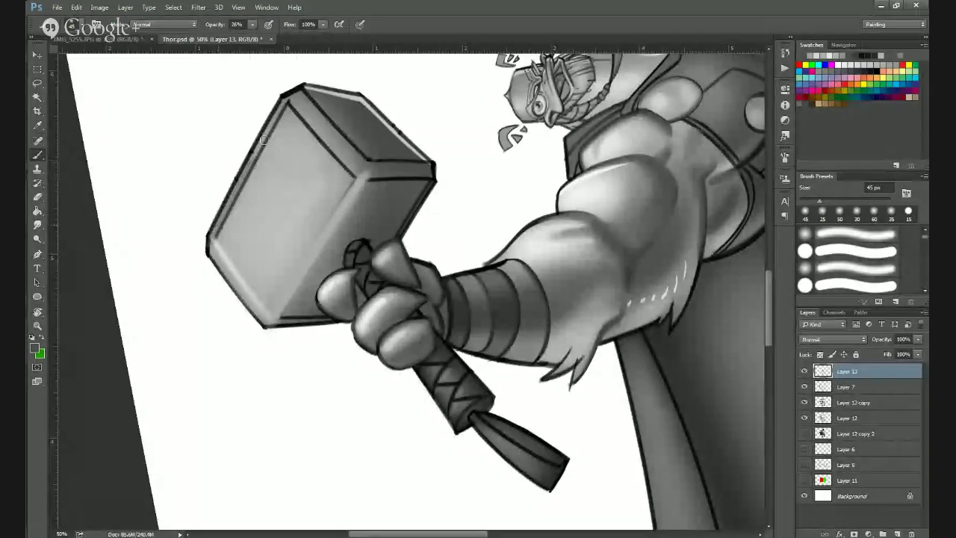
{"action": "left_click", "coordinate": [261, 145], "text": "alt"}
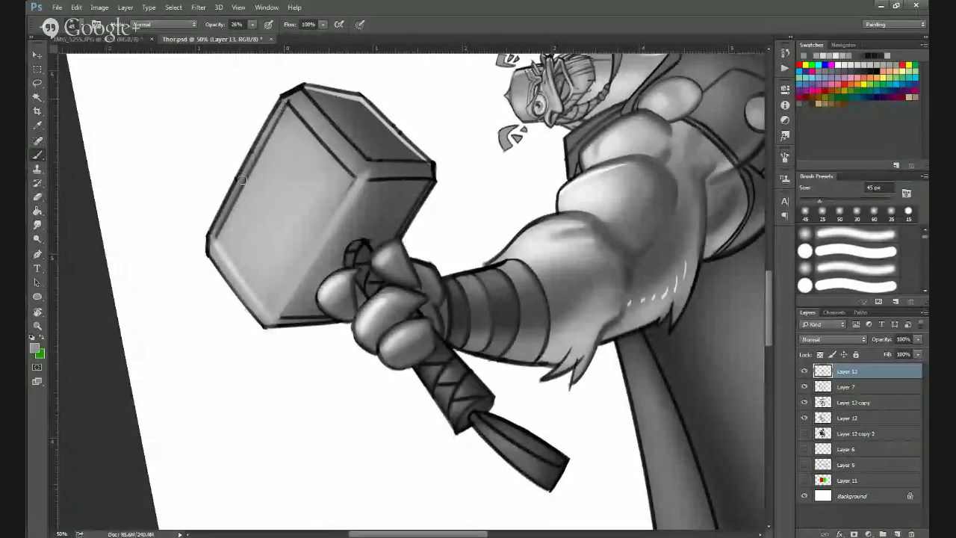
{"action": "mouse_move", "coordinate": [281, 112]}
{"action": "left_mouse_down"}
{"action": "mouse_move", "coordinate": [229, 199]}
{"action": "mouse_move", "coordinate": [281, 116]}
{"action": "left_mouse_up"}
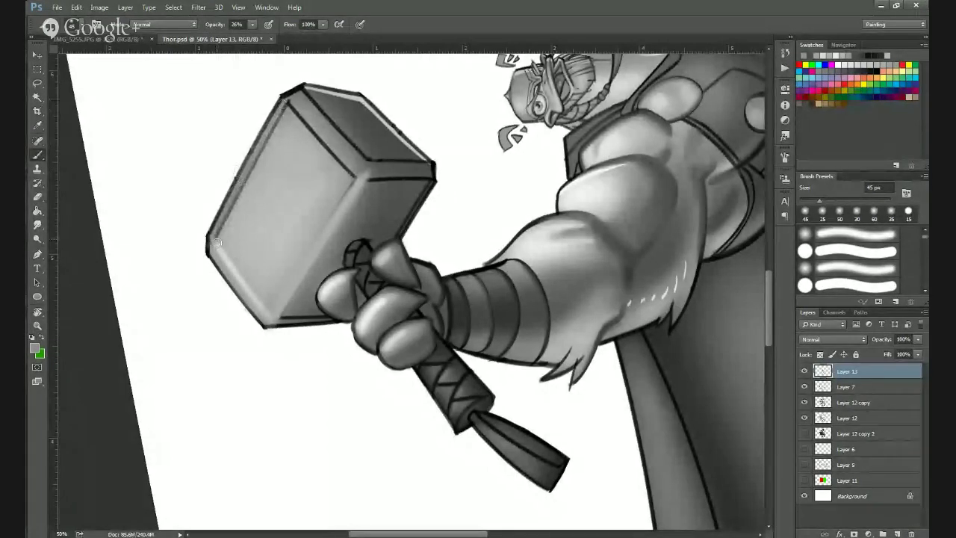
{"action": "left_click", "coordinate": [256, 183], "text": "alt"}
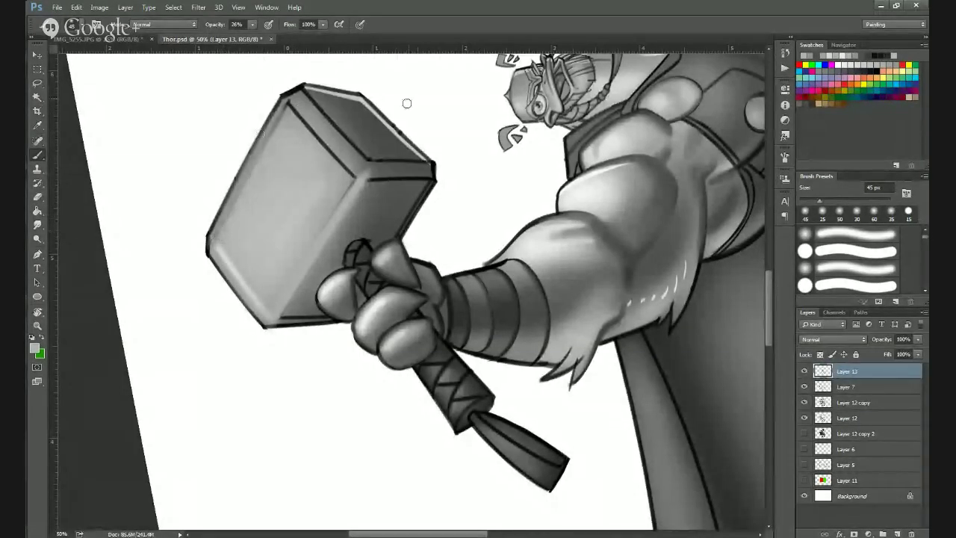
Fade the inner line along the hammer face's far short edge with a sampled grey.
{"action": "left_click", "coordinate": [270, 311], "text": "alt"}
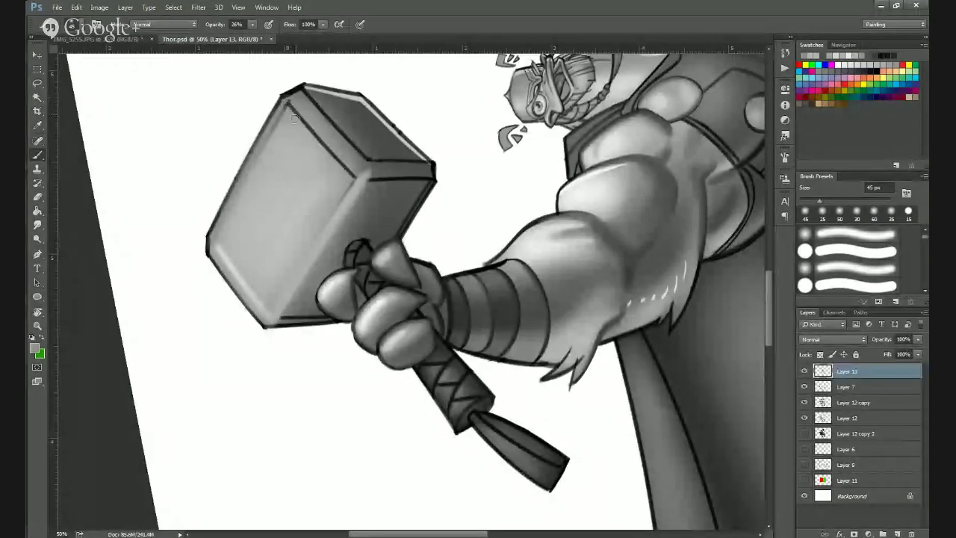
{"action": "left_click_drag", "start_coordinate": [293, 110], "coordinate": [352, 178]}
{"action": "left_click_drag", "start_coordinate": [324, 145], "coordinate": [355, 179]}
{"action": "mouse_move", "coordinate": [302, 118]}
{"action": "left_mouse_down"}
{"action": "mouse_move", "coordinate": [348, 175]}
{"action": "mouse_move", "coordinate": [324, 131]}
{"action": "left_mouse_up"}
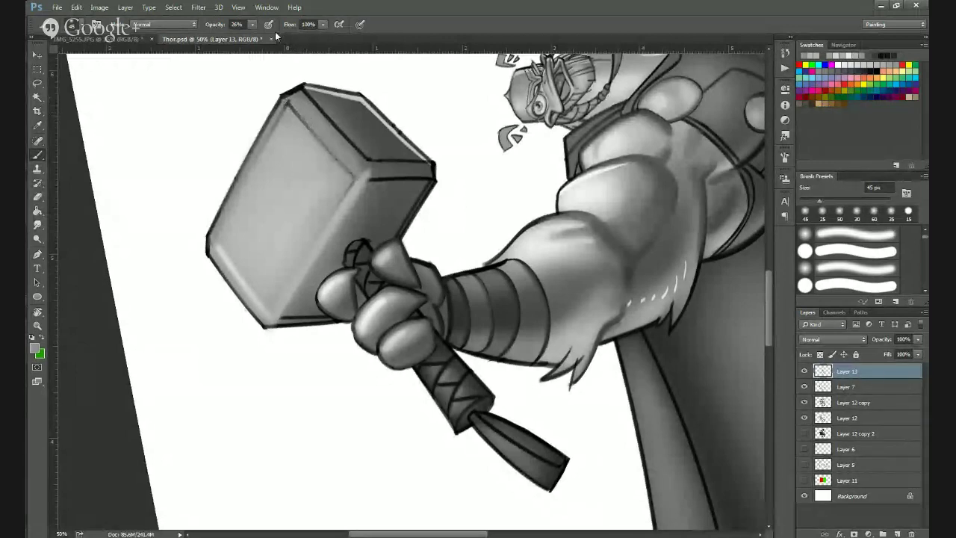
Rotate the canvas back toward upright and soften the ink lines along the bevel beside the hammer's dark end face.
{"action": "left_click", "coordinate": [38, 312]}
{"action": "left_click_drag", "start_coordinate": [288, 106], "coordinate": [626, 121]}
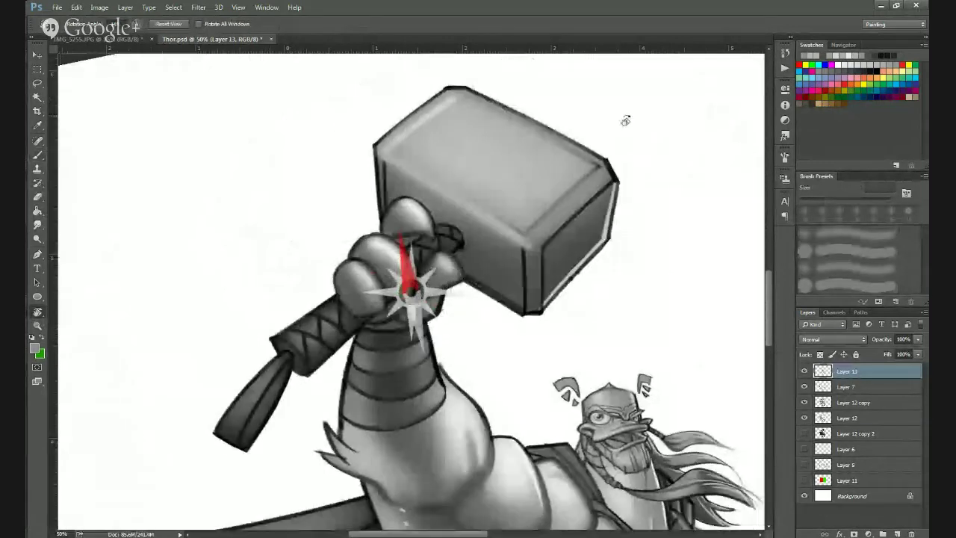
{"action": "left_click", "coordinate": [37, 154]}
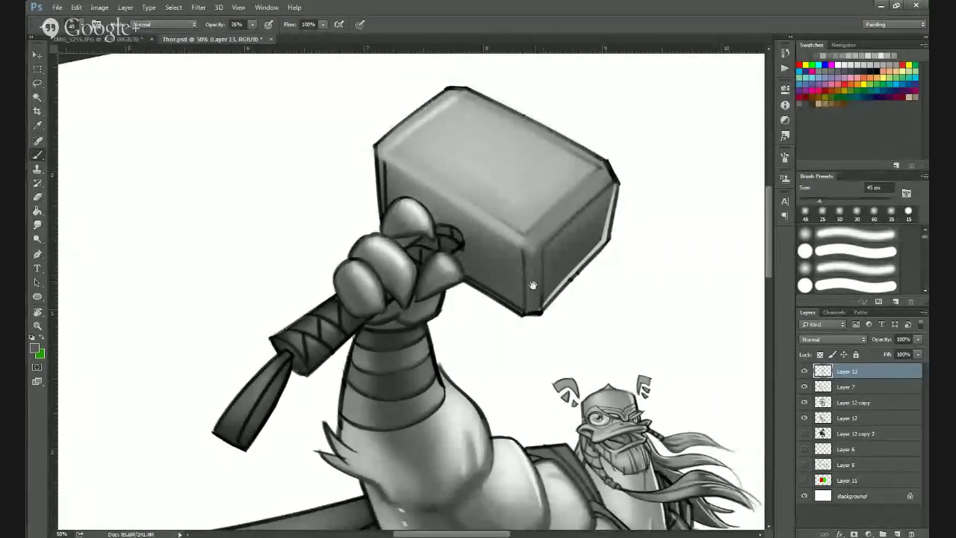
{"action": "left_click", "coordinate": [535, 282], "text": "alt"}
{"action": "left_click", "coordinate": [534, 282], "text": "alt"}
{"action": "left_click", "coordinate": [535, 283], "text": "alt"}
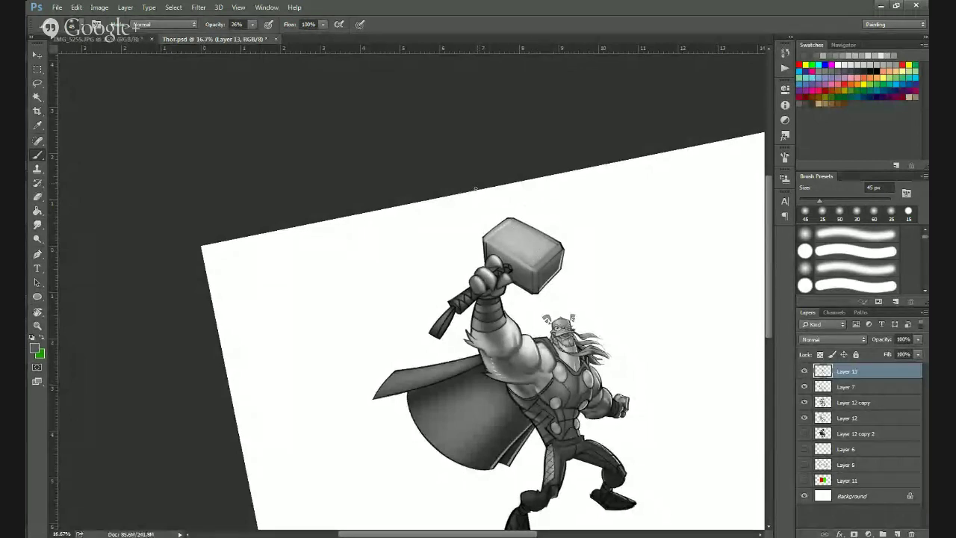
Reset the canvas rotation and frame the hammer head at 66.7% zoom.
{"action": "key", "text": "r"}
{"action": "left_click", "coordinate": [186, 27]}
{"action": "left_click", "coordinate": [517, 250], "text": "ctrl"}
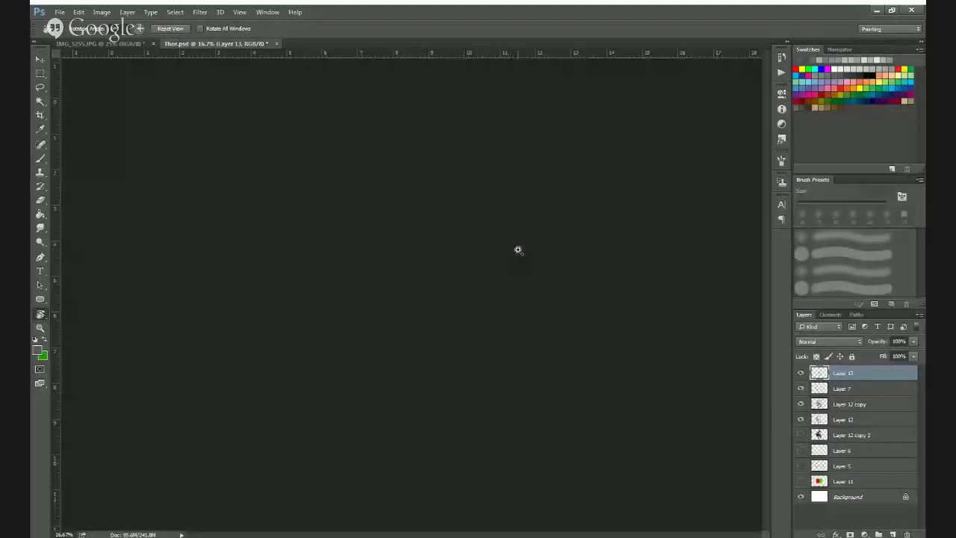
{"action": "left_click", "coordinate": [370, 149], "text": "ctrl"}
{"action": "left_click_drag", "start_coordinate": [380, 224], "coordinate": [407, 345]}
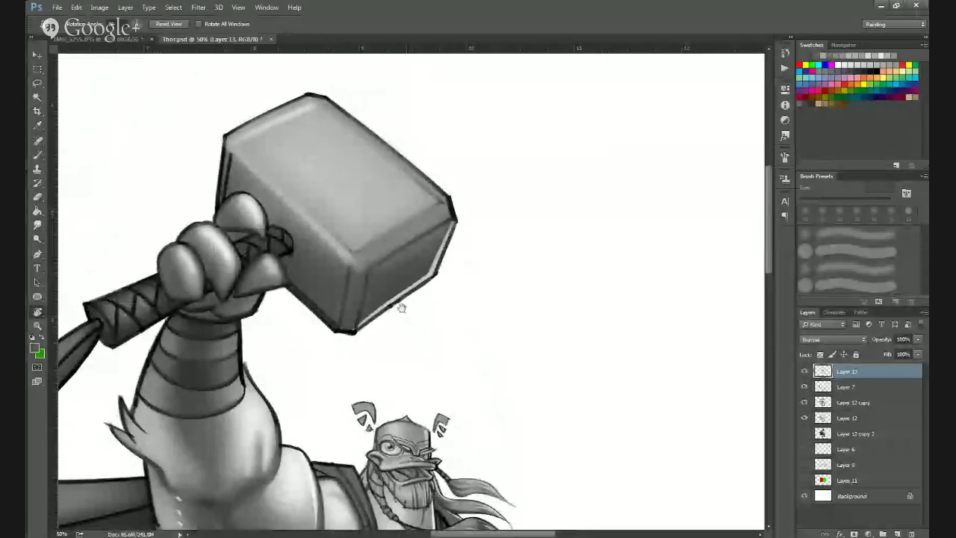
{"action": "left_click", "coordinate": [394, 269], "text": "ctrl"}
{"action": "left_click_drag", "start_coordinate": [354, 285], "coordinate": [351, 287]}
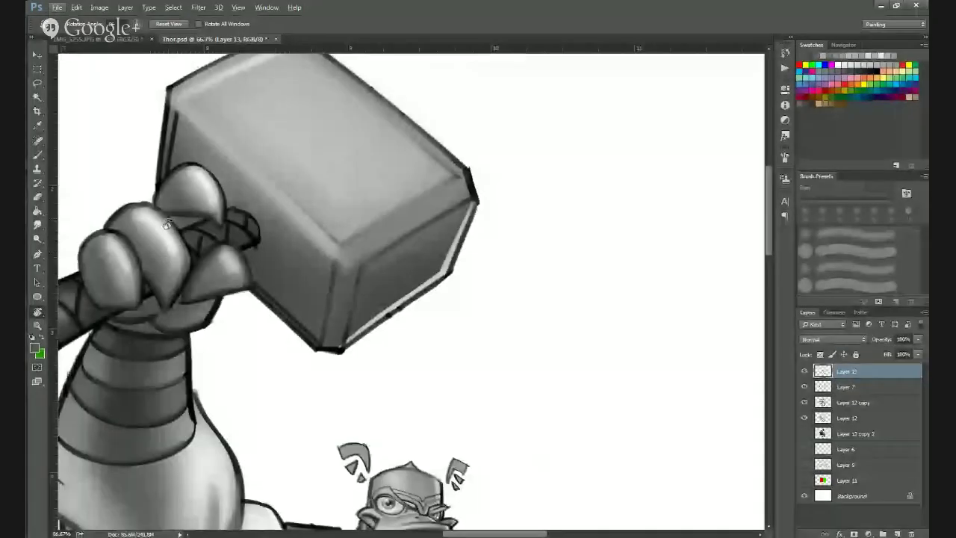
Smooth the vertical bevel lines at the hammer's lower corner with the 45 px brush, checking the shading at different zooms.
{"action": "key", "text": "b"}
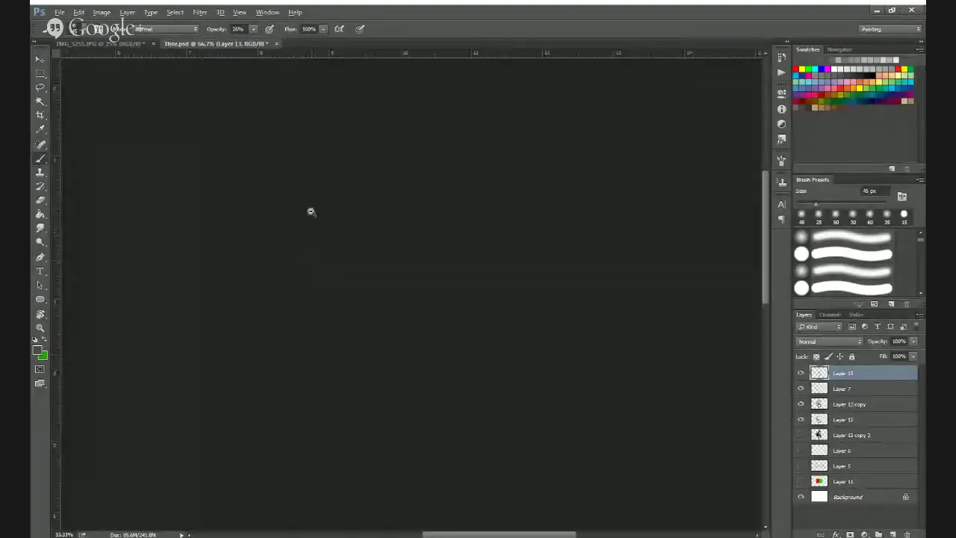
{"action": "left_click", "coordinate": [312, 212], "text": "alt"}
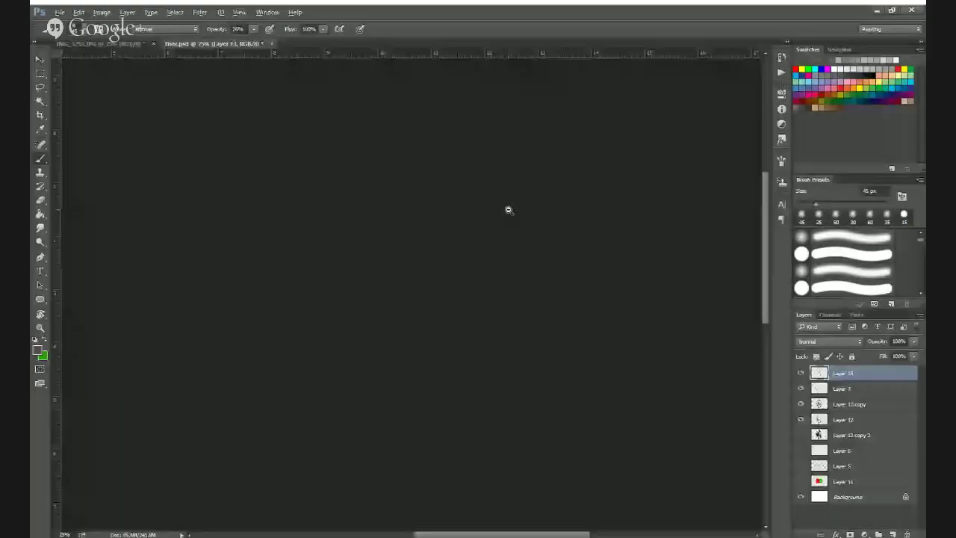
{"action": "left_click", "coordinate": [509, 210], "text": "alt"}
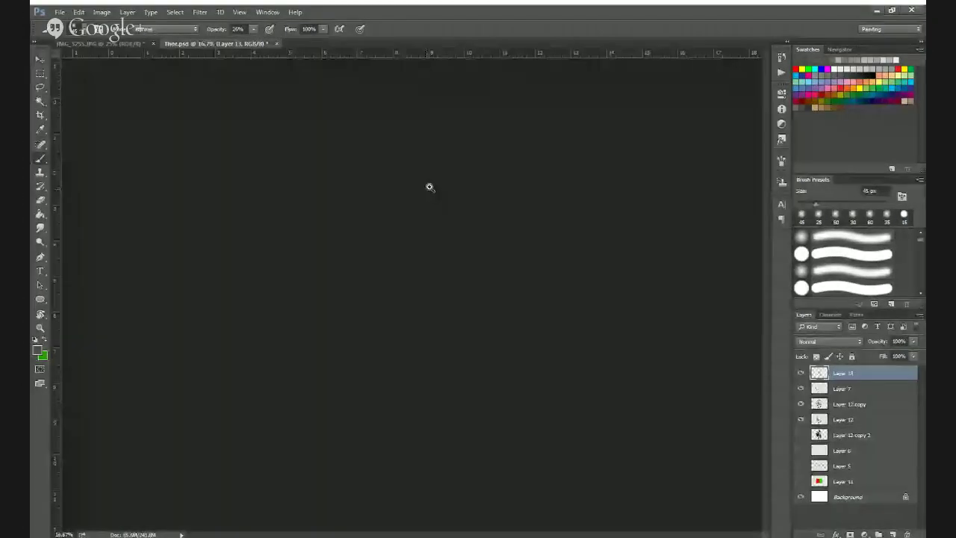
{"action": "left_click", "coordinate": [429, 187], "text": "ctrl"}
{"action": "left_click", "coordinate": [429, 187], "text": "ctrl"}
{"action": "left_click", "coordinate": [433, 181], "text": "ctrl"}
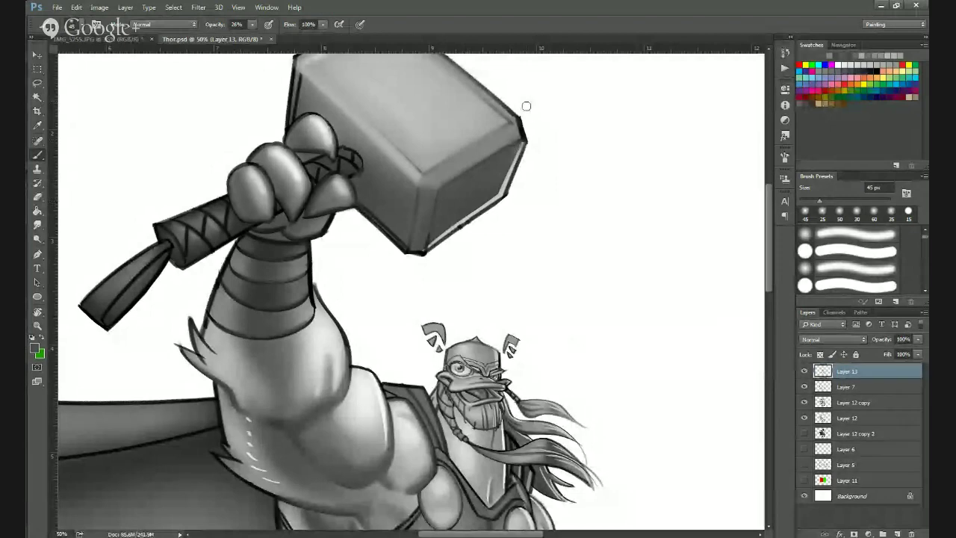
{"action": "scroll", "coordinate": [499, 193], "scroll_direction": "down", "scroll_amount": 1}
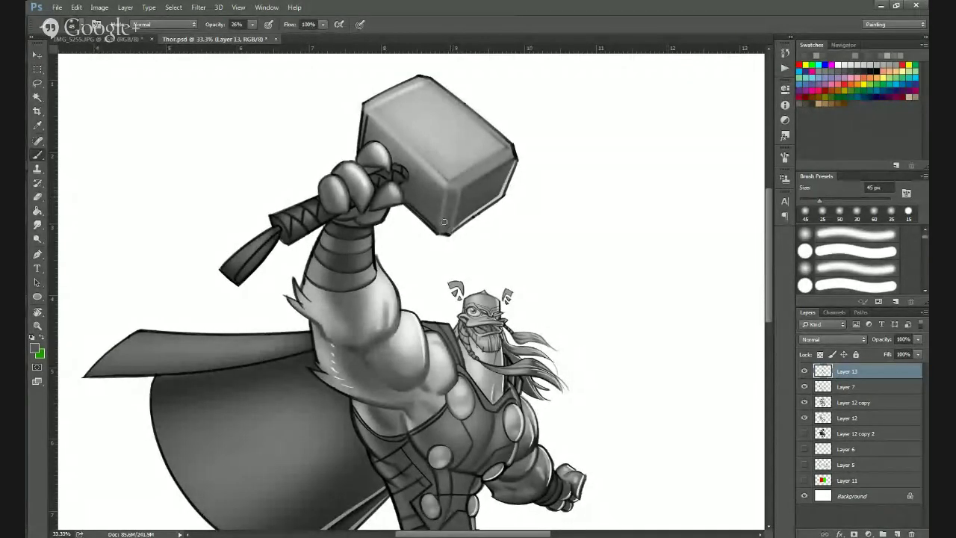
Soften the double ink line on the hammer's short side edge behind the fingers and check the whole figure.
{"action": "key", "text": "alt+space"}
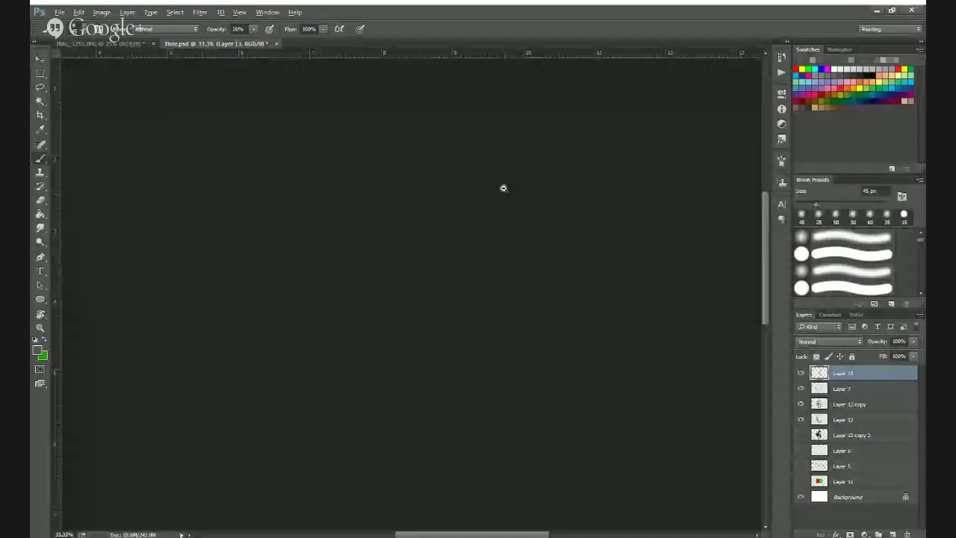
{"action": "left_click", "coordinate": [504, 188], "text": "alt"}
{"action": "left_click", "coordinate": [503, 188], "text": "alt"}
{"action": "left_click", "coordinate": [394, 151], "text": "ctrl"}
{"action": "left_click", "coordinate": [393, 151], "text": "ctrl"}
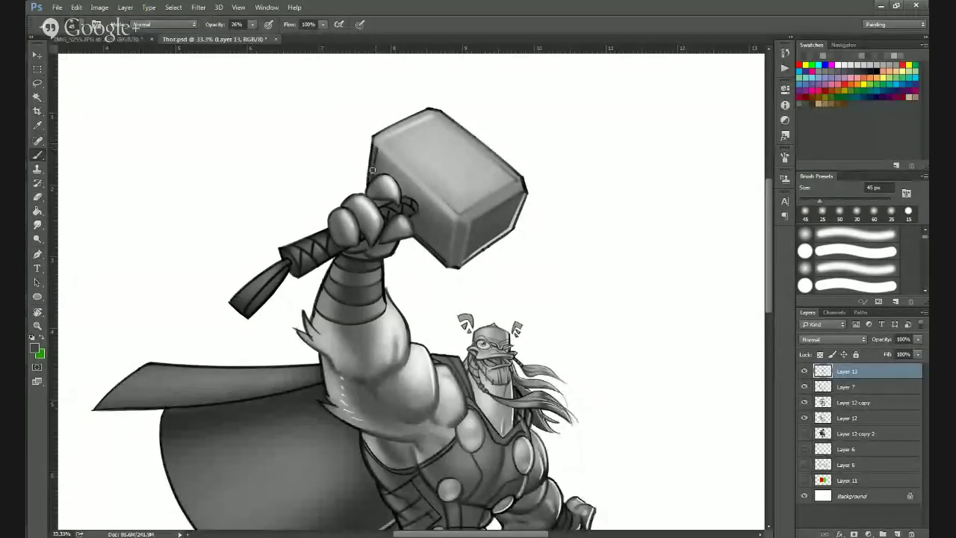
{"action": "left_click", "coordinate": [483, 188], "text": "alt"}
{"action": "left_click", "coordinate": [482, 188], "text": "alt"}
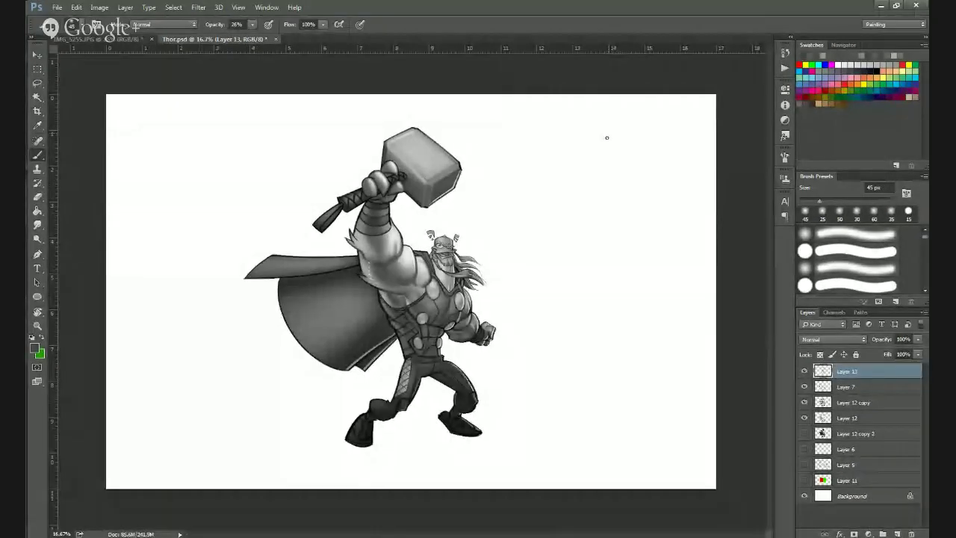
Touch up the hammer face's far corner with a sampled light grey and review the whole figure.
{"action": "left_click", "coordinate": [453, 150], "text": "ctrl"}
{"action": "left_click", "coordinate": [454, 149], "text": "ctrl"}
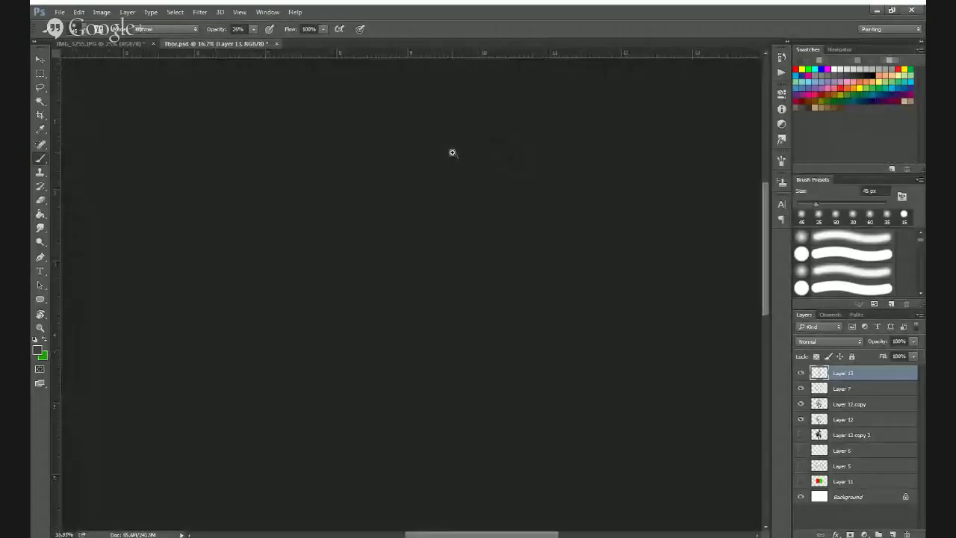
{"action": "left_click", "coordinate": [453, 149], "text": "ctrl"}
{"action": "left_click", "coordinate": [429, 159], "text": "alt"}
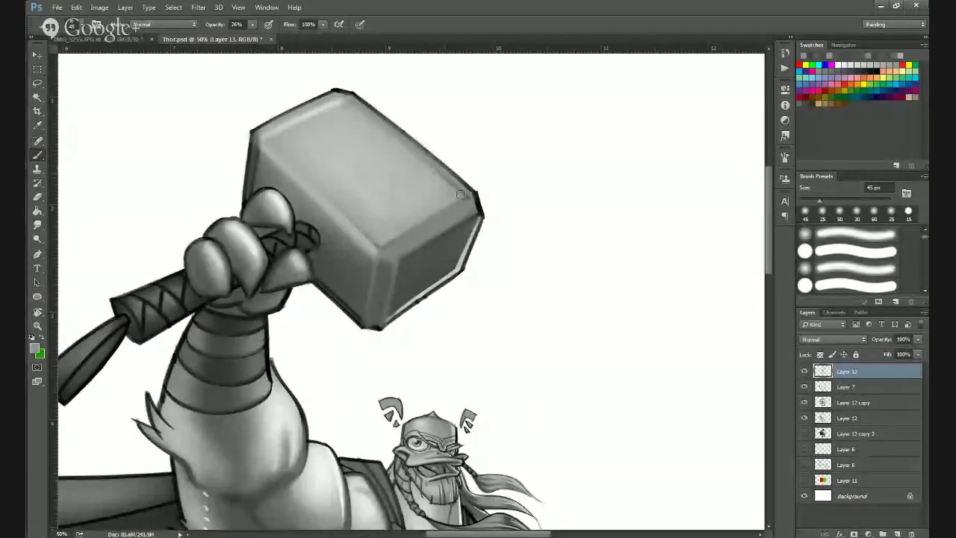
{"action": "left_click", "coordinate": [518, 232], "text": "alt"}
{"action": "left_click", "coordinate": [519, 232], "text": "alt"}
{"action": "left_click", "coordinate": [517, 232], "text": "alt"}
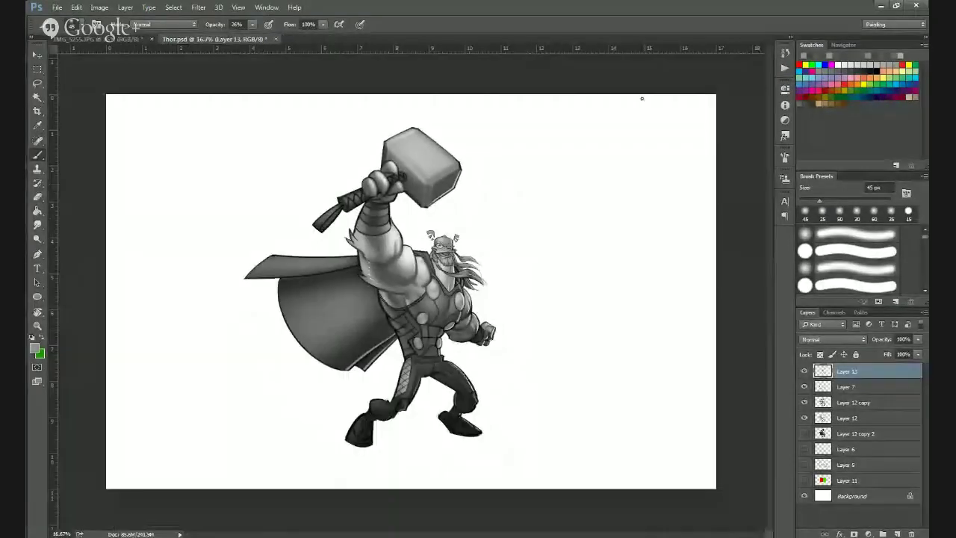
{"action": "scroll", "coordinate": [335, 216], "scroll_direction": "up", "scroll_amount": 4}
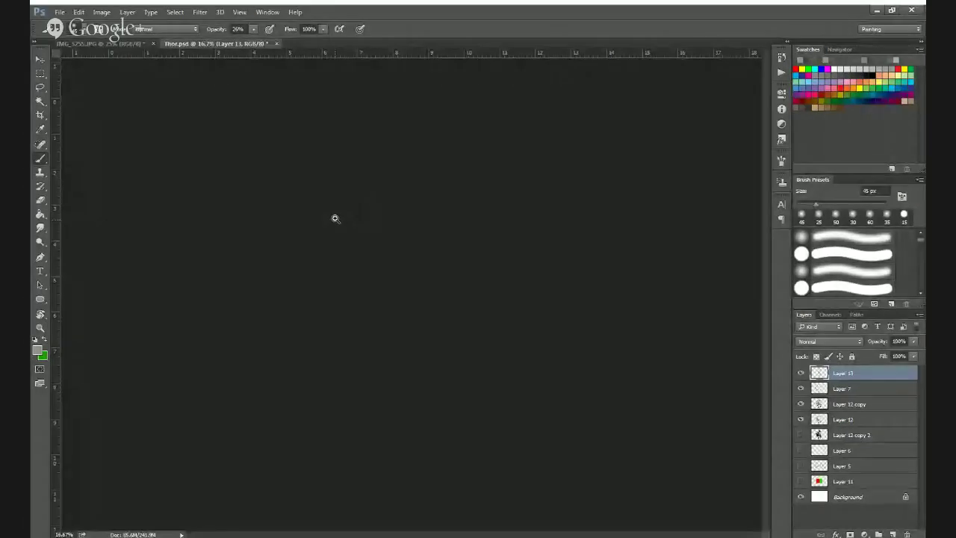
Shade the tapered end of the hammer handle with a 30 px brush in a sampled dark grey and review the whole figure.
{"action": "key", "text": "bracketleft"}
{"action": "key", "text": "bracketleft"}
{"action": "key", "text": "bracketleft"}
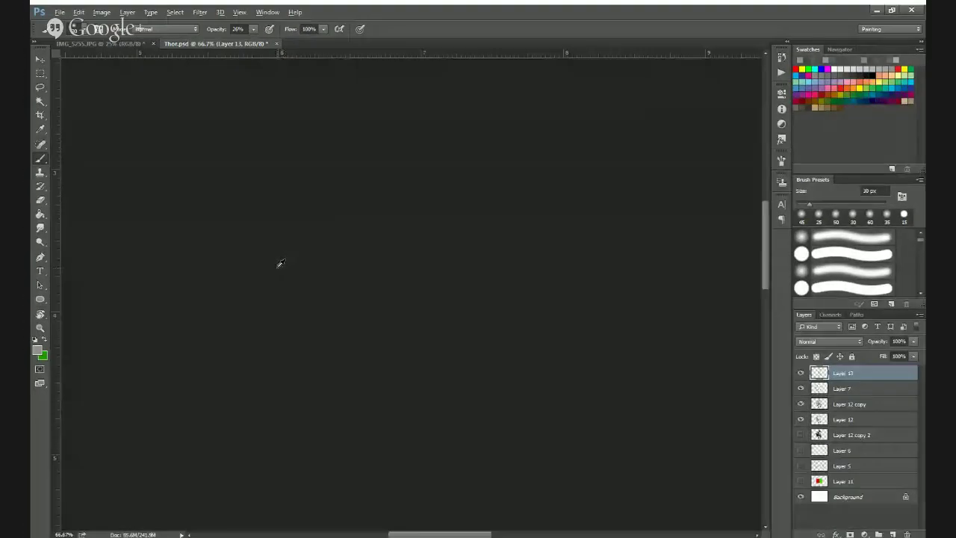
{"action": "left_click", "coordinate": [277, 264], "text": "alt"}
{"action": "mouse_move", "coordinate": [272, 276]}
{"action": "left_mouse_down"}
{"action": "mouse_move", "coordinate": [367, 178]}
{"action": "mouse_move", "coordinate": [283, 270]}
{"action": "mouse_move", "coordinate": [339, 193]}
{"action": "left_mouse_up"}
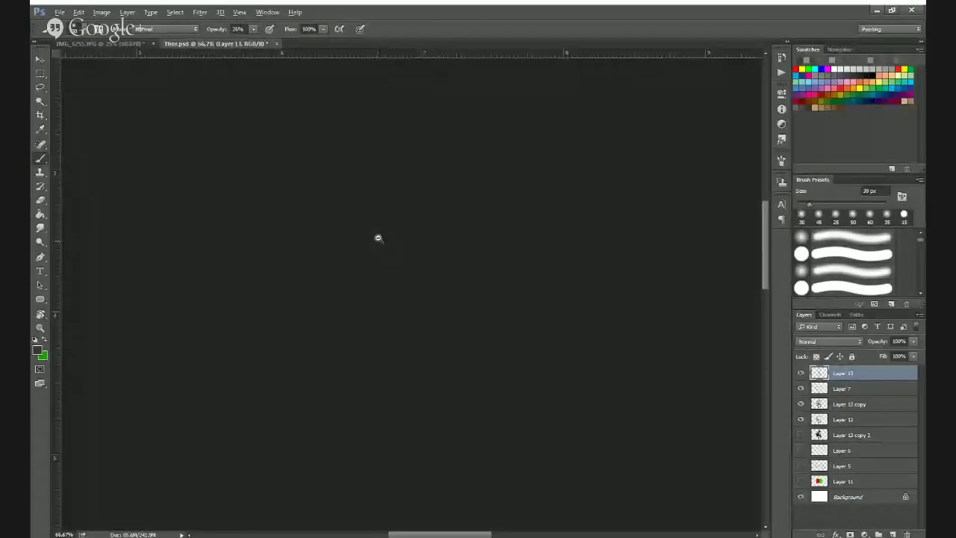
{"action": "left_click", "coordinate": [379, 240], "text": "alt"}
{"action": "left_click", "coordinate": [379, 240], "text": "alt"}
{"action": "left_click", "coordinate": [605, 167], "text": "alt"}
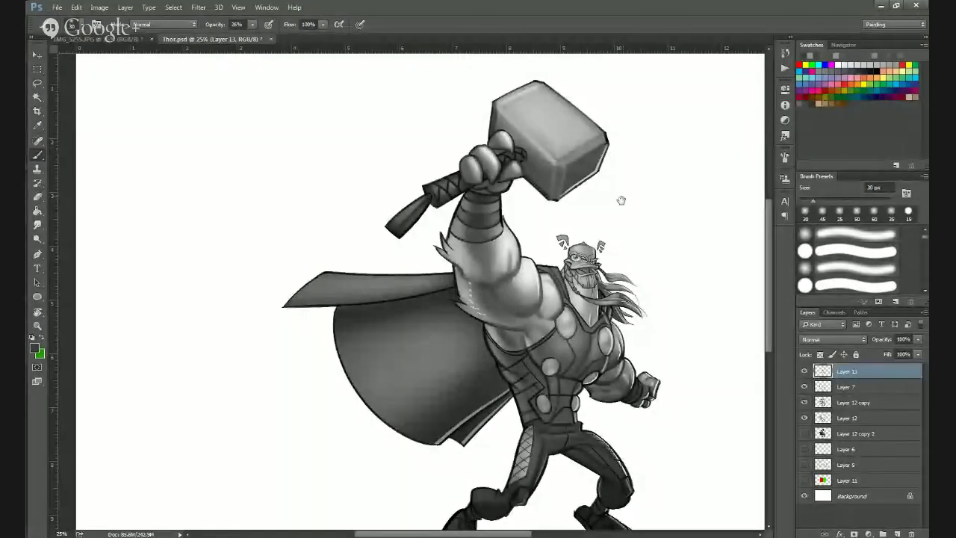
{"action": "key", "text": "ctrl+minus"}
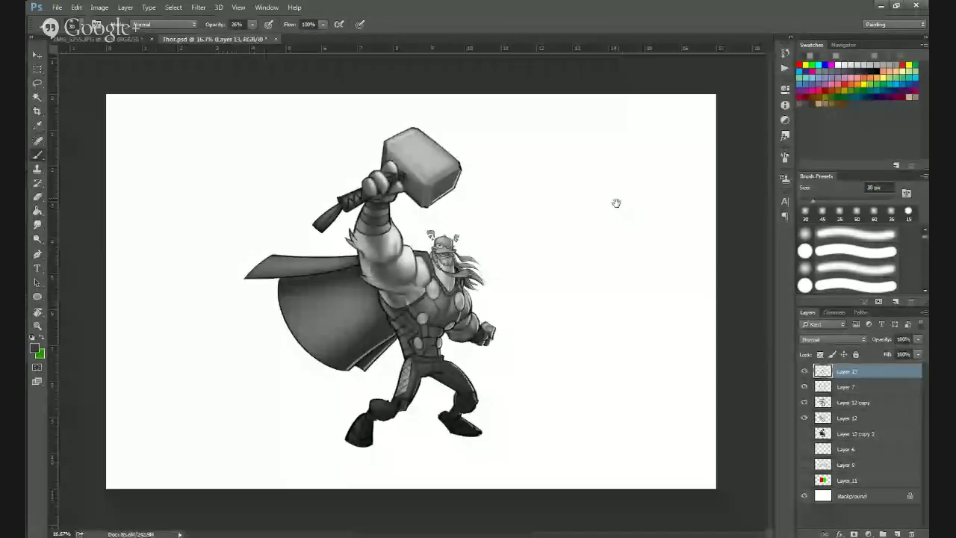
Darken the small gap between the neck and the flowing hair with a dark grey sampled from that area.
{"action": "key", "text": "ctrl+plus"}
{"action": "key", "text": "ctrl+plus"}
{"action": "key", "text": "ctrl+plus"}
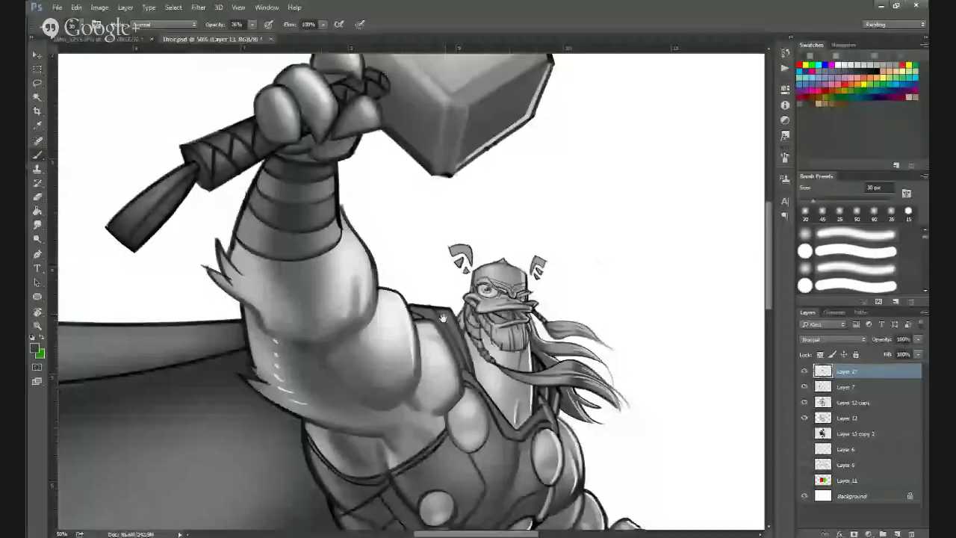
{"action": "left_click", "coordinate": [419, 318], "text": "ctrl"}
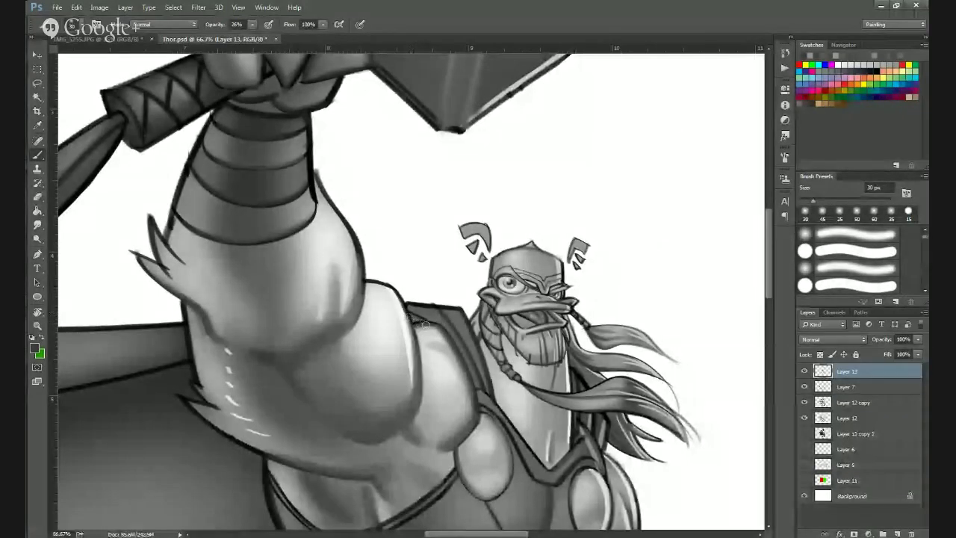
{"action": "left_click", "coordinate": [484, 299], "text": "alt"}
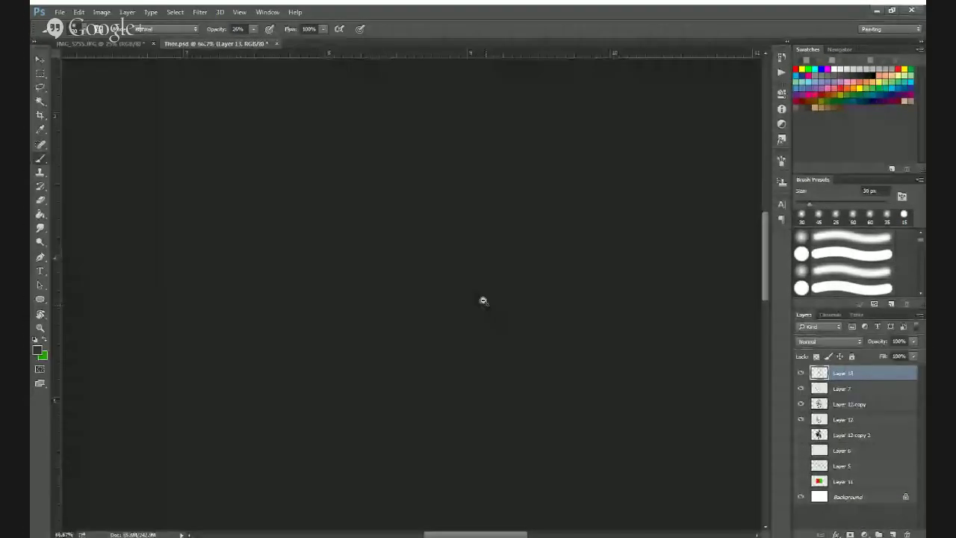
{"action": "left_click", "coordinate": [483, 301], "text": "alt"}
{"action": "left_click", "coordinate": [483, 300], "text": "alt"}
{"action": "left_click", "coordinate": [530, 343], "text": "ctrl"}
{"action": "left_click", "coordinate": [530, 342], "text": "ctrl"}
{"action": "left_click", "coordinate": [530, 343], "text": "ctrl"}
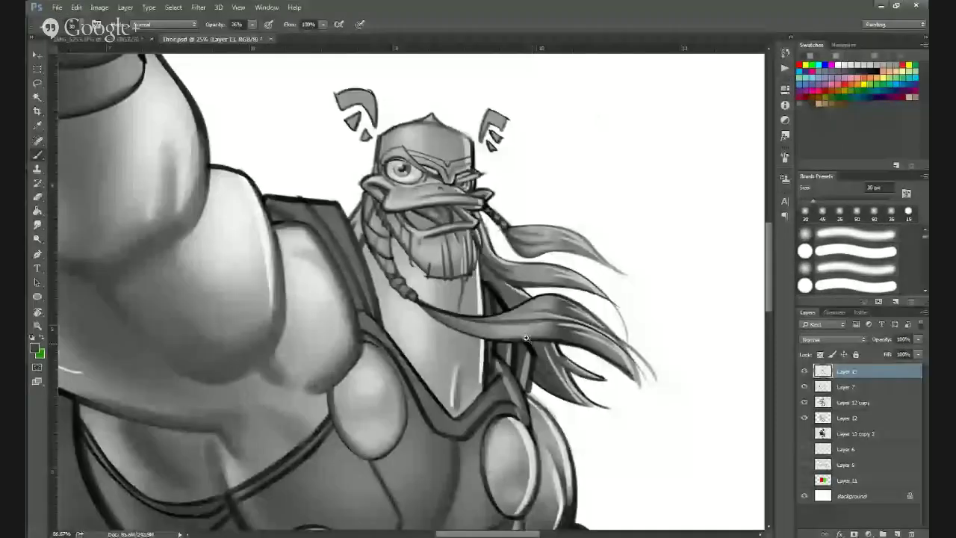
{"action": "left_click", "coordinate": [527, 338], "text": "ctrl"}
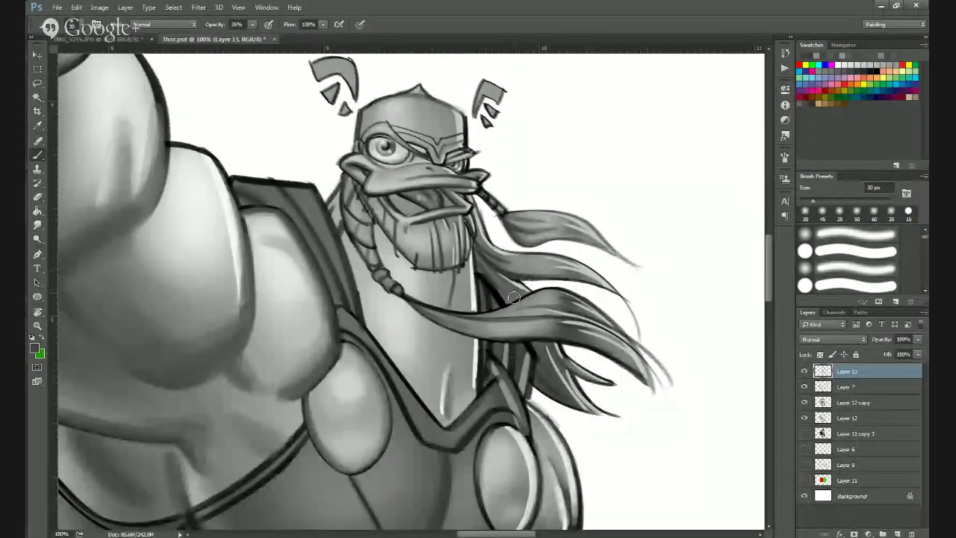
{"action": "left_click", "coordinate": [486, 299], "text": "alt"}
{"action": "left_click_drag", "start_coordinate": [488, 312], "coordinate": [481, 295]}
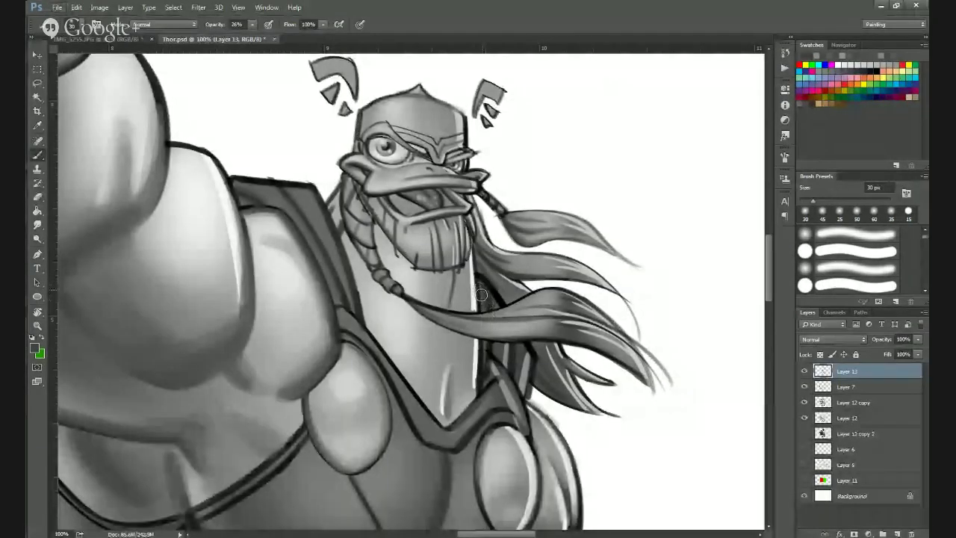
{"action": "left_click", "coordinate": [502, 354], "text": "alt"}
{"action": "left_click", "coordinate": [507, 301], "text": "alt"}
{"action": "left_click", "coordinate": [512, 292], "text": "alt"}
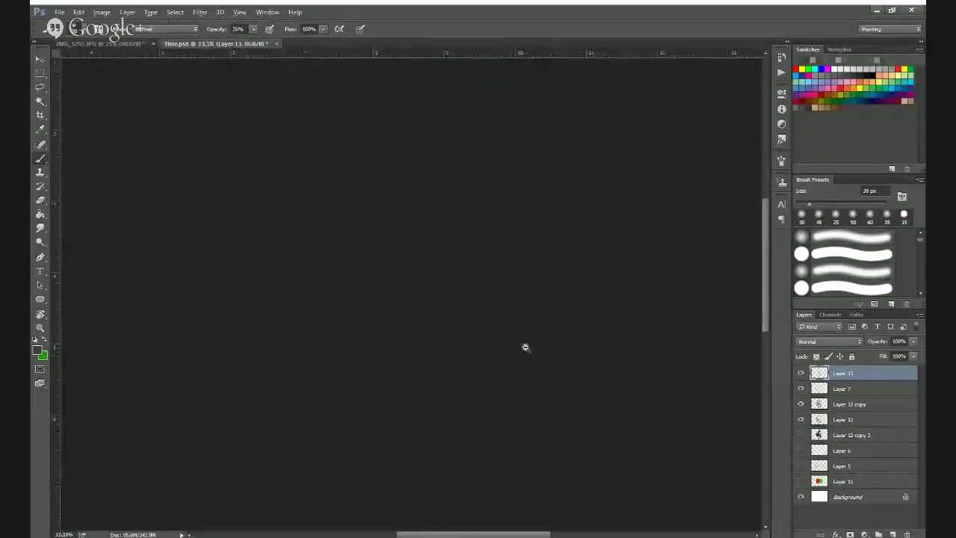
Sample a near-white tone around the neck and review the whole figure at 16.7% zoom.
{"action": "left_click", "coordinate": [523, 348], "text": "alt"}
{"action": "left_click", "coordinate": [506, 363], "text": "ctrl"}
{"action": "left_click", "coordinate": [506, 363], "text": "ctrl"}
{"action": "left_click", "coordinate": [504, 364], "text": "ctrl"}
{"action": "left_click", "coordinate": [500, 351], "text": "alt"}
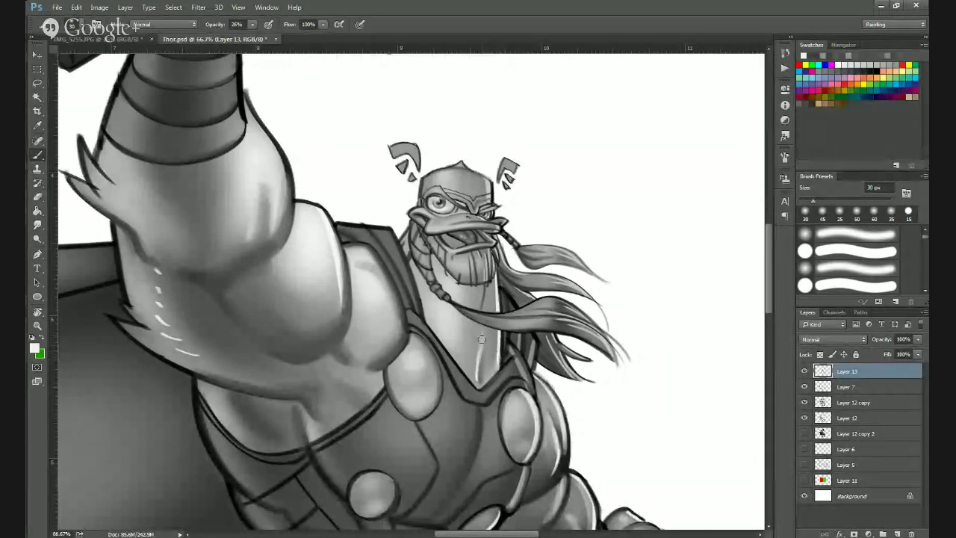
{"action": "key", "text": "ctrl+minus"}
{"action": "key", "text": "ctrl+minus"}
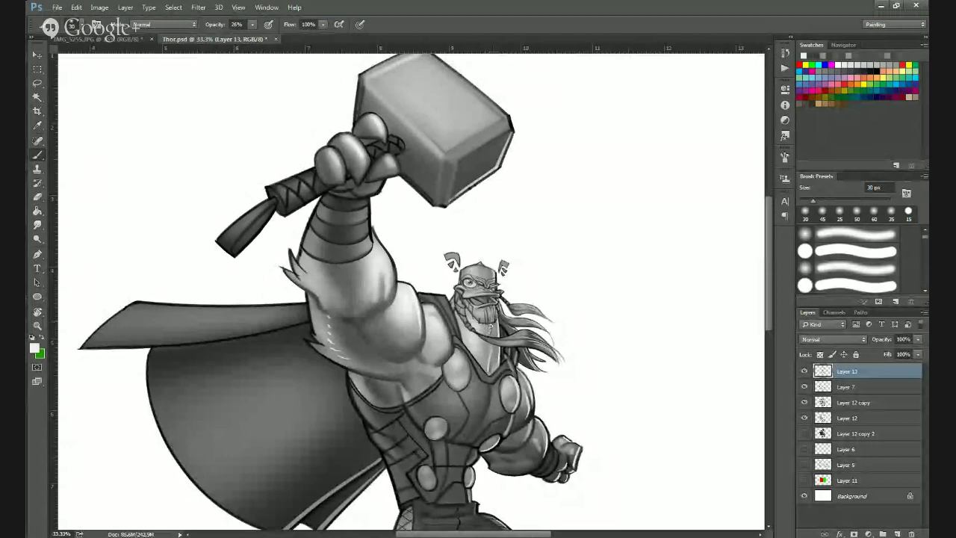
{"action": "key", "text": "ctrl+minus"}
{"action": "key", "text": "ctrl+minus"}
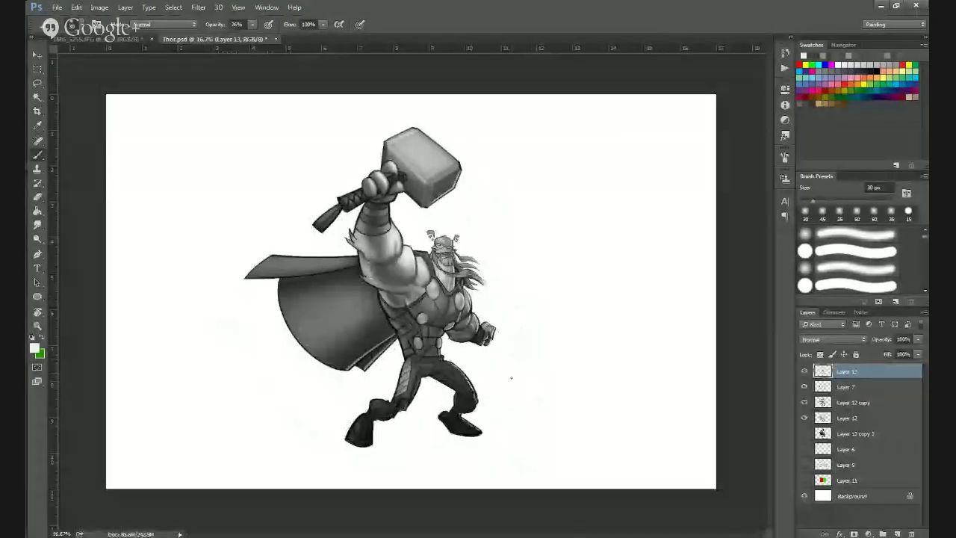